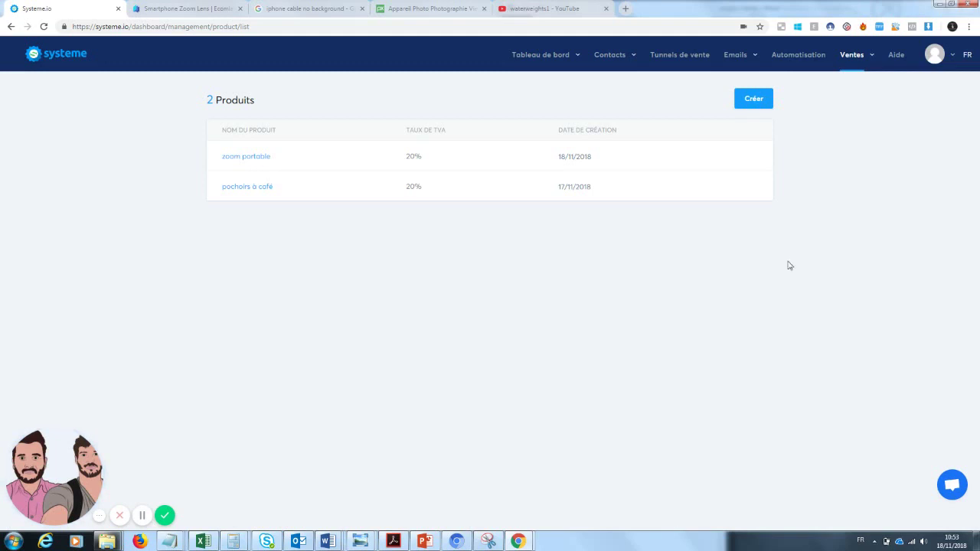
- Create a new product named "Zoom téléphone" in the product list and save it
click(862, 64)
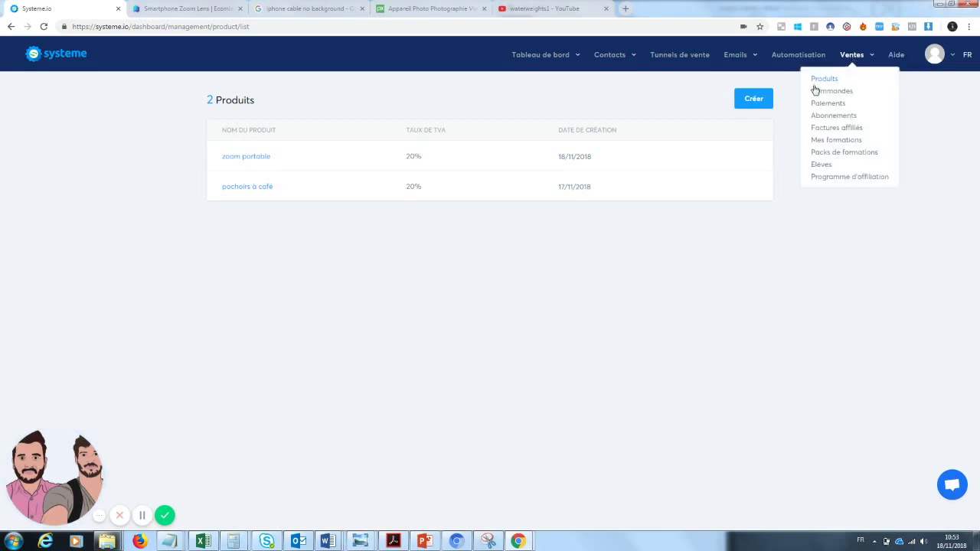
click(823, 80)
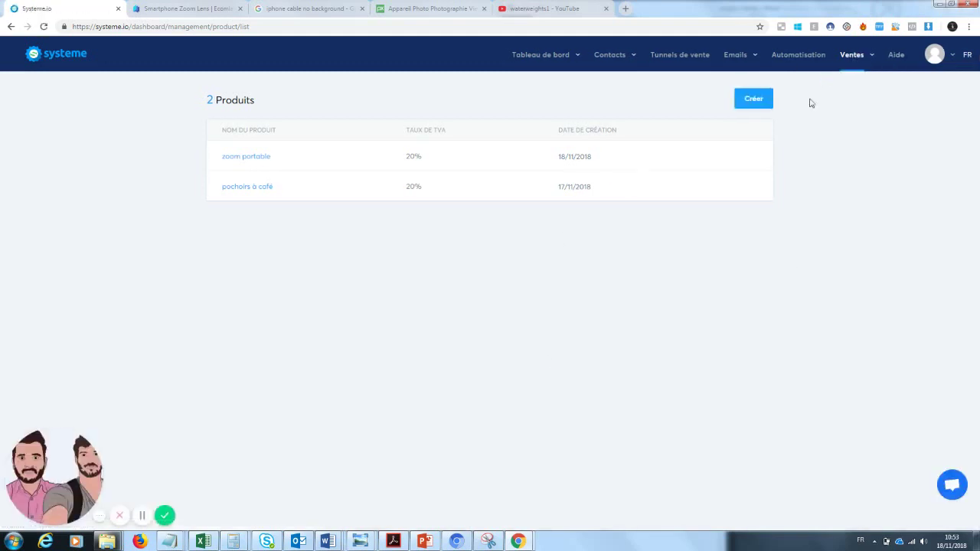
click(754, 100)
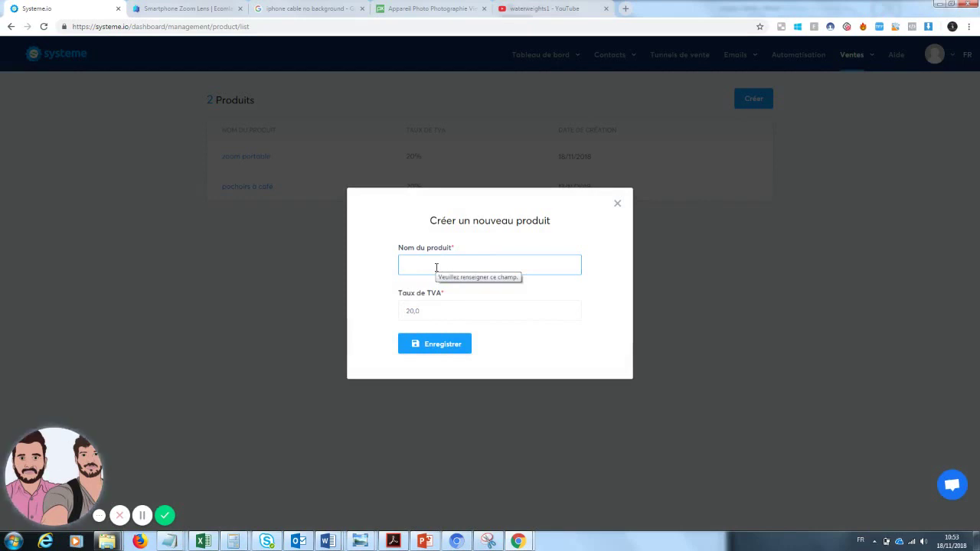
text(zoom)
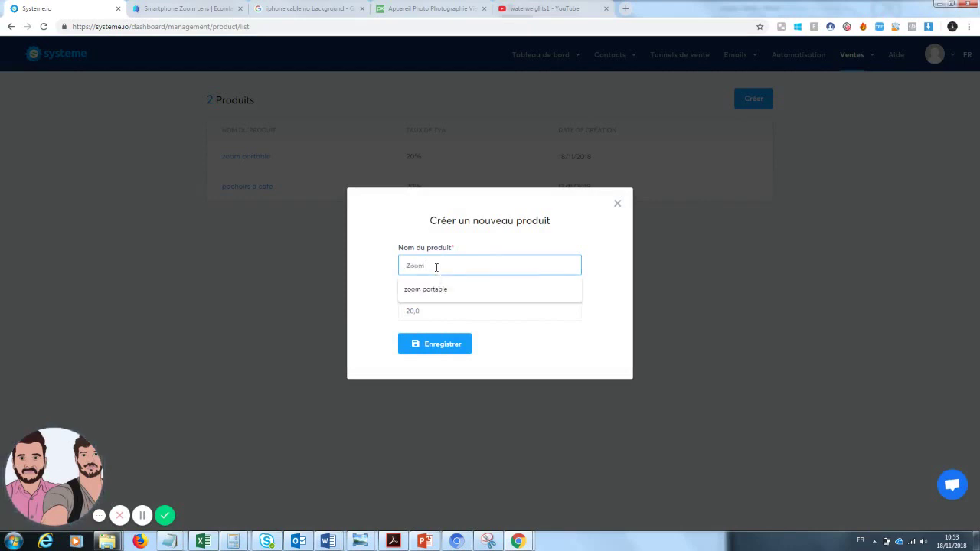
text( teleph)
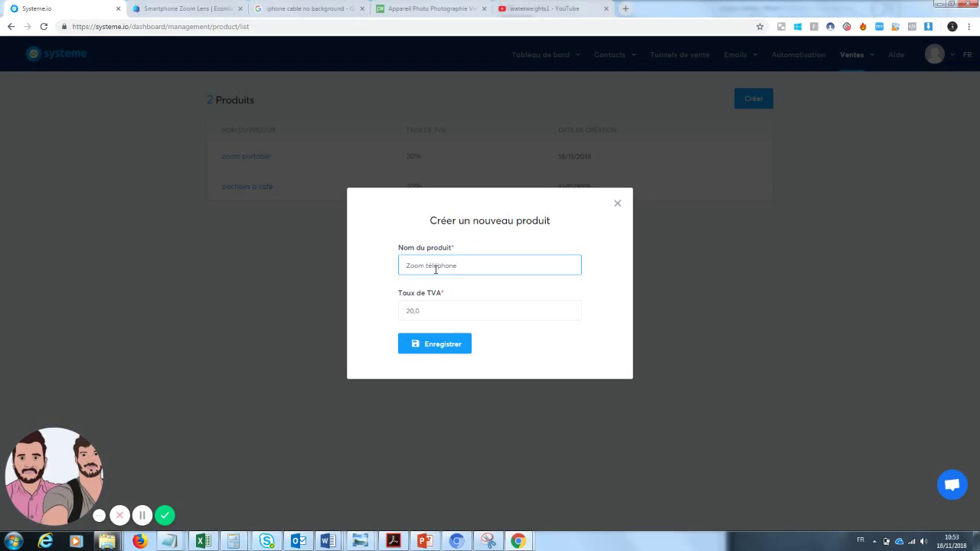
click(441, 337)
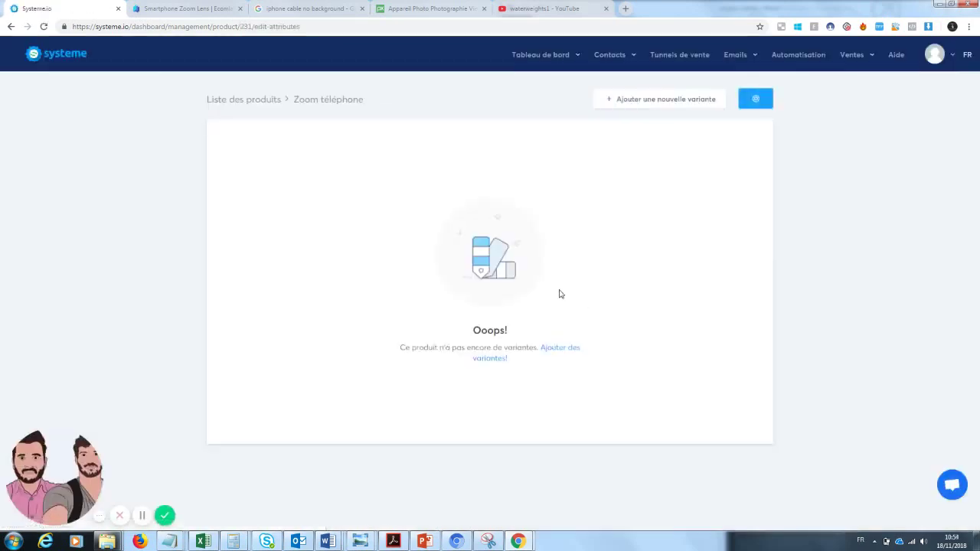
- Add two variants to the Zoom téléphone product, named "noir" and "blanc"
click(498, 360)
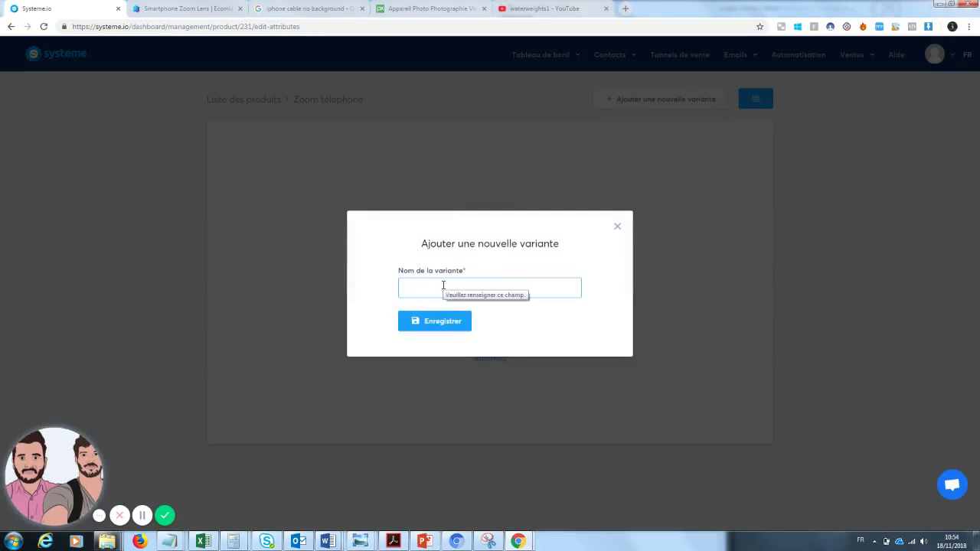
text(noir)
click(429, 311)
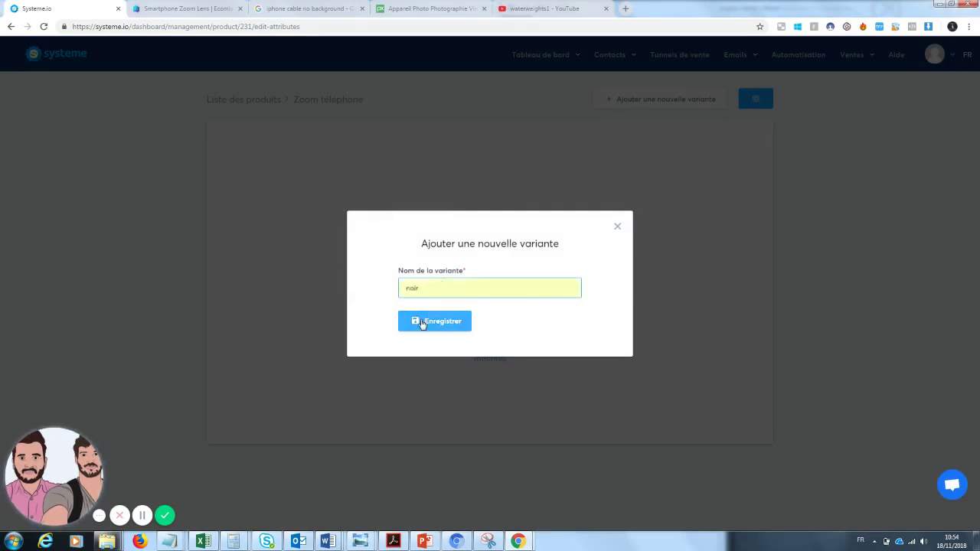
click(420, 326)
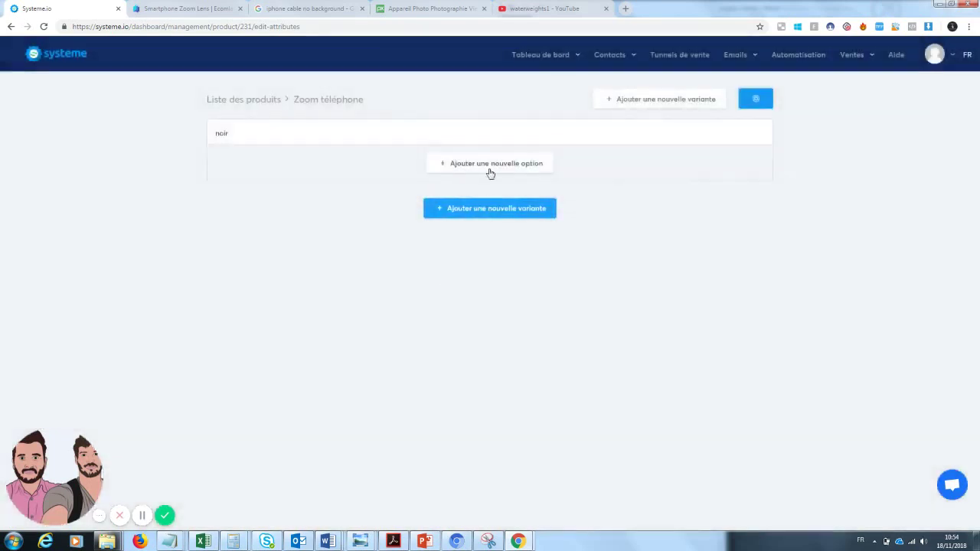
click(482, 215)
click(451, 289)
text(blanc)
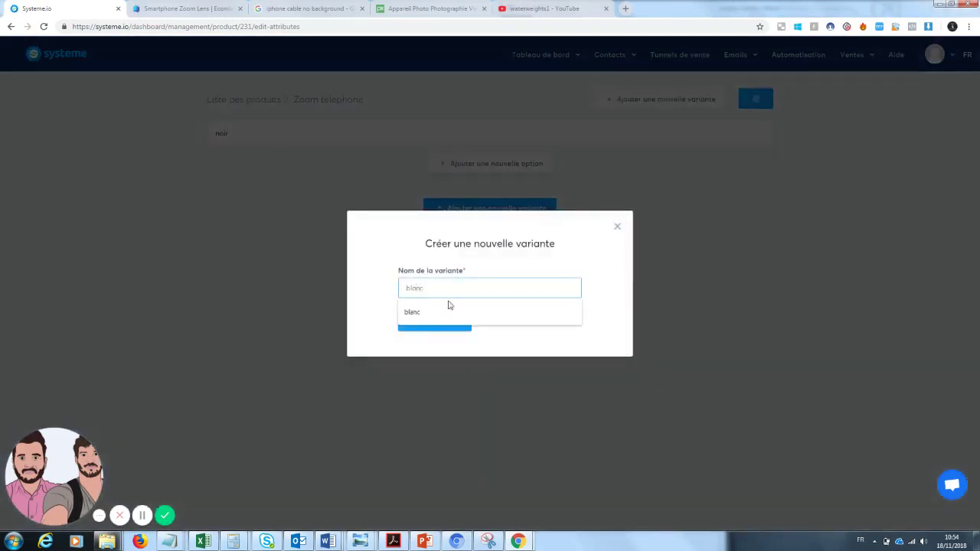
click(449, 310)
click(449, 321)
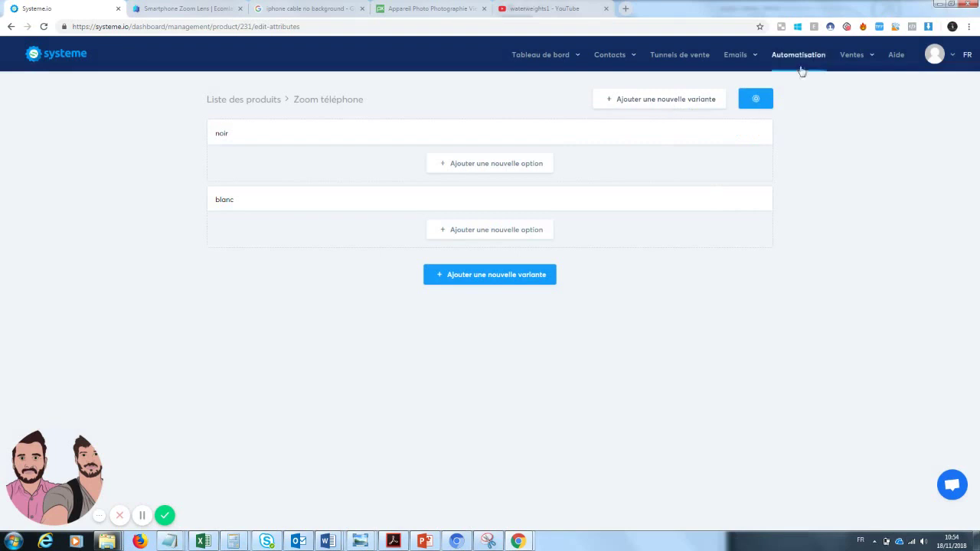
- Return to the product list and delete the products "zoom portable" and "pochoirs à café"
mouse_move(880, 71)
click(230, 103)
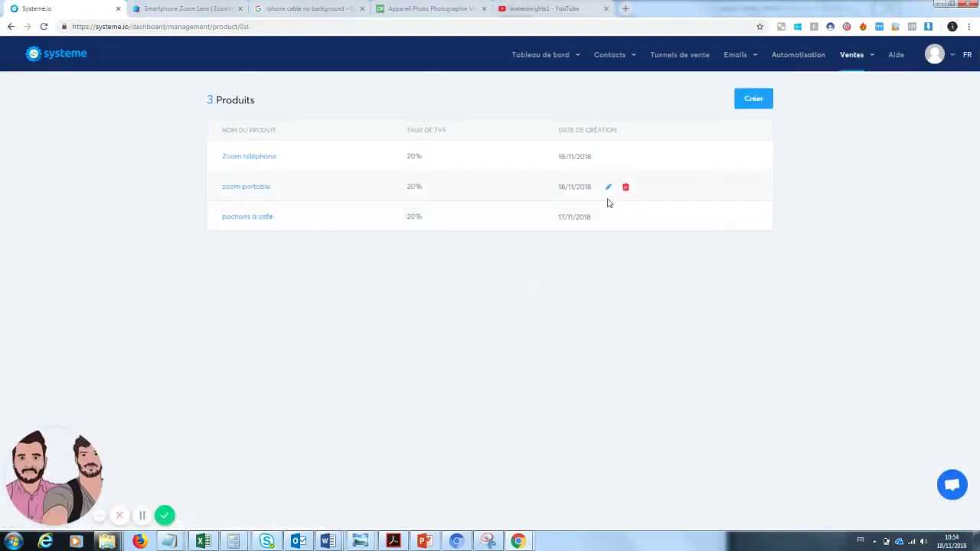
click(624, 188)
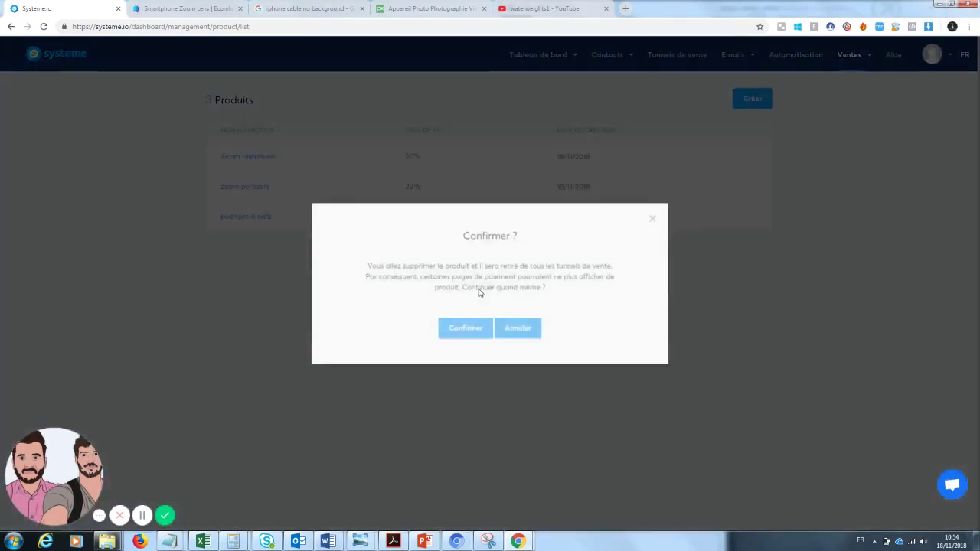
click(458, 332)
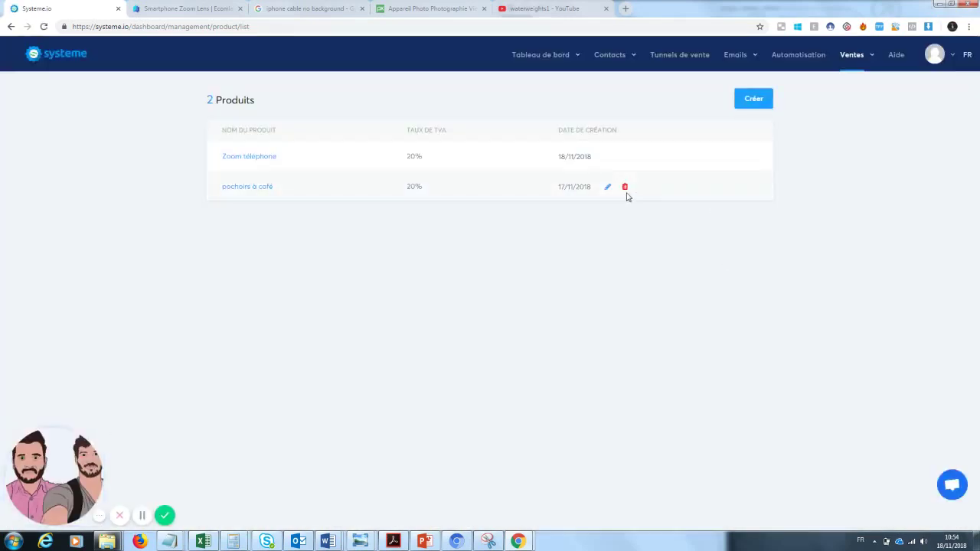
click(625, 187)
click(459, 332)
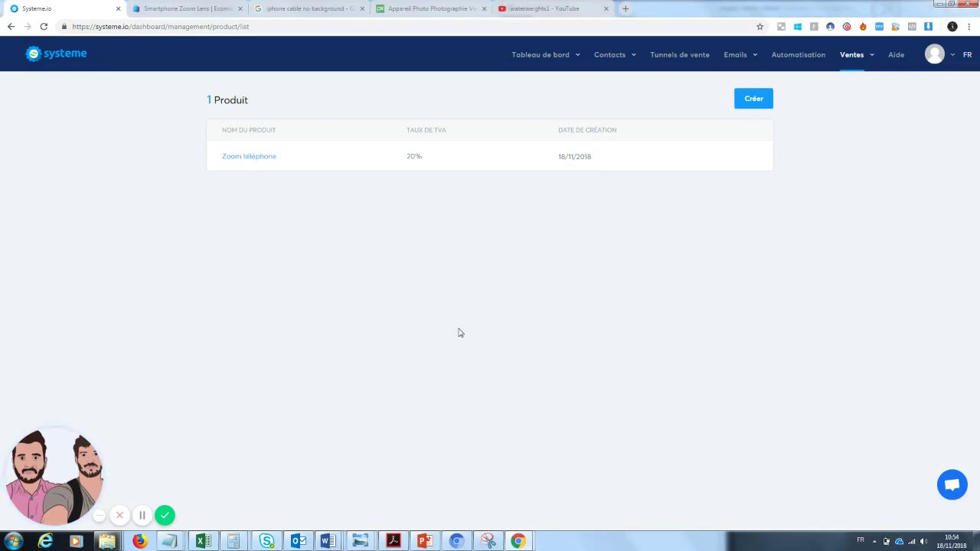
- Open the sales funnel "Tunnel de ventes ecommerce" and look through its capture, sales, payment, upsell and thank-you pages
click(680, 58)
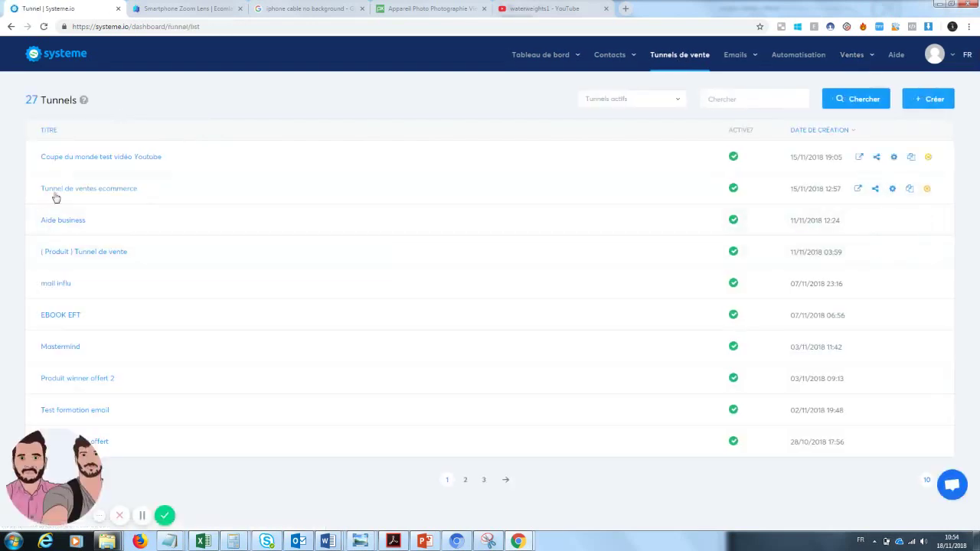
click(97, 192)
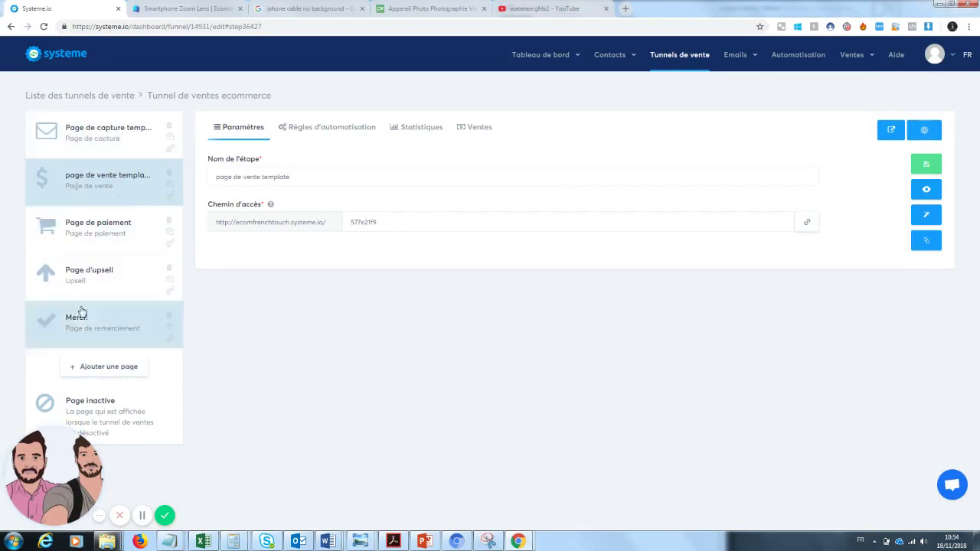
click(98, 145)
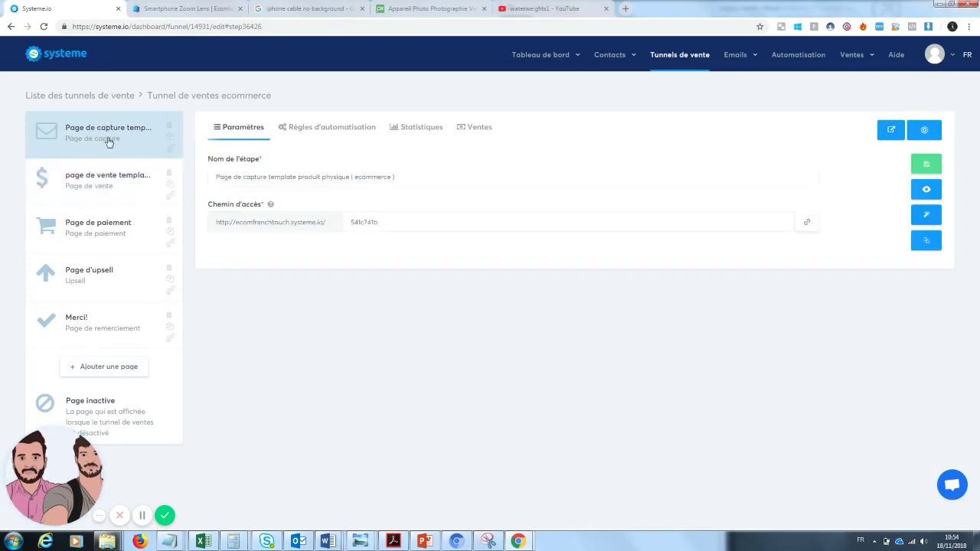
click(75, 199)
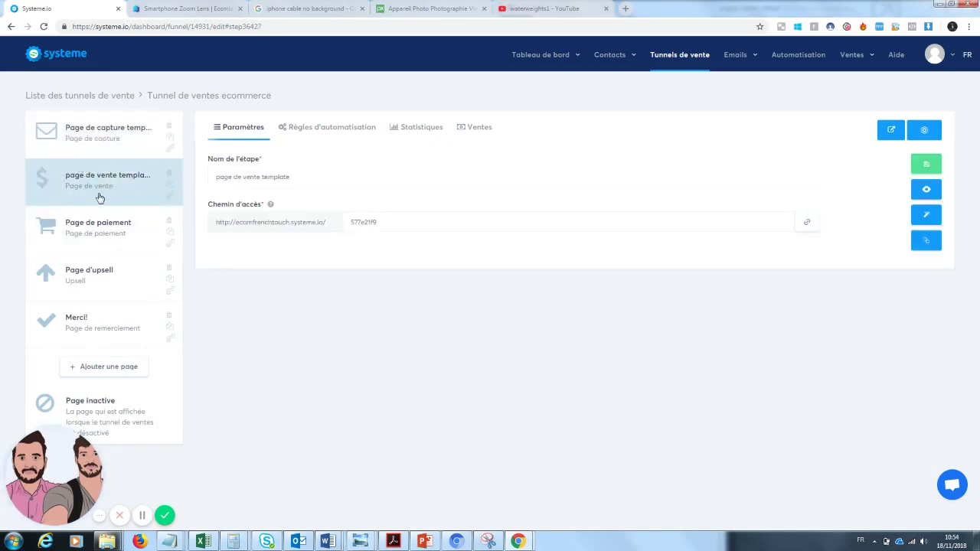
click(90, 247)
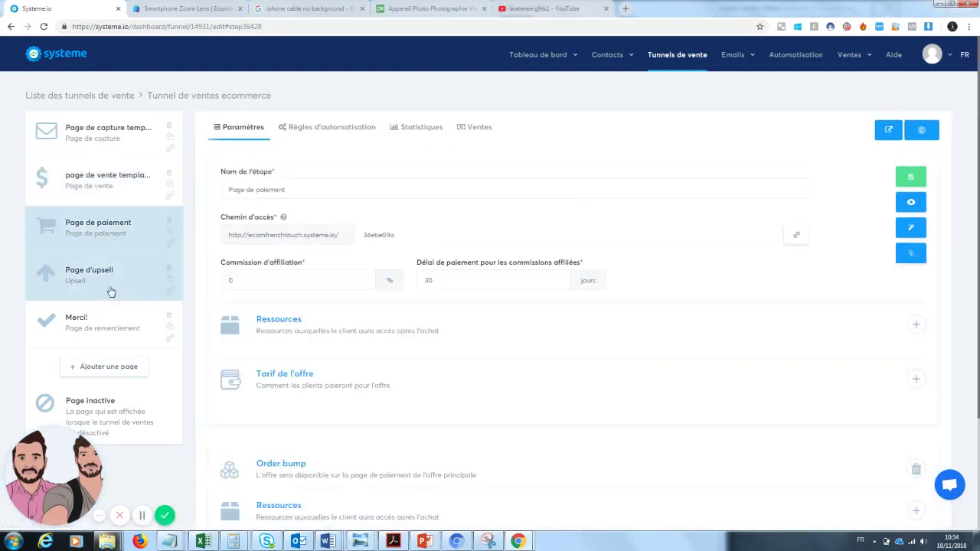
click(110, 289)
click(103, 335)
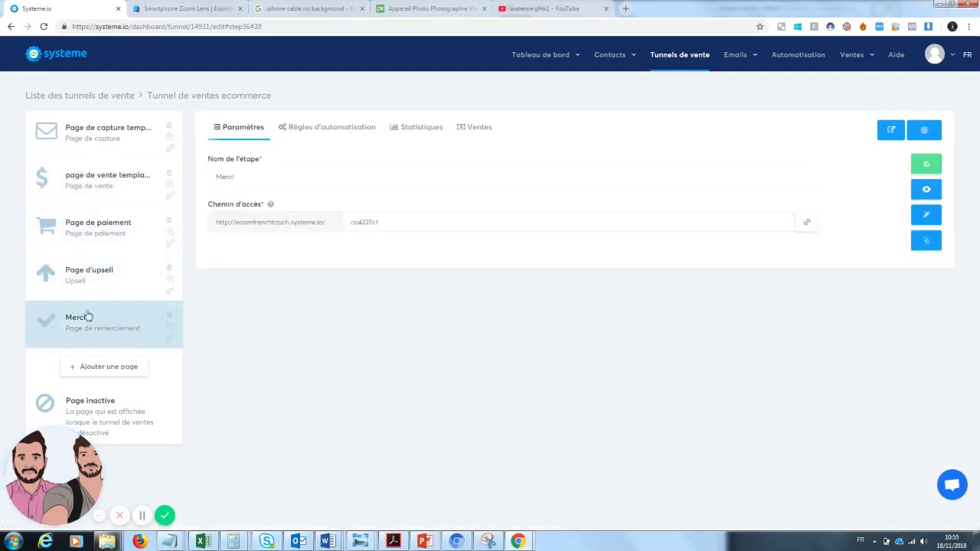
- Open the funnel's sales page "page de vente template" in the page editor and look over its upper part
click(107, 180)
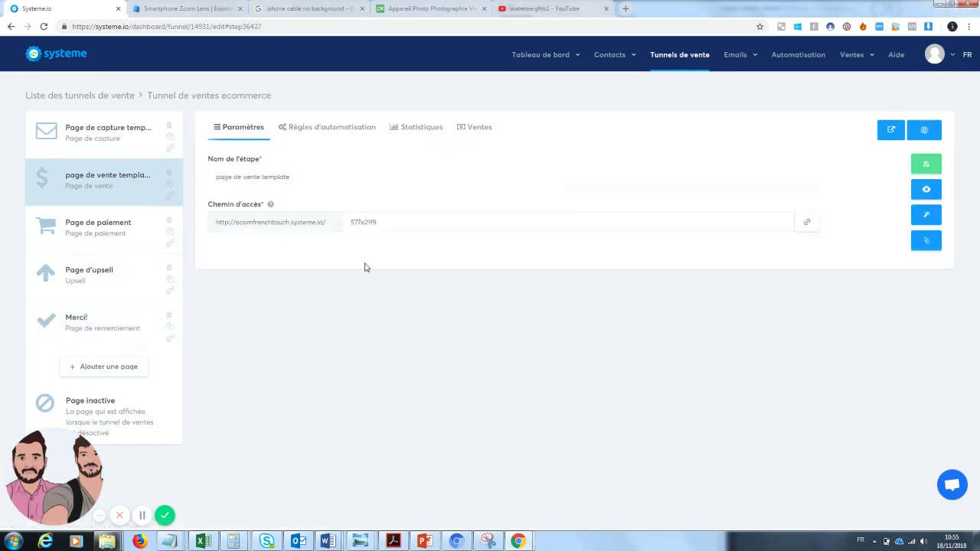
click(930, 218)
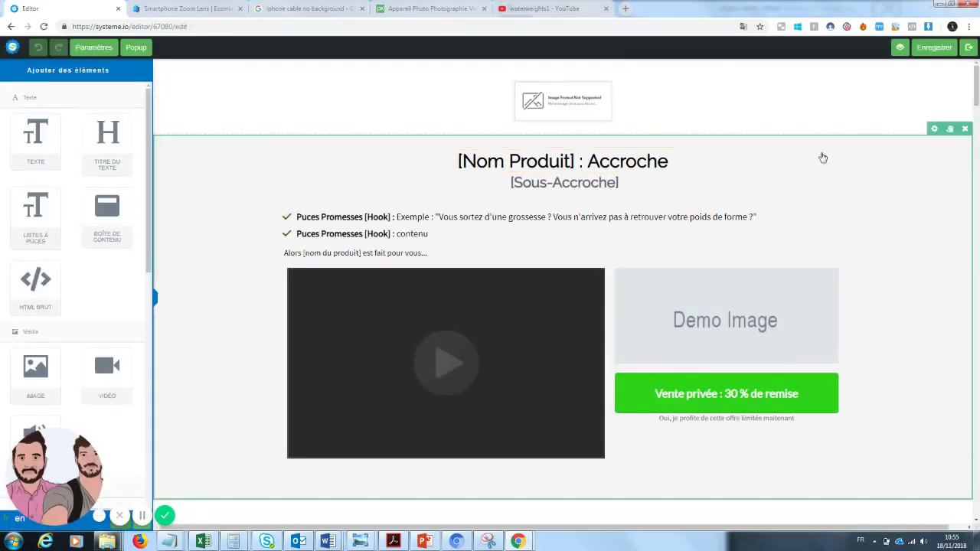
drag(978, 98, 979, 101)
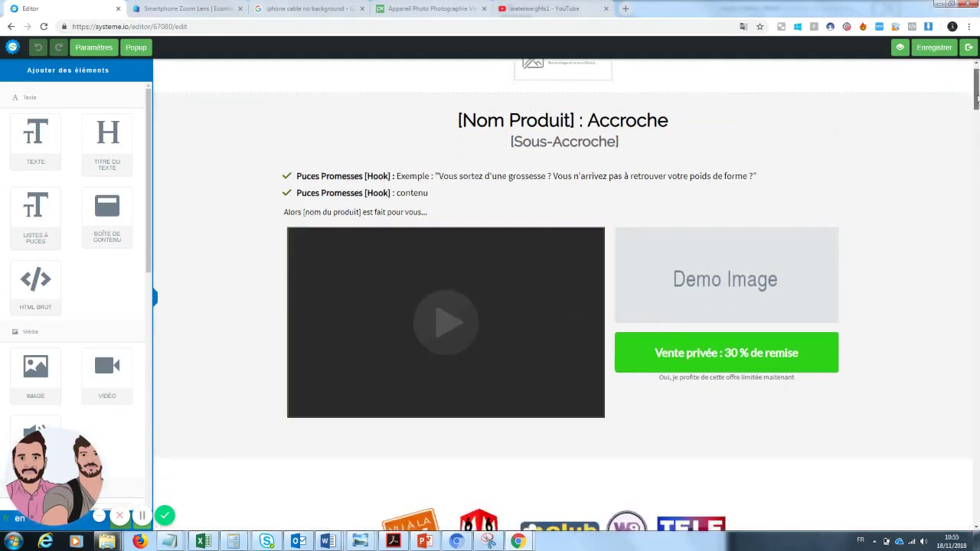
drag(978, 100, 975, 70)
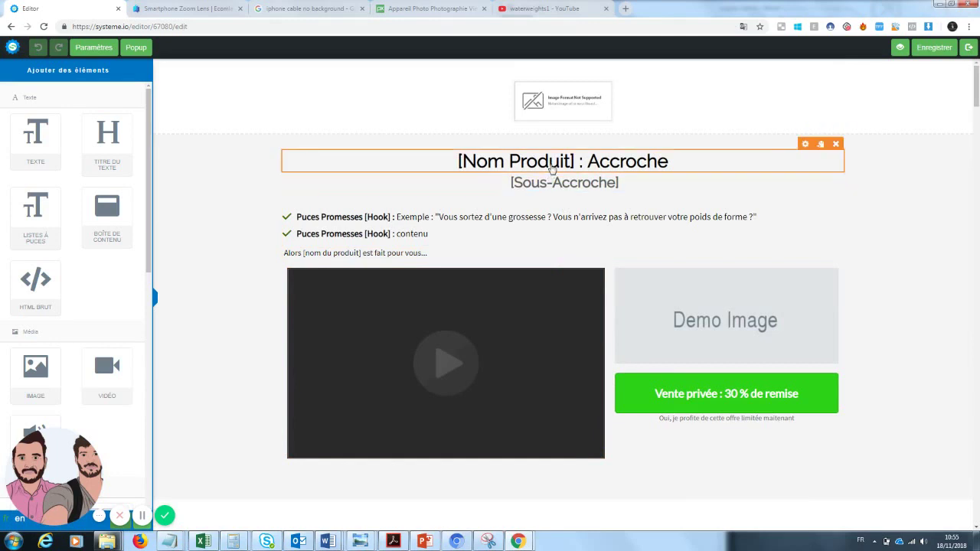
- Replace the "[Nom Produit]" placeholder in the sales page headline with "Zoom Téléphone"
click(576, 161)
drag(576, 161, 435, 158)
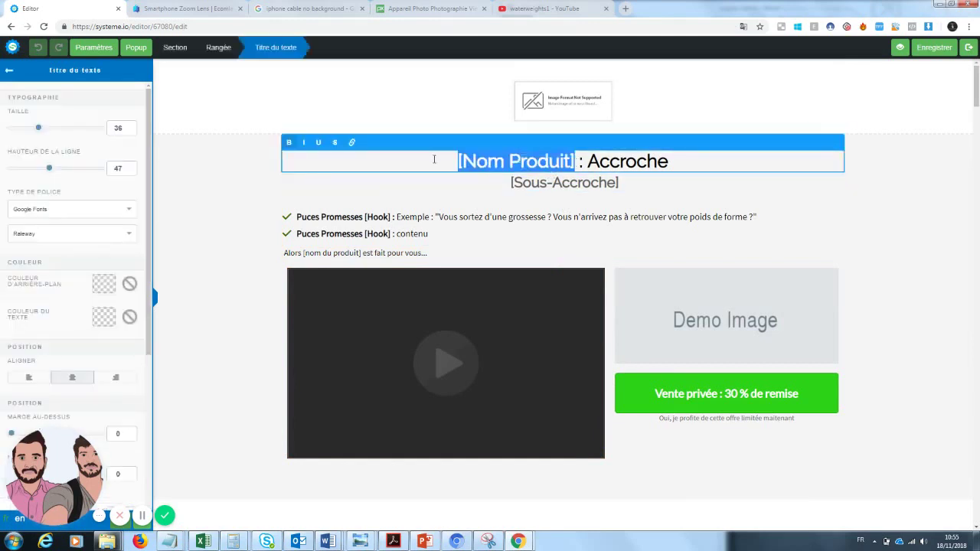
text(Zoom)
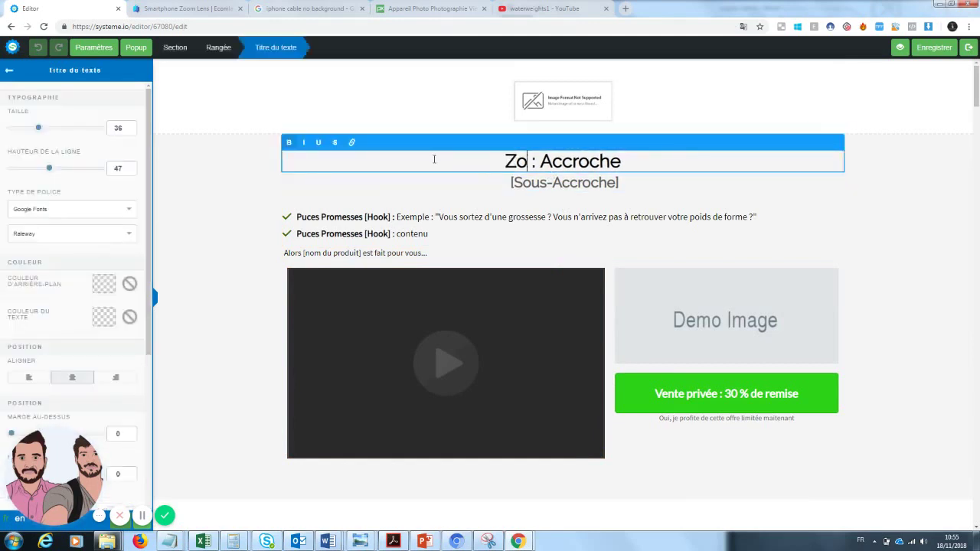
text( Té)
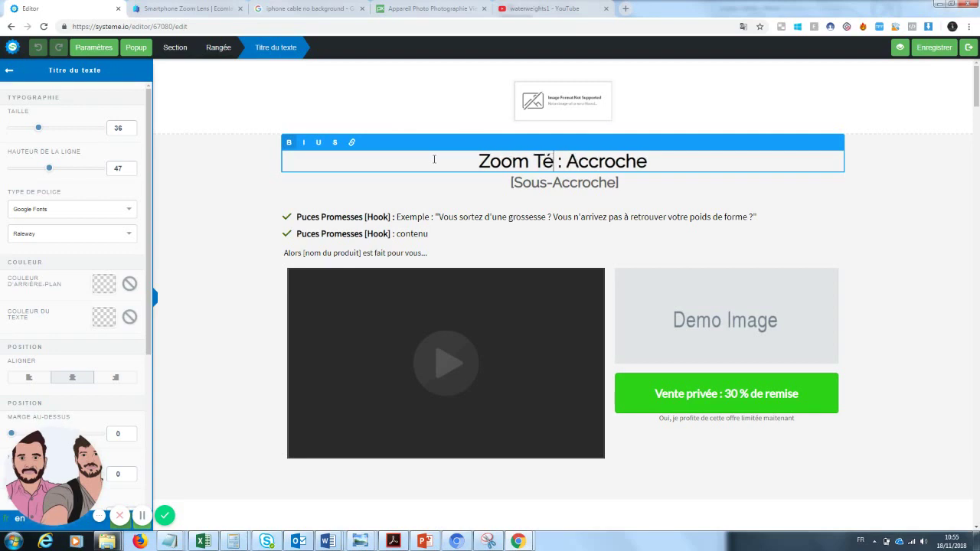
text(léphone)
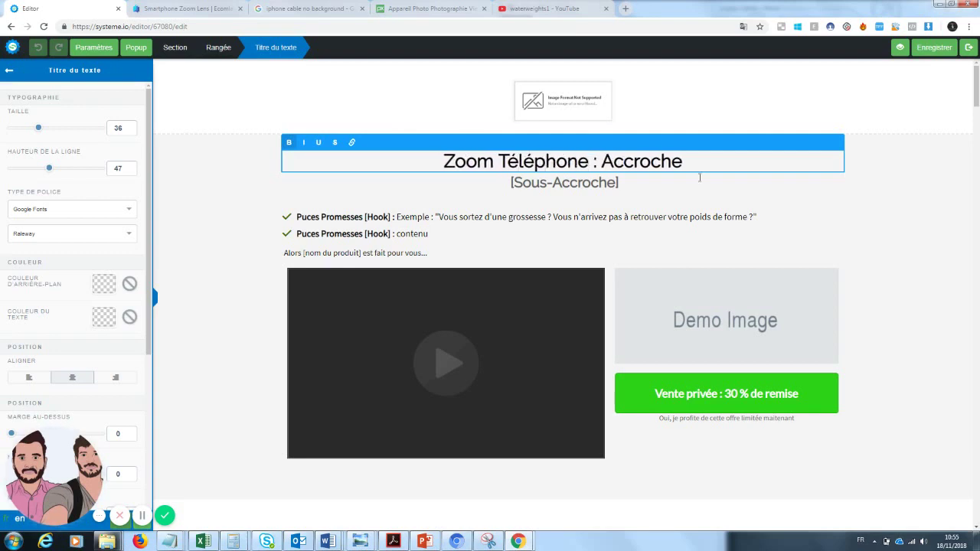
- Replace the word "Accroche" in the headline with "La photographie de qualité accessible à tous"
drag(695, 165, 632, 163)
text(La photo)
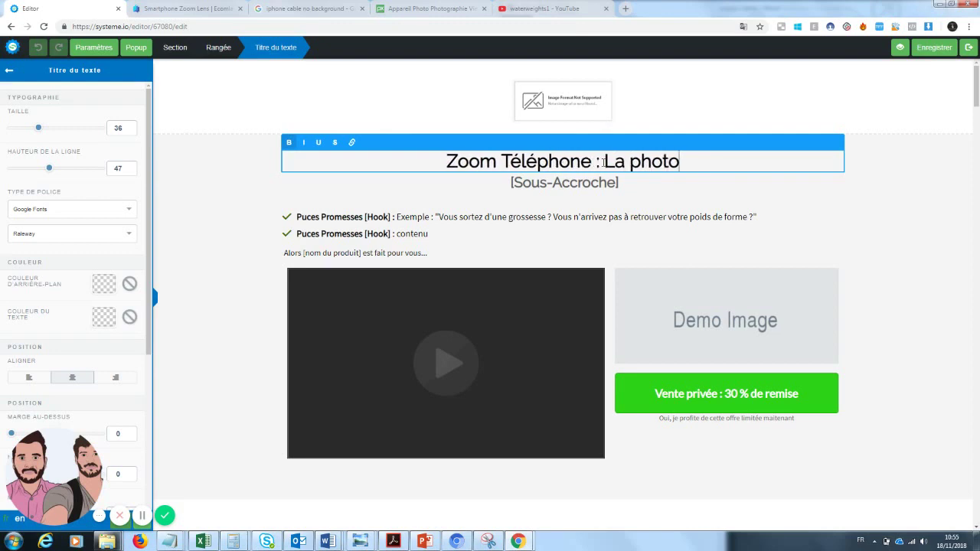
text(graphie)
key(BackSpace)
text(ie )
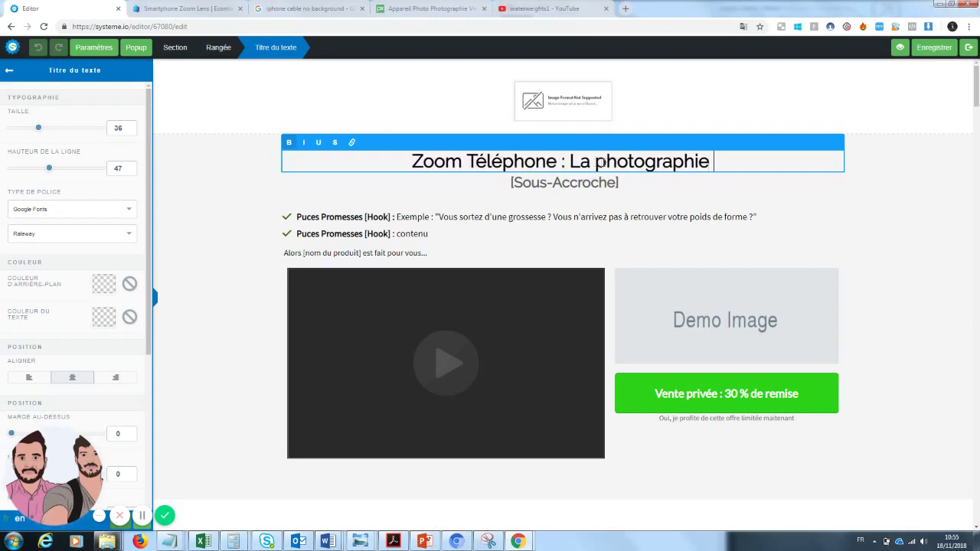
text(de qualité a)
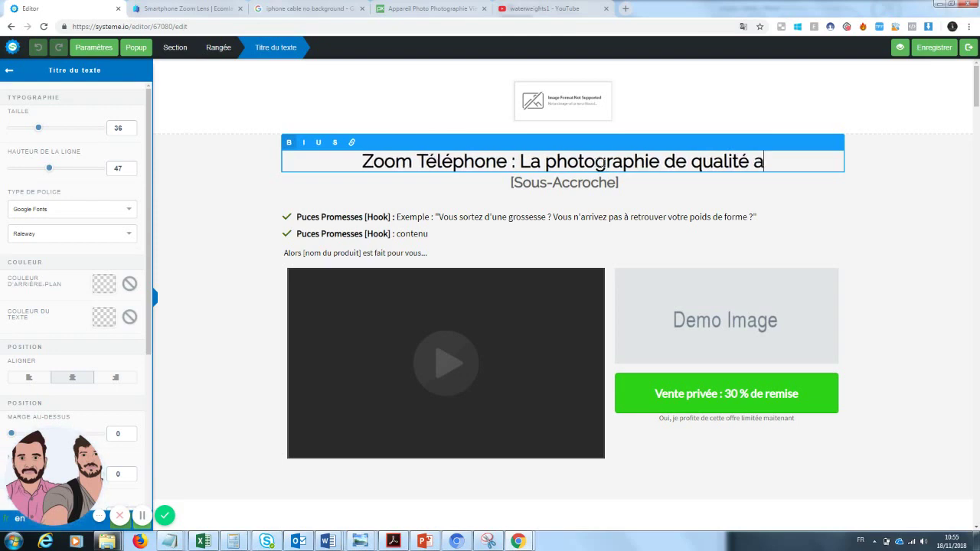
text(ccessible )
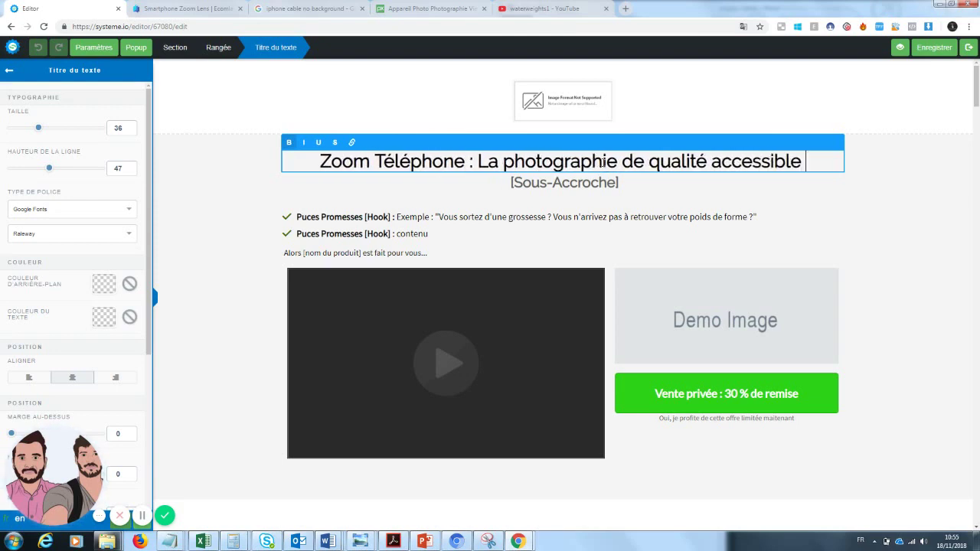
text(à tous)
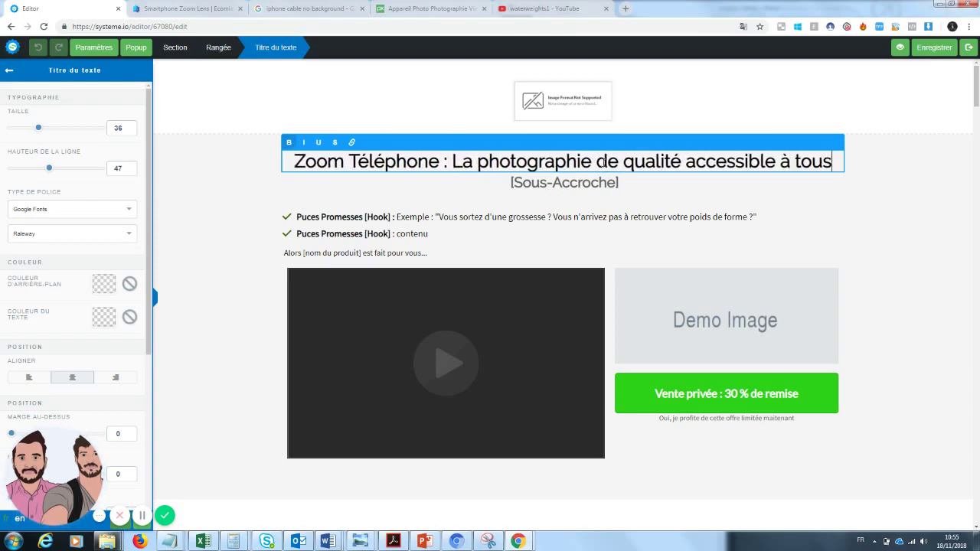
click(226, 234)
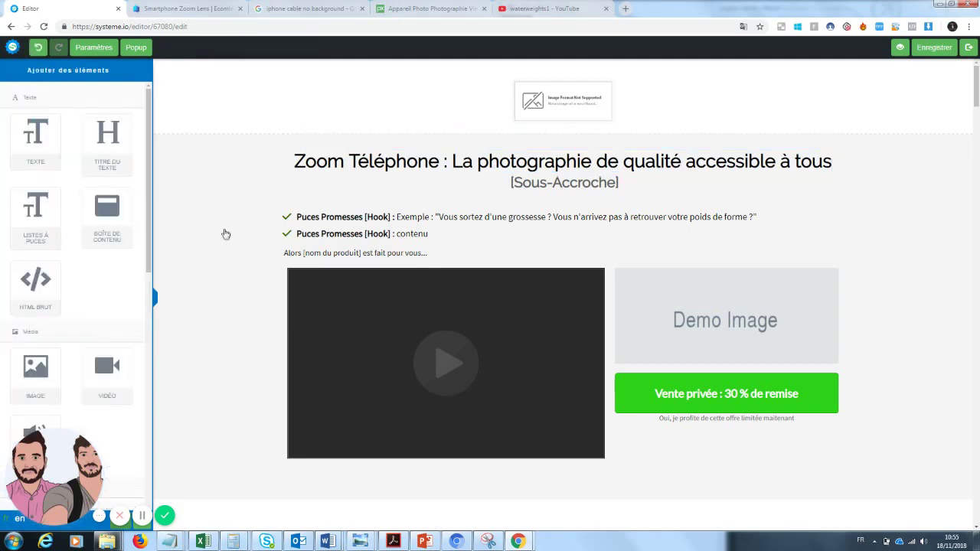
- Replace the "[Sous-Accroche]" placeholder under the headline with "Devenez un photographe sans grosses dépenses"
click(550, 190)
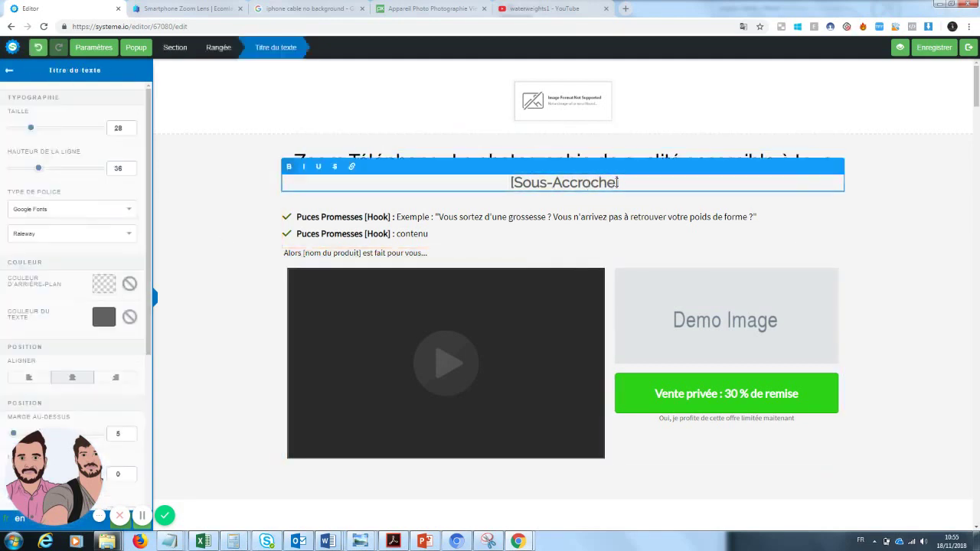
drag(620, 184, 483, 178)
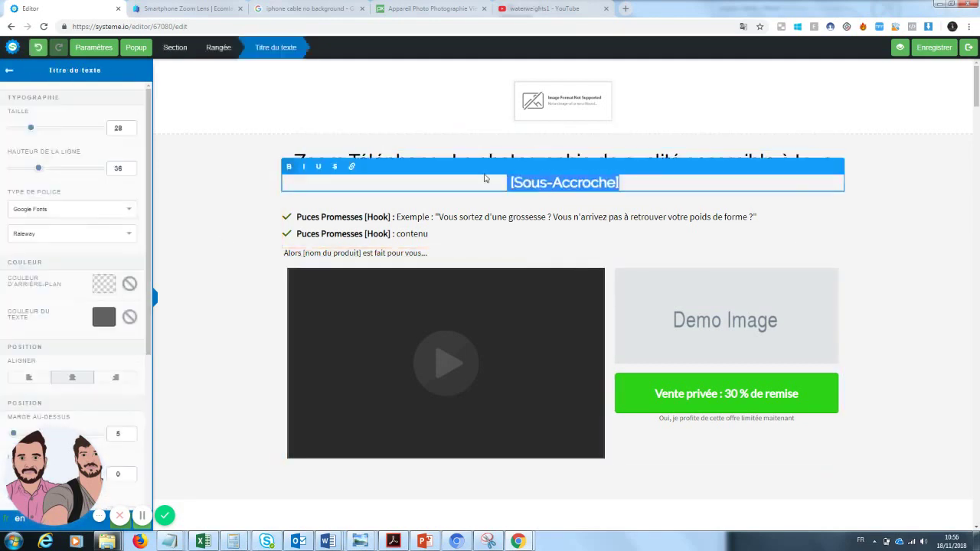
key(BackSpace)
text(Devenez)
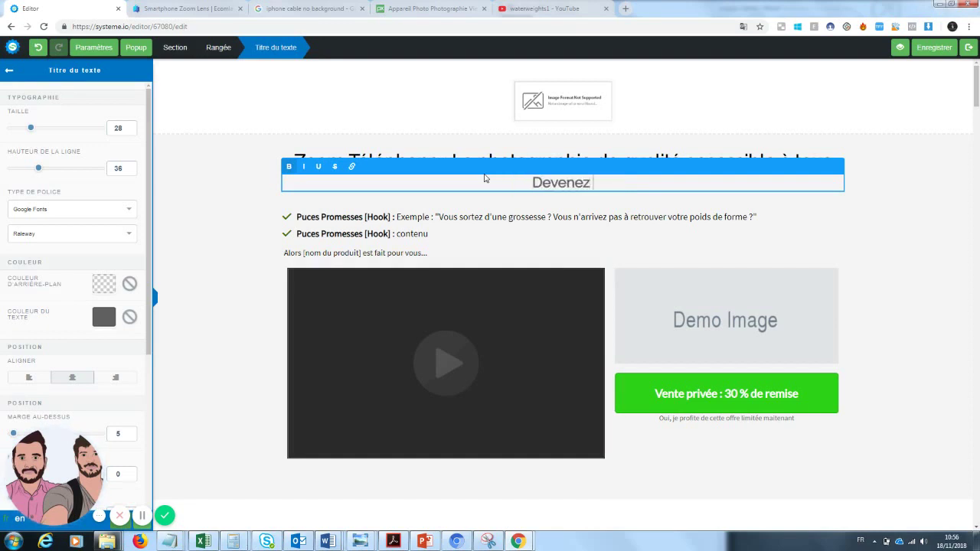
text( un photo)
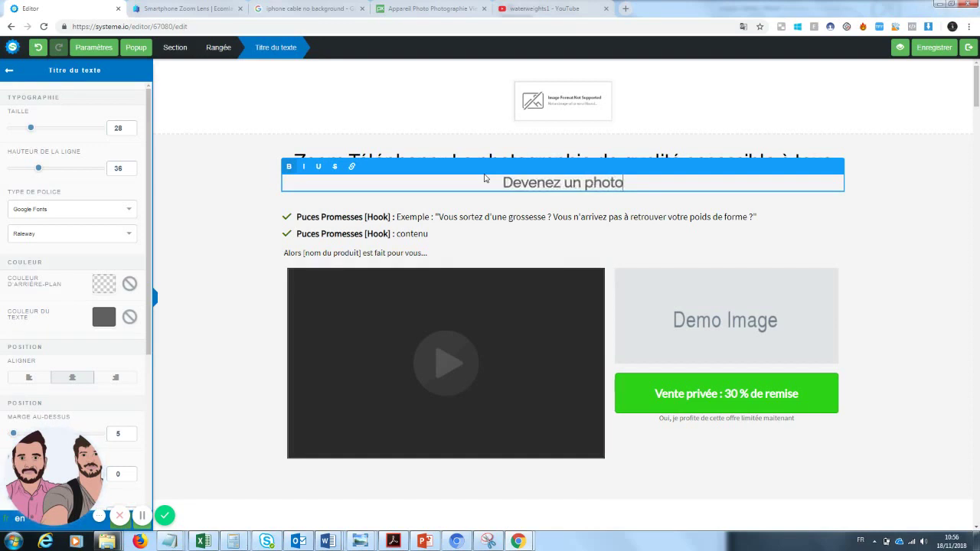
text(graphe sans )
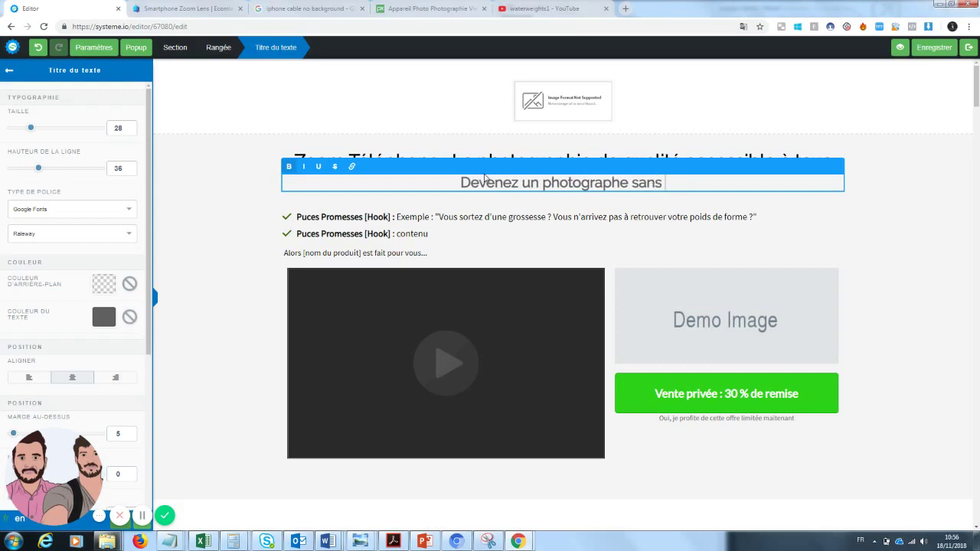
text(gro)
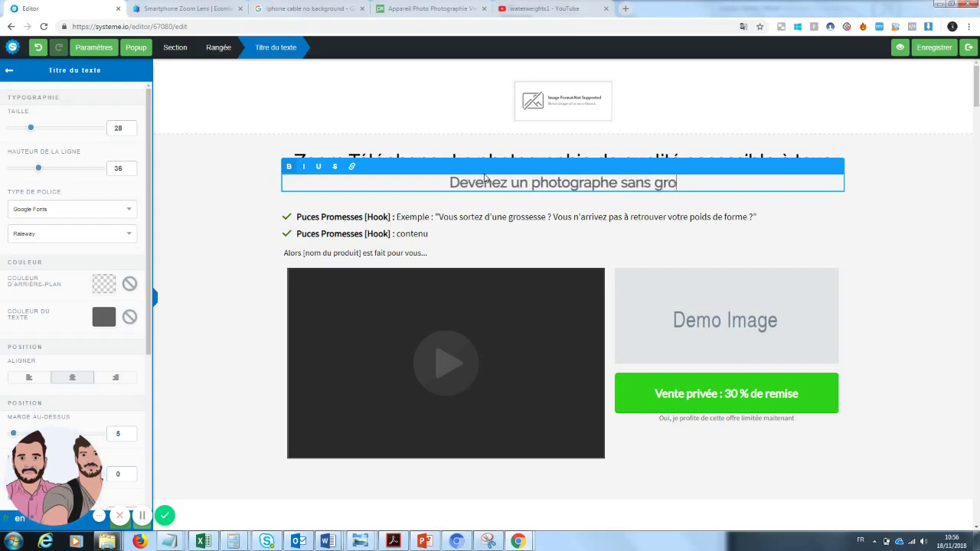
text(sses dépenses)
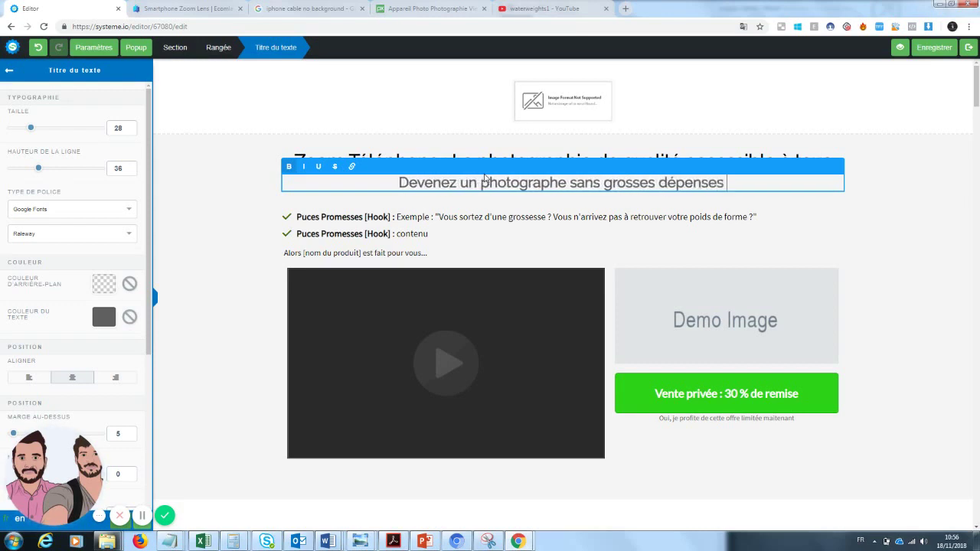
click(950, 260)
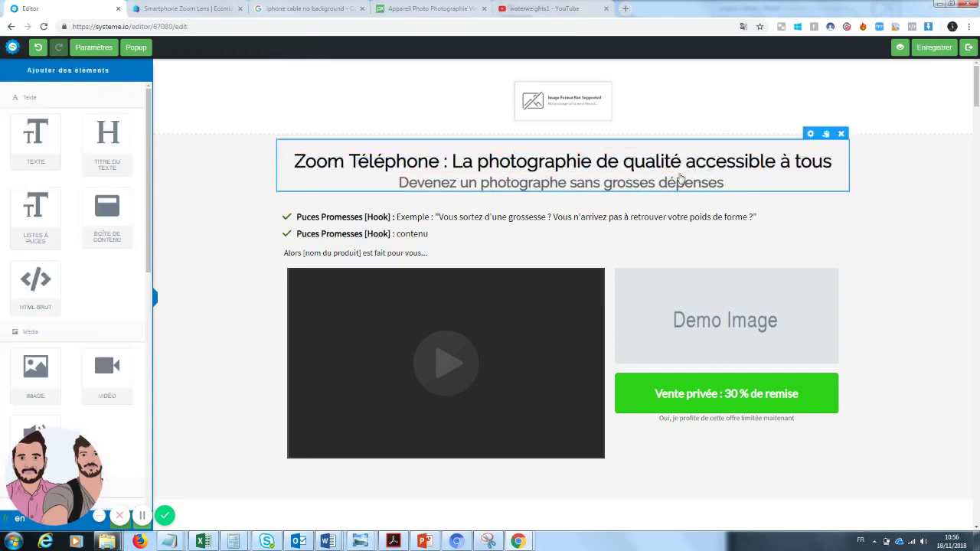
- Underline the words "Zoom Téléphone" in the sales page headline
click(443, 161)
drag(443, 162, 291, 163)
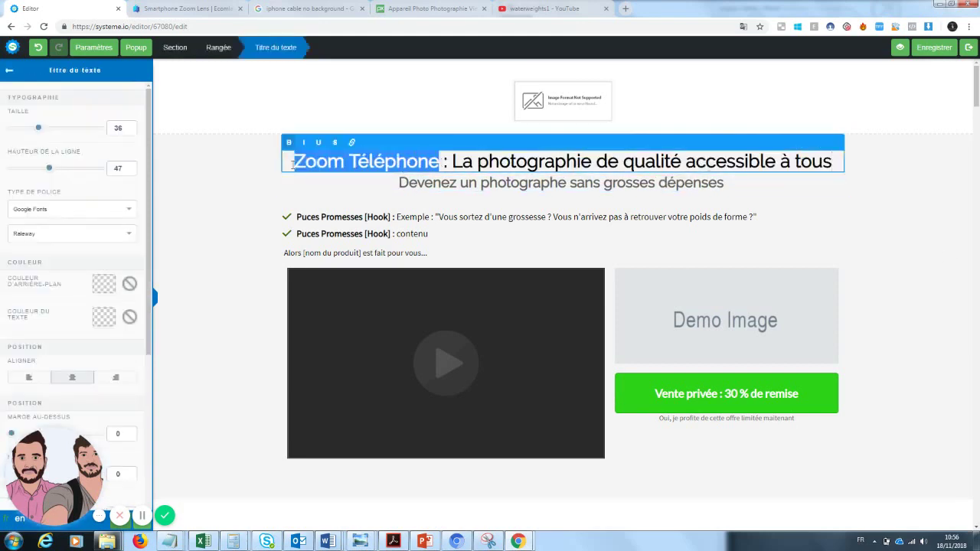
click(319, 143)
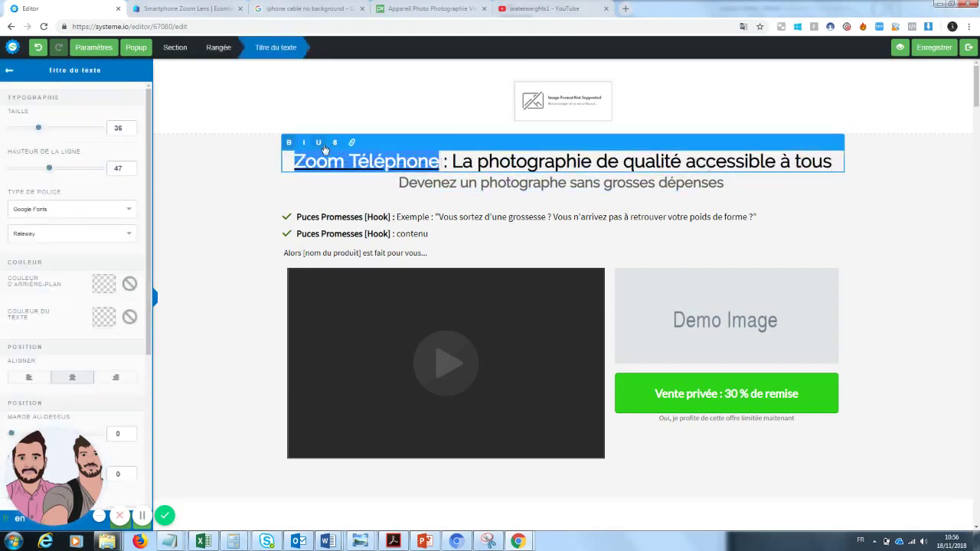
click(583, 228)
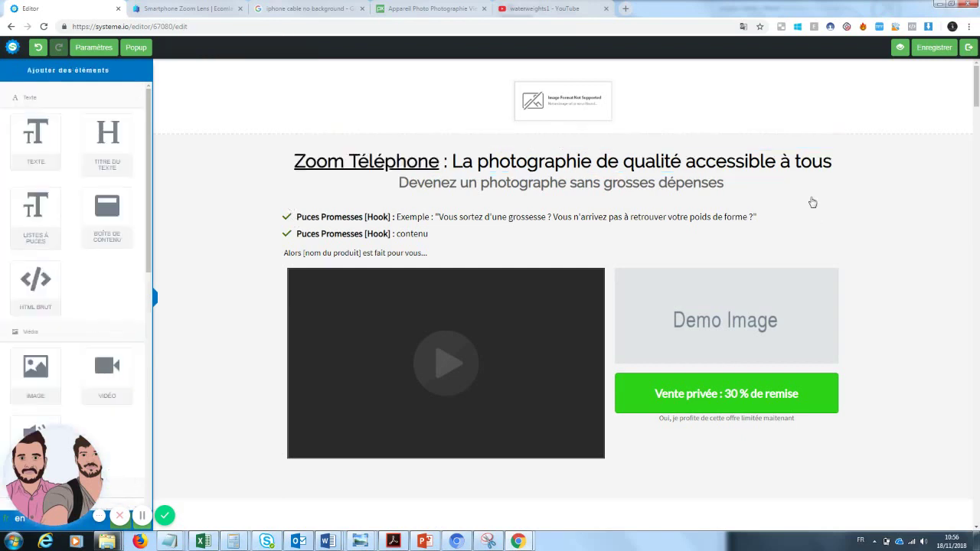
- Colour the word "qualité" in the headline with the preset blue 4A90E2
click(683, 161)
drag(683, 162, 623, 163)
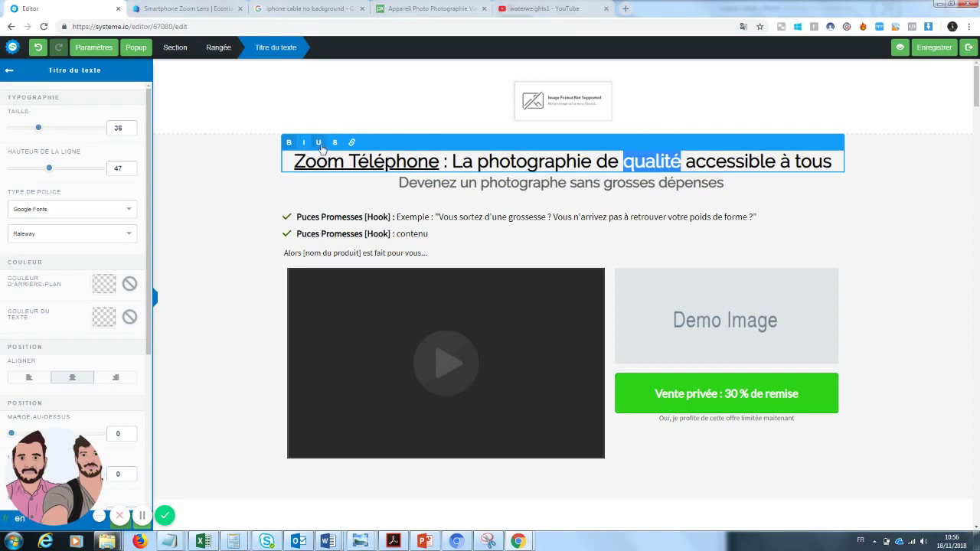
click(105, 316)
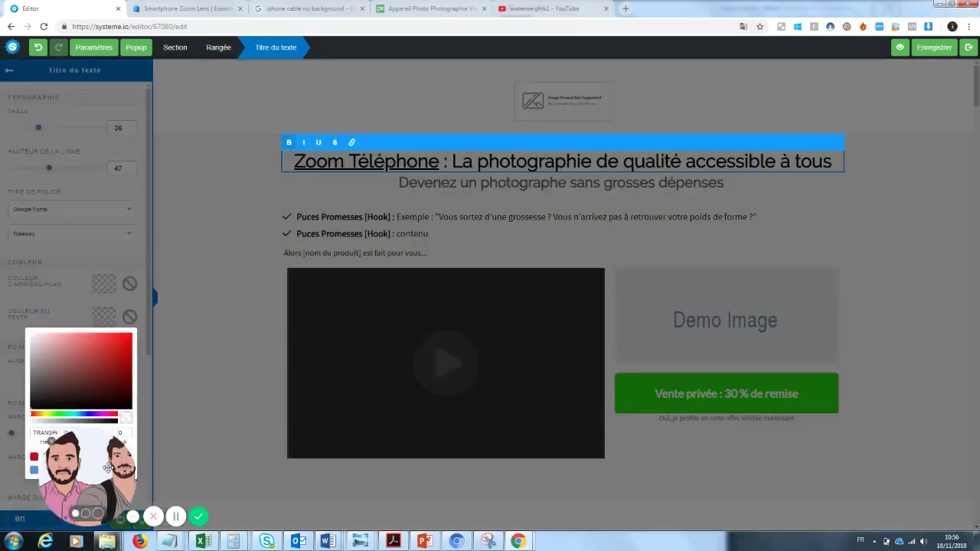
drag(108, 468, 223, 468)
click(34, 469)
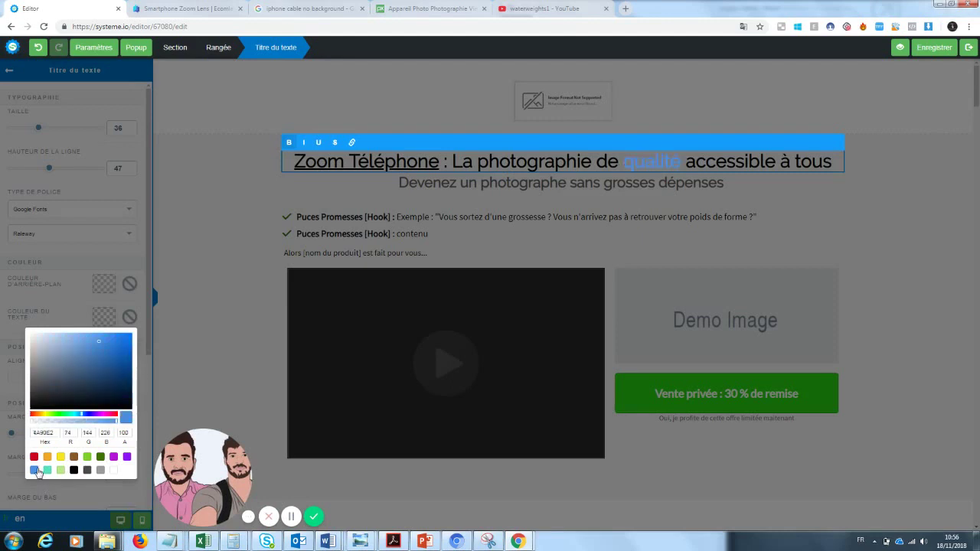
click(874, 195)
click(908, 225)
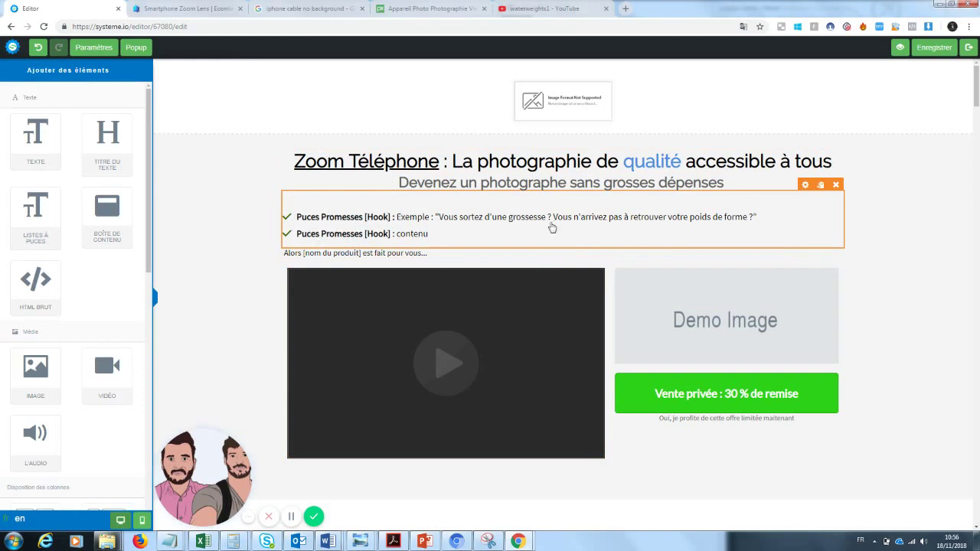
- Rewrite the first promise bullet as "Petit prix : Vous pensez que la photagraphie est trop chère pour vous ?"
click(757, 217)
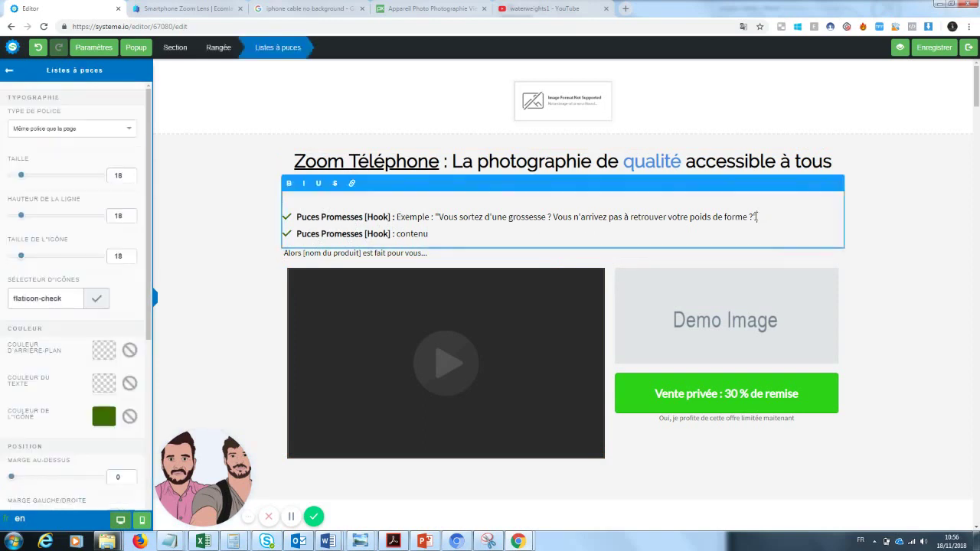
drag(758, 218, 409, 213)
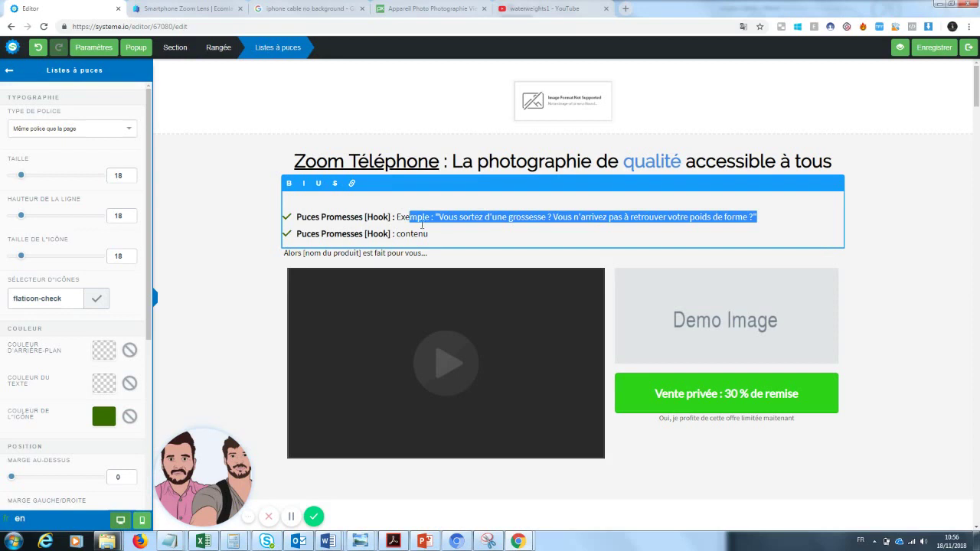
click(464, 239)
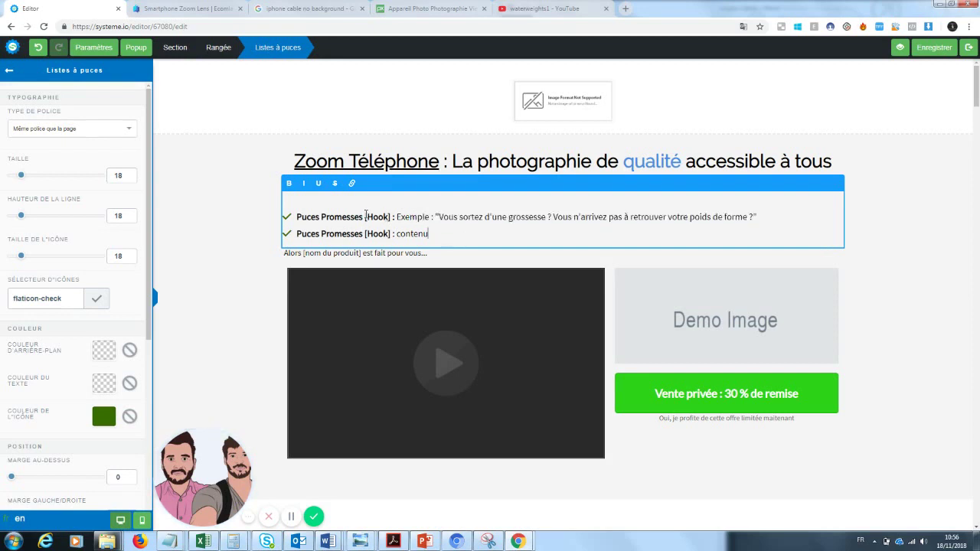
drag(390, 216, 307, 217)
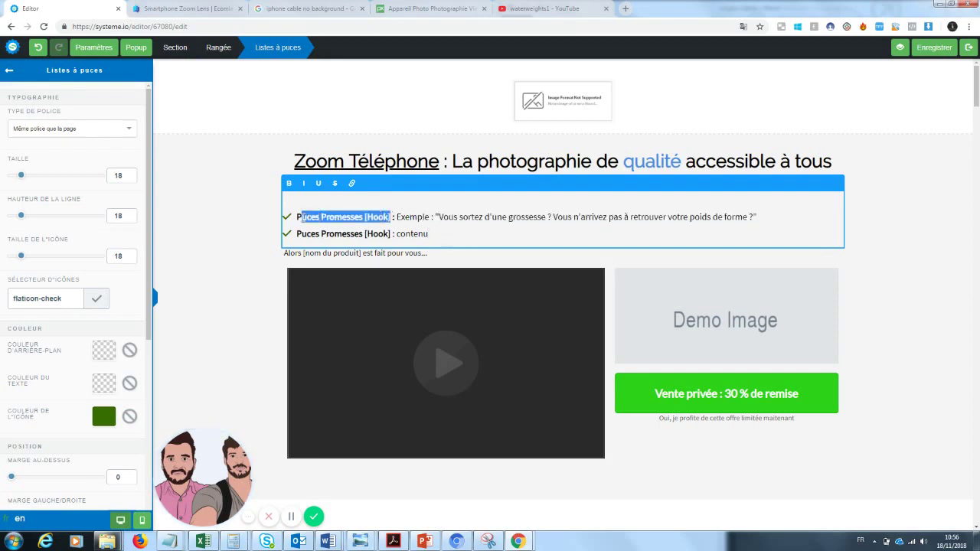
text(etit prix)
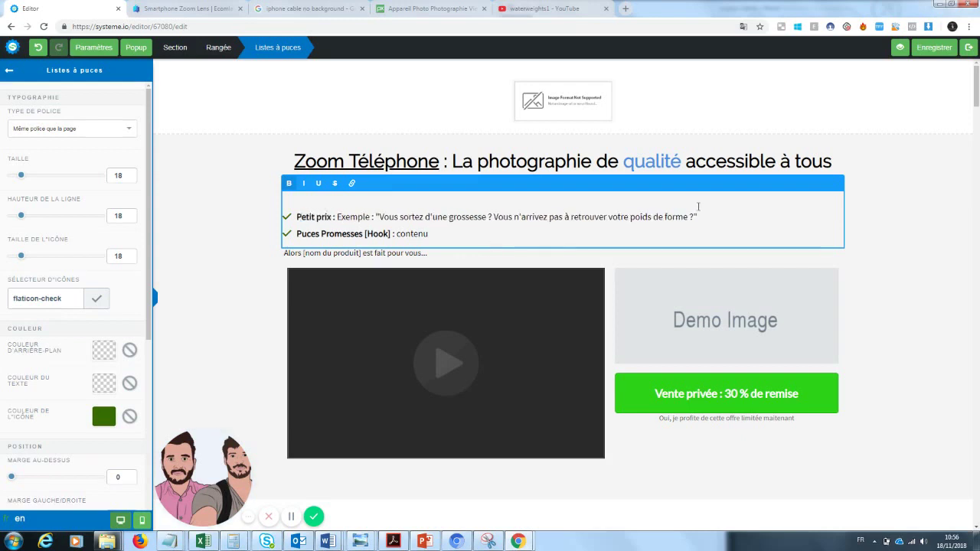
drag(698, 206, 338, 217)
key(BackSpace)
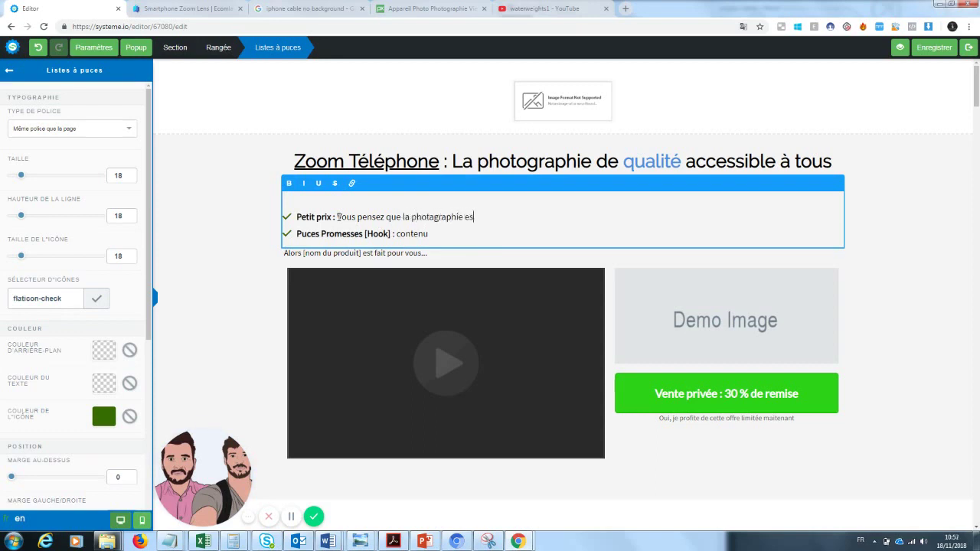
text(inna)
text(po)
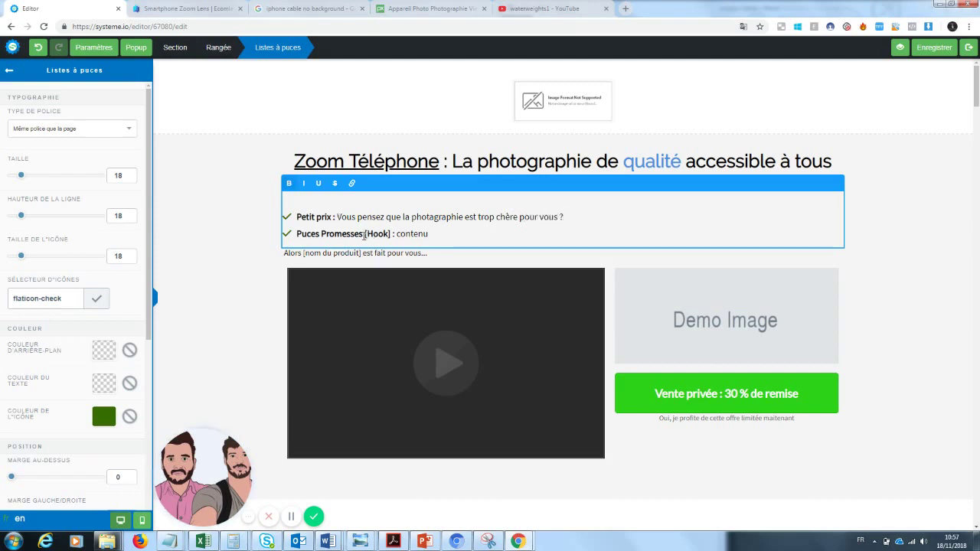
- Rewrite the second promise bullet as "Qualité : Enfin un produit qui va durer des années"
drag(366, 236, 298, 234)
text(Dua)
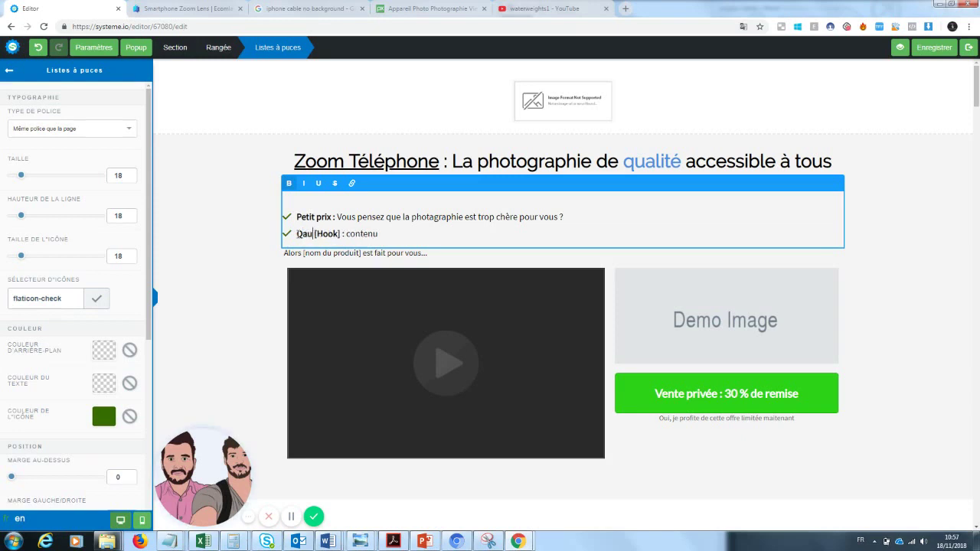
key(BackSpace)
key(BackSpace)
text(ualité)
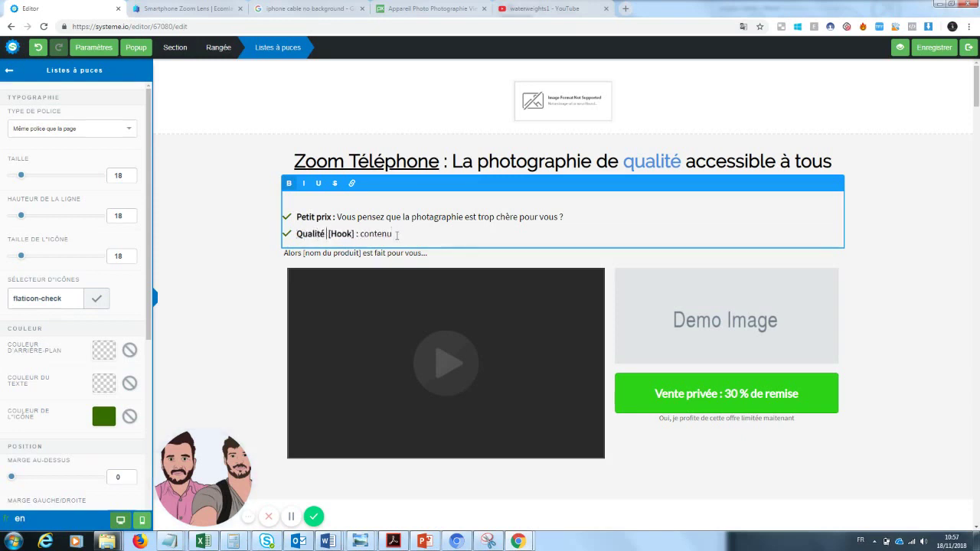
drag(396, 235, 330, 238)
key(BackSpace)
text(: Enfin un)
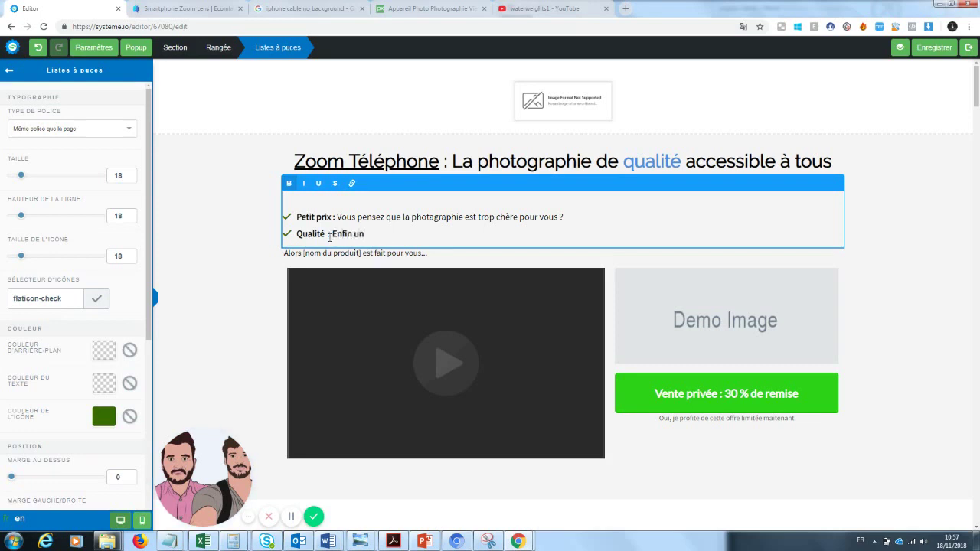
text( produit qui va durer des années)
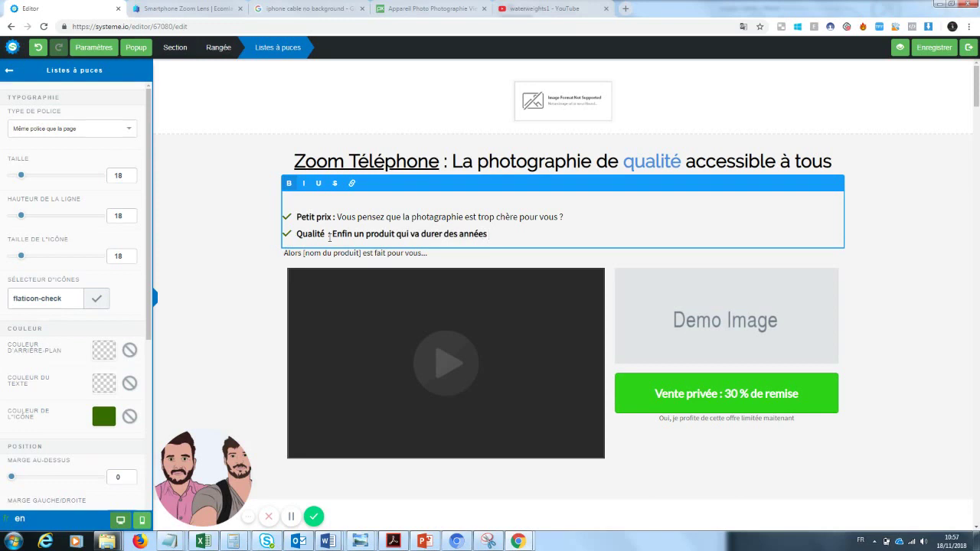
click(196, 365)
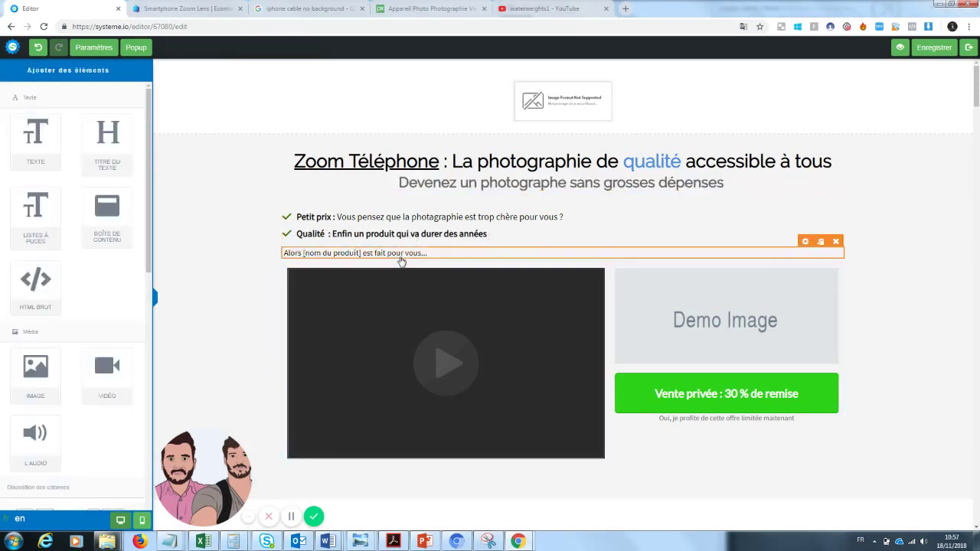
click(399, 256)
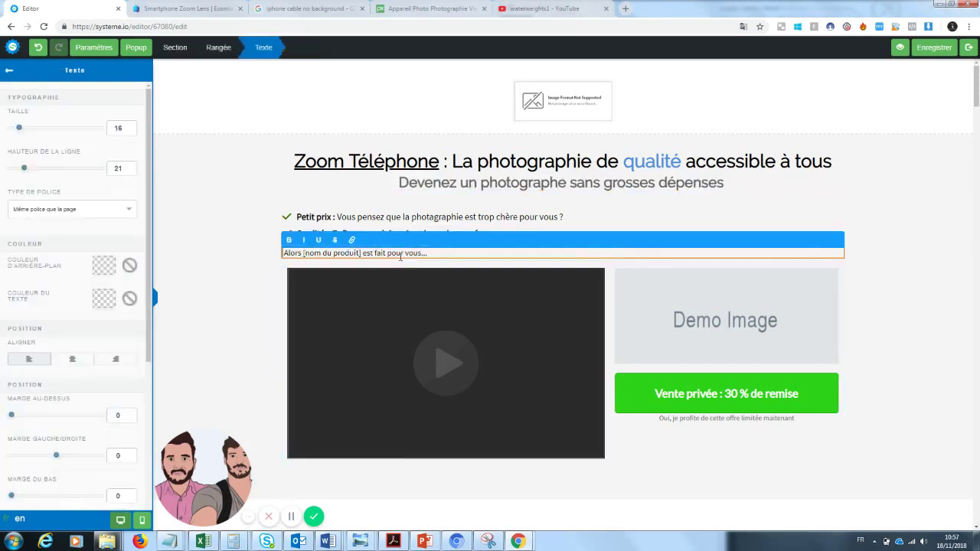
click(520, 209)
click(505, 235)
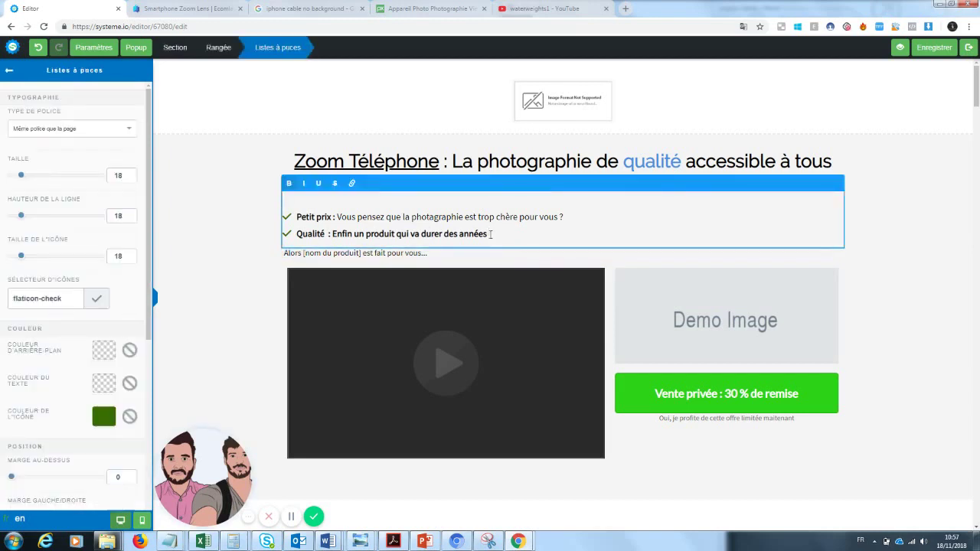
drag(491, 234, 331, 234)
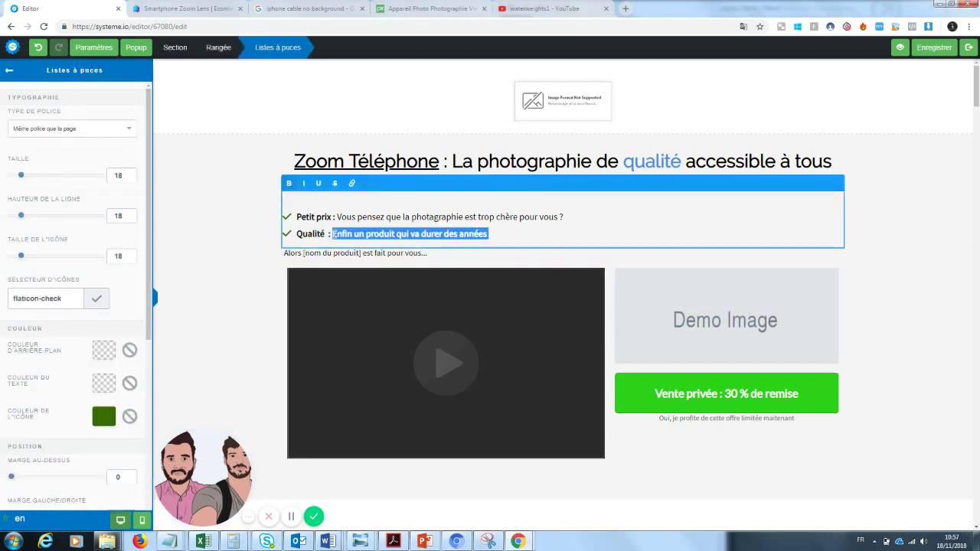
click(344, 257)
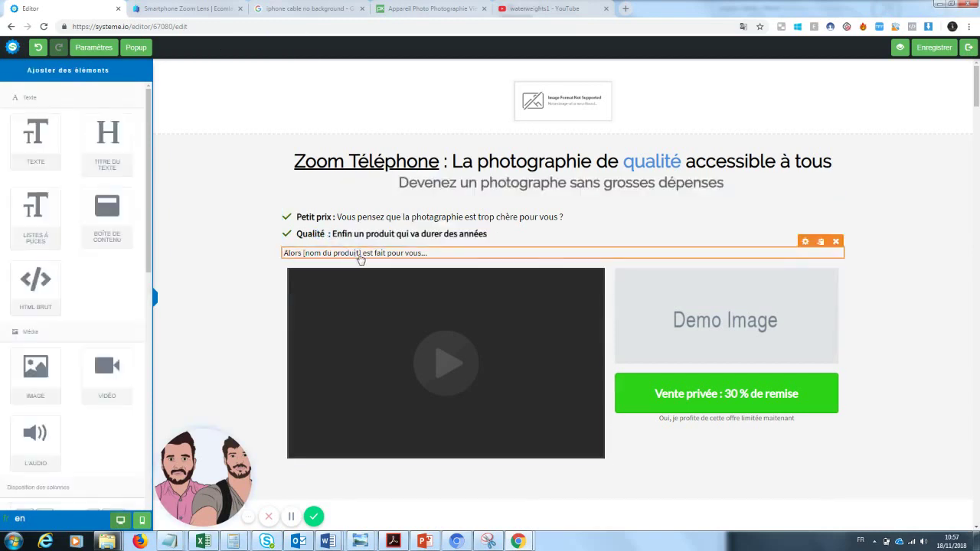
- Change the line below the bullets to "Alors ce zoom de téléphone est fait pour vous"
click(421, 255)
drag(430, 253, 306, 255)
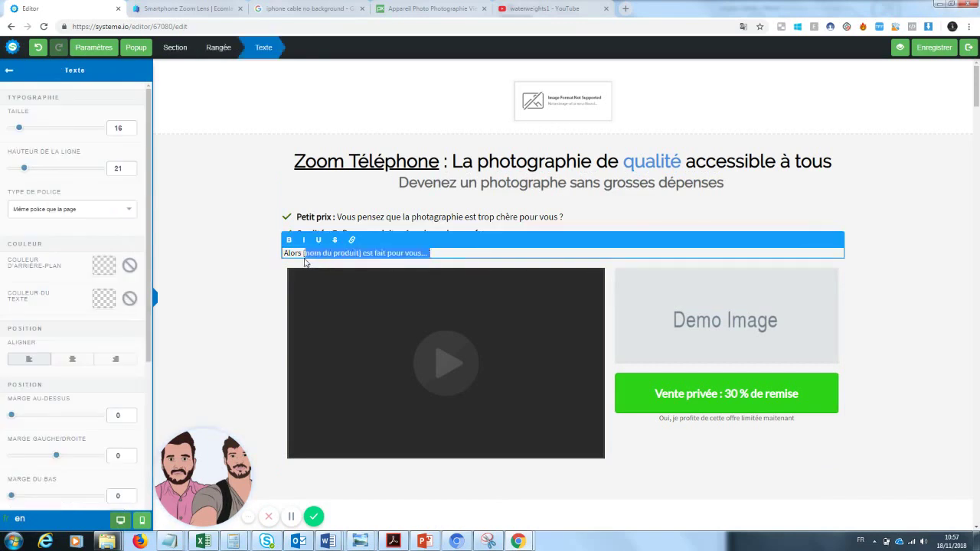
key(BackSpace)
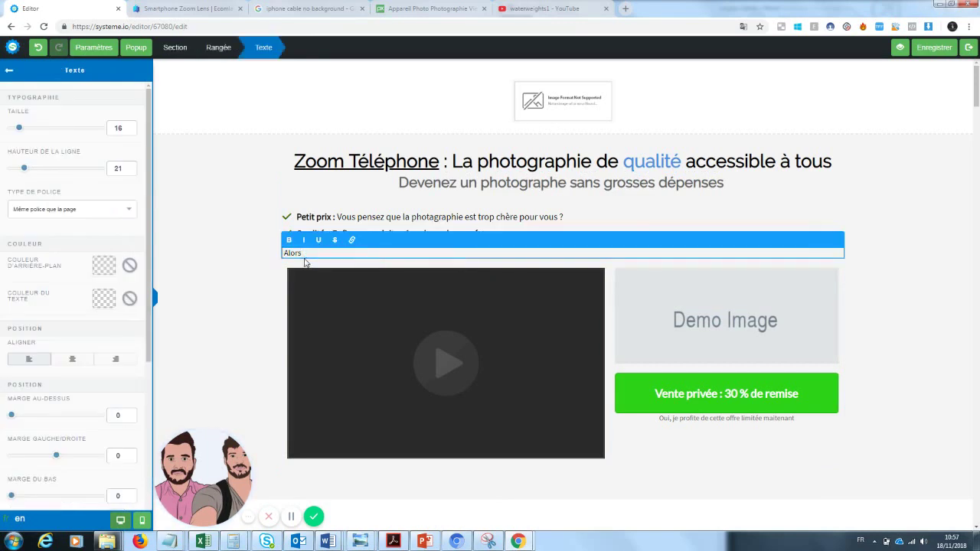
text(ce zoom de téléphone est fait pour vous)
click(230, 319)
triple_click(401, 234)
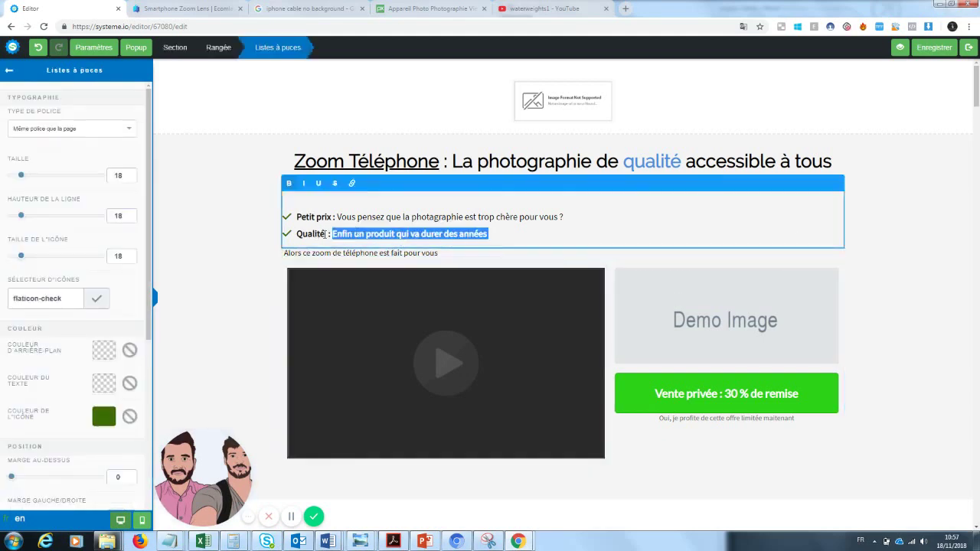
drag(326, 234, 303, 234)
click(419, 234)
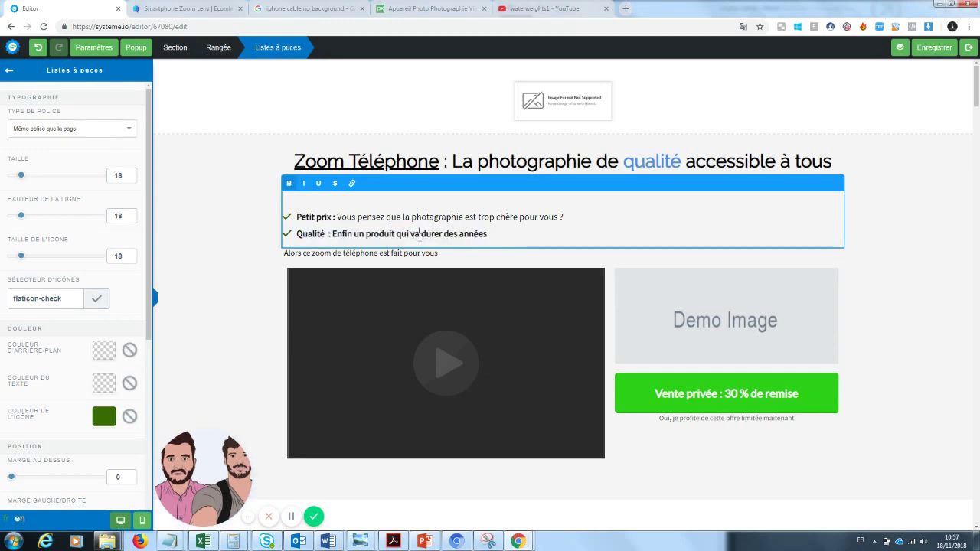
- Reword the second bullet after "Qualité :" as "Vous cherchez depuis toujours un produit peu cher et fiable ?"
drag(490, 234, 334, 235)
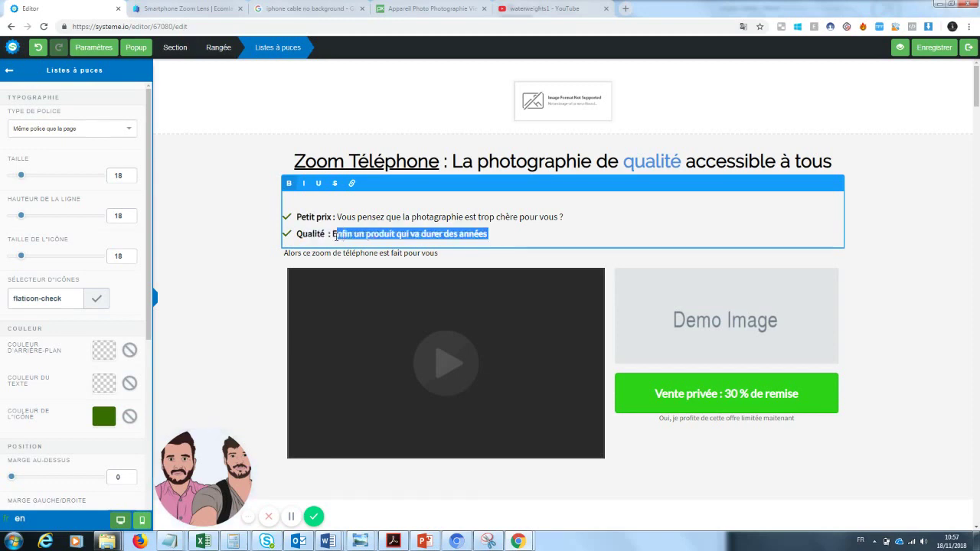
text(Vous cherchez)
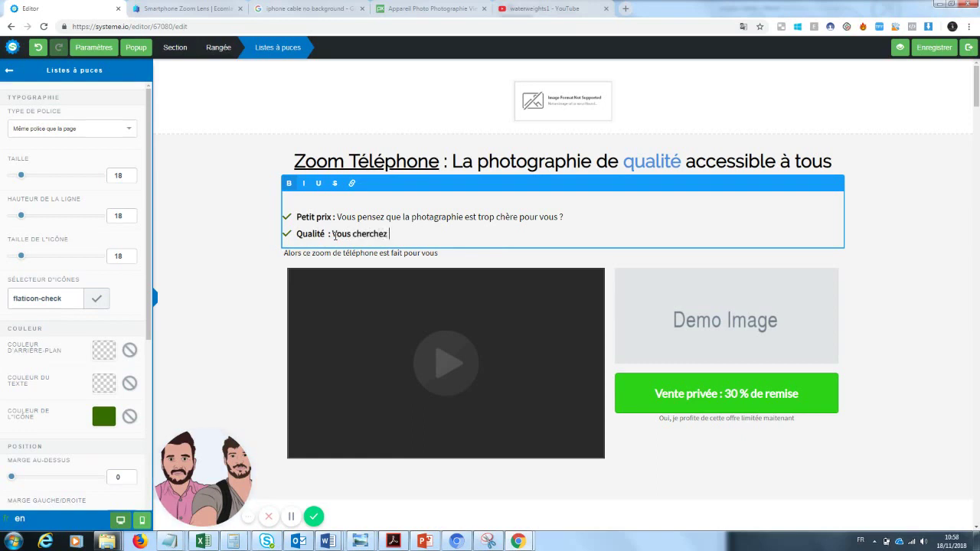
text( depuis toujours un produit)
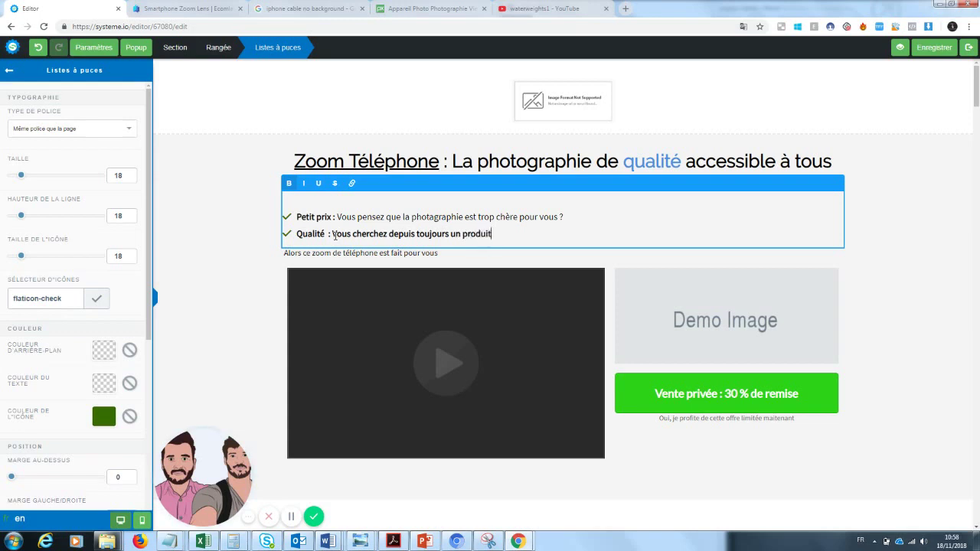
text( peu cher et fiable ?)
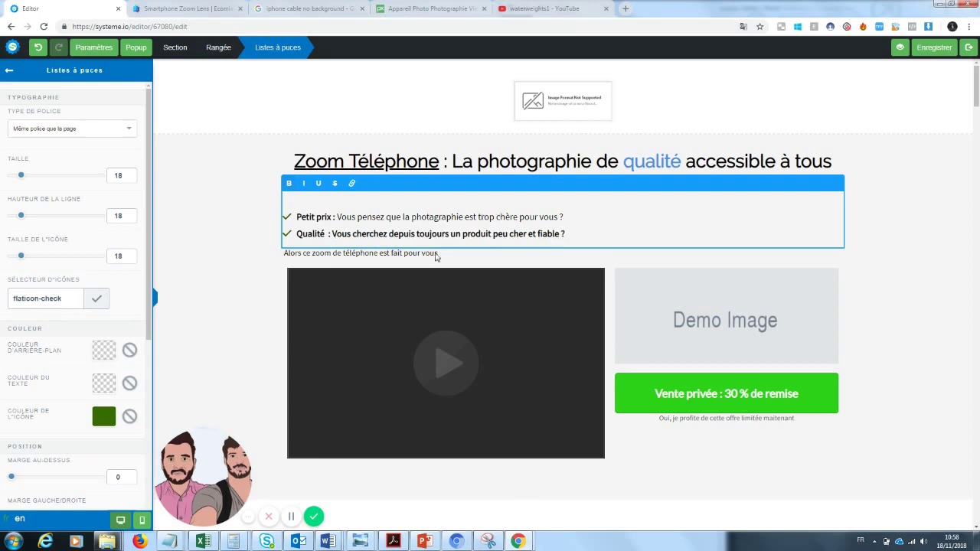
- Reword the first bullet after "Petit prix :" as "Vous êtes à la recherche d'un produit pas cher pour prendre des photos ?"
drag(338, 216, 563, 217)
click(392, 217)
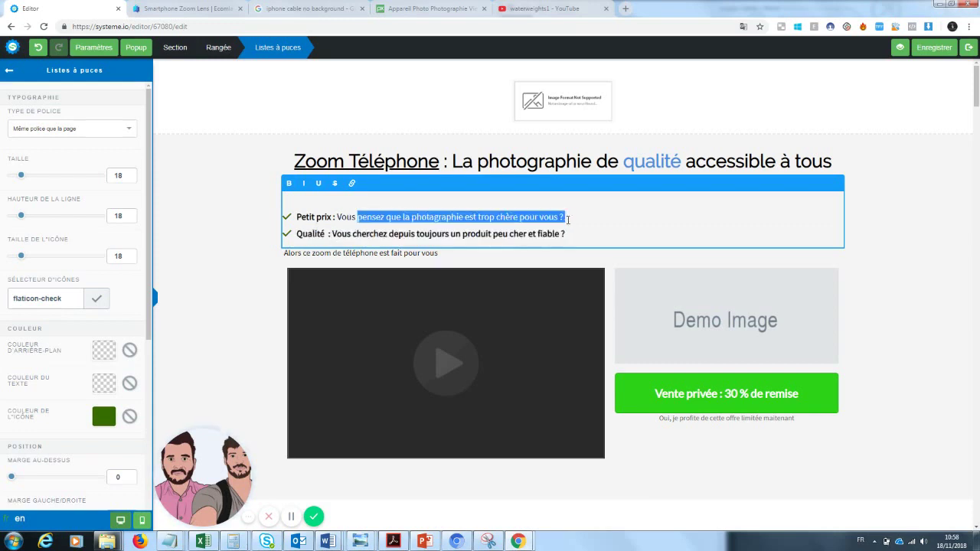
key(BackSpace)
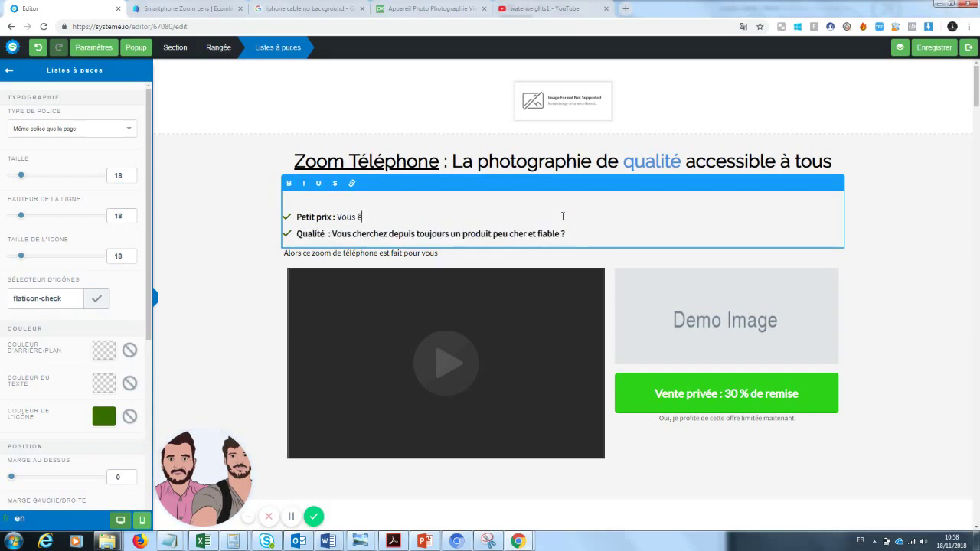
text(êtes à la recherche d')
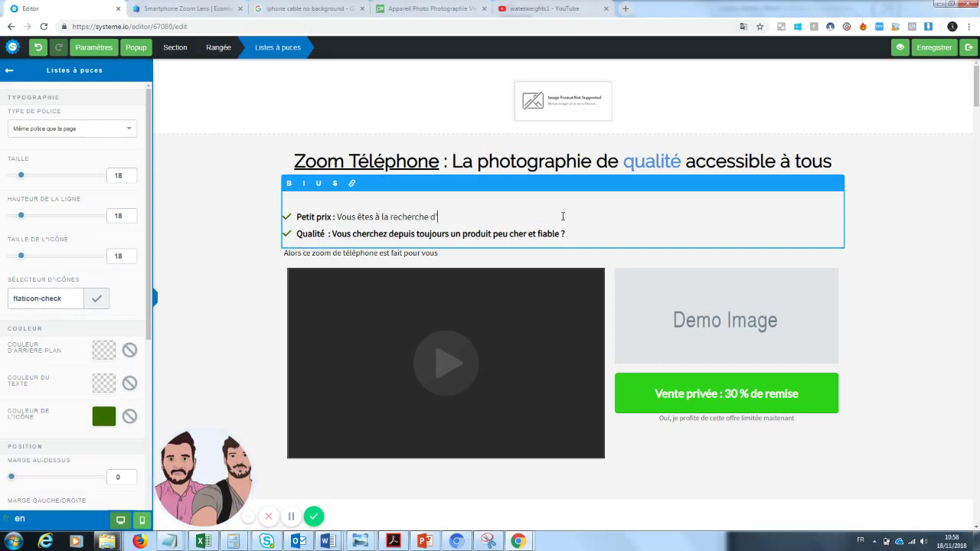
text(un produit pour f)
key(BackSpace)
key(BackSpace)
key(BackSpace)
key(BackSpace)
key(BackSpace)
key(BackSpace)
key(BackSpace)
text(pas cher pou)
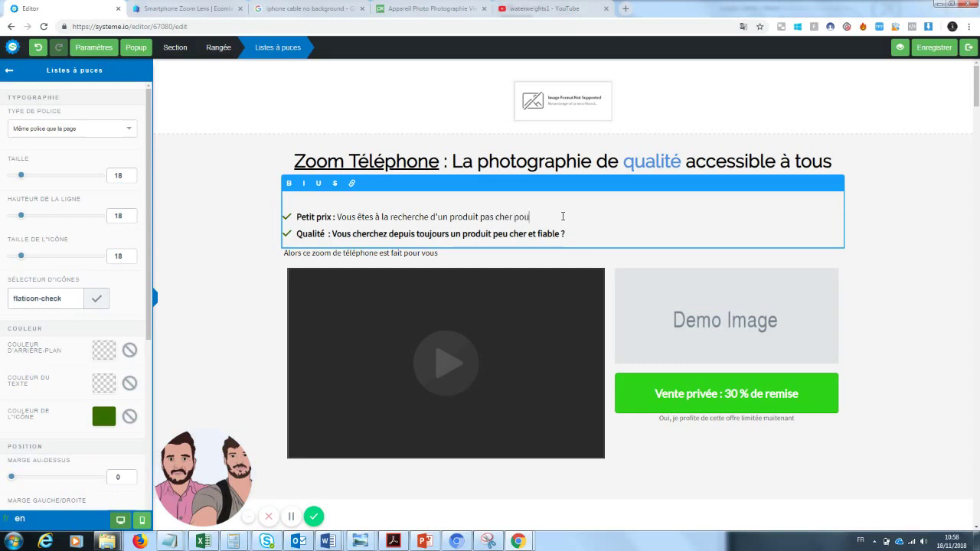
text(r prendre des photos ?)
click(922, 228)
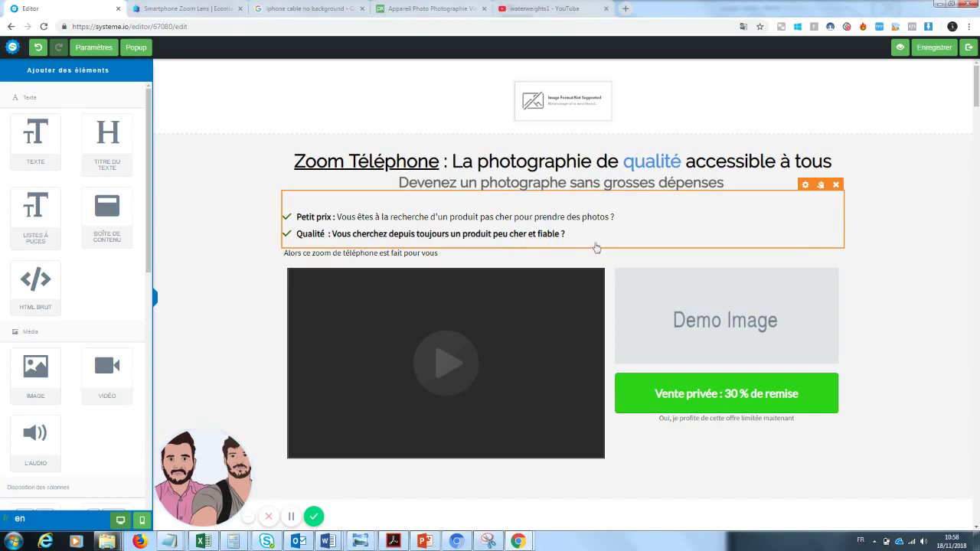
- Make the words "est fait pour vous" bold in the line below the bullets
click(338, 255)
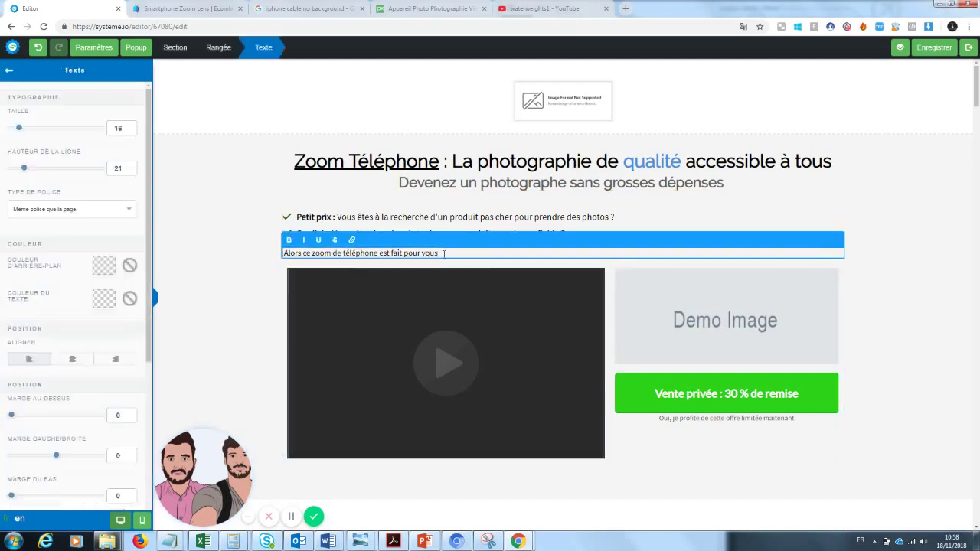
drag(448, 253, 381, 256)
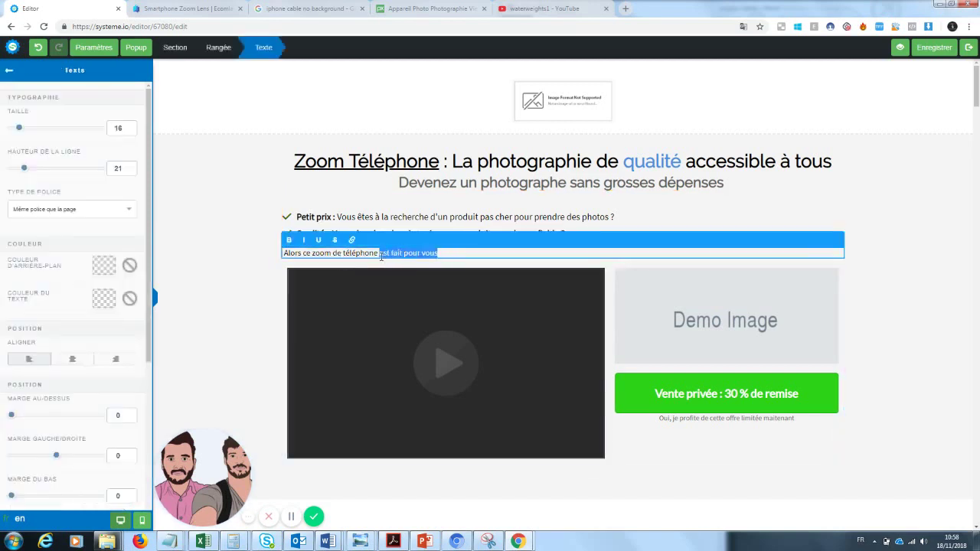
click(290, 240)
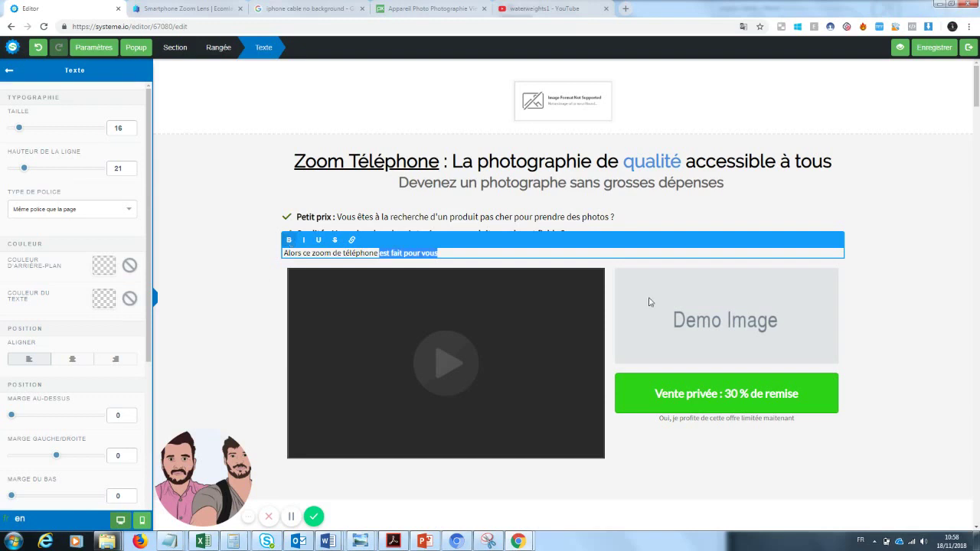
click(905, 286)
- Delete the section with the placeholder logo image above the headline
drag(977, 85, 978, 84)
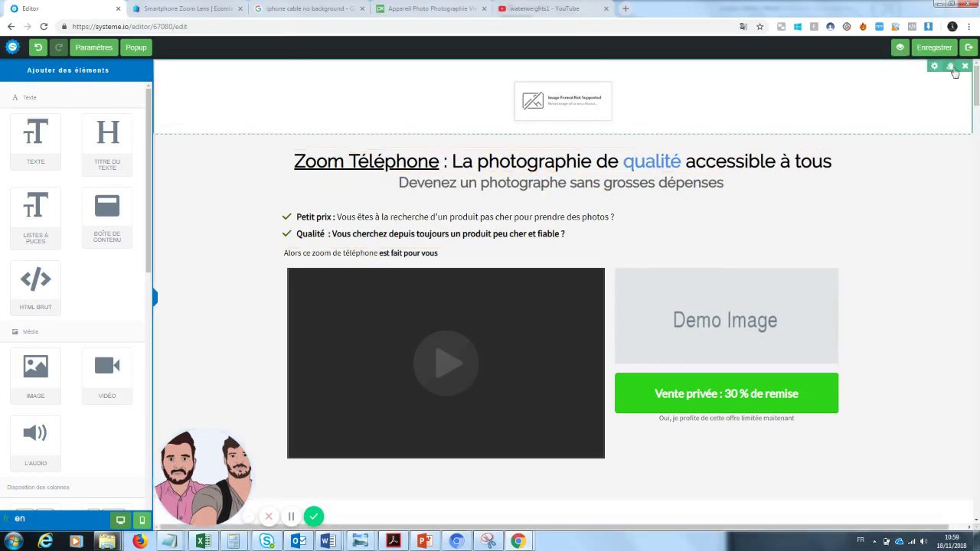
click(965, 67)
click(534, 84)
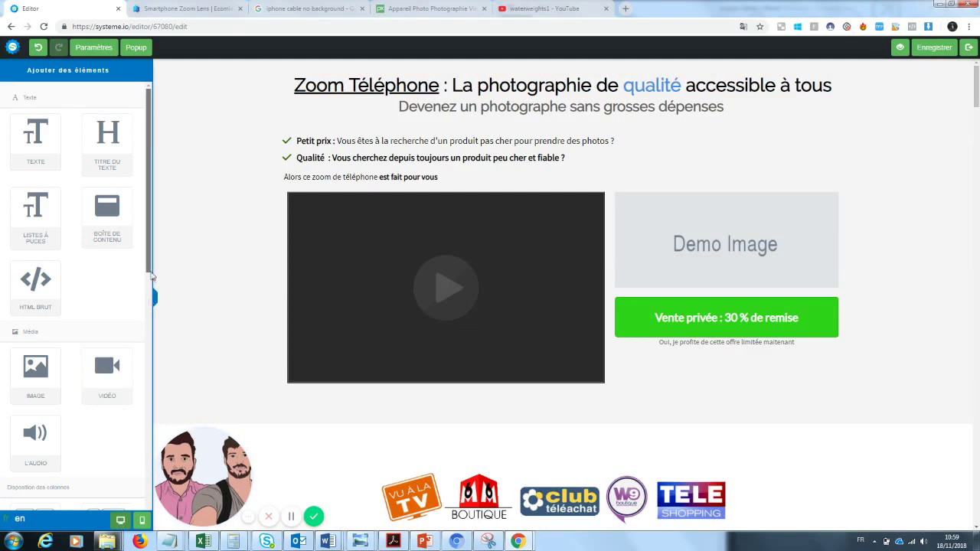
- Insert a row of two equal 1/2 columns above the "Zoom Téléphone" headline
scroll(140, 374, down, 3)
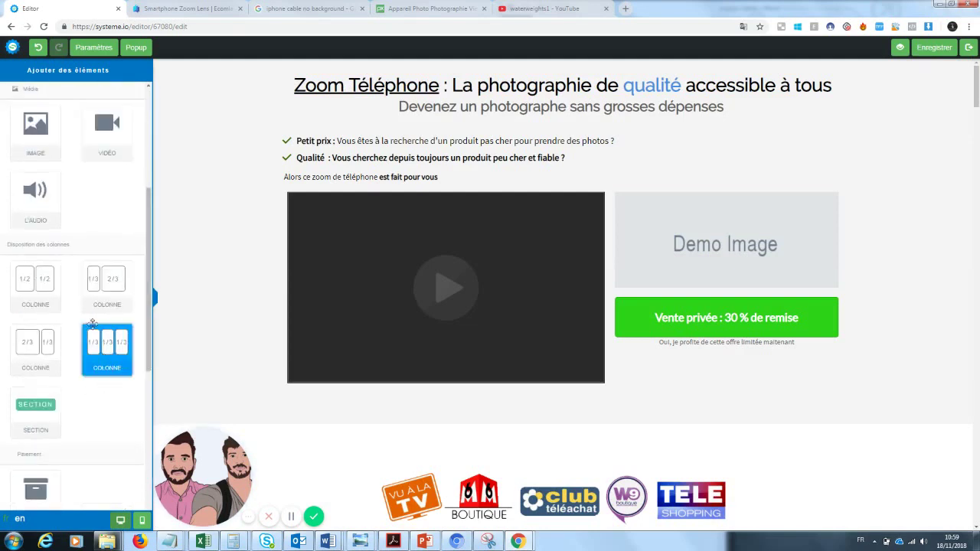
drag(51, 299, 328, 72)
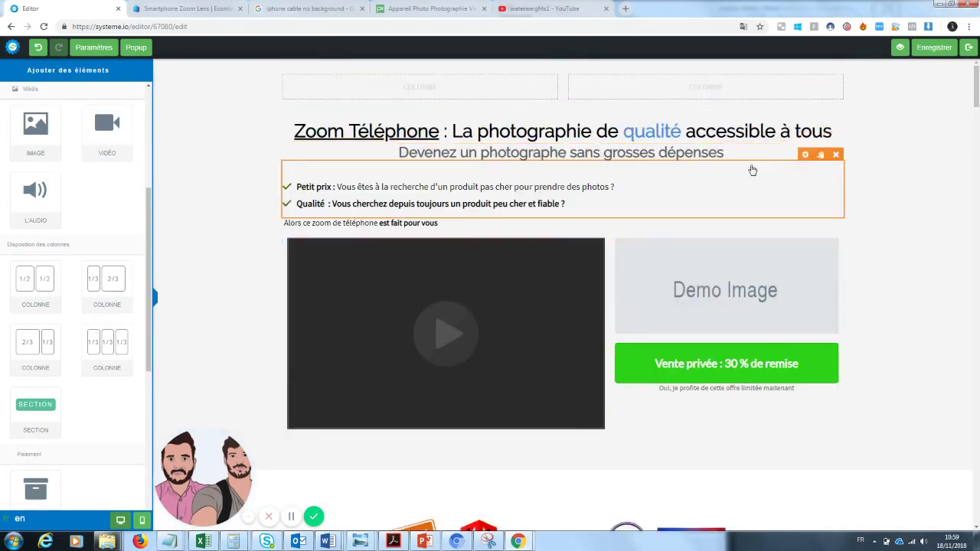
click(617, 169)
click(906, 170)
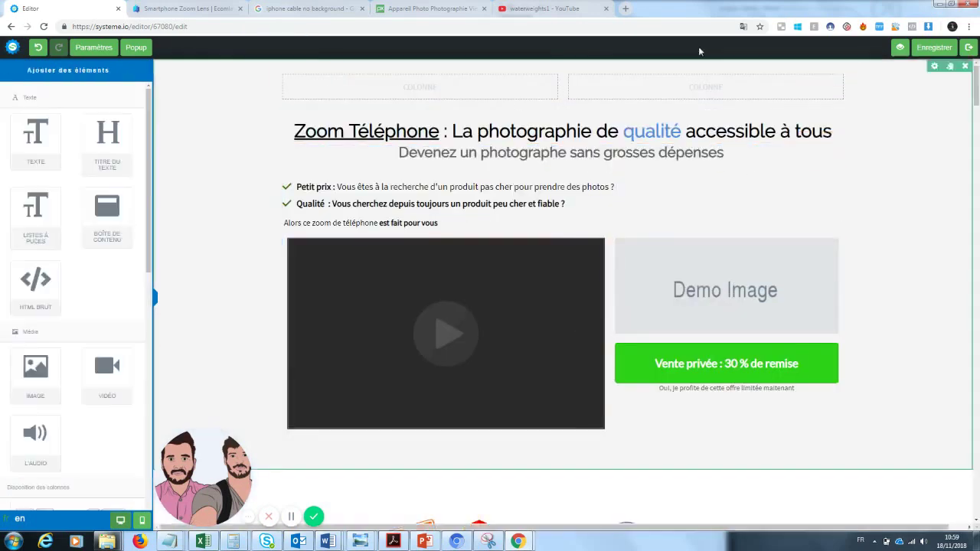
- Set the top margin of the subheading "Devenez un photographe sans grosses dépenses" to 60
click(681, 157)
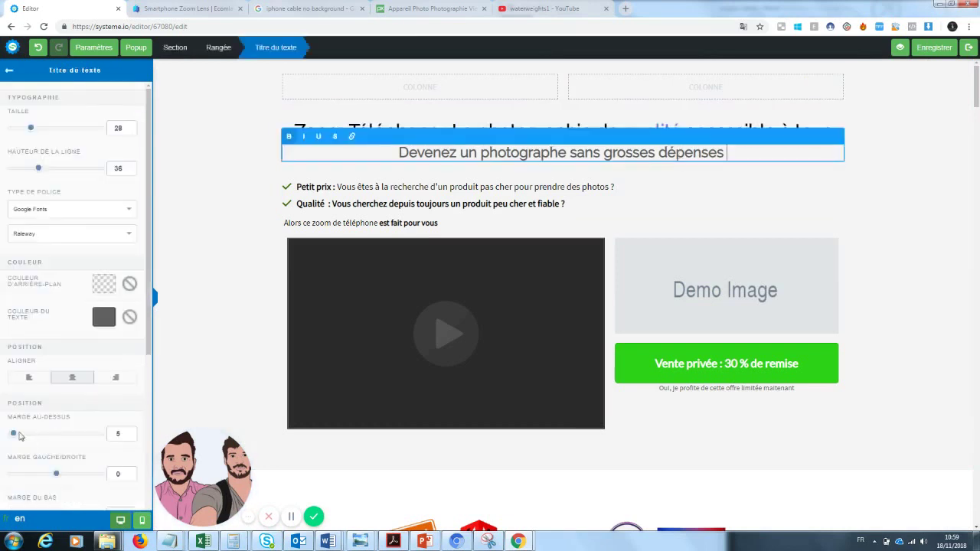
drag(13, 433, 40, 441)
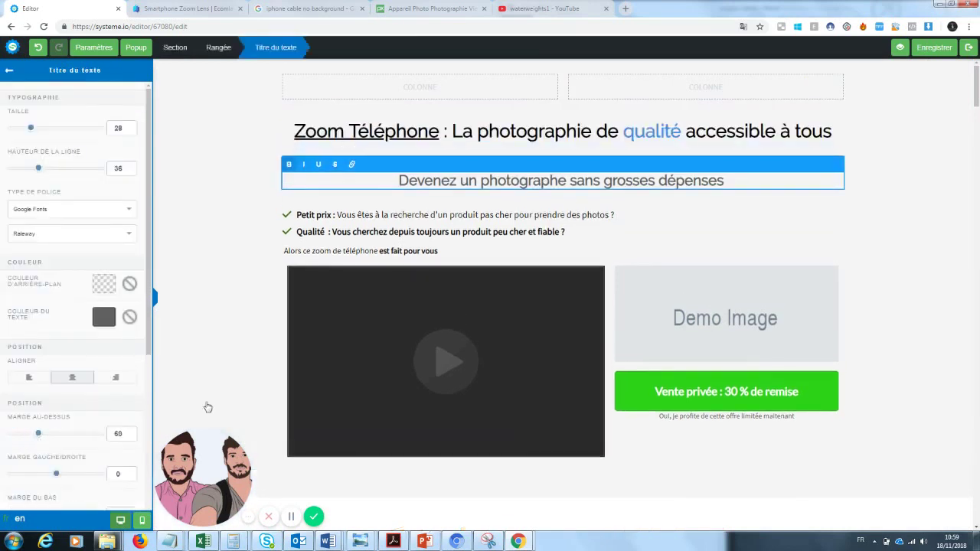
click(240, 350)
drag(976, 77, 976, 82)
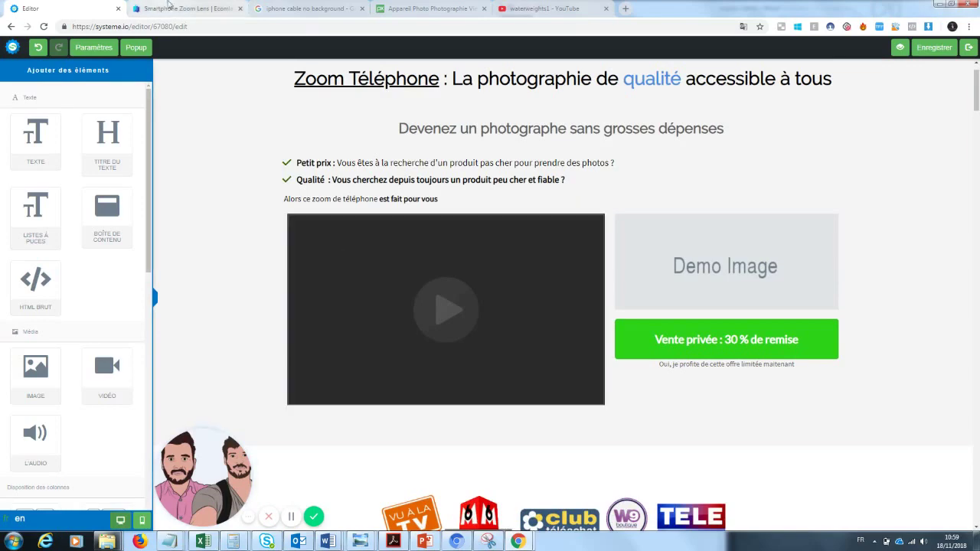
- Copy the YouTube address of the "zoomlens2" ad video from the ecomlad Smartphone Zoom Lens product page
click(172, 9)
scroll(969, 82, down, 2)
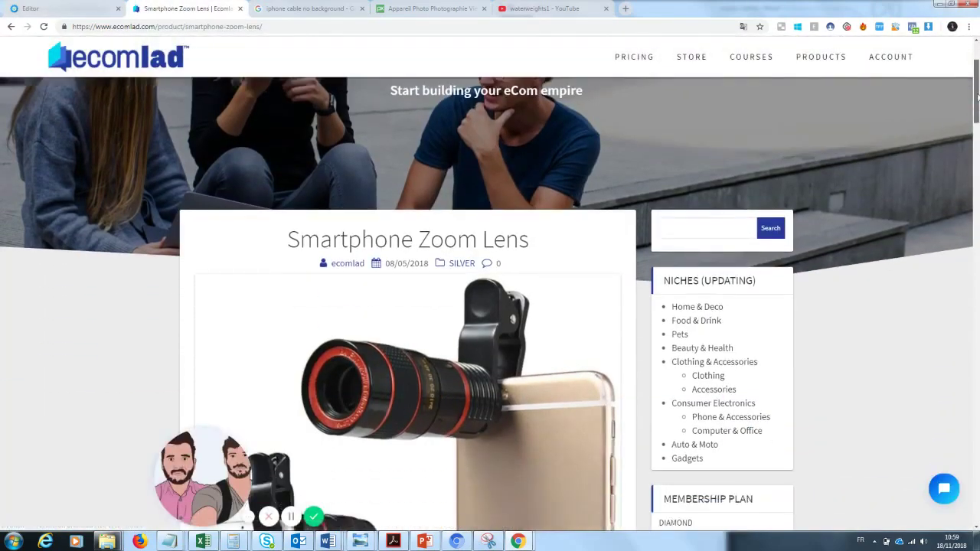
drag(209, 467, 59, 460)
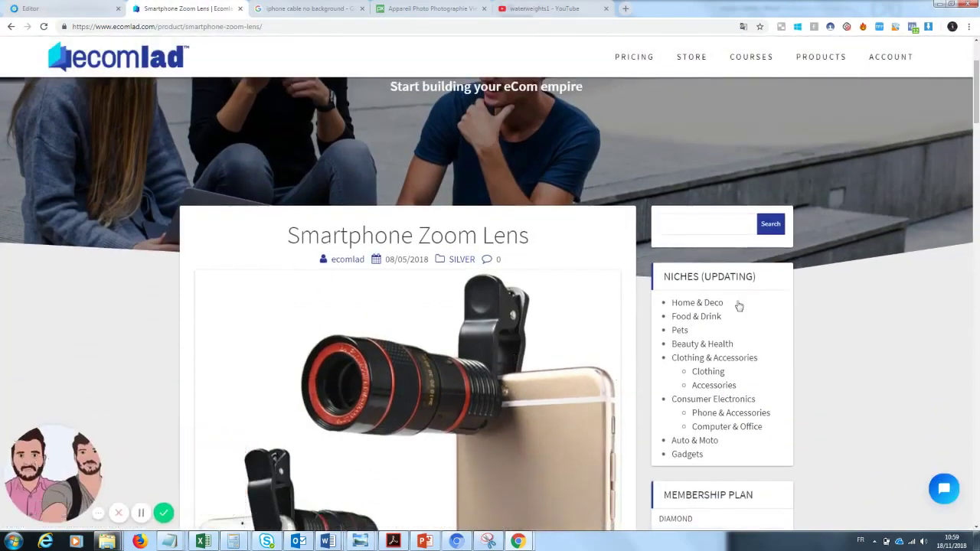
scroll(930, 239, down, 2)
drag(979, 101, 976, 253)
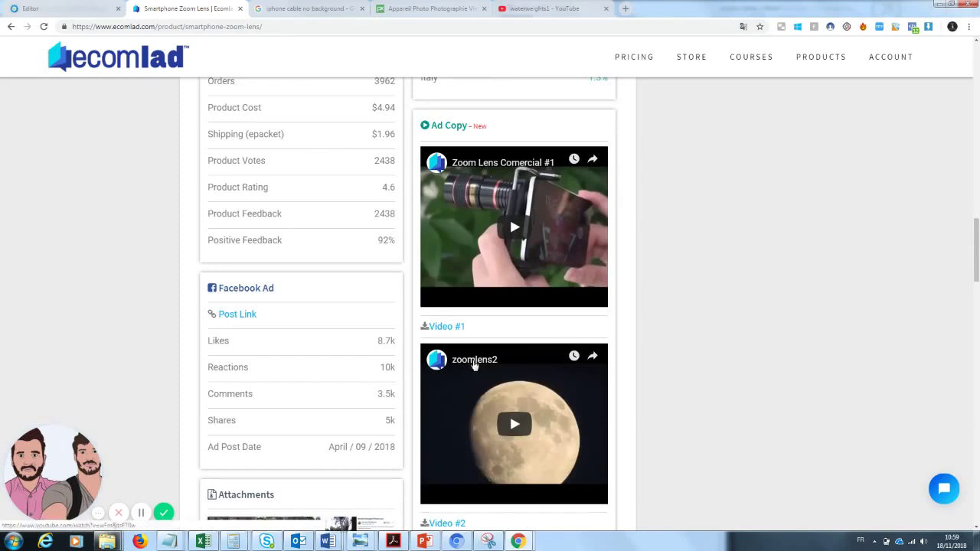
click(471, 365)
click(237, 26)
key(ctrl+c)
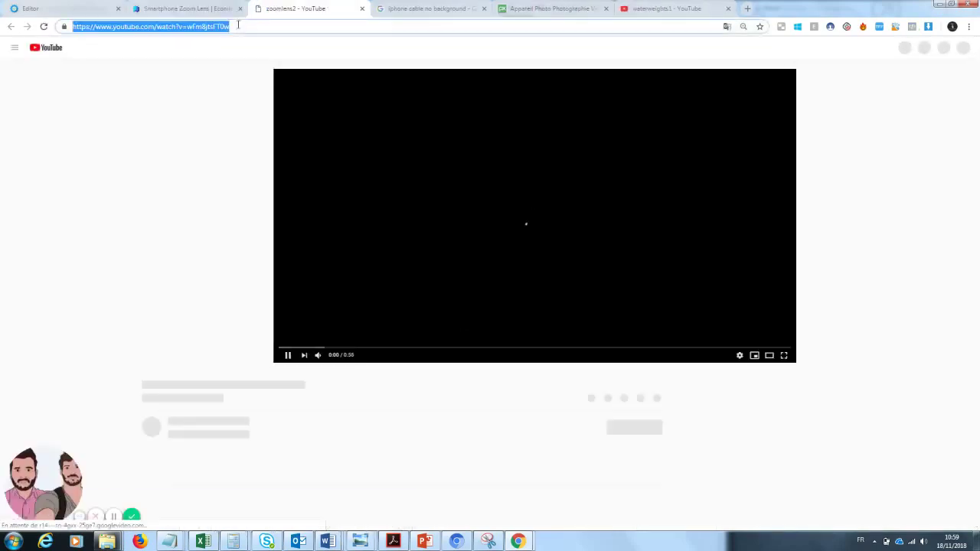
click(361, 9)
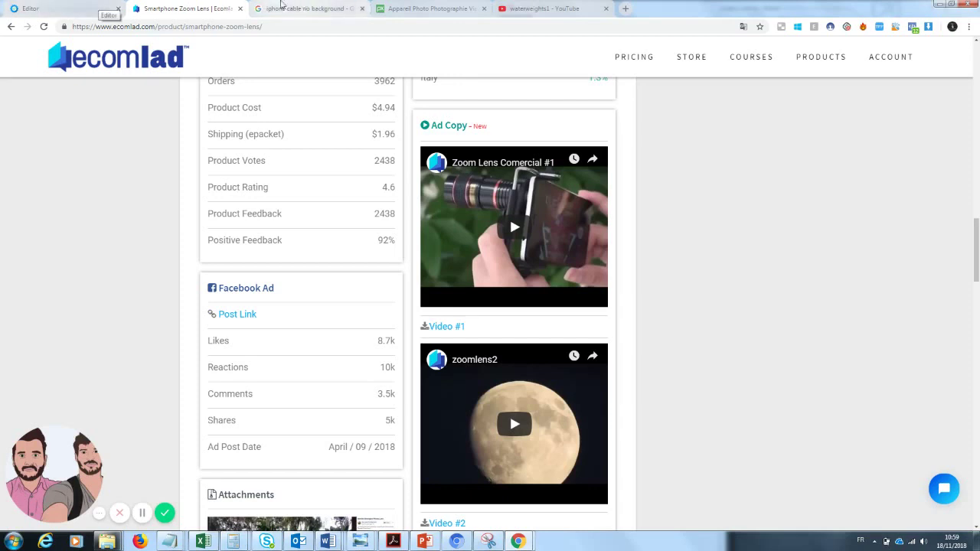
- Replace the sales page video's YouTube URL with the copied "zoomlens2" link and save the page
click(114, 7)
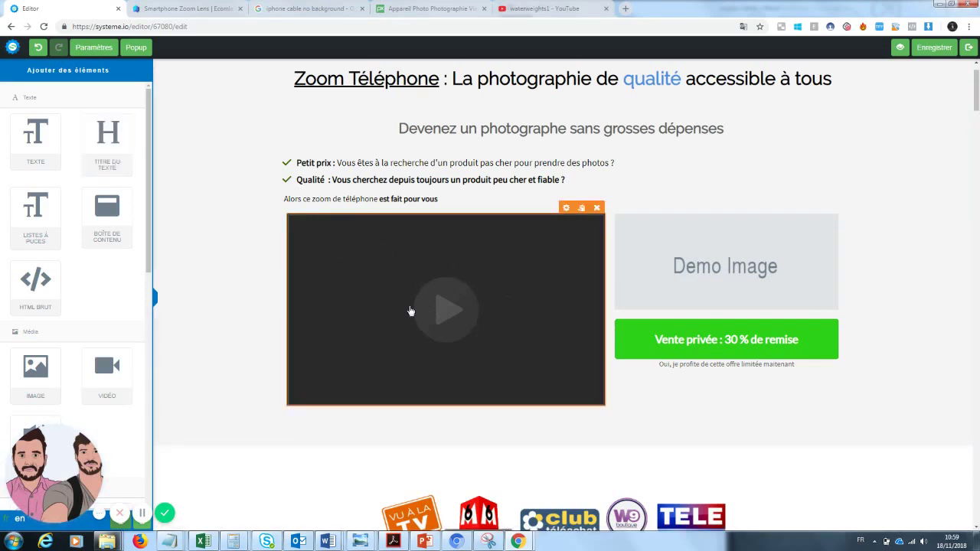
click(565, 207)
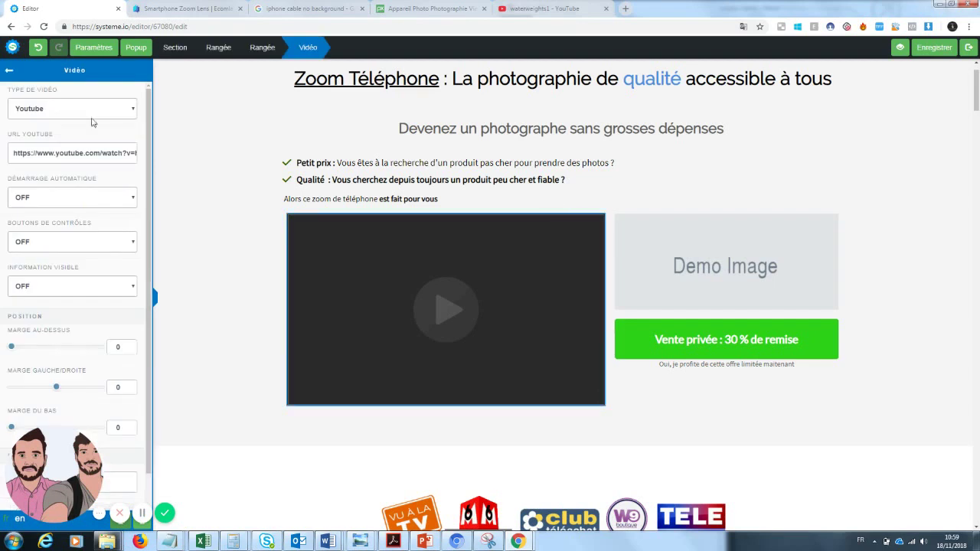
triple_click(88, 153)
key(ctrl+v)
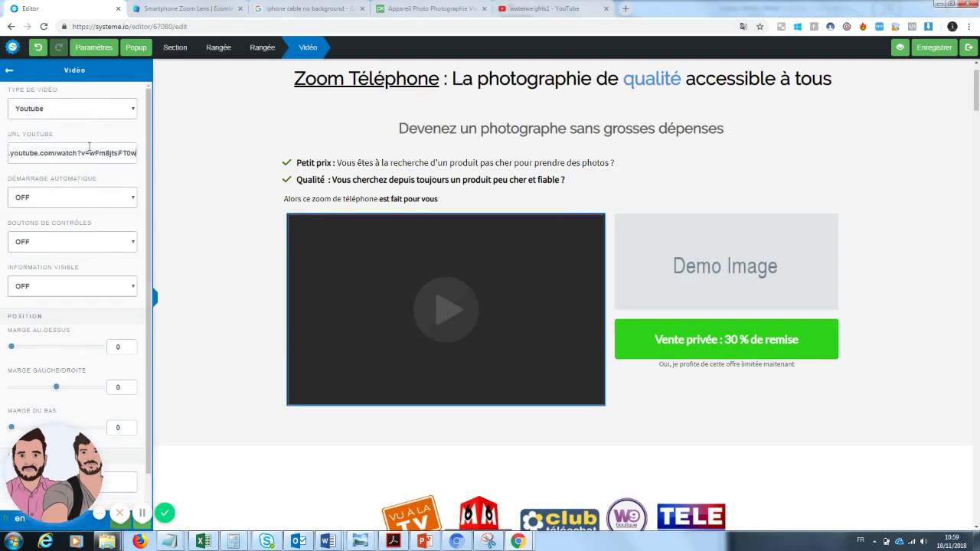
click(935, 50)
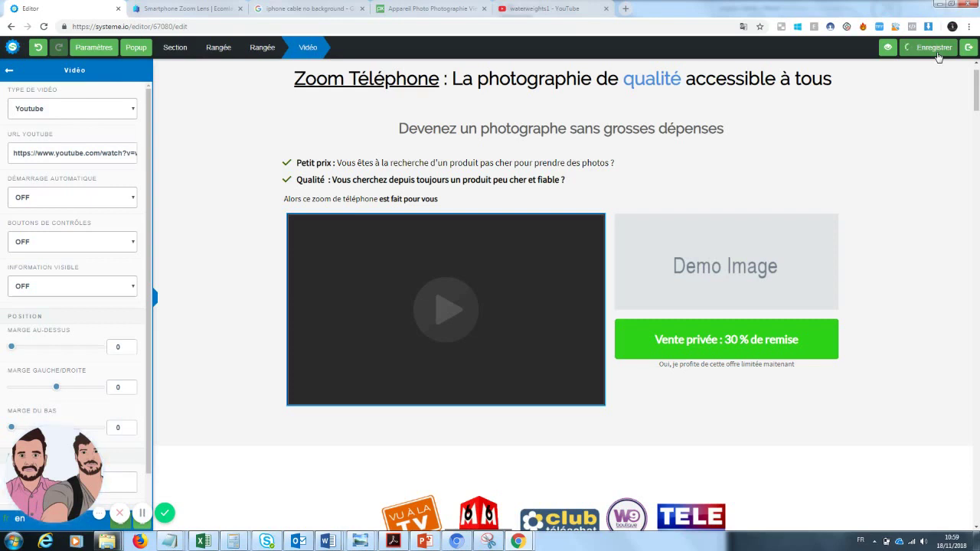
- Allow pop-ups from systeme.io and open the preview of the sales page
click(900, 49)
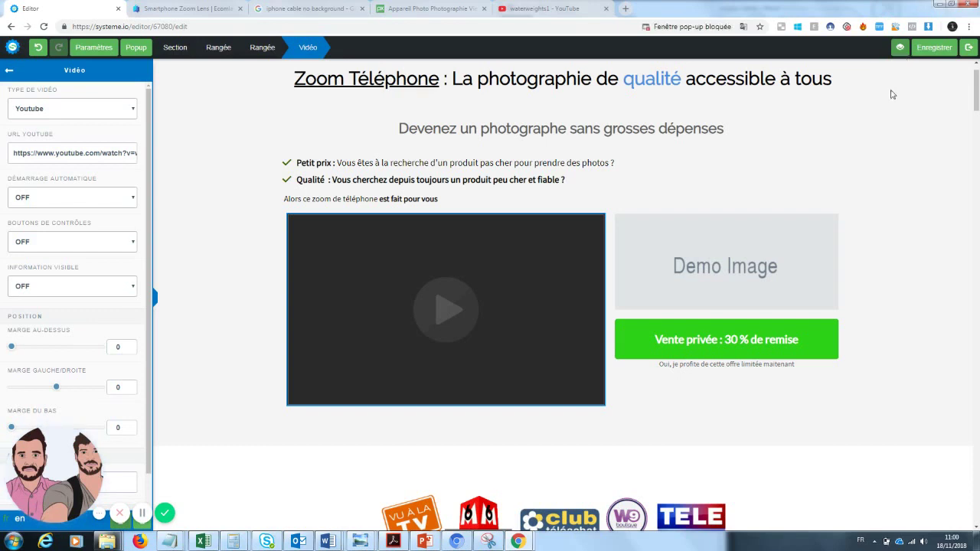
click(691, 28)
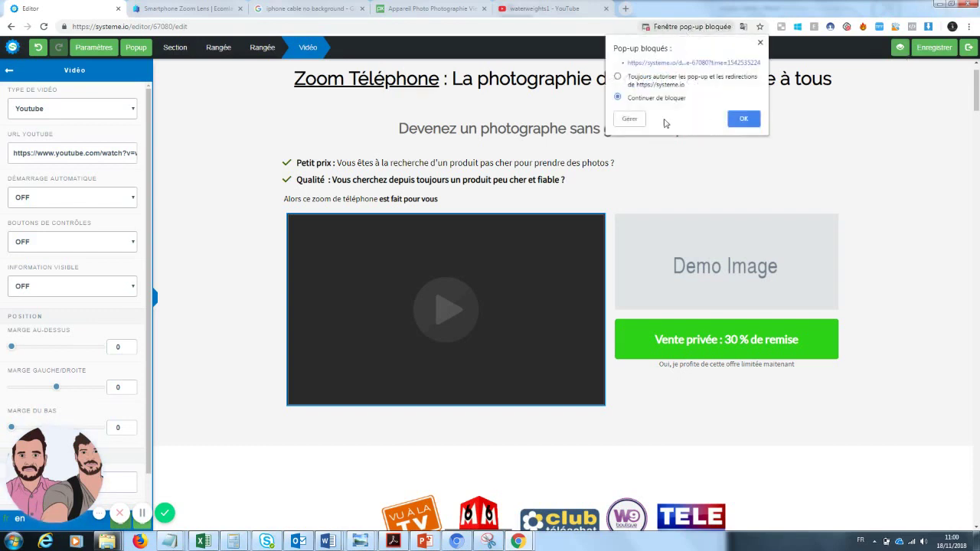
click(743, 118)
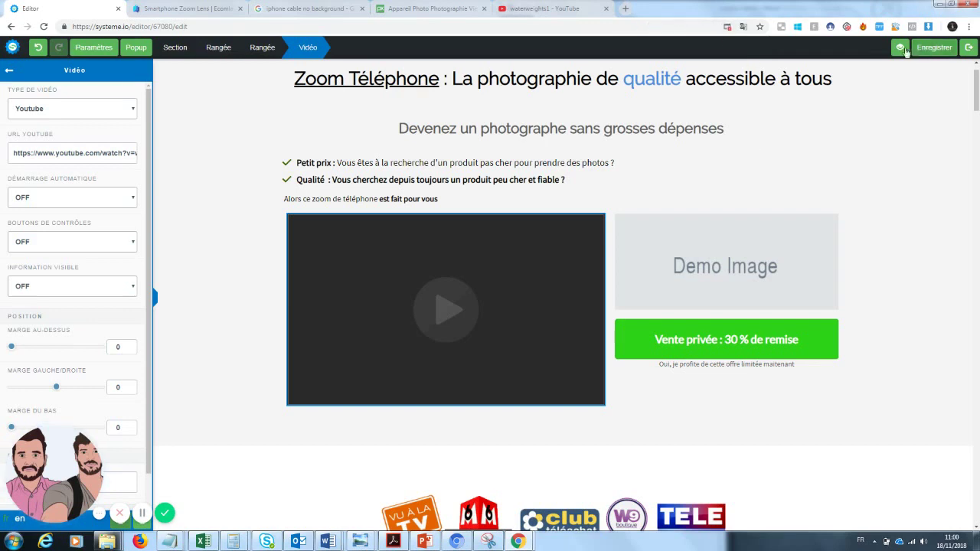
click(930, 47)
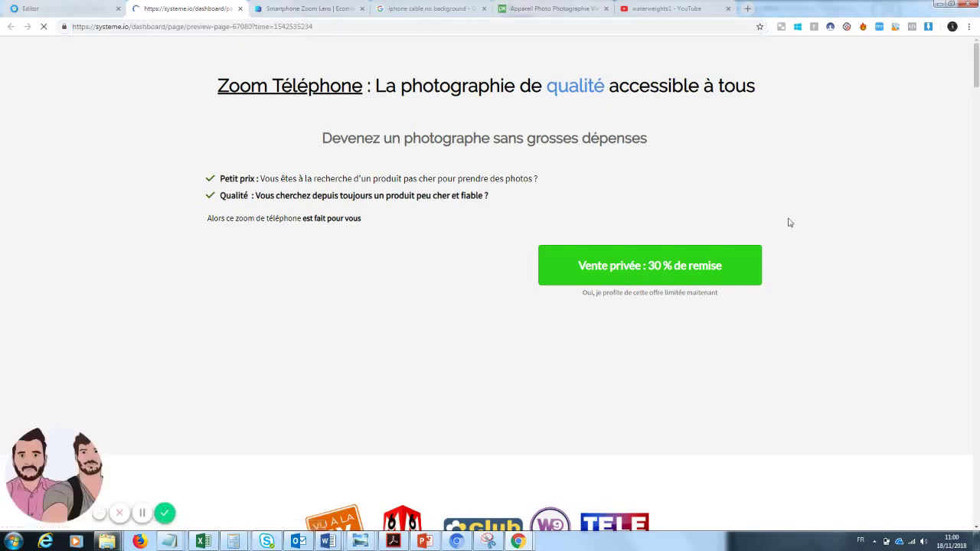
- Check the headline, bullets and embedded video in the page preview, and return to the editor
drag(976, 78, 978, 70)
click(628, 166)
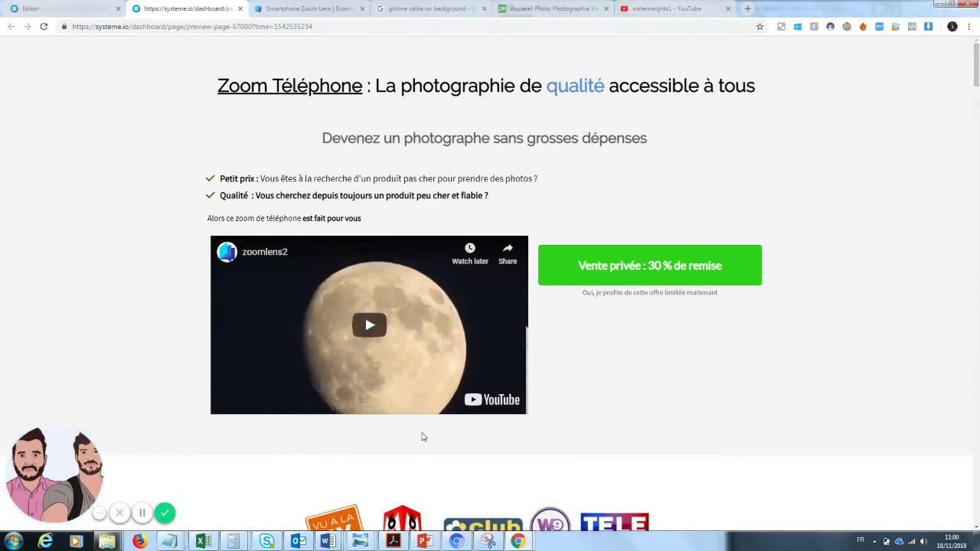
click(61, 8)
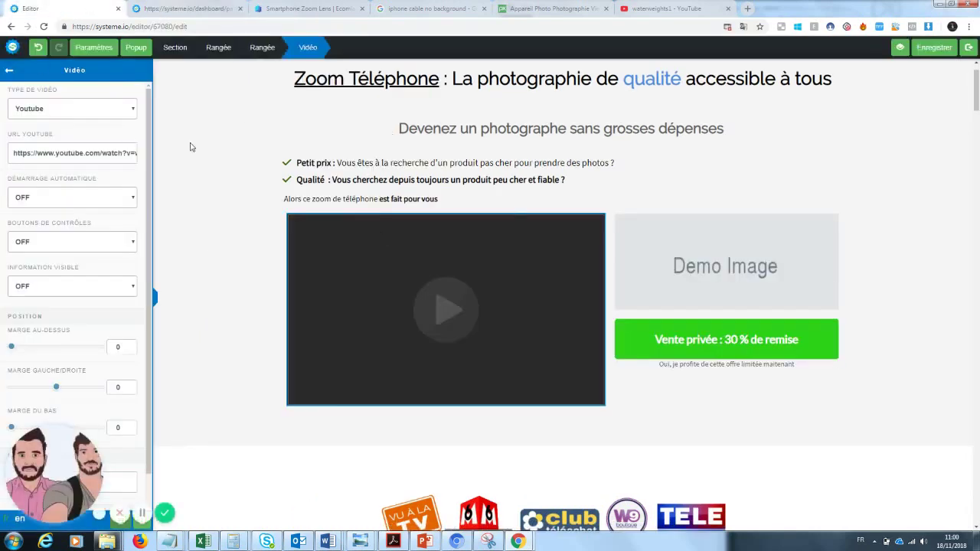
- Add a full-width text block below the video reading "VU sur YOUTUBE !!"
click(12, 72)
drag(35, 138, 439, 421)
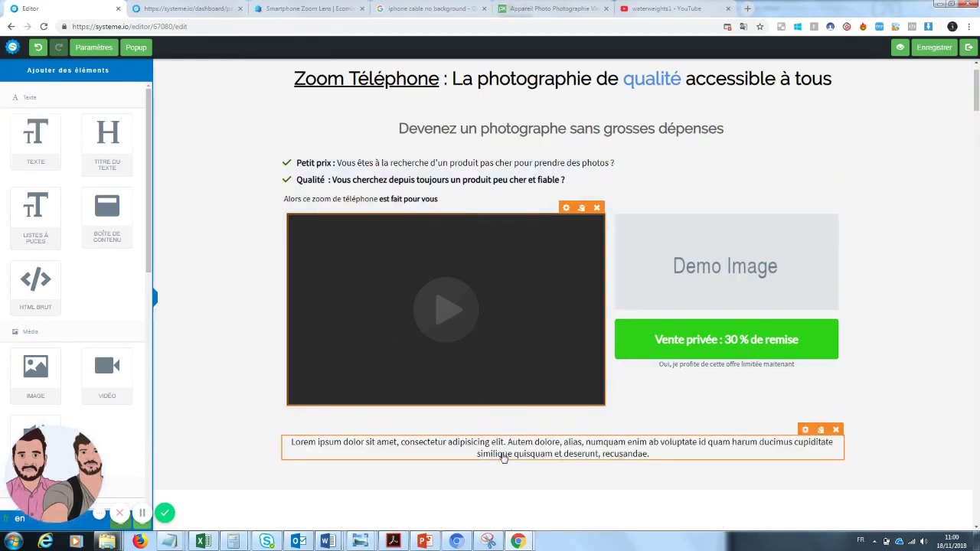
click(503, 457)
drag(666, 455, 286, 441)
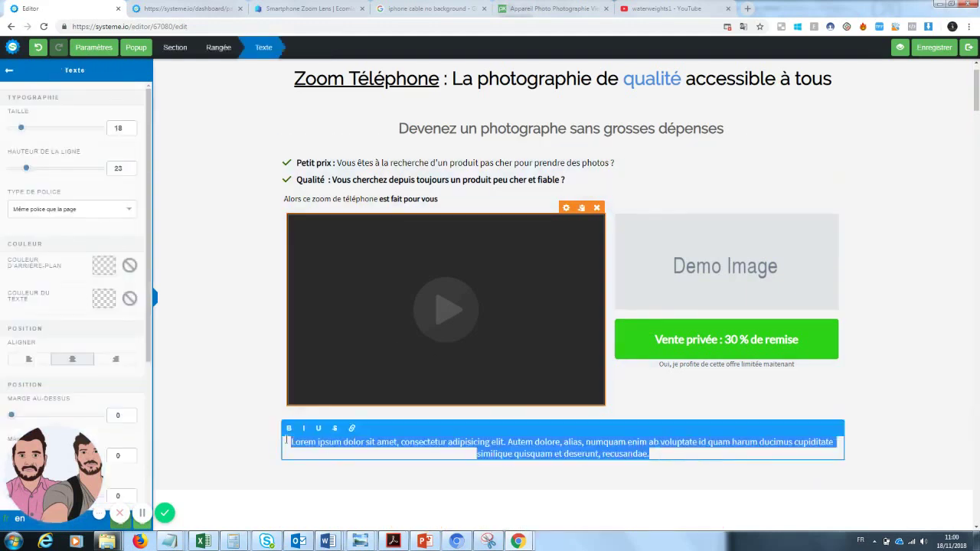
text(VU sur)
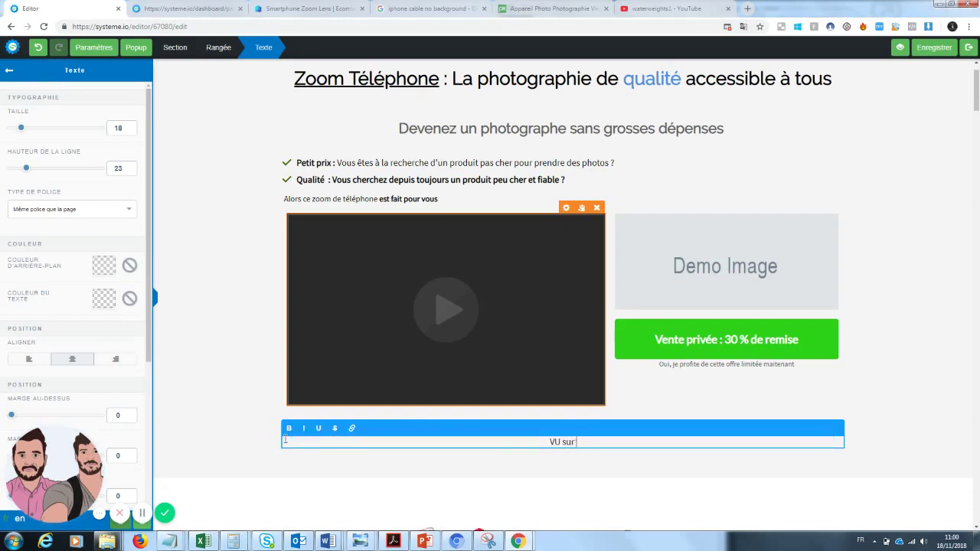
text( YOUTUBE !!)
- Look through the settings of the new text's row and the general page settings for layout options
drag(978, 87, 977, 100)
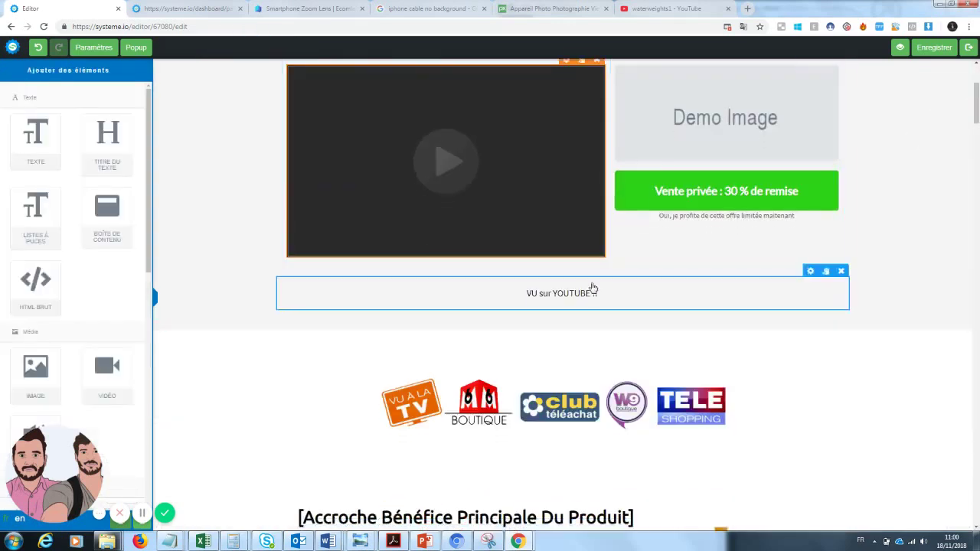
click(591, 290)
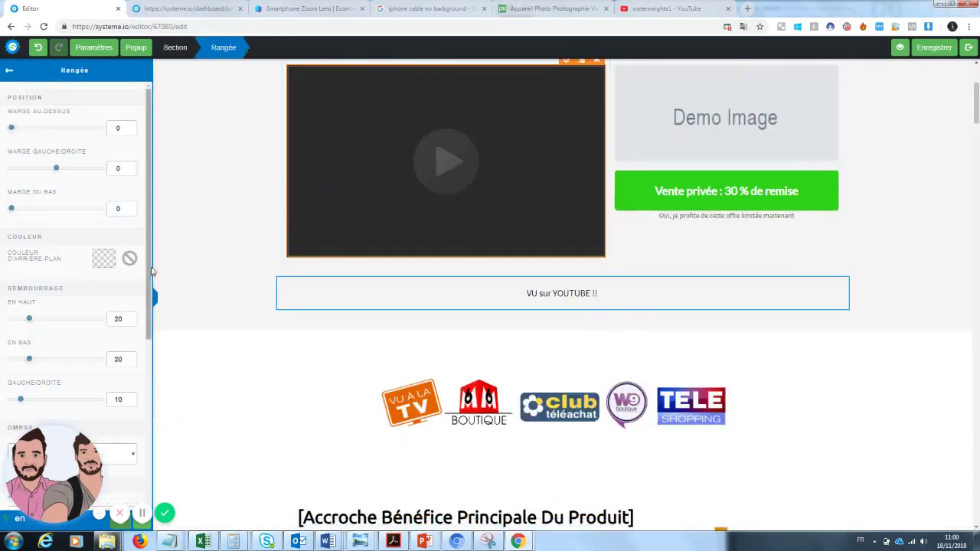
scroll(124, 291, down, 5)
drag(54, 467, 239, 464)
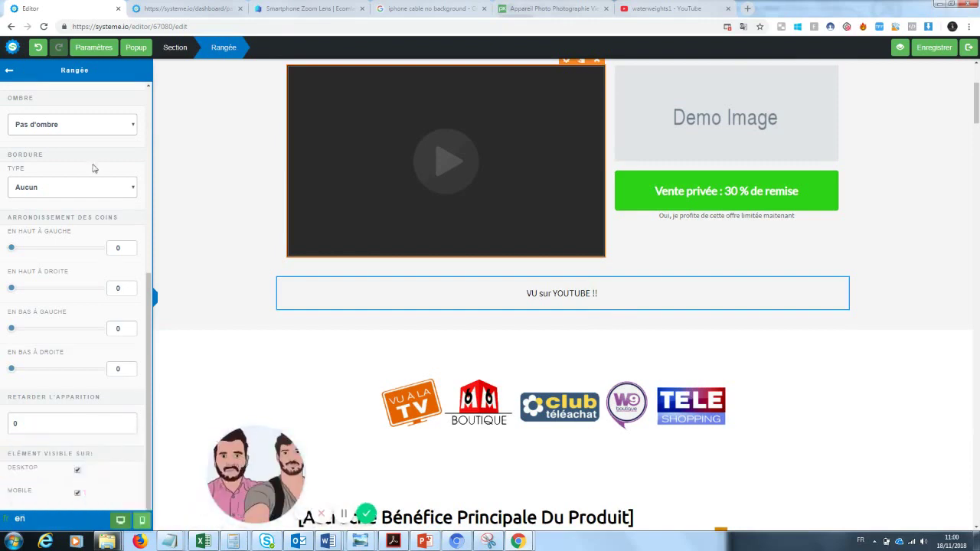
click(93, 47)
scroll(149, 309, down, 4)
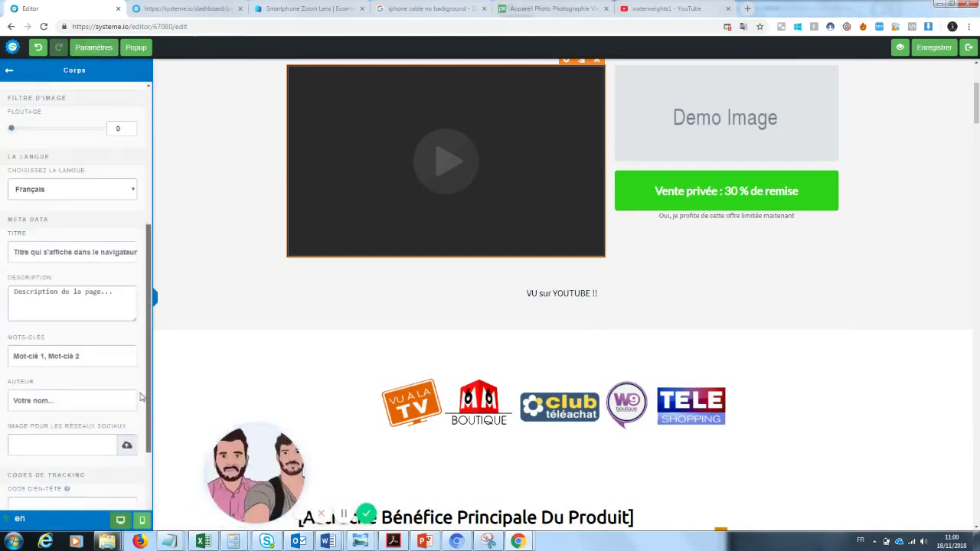
scroll(135, 164, up, 3)
click(105, 50)
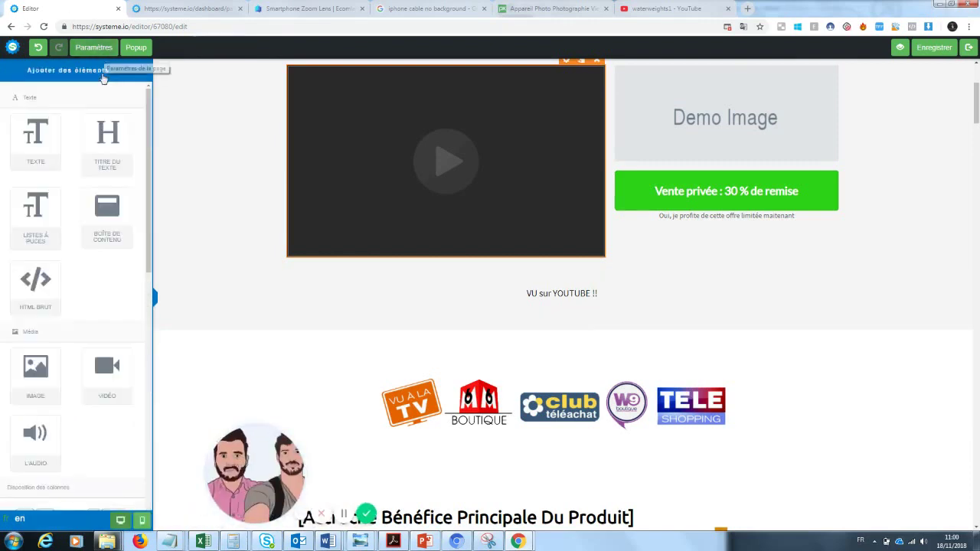
- Insert a 1/3–2/3 column layout directly below the video and add the text "VU sur Youtube !!" in its narrow column
scroll(147, 286, down, 4)
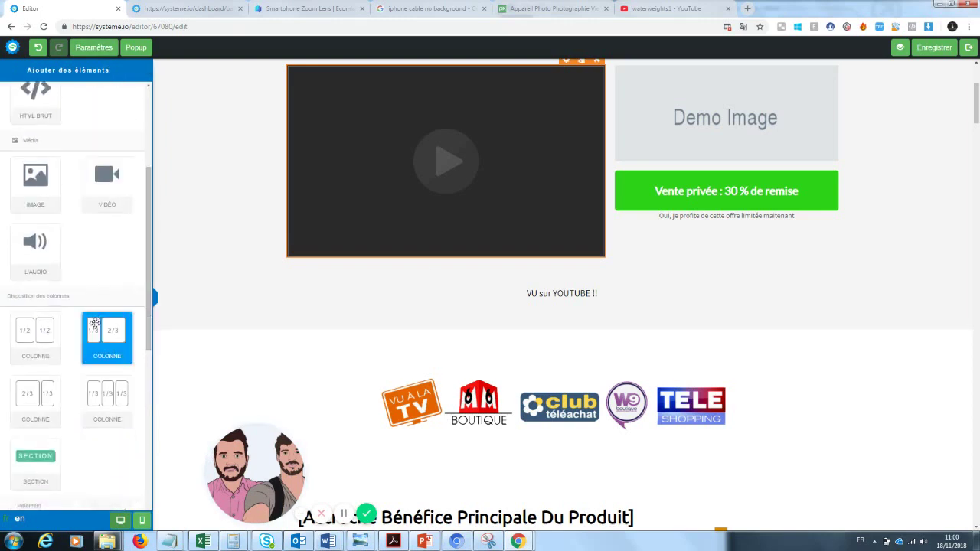
drag(107, 337, 520, 265)
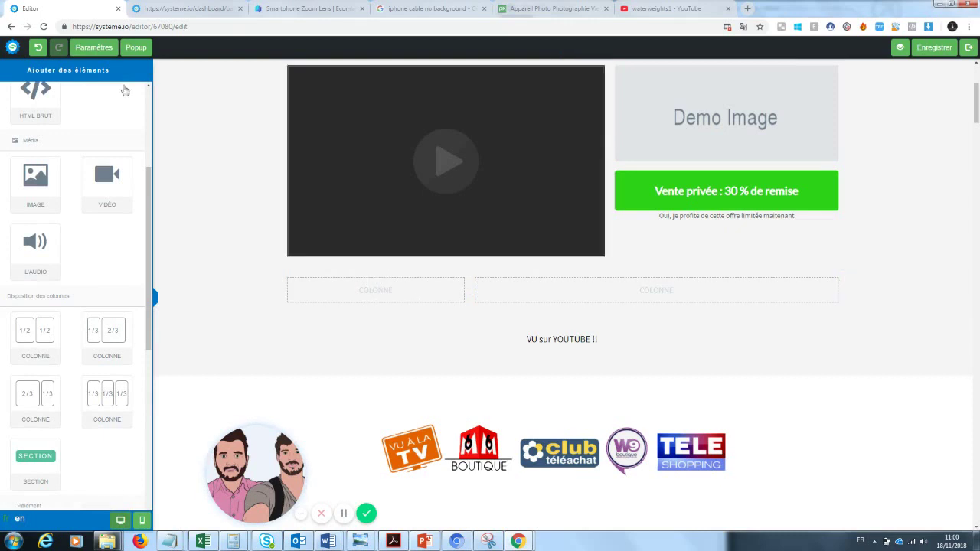
drag(148, 272, 151, 163)
drag(35, 138, 392, 292)
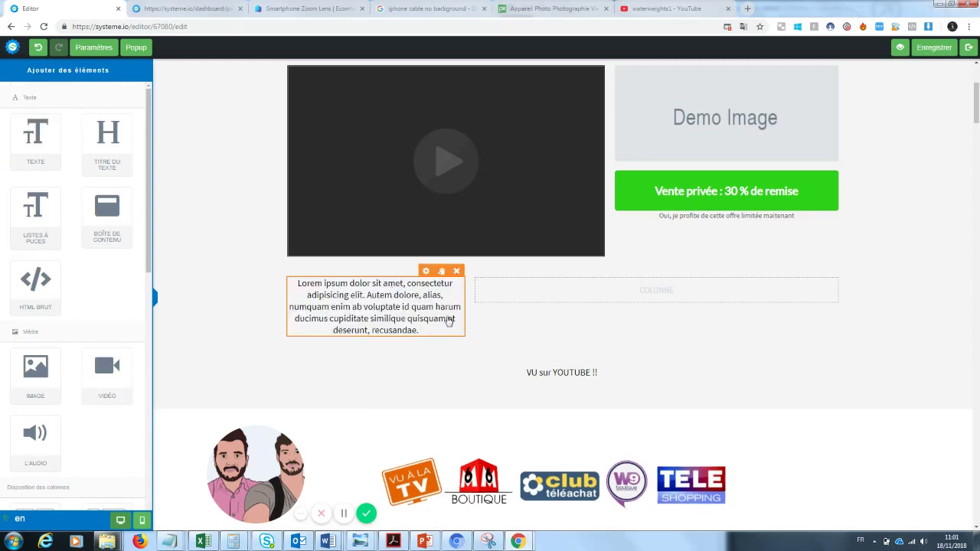
triple_click(449, 321)
key(BackSpace)
text(VU su)
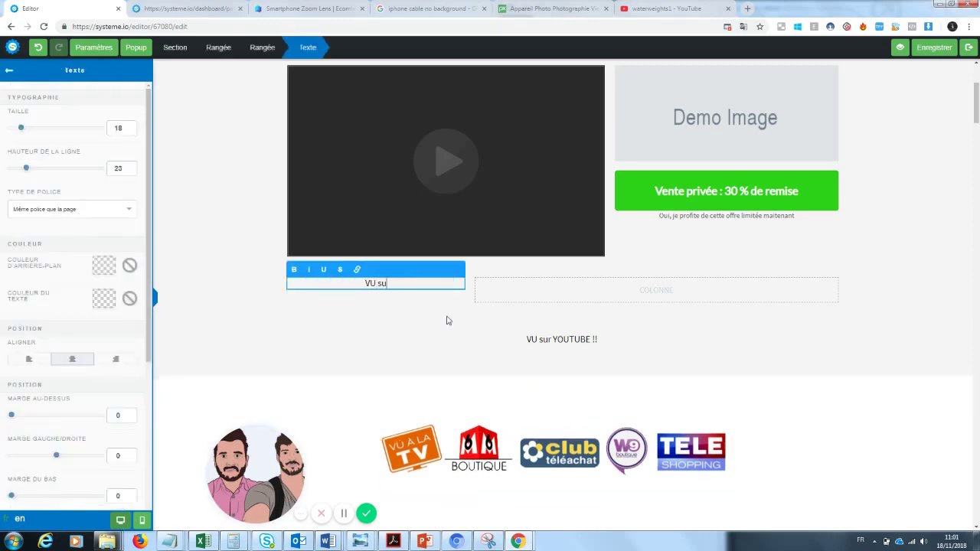
text(r Youtube !!)
click(464, 351)
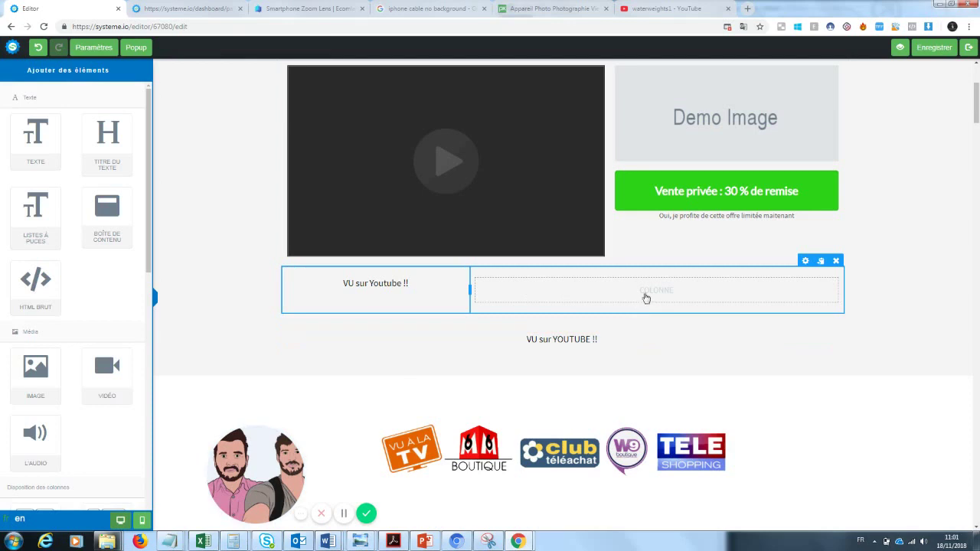
- Add a text block in the wide column reading "Des milliers de clients déjàn satisfaits !"
drag(35, 138, 645, 280)
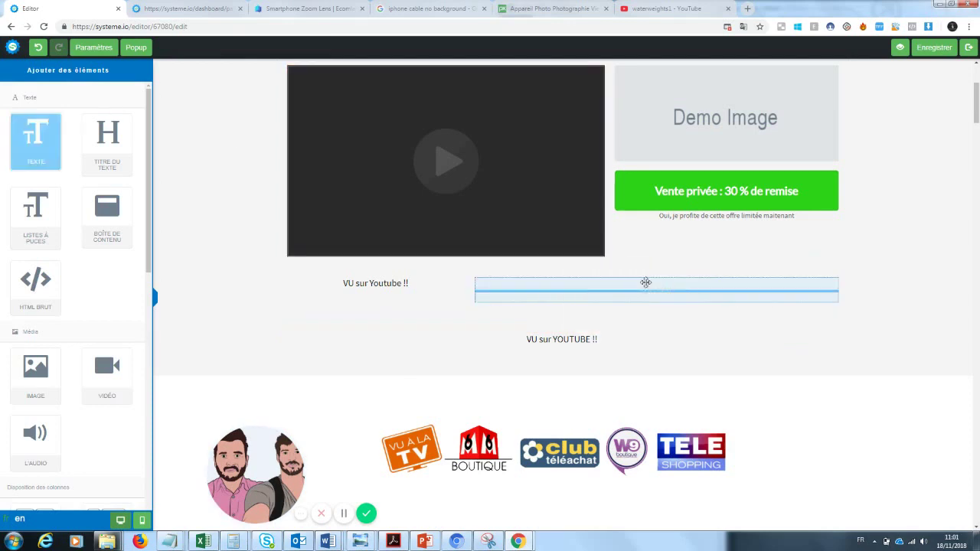
triple_click(624, 297)
key(BackSpace)
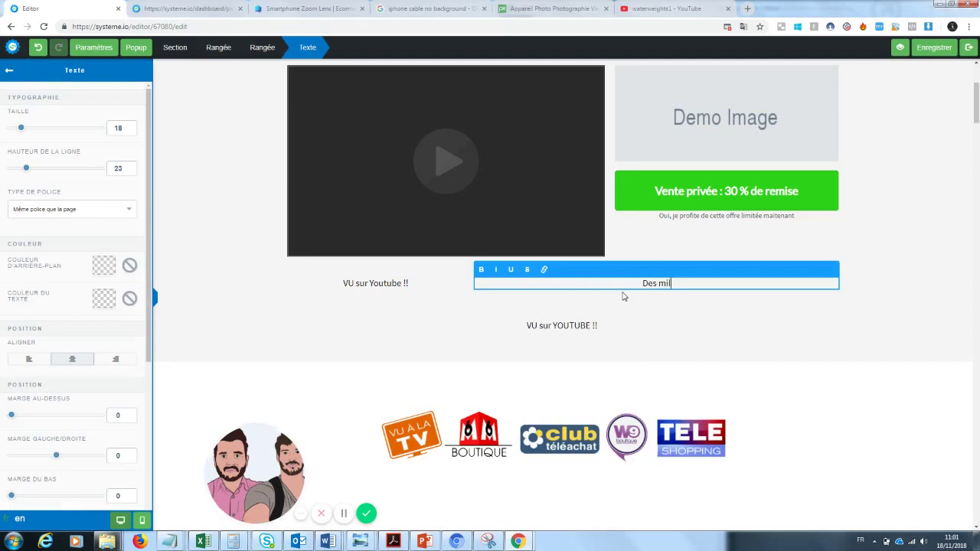
text(Des milliers de clients déjàn satis)
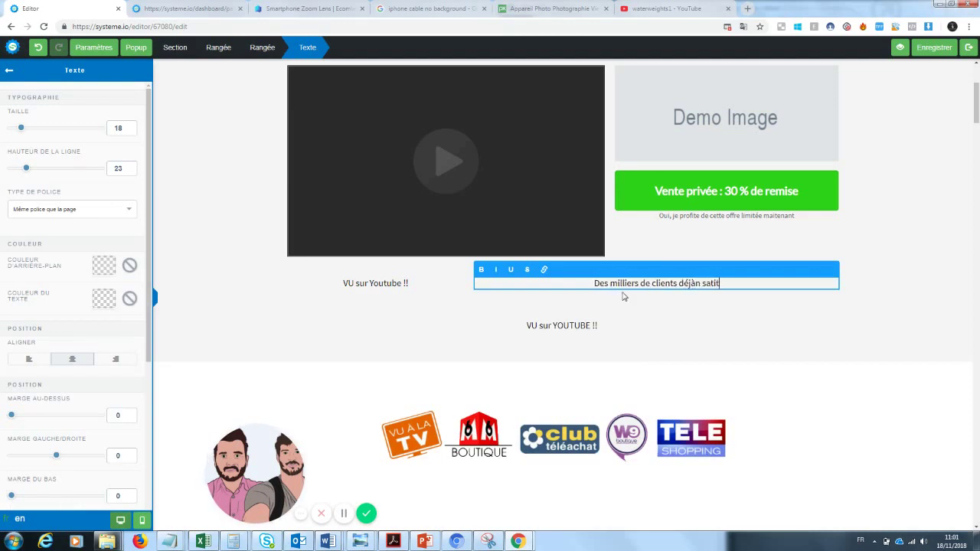
text(faits !)
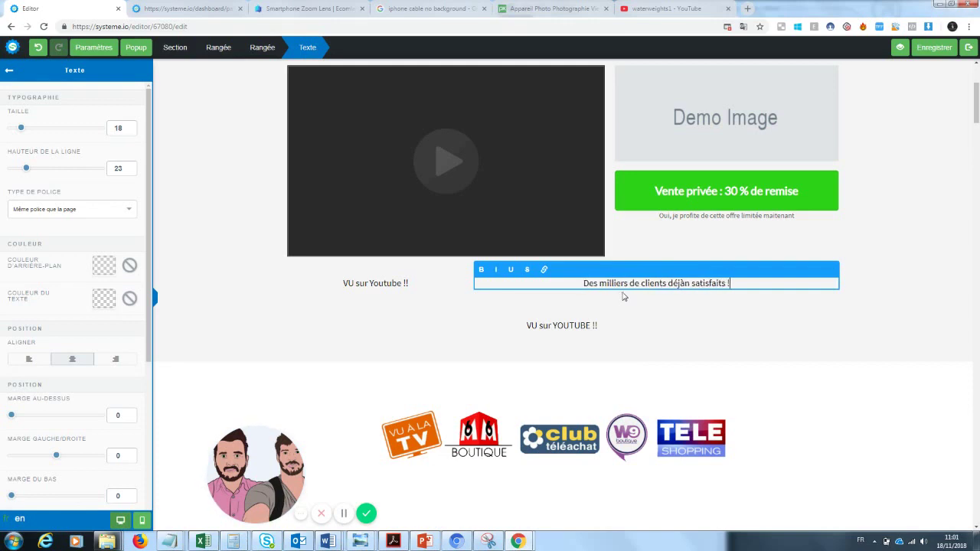
click(570, 345)
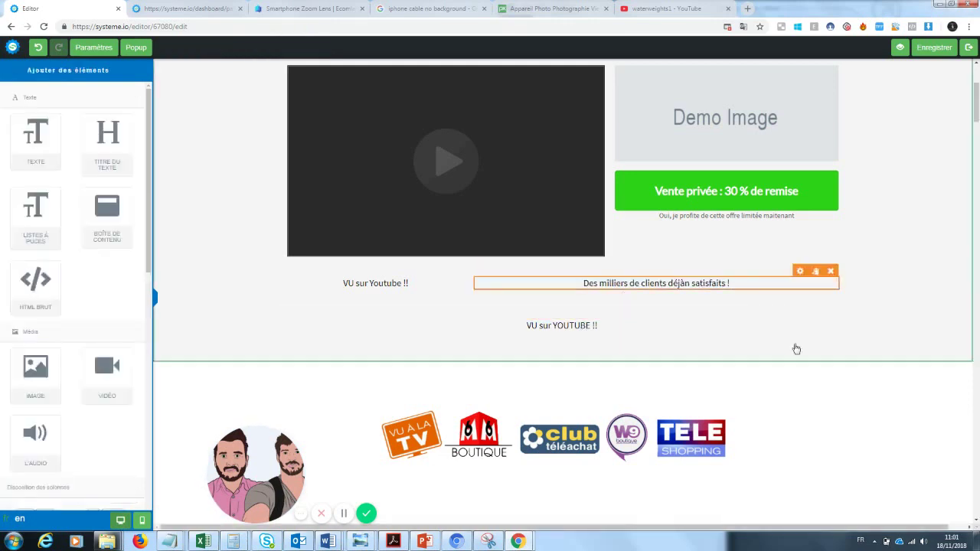
- Delete the full-width "VU sur YOUTUBE !!" row below the two columns
click(840, 303)
click(533, 83)
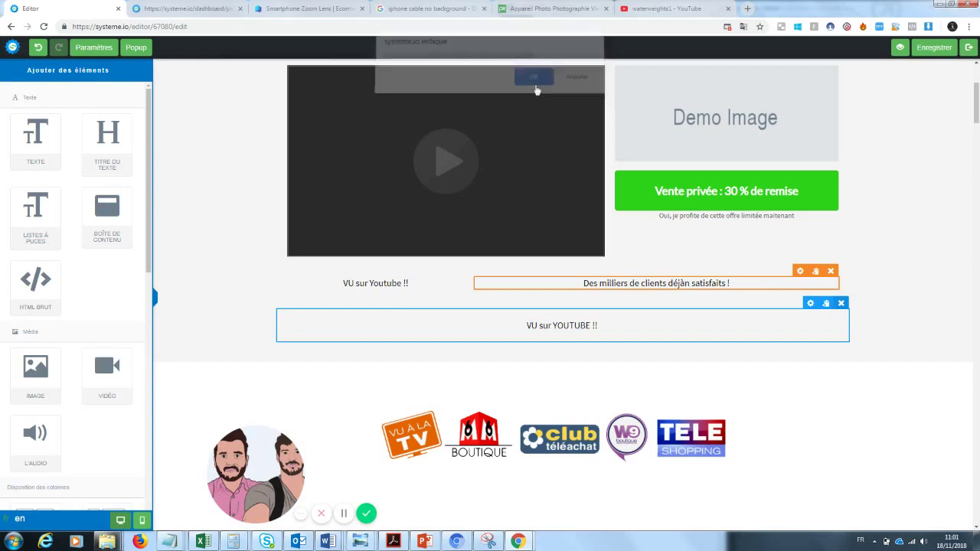
- Set the "VU sur Youtube !!" text in the narrow column to size 32 and colour it red
drag(414, 284, 330, 285)
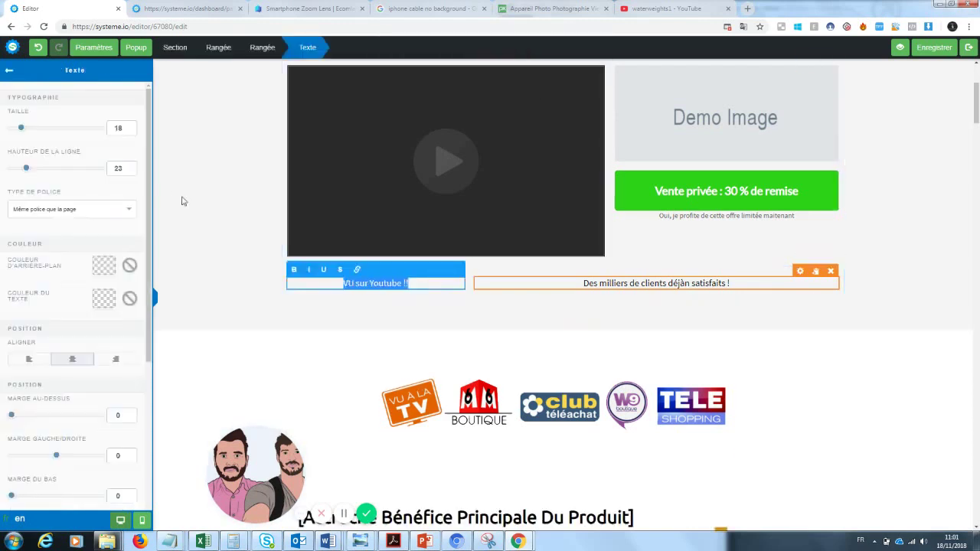
drag(33, 133, 36, 131)
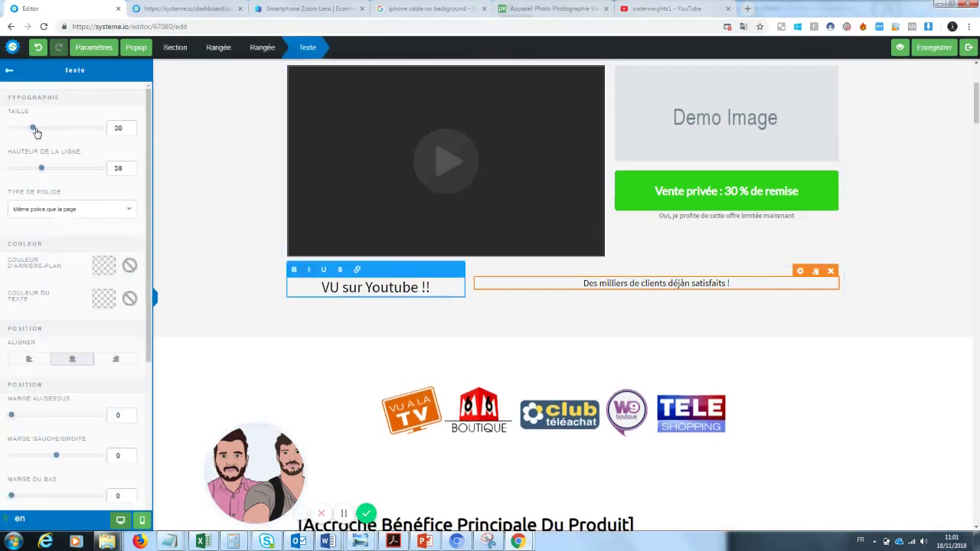
click(111, 306)
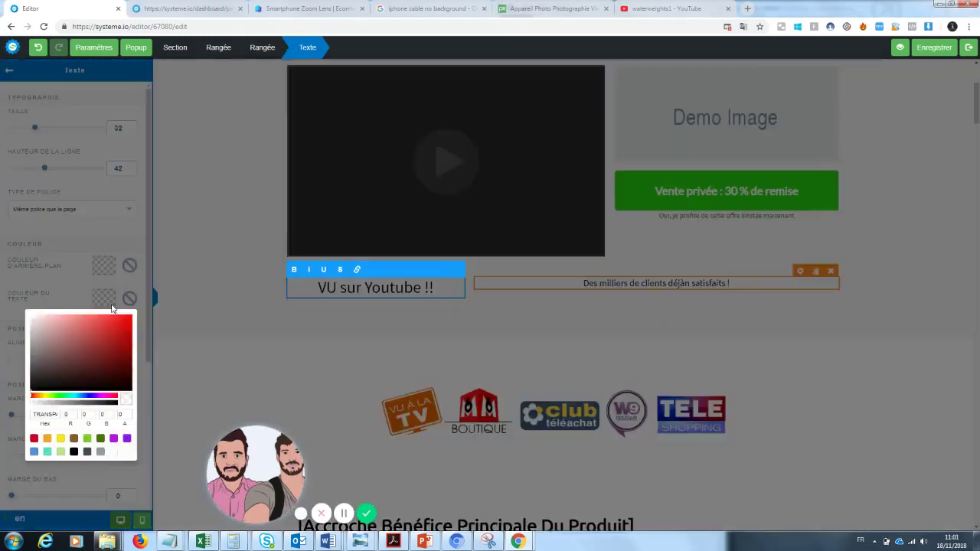
click(126, 326)
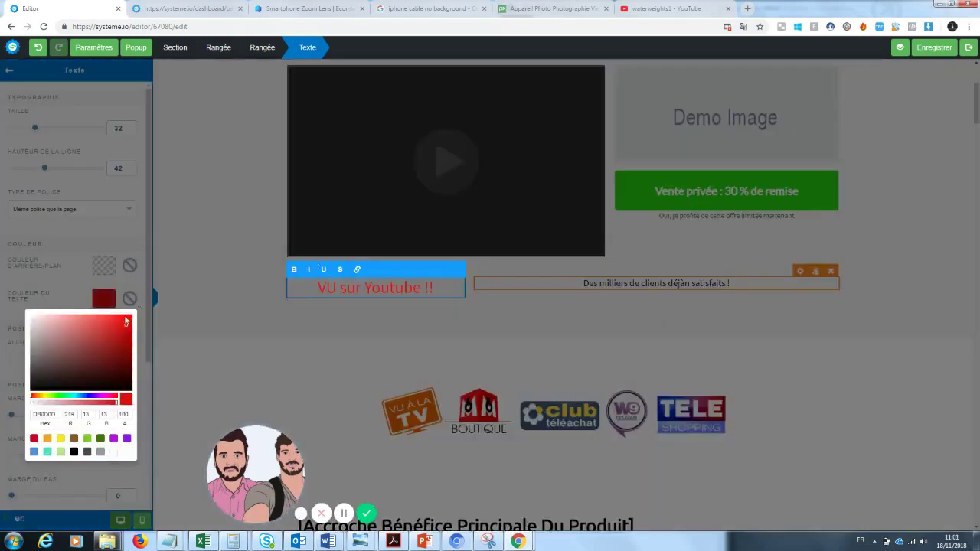
click(169, 289)
- Recolour only the words "VU sur" dark grey in the narrow column's text
drag(365, 288, 331, 287)
double_click(395, 288)
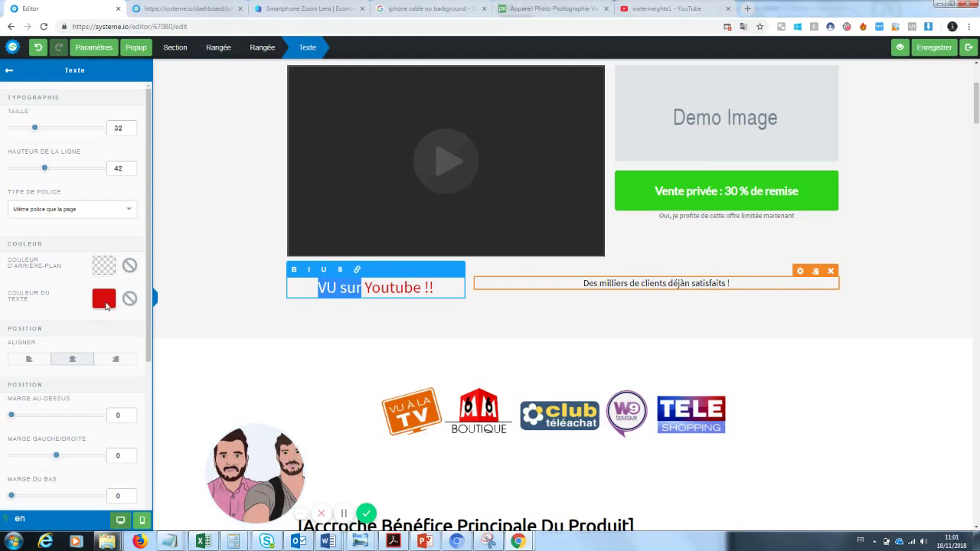
click(104, 304)
click(39, 372)
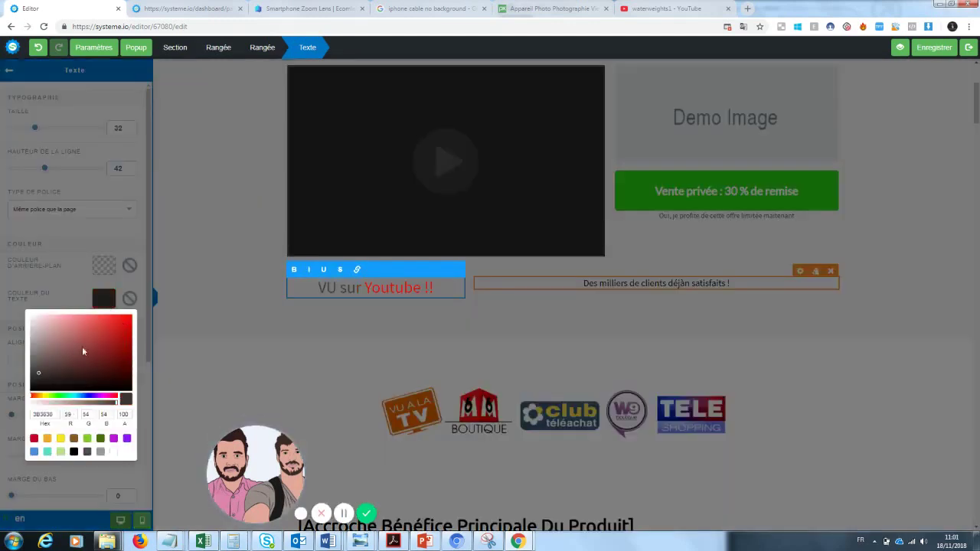
click(325, 322)
click(560, 315)
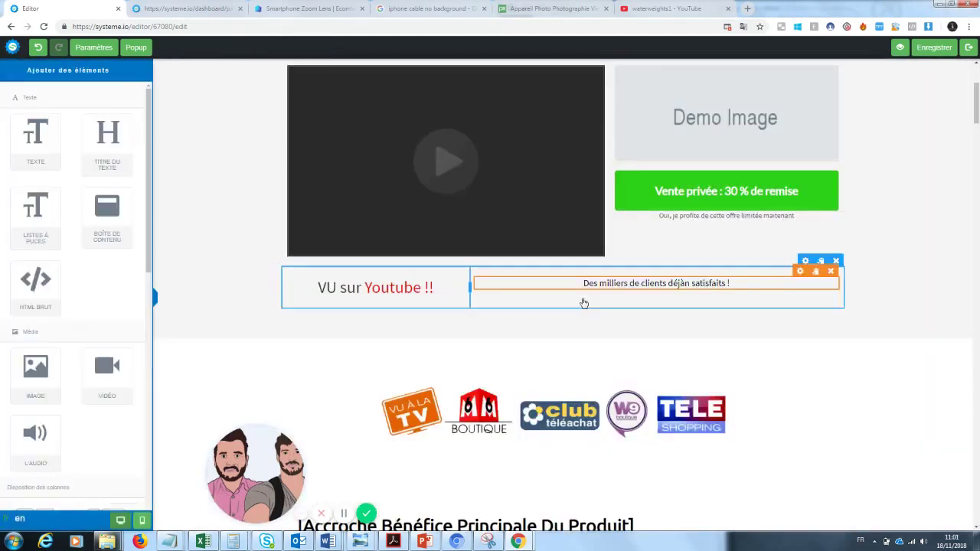
click(599, 278)
click(793, 357)
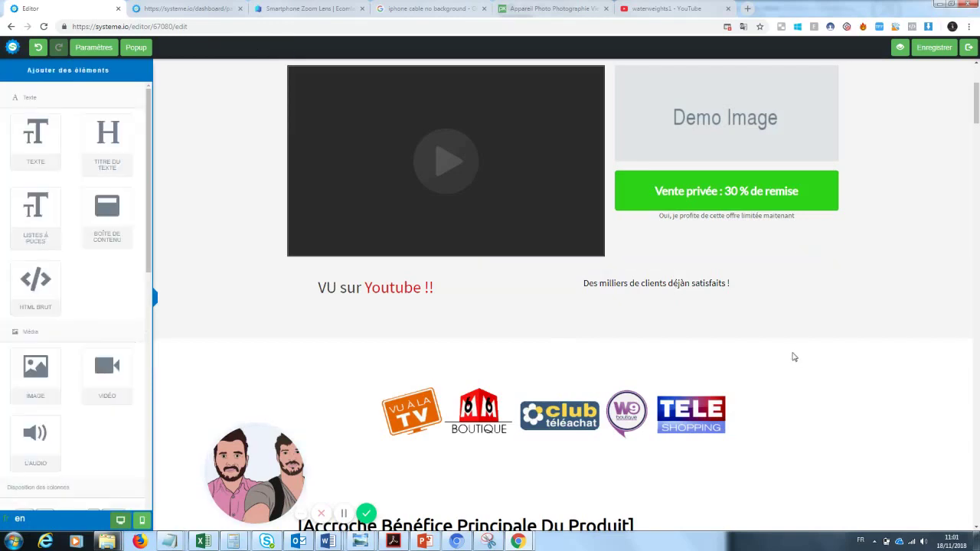
- Replace the demo image beside the video with the uploaded "zoomlenspic2" picture of the clip-on lens
drag(976, 101, 979, 84)
scroll(975, 90, down, 2)
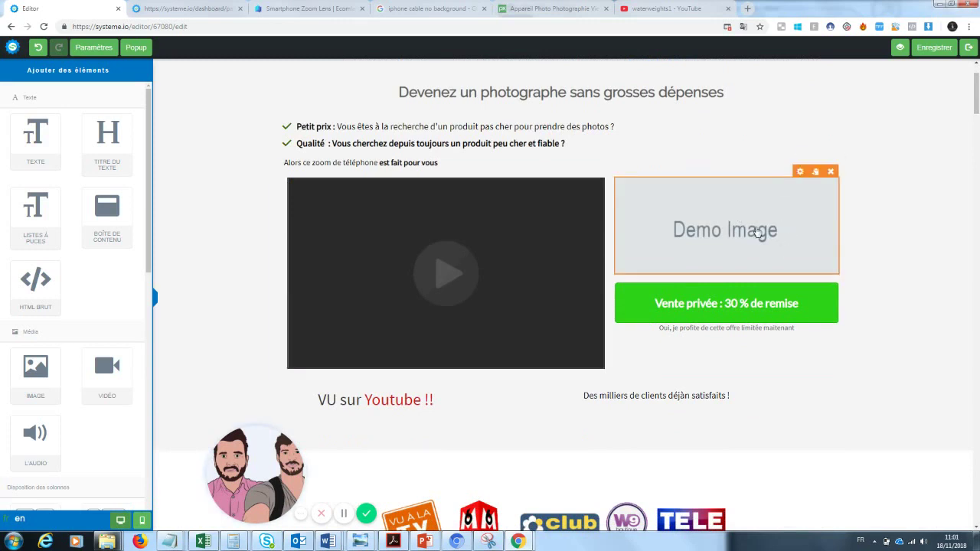
click(757, 233)
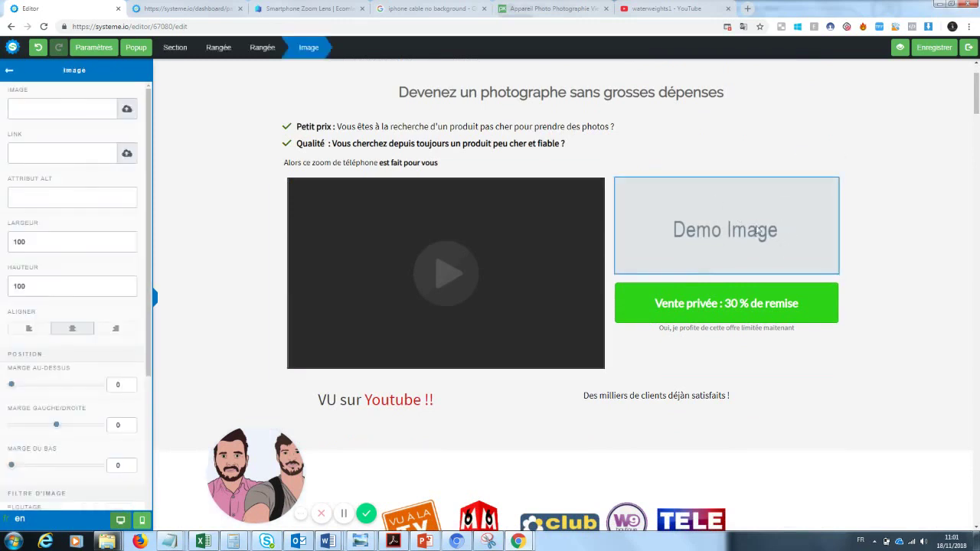
click(127, 109)
click(493, 227)
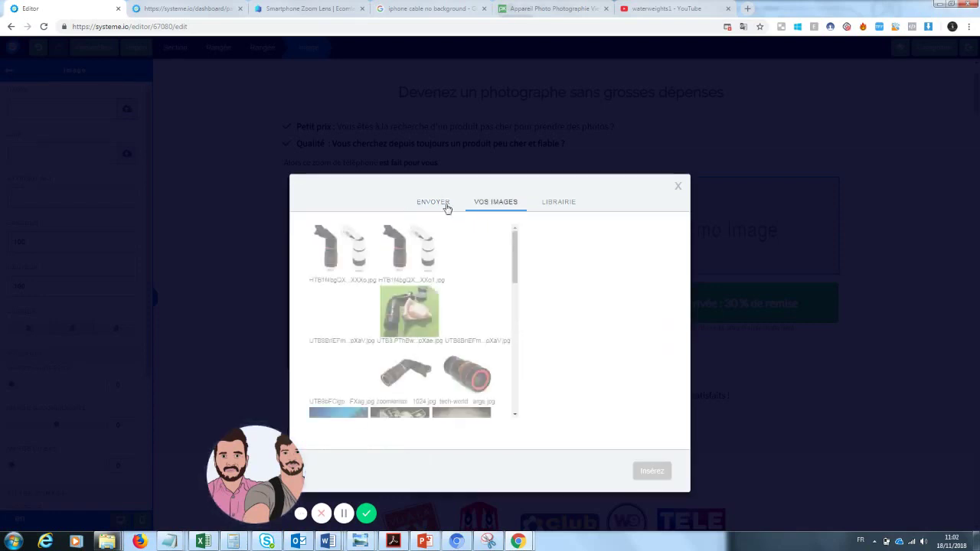
drag(262, 468, 96, 464)
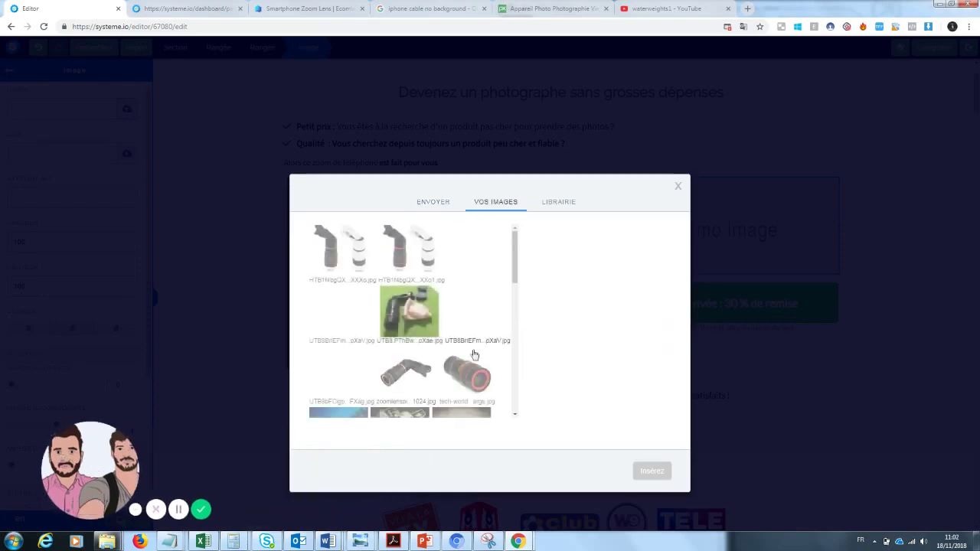
drag(517, 263, 517, 281)
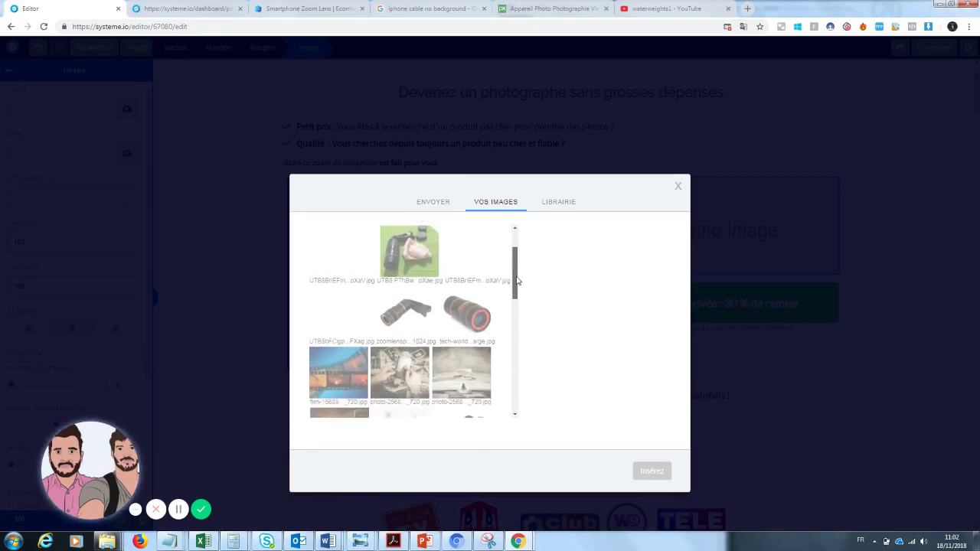
click(415, 312)
click(647, 479)
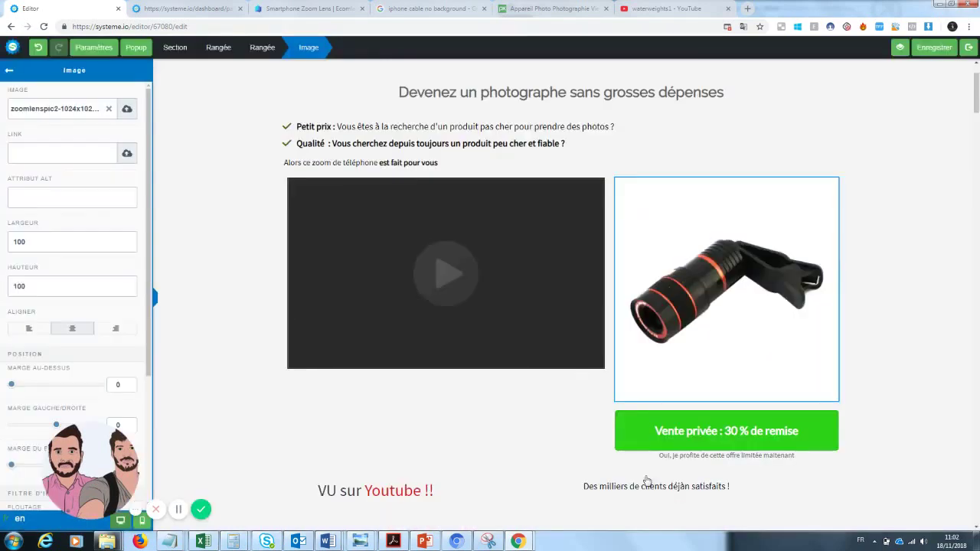
click(918, 269)
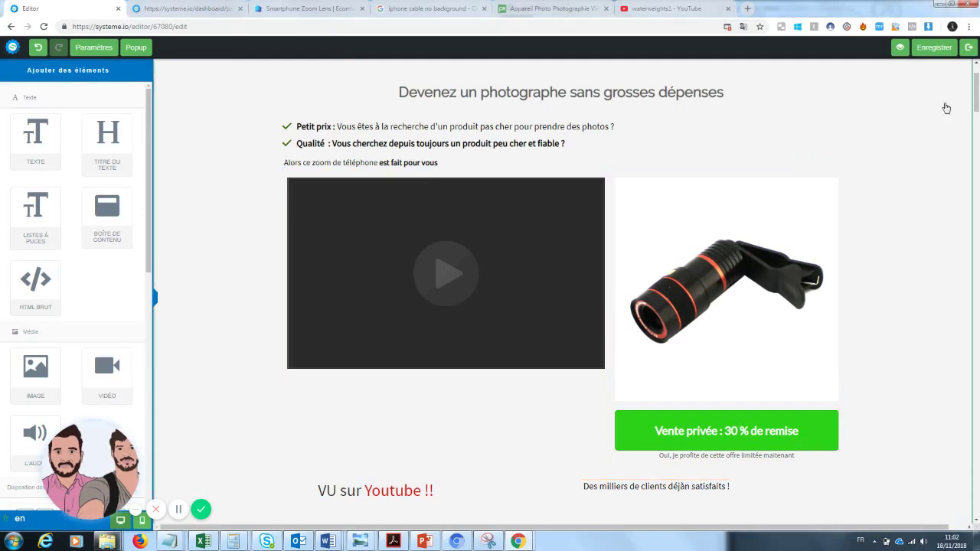
scroll(976, 86, up, 1)
drag(976, 86, 977, 116)
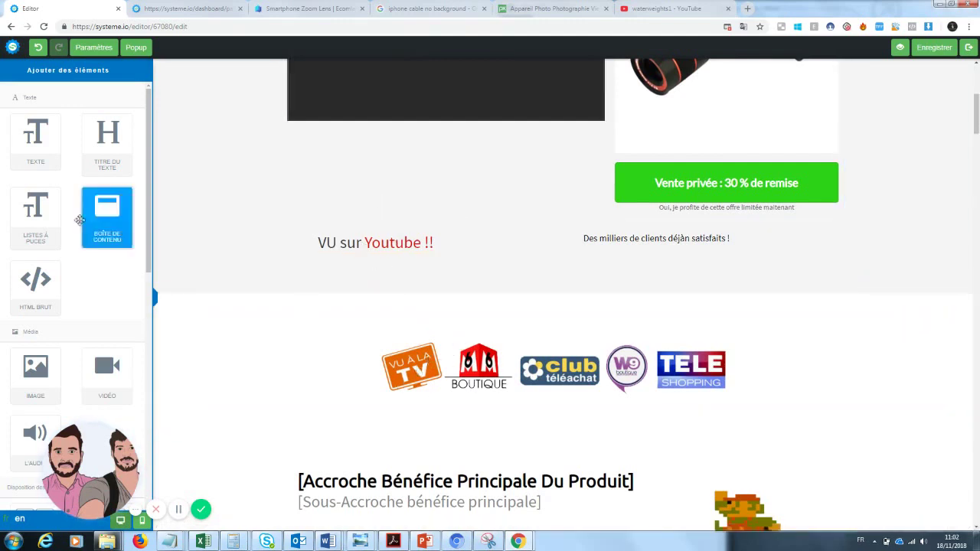
- Add a row of three equal columns below the "VU sur Youtube !!" row
scroll(151, 175, down, 3)
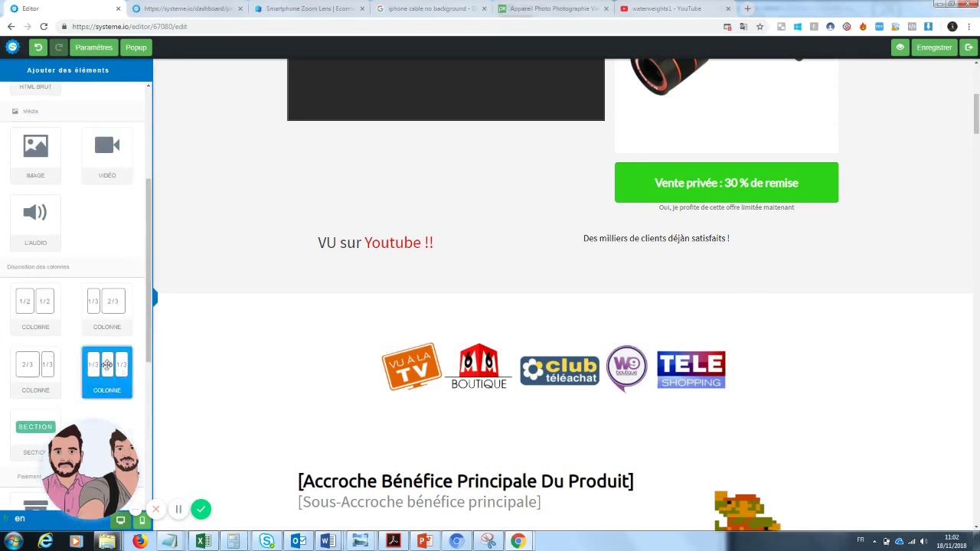
drag(447, 285, 429, 271)
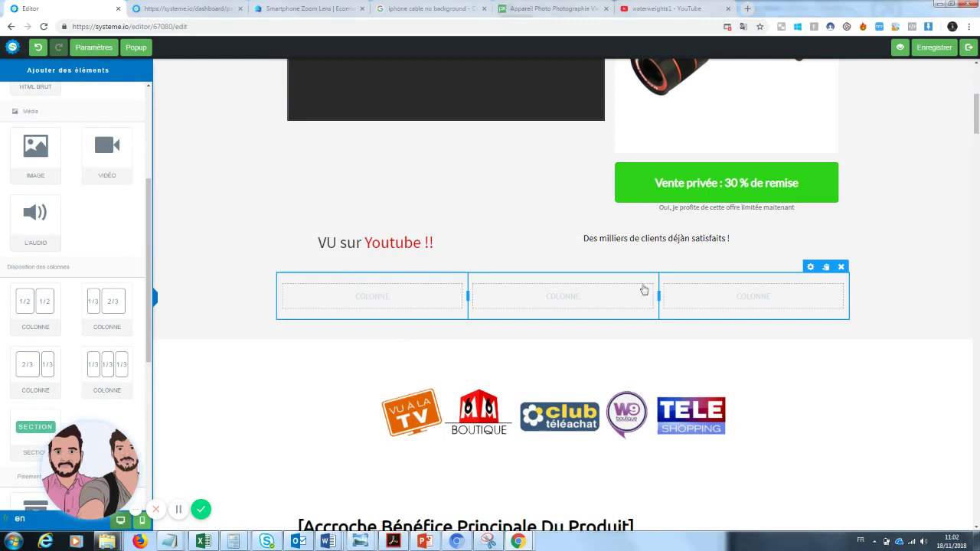
- Correct the typo in the satisfied-customers text so it reads "Des milliers de clients déjà satisfaits !"
click(688, 238)
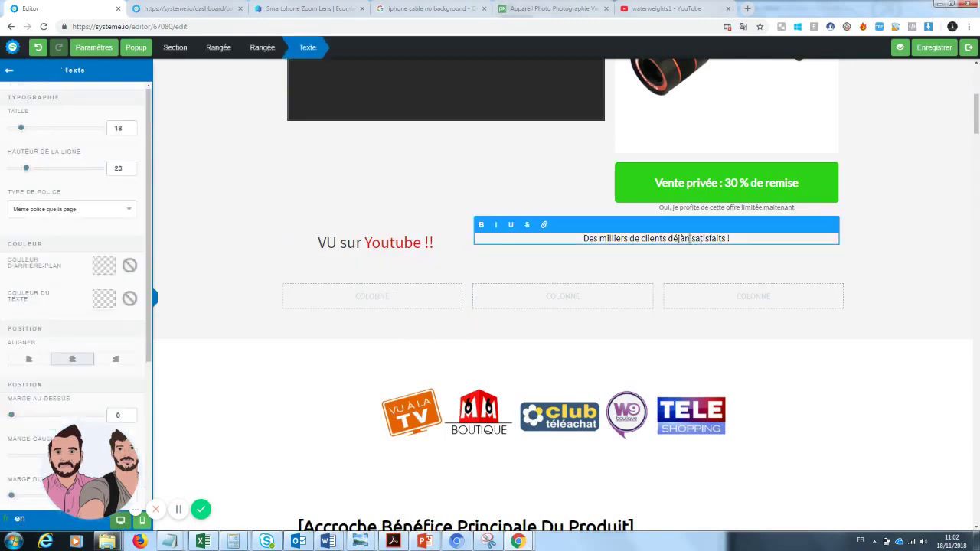
key(BackSpace)
click(385, 308)
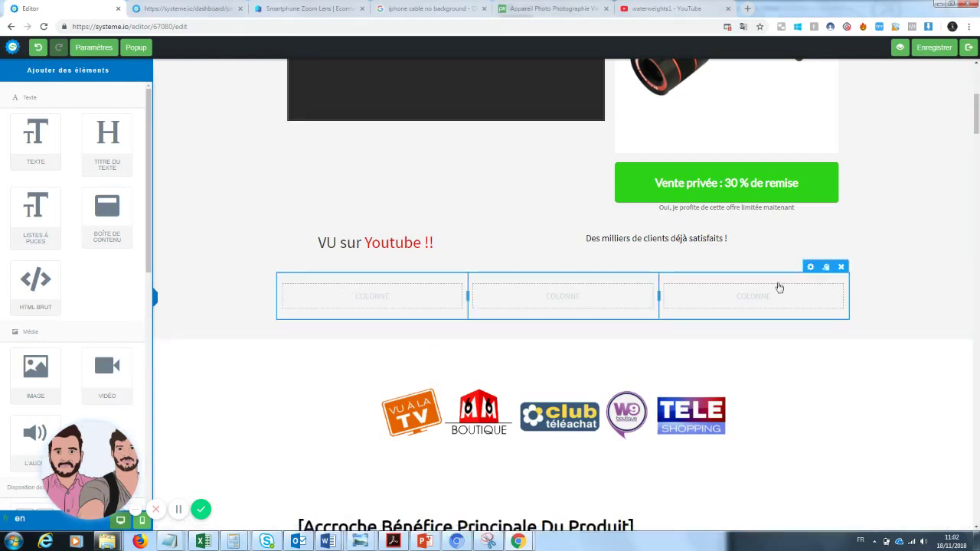
- Delete the empty three-column row below the "VU sur Youtube !!" row
click(841, 268)
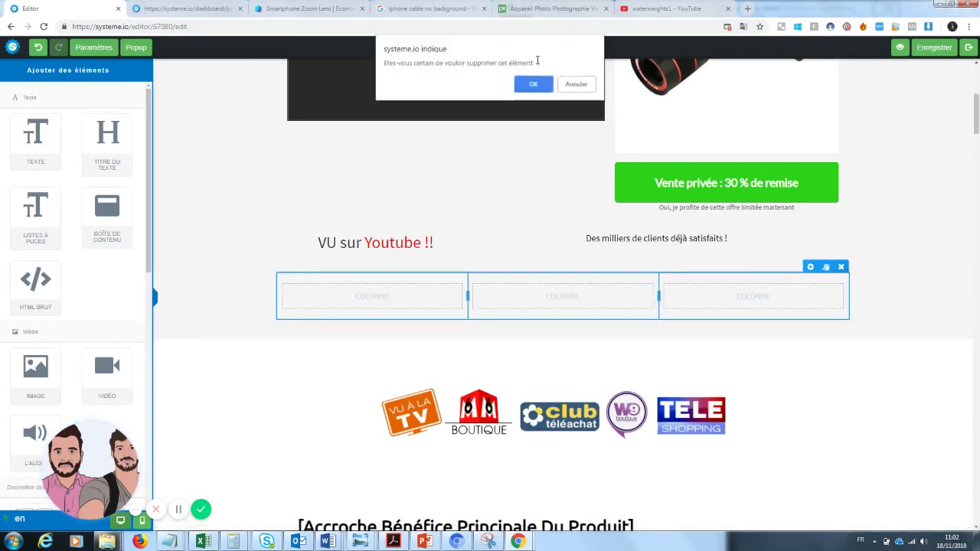
click(536, 86)
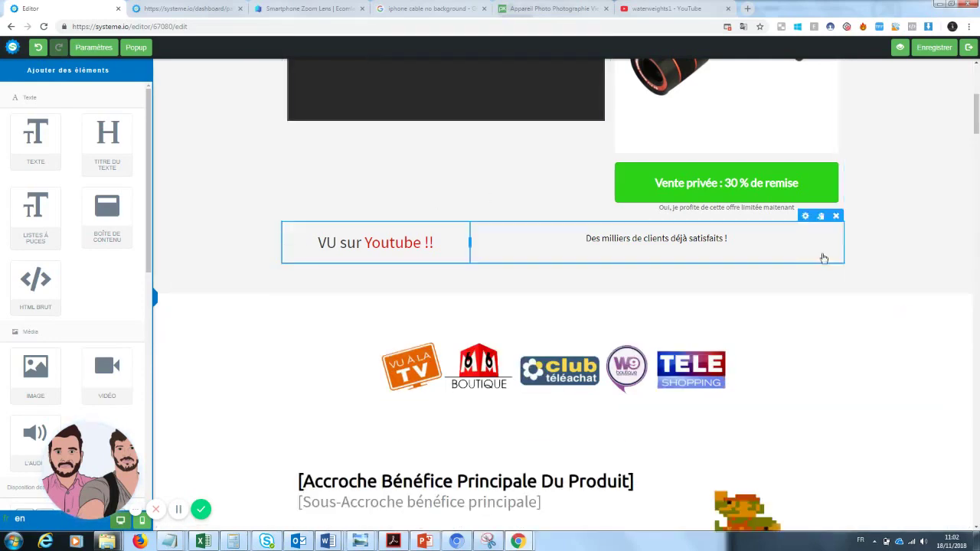
- Replace the Mario image beside the main benefit headline with the uploaded "tech-worlds-strongest-smartphone-lens" picture
drag(977, 98, 977, 132)
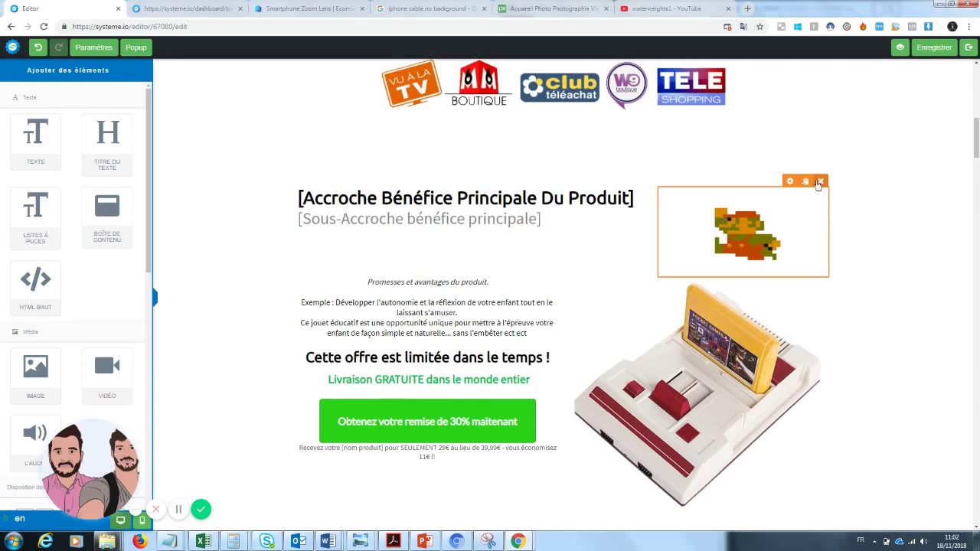
click(781, 225)
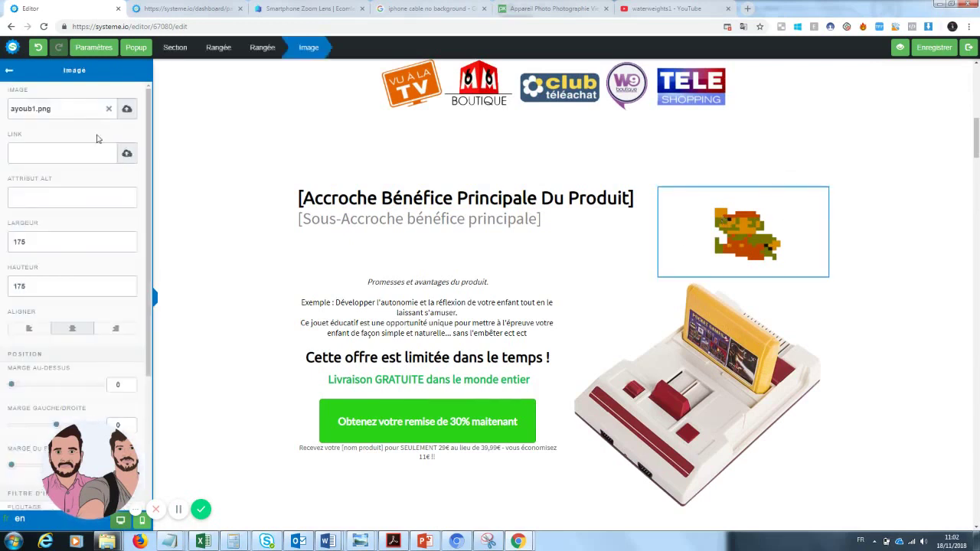
click(108, 112)
click(126, 110)
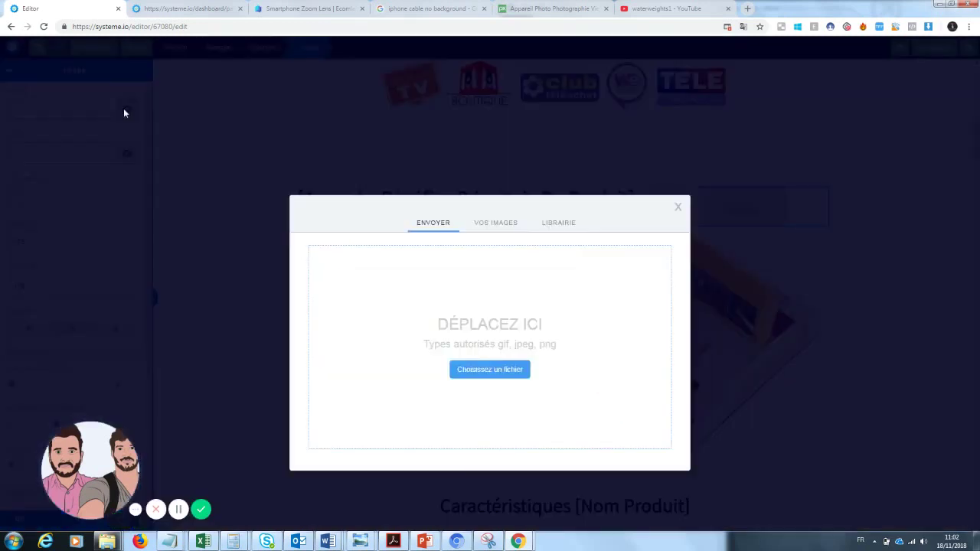
click(494, 223)
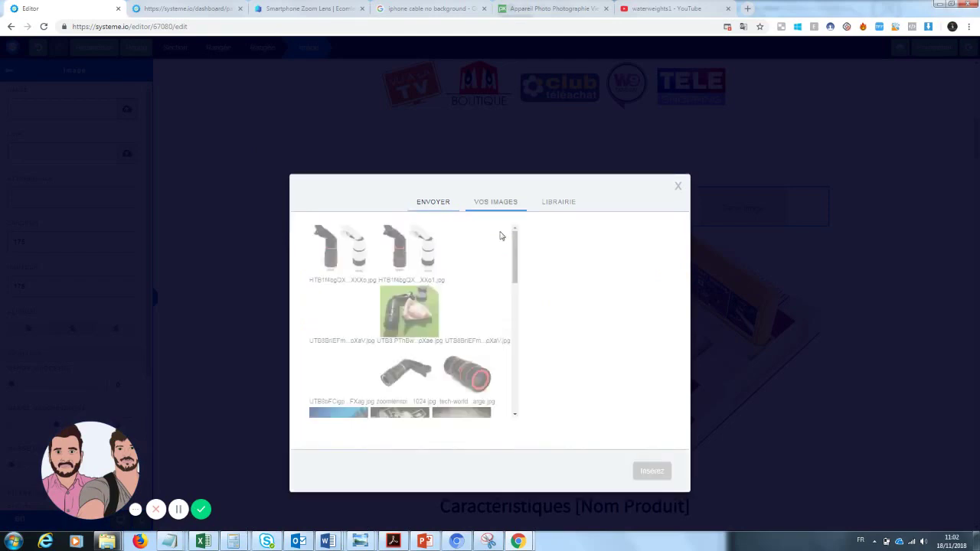
click(410, 377)
click(467, 374)
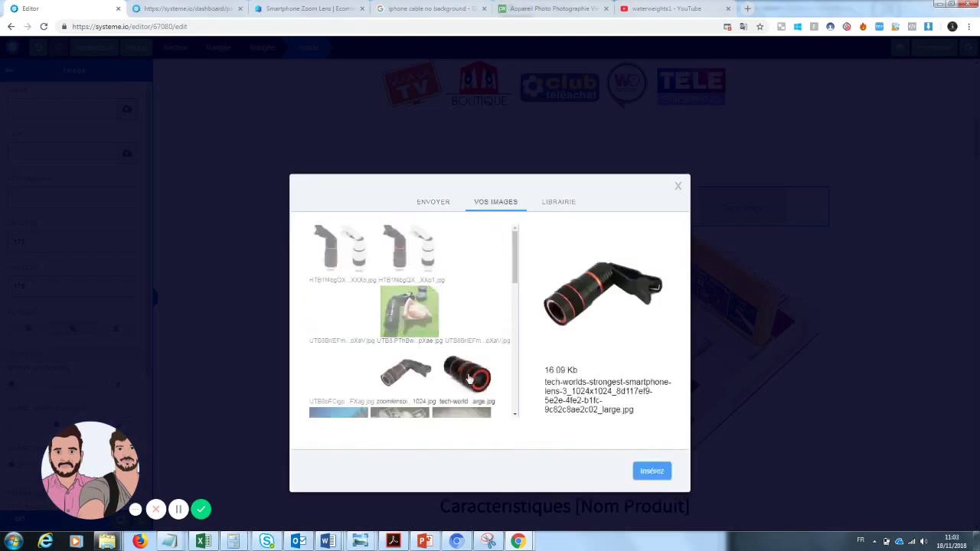
click(651, 471)
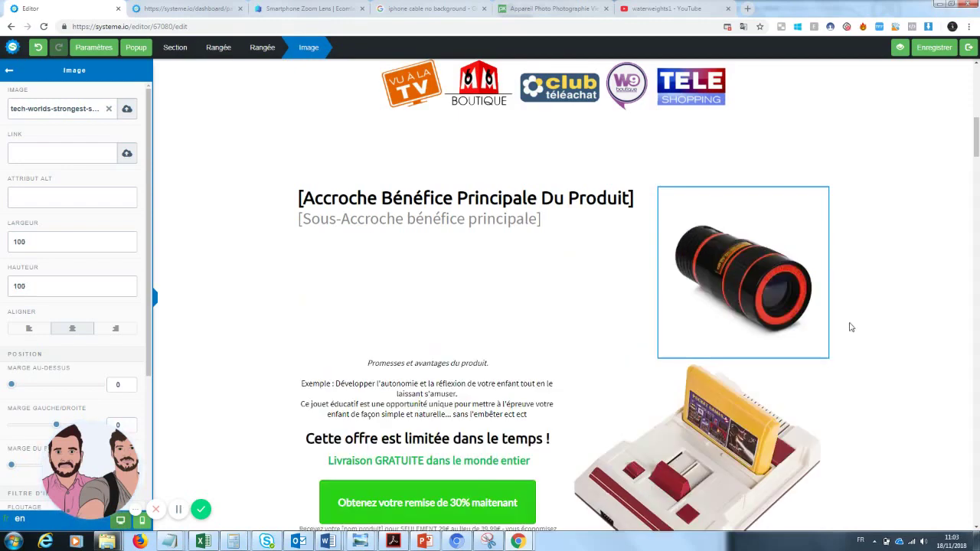
click(848, 353)
- Replace the game console image beside the product promises with the uploaded picture of the black and white clip-on lenses
click(731, 441)
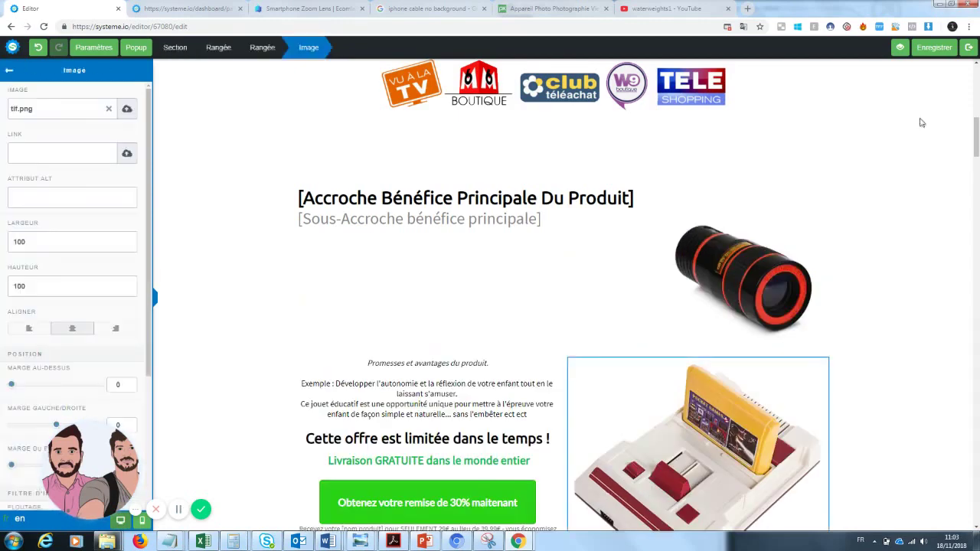
click(127, 110)
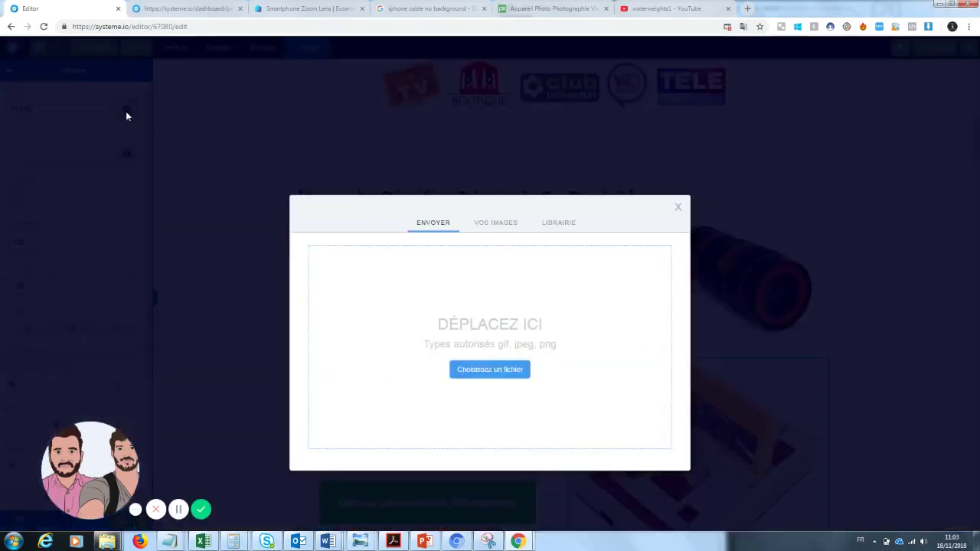
click(502, 228)
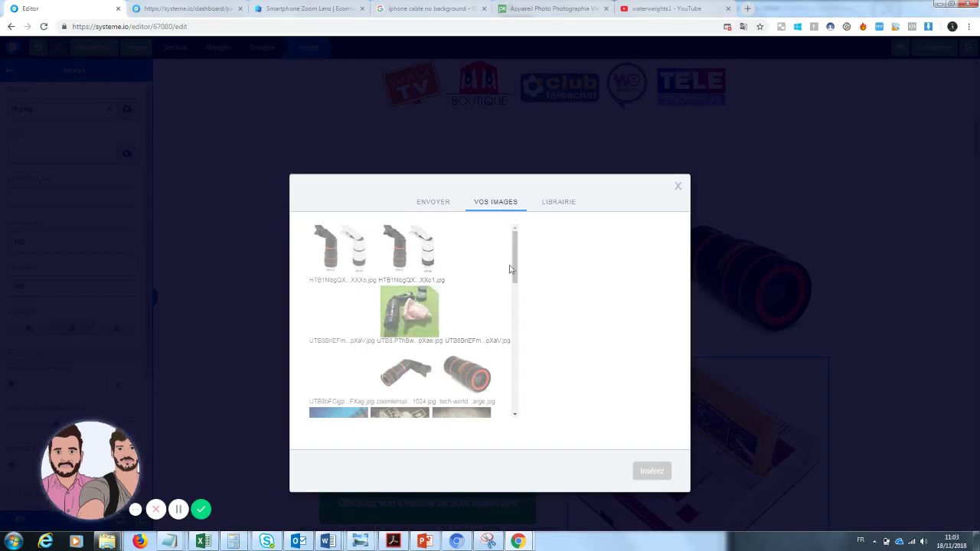
drag(511, 269, 528, 258)
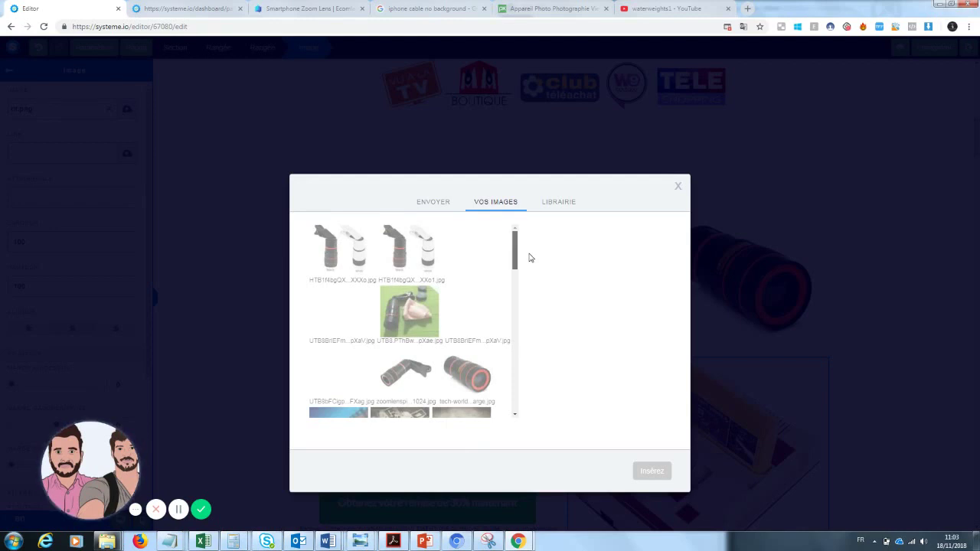
mouse_move(529, 258)
mouse_down()
mouse_move(522, 333)
mouse_move(527, 256)
mouse_up()
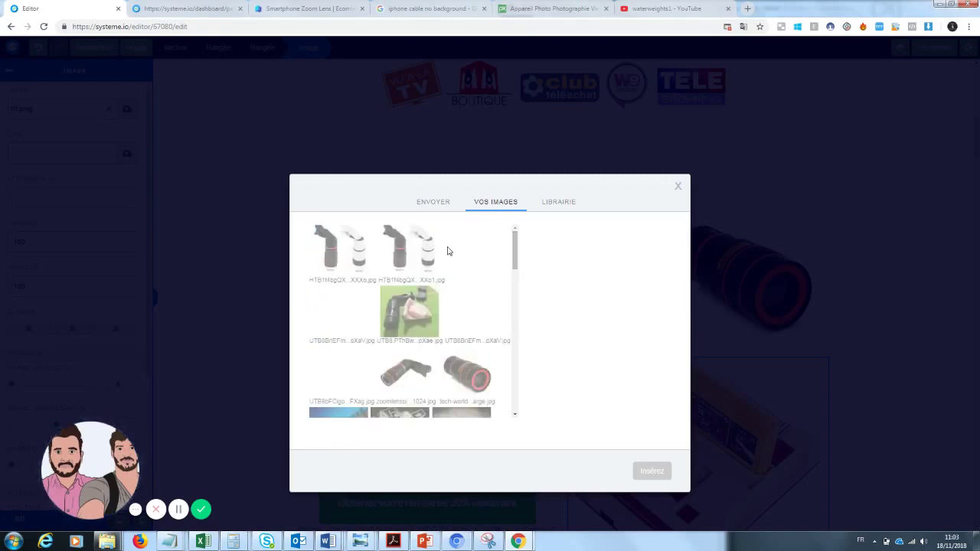
click(327, 249)
click(335, 313)
click(342, 276)
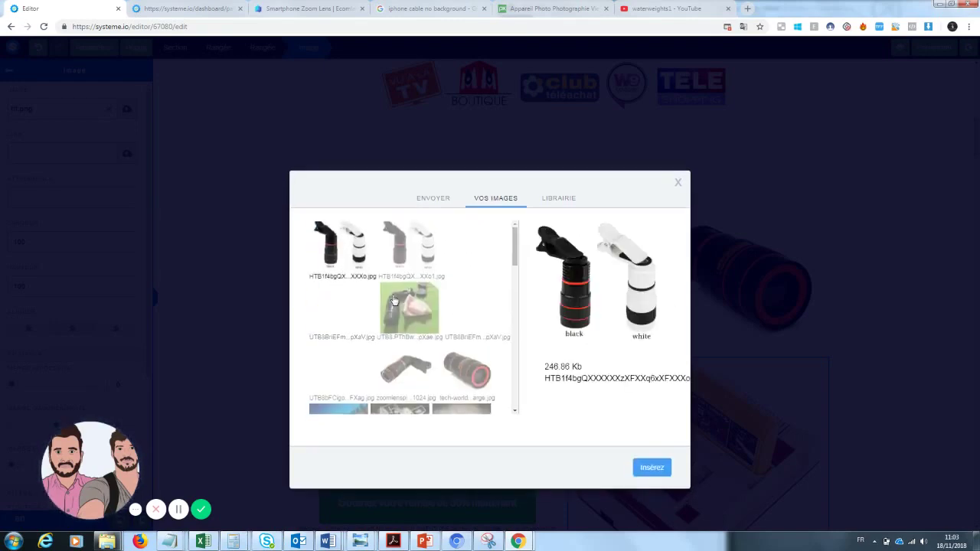
click(651, 467)
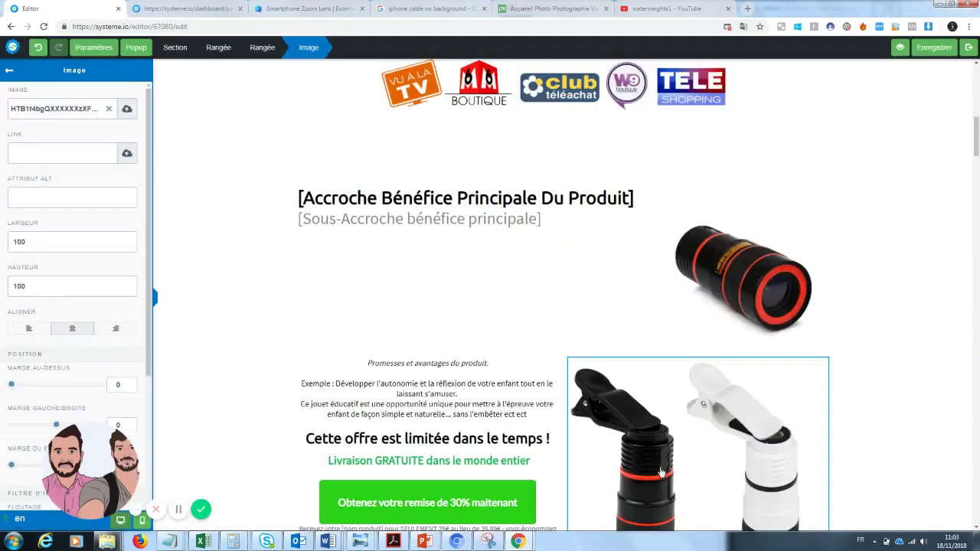
click(887, 310)
- Replace the "[Accroche Bénéfice Principale Du Produit]" headline with "Prendre des photos sans dépenser une fortune"
scroll(842, 367, down, 2)
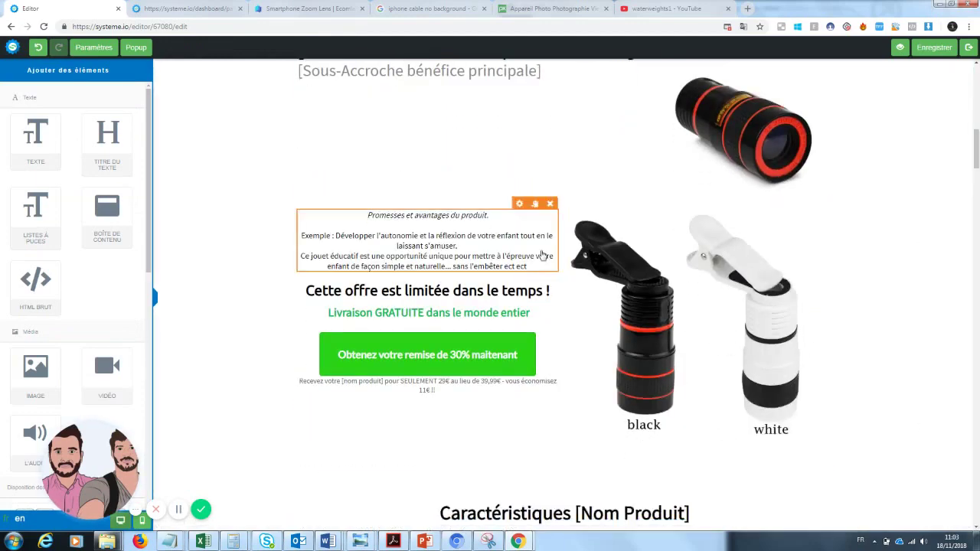
scroll(728, 208, up, 3)
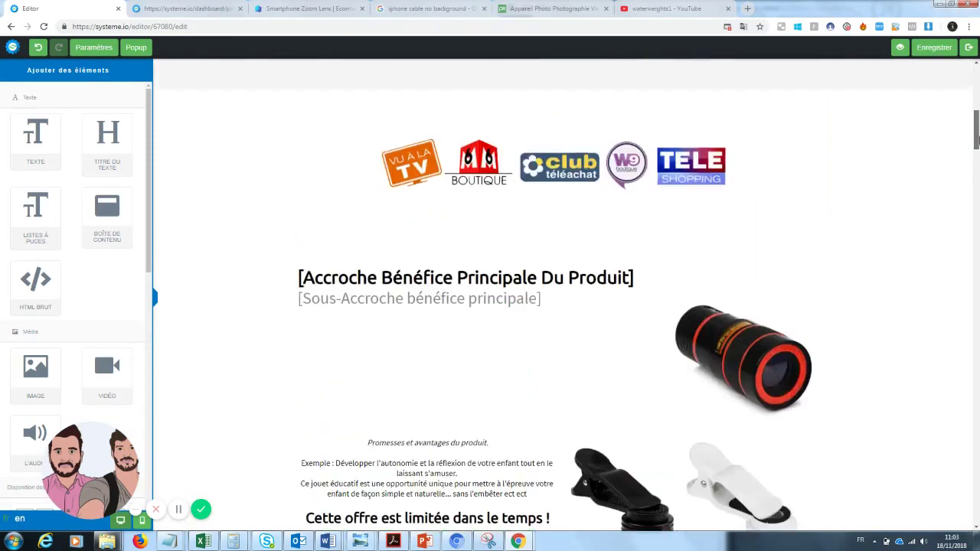
click(504, 280)
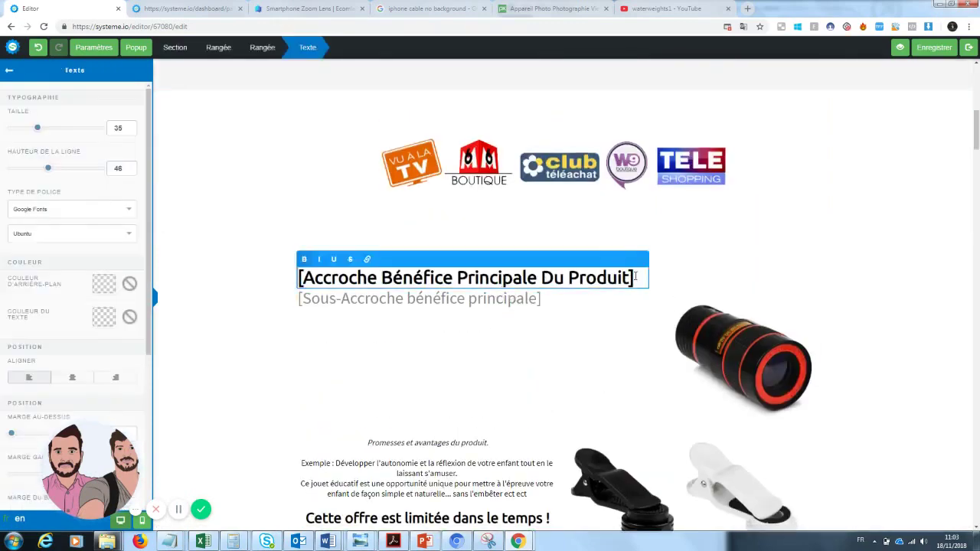
drag(628, 279, 290, 279)
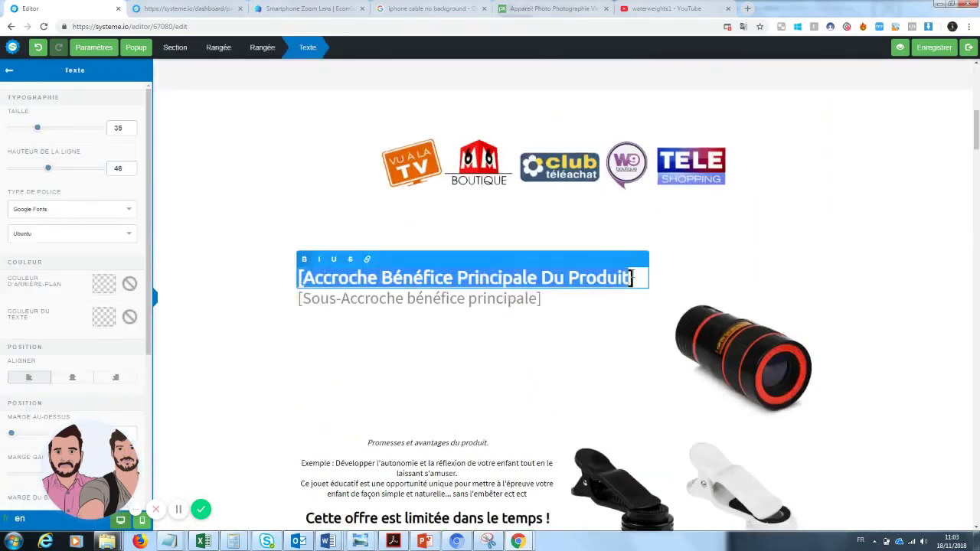
drag(632, 277, 278, 281)
mouse_move(977, 130)
mouse_down()
mouse_move(976, 77)
mouse_move(975, 149)
mouse_up()
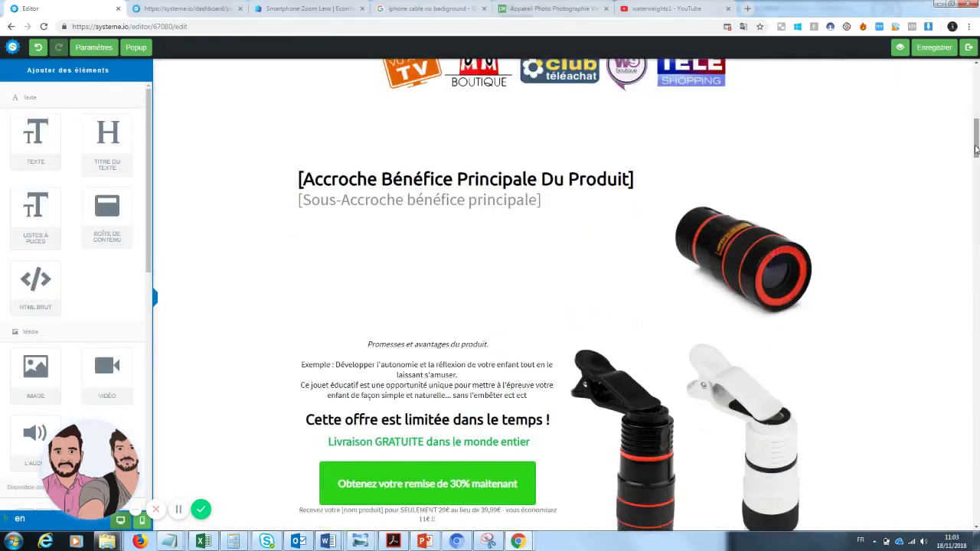
click(549, 178)
text(P)
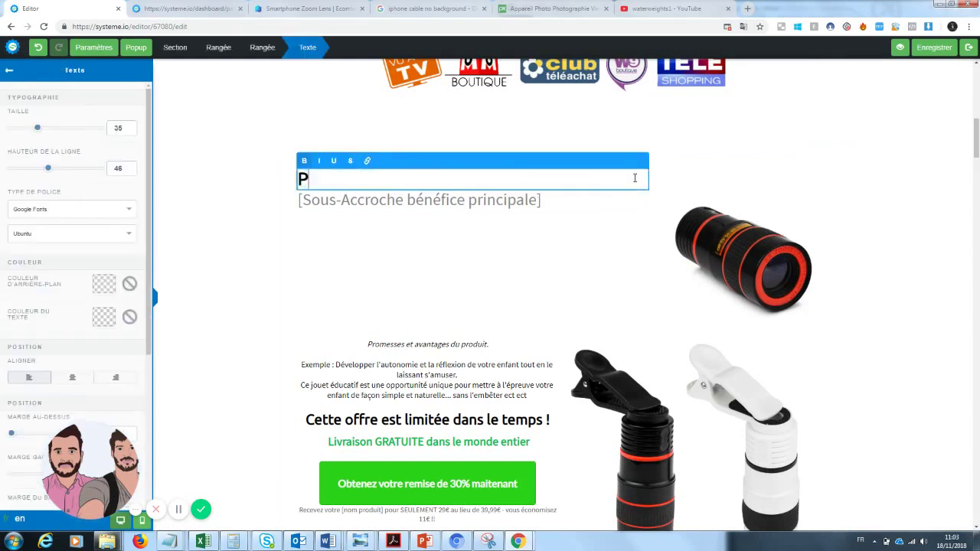
text(rendre des pho)
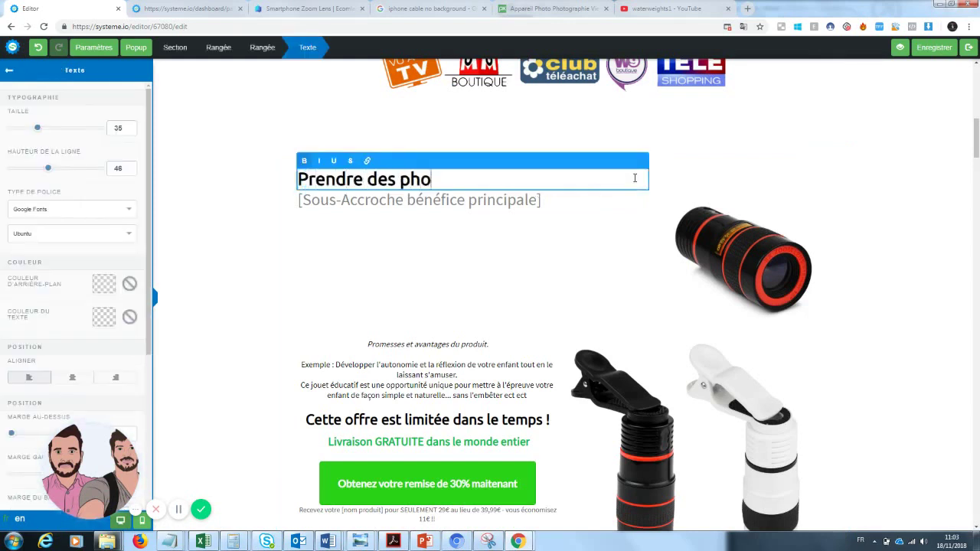
text(tos sans au)
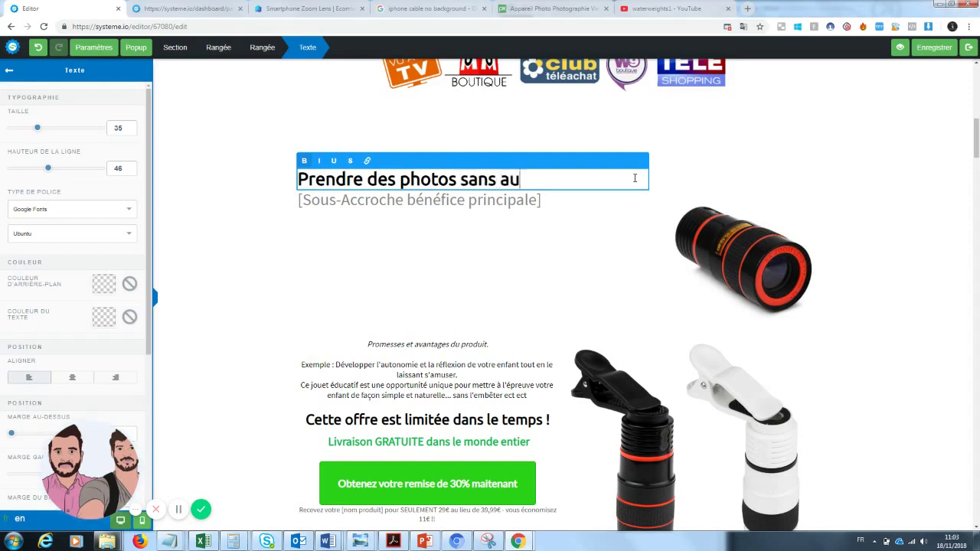
text(cun mat)
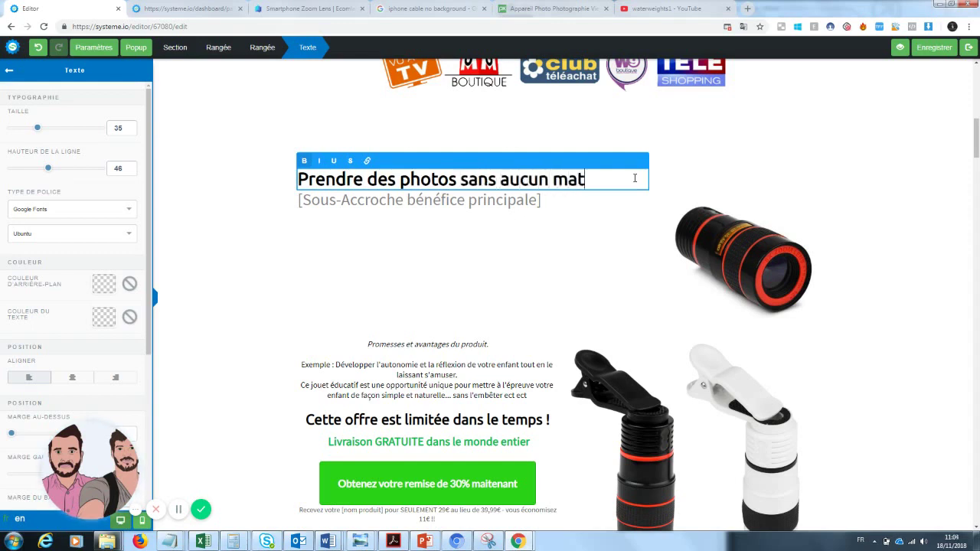
key(BackSpace)
key(BackSpace)
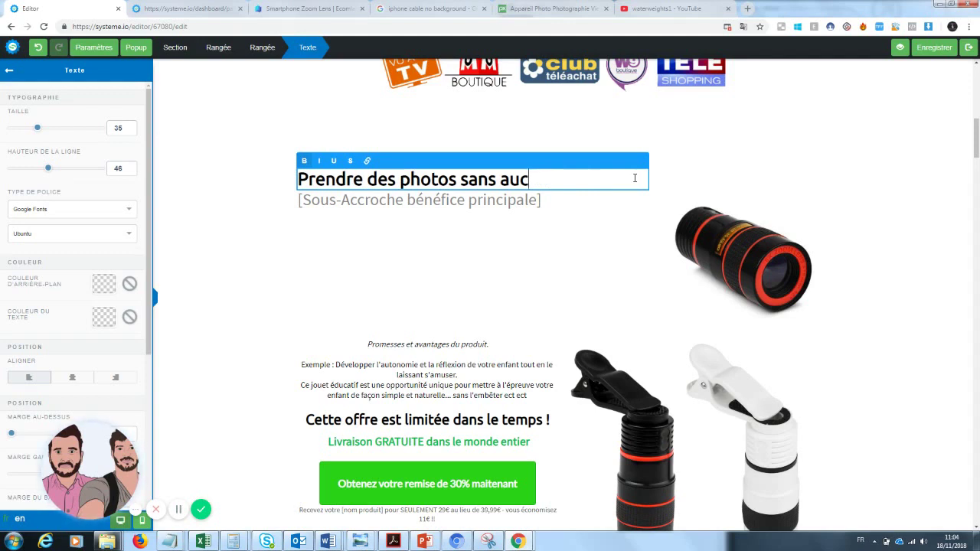
key(BackSpace)
key(BackSpace)
key(BackSpace)
text(dépenser u)
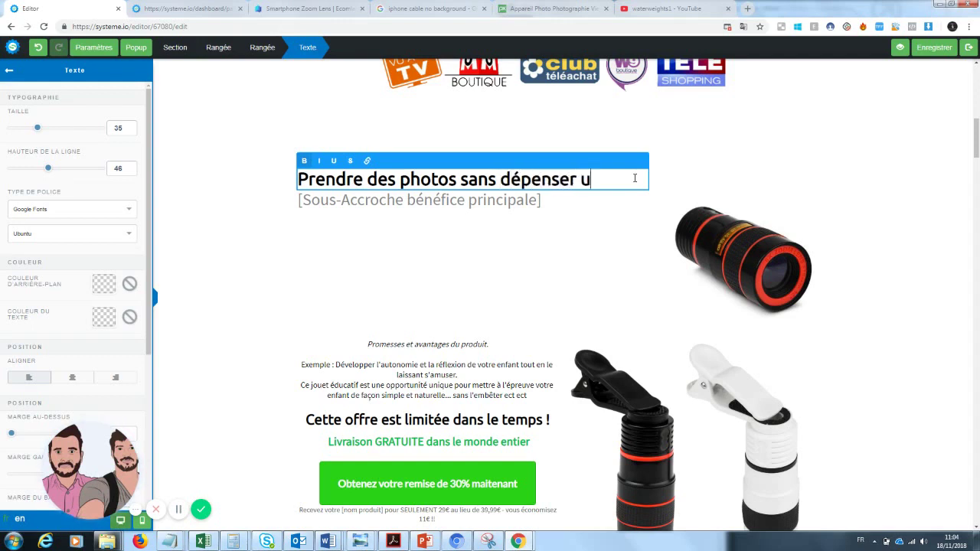
text(ne forttune)
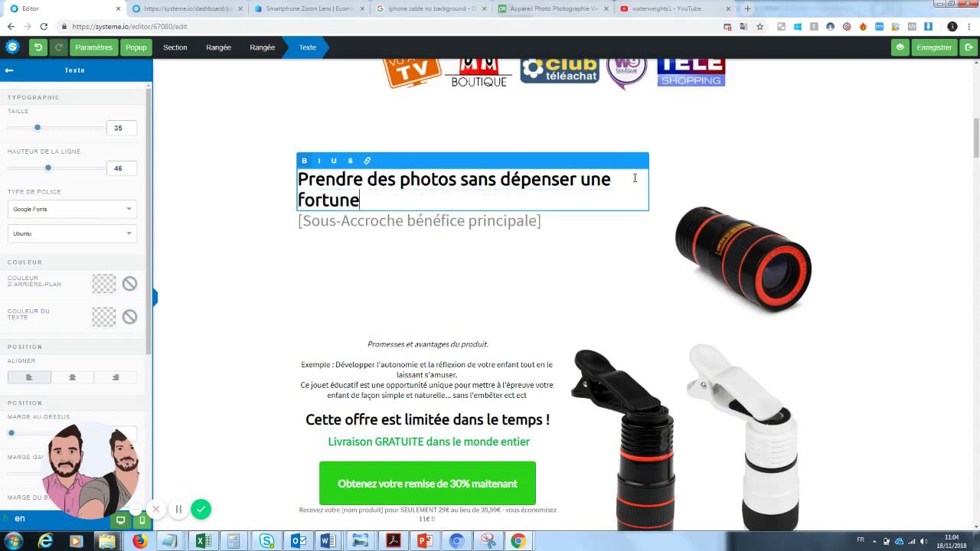
click(607, 278)
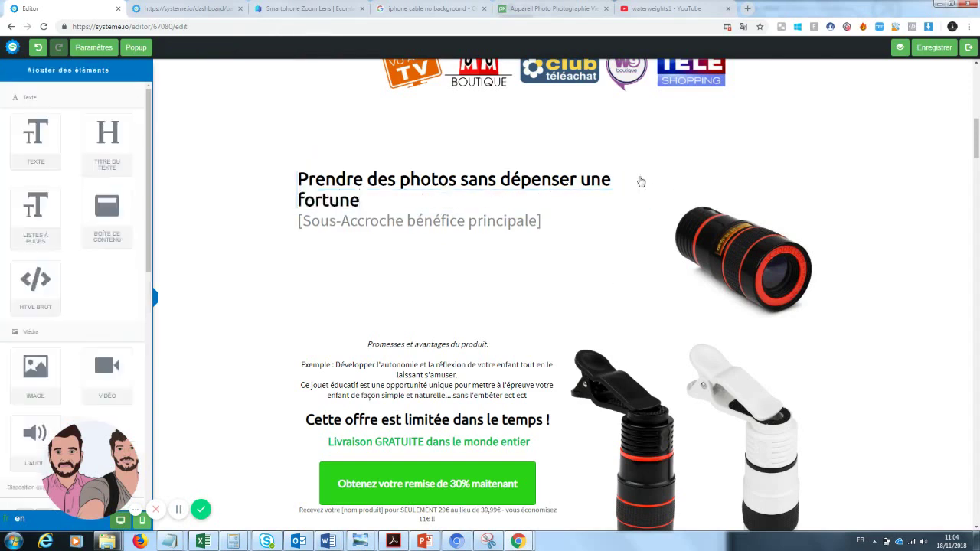
- Underline the word "fortune" in the main benefit headline
click(581, 206)
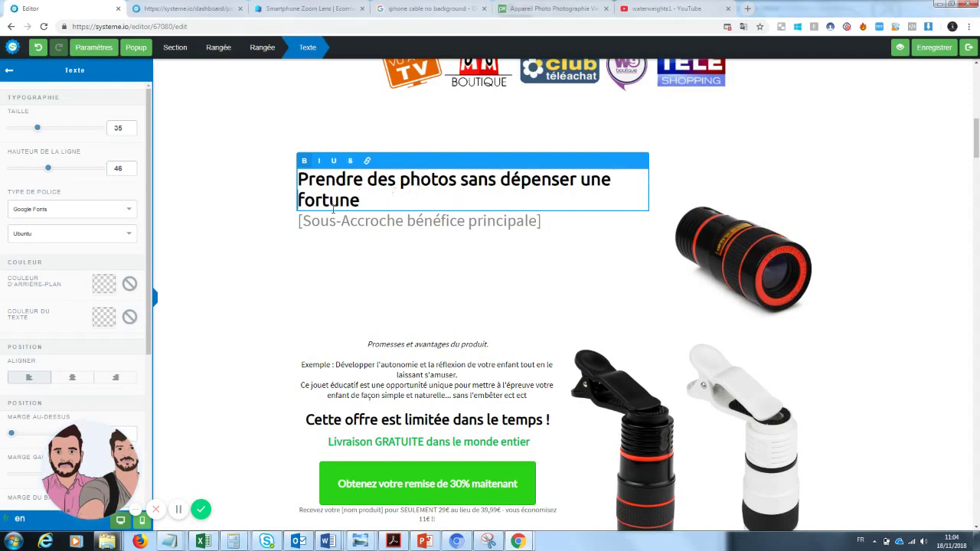
drag(361, 202, 296, 202)
click(335, 162)
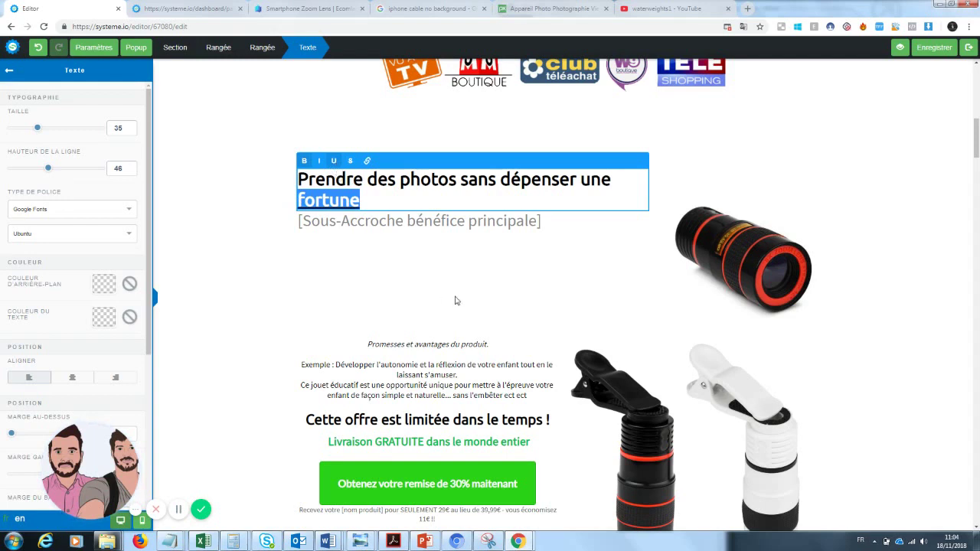
click(457, 301)
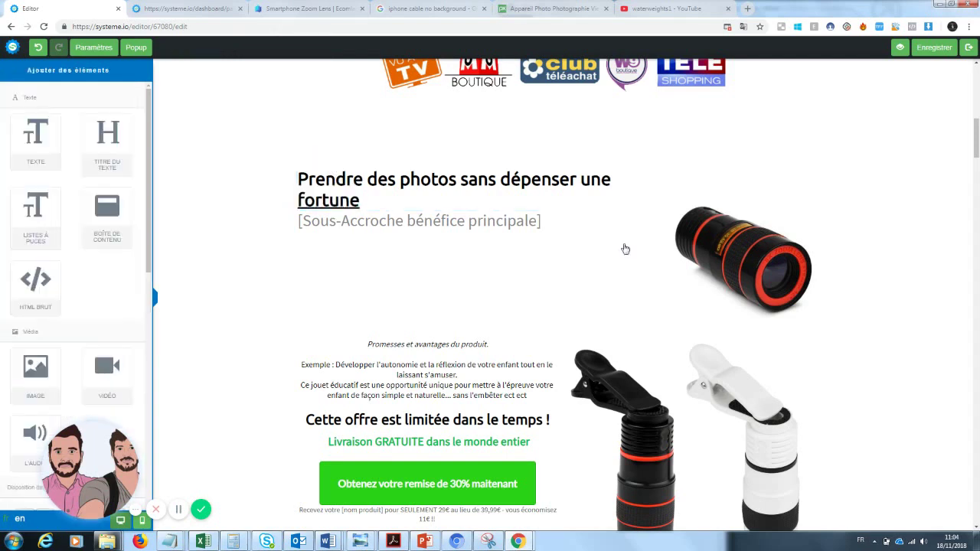
- Replace the "[Sous-Accroche bénéfice principale]" subheading with "Enfin des photos qualité pro à prix accessible"
click(551, 221)
drag(551, 221, 257, 230)
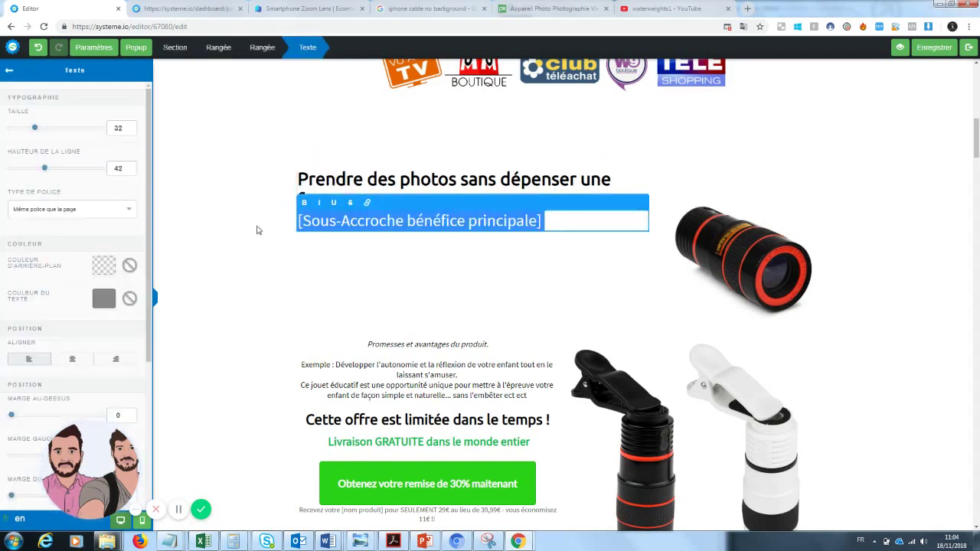
text(Enfin de)
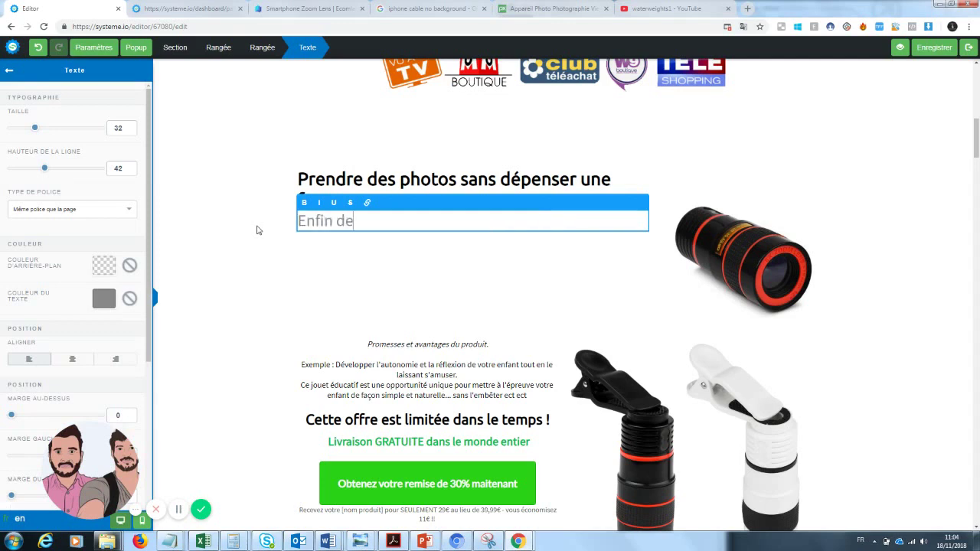
text(s photos )
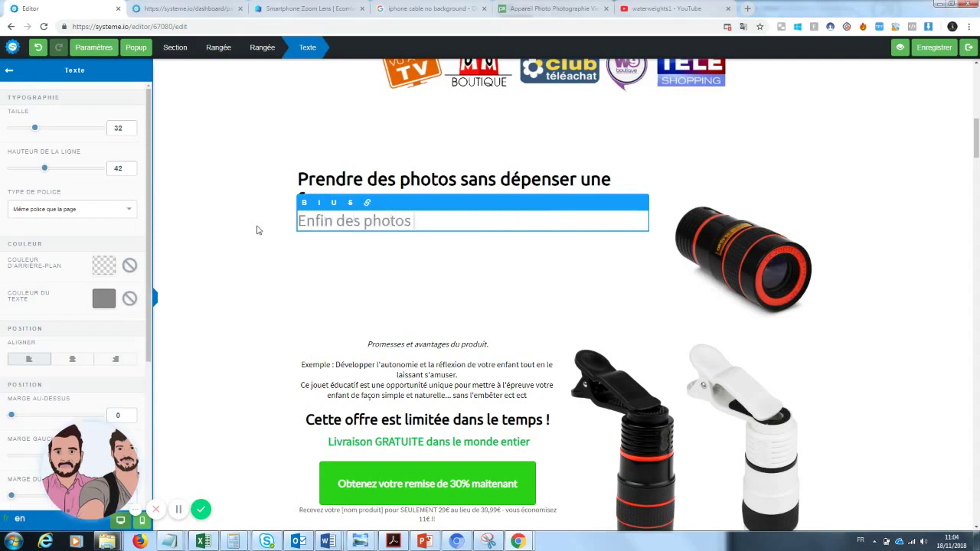
text(qualité pr)
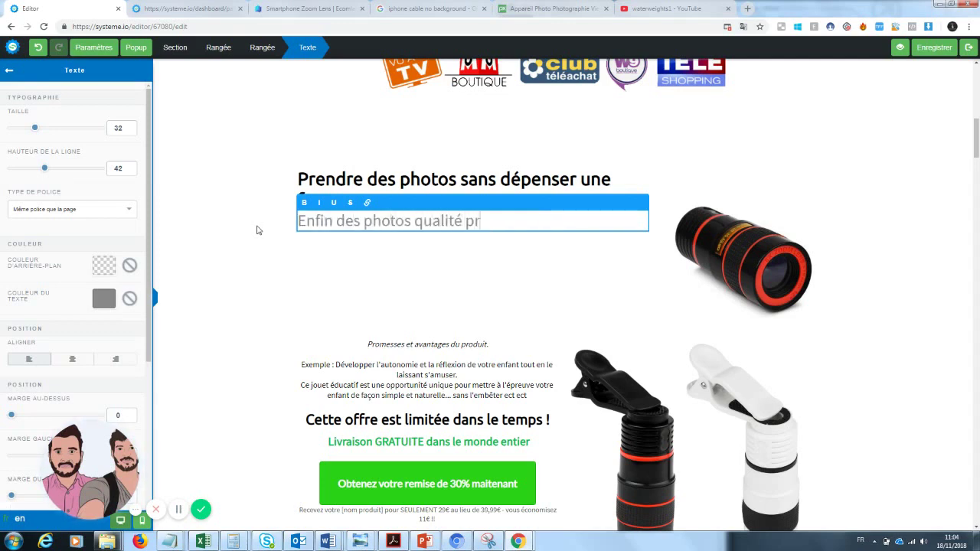
text(o à prix accessible)
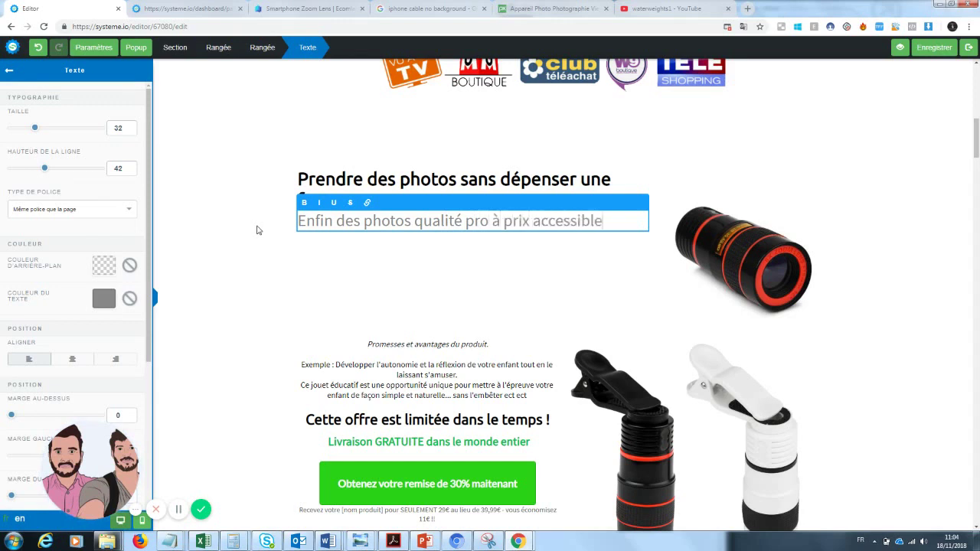
click(336, 292)
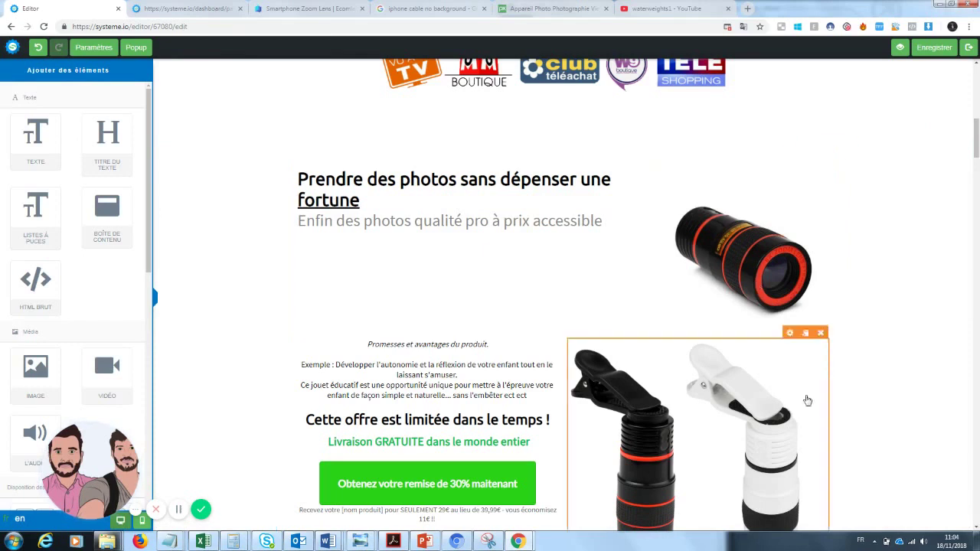
- Clear the product promises paragraph and delete the black and white clip-on lenses image beside it
drag(978, 138, 978, 145)
click(460, 281)
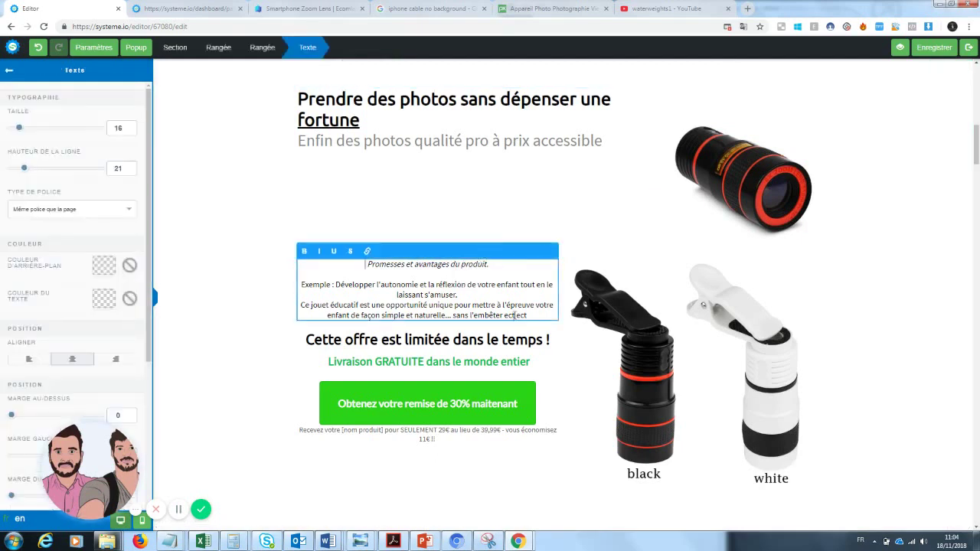
drag(551, 320, 322, 262)
key(BackSpace)
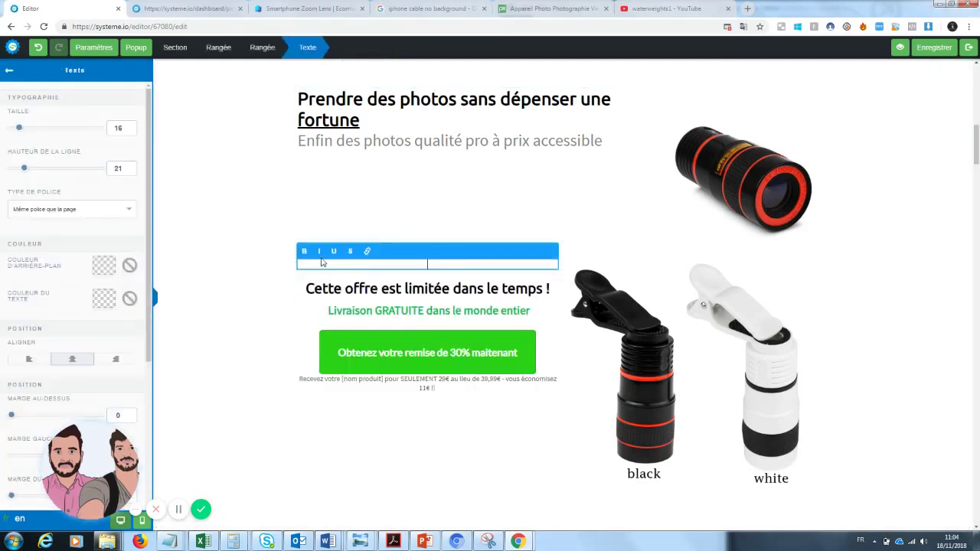
click(716, 343)
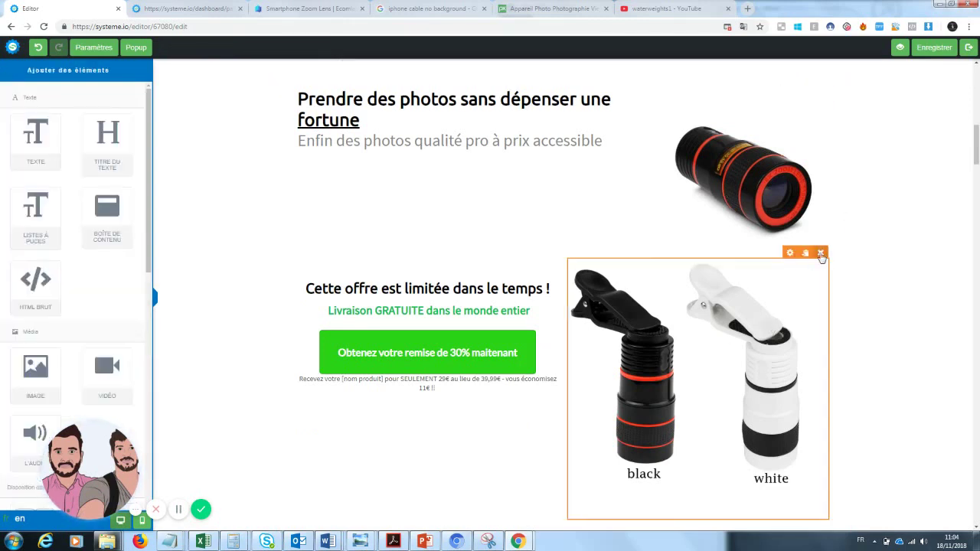
click(821, 253)
click(534, 85)
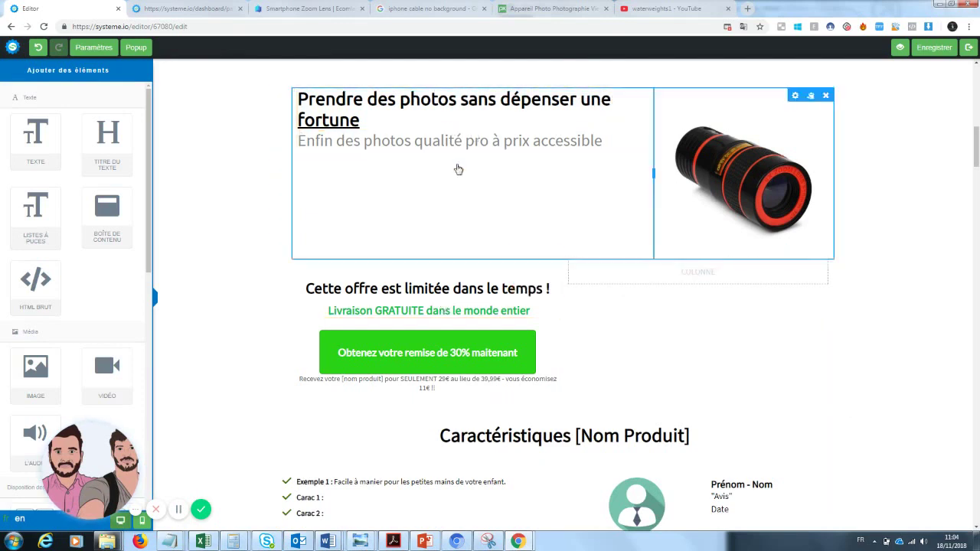
- Add a text block below the main benefit row reading "Le produit que les fans de photographie attendaient est enfin arrivé..."
drag(35, 139, 431, 214)
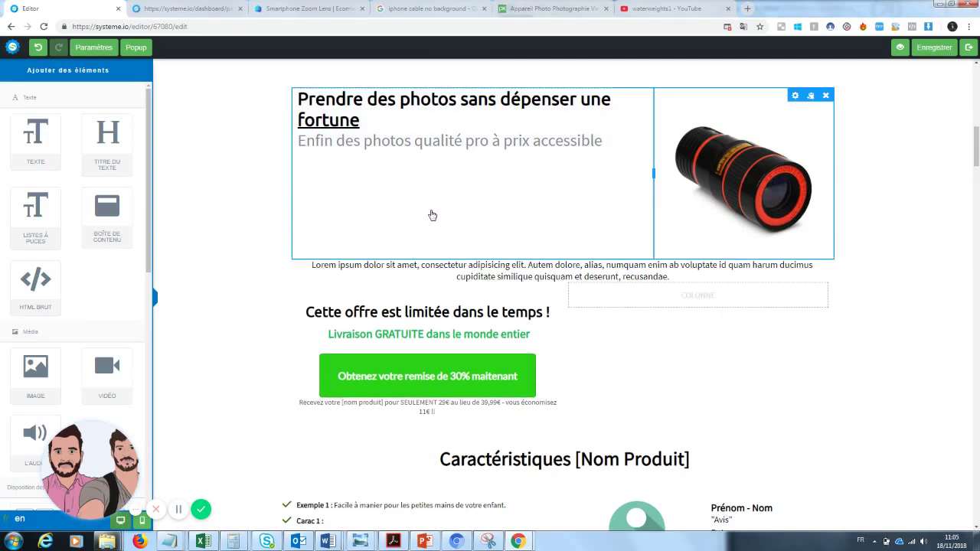
click(683, 279)
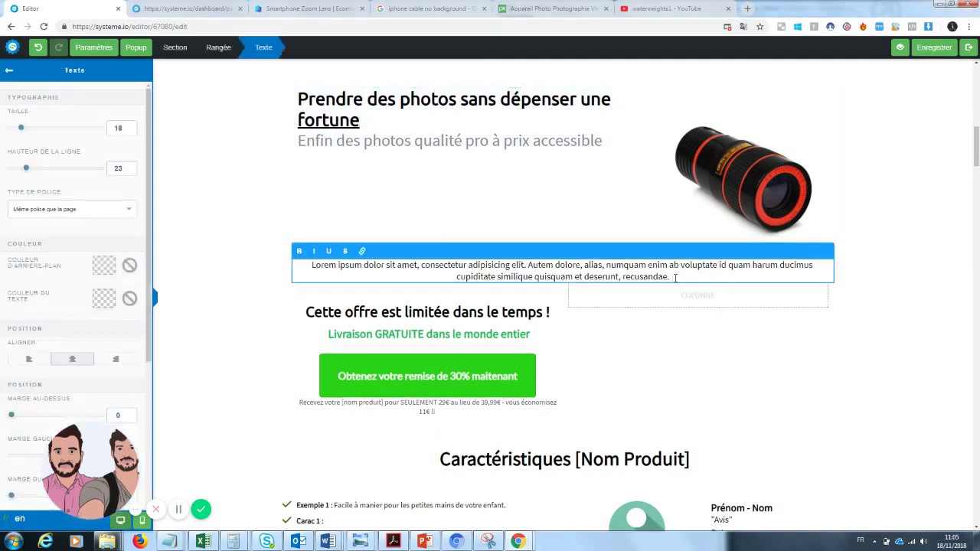
drag(674, 277, 300, 264)
key(BackSpace)
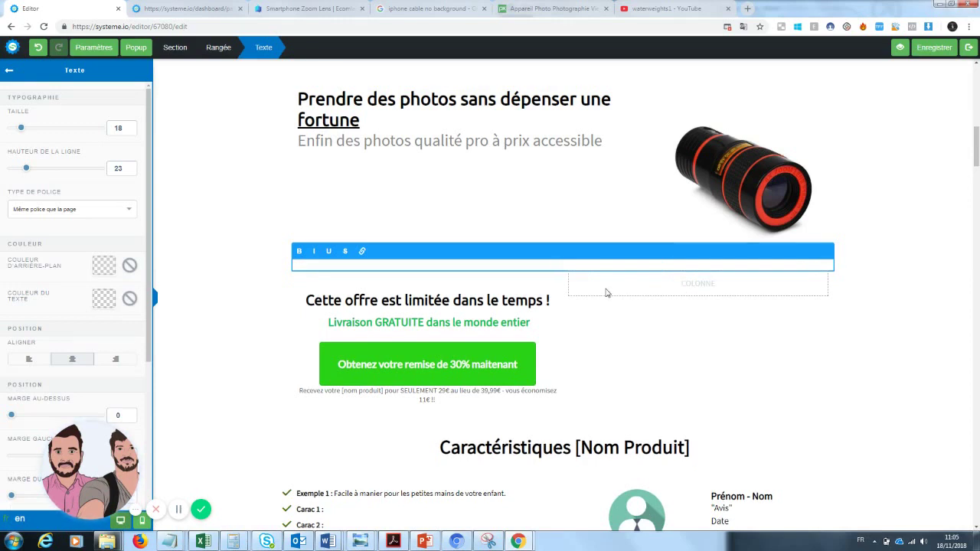
click(977, 164)
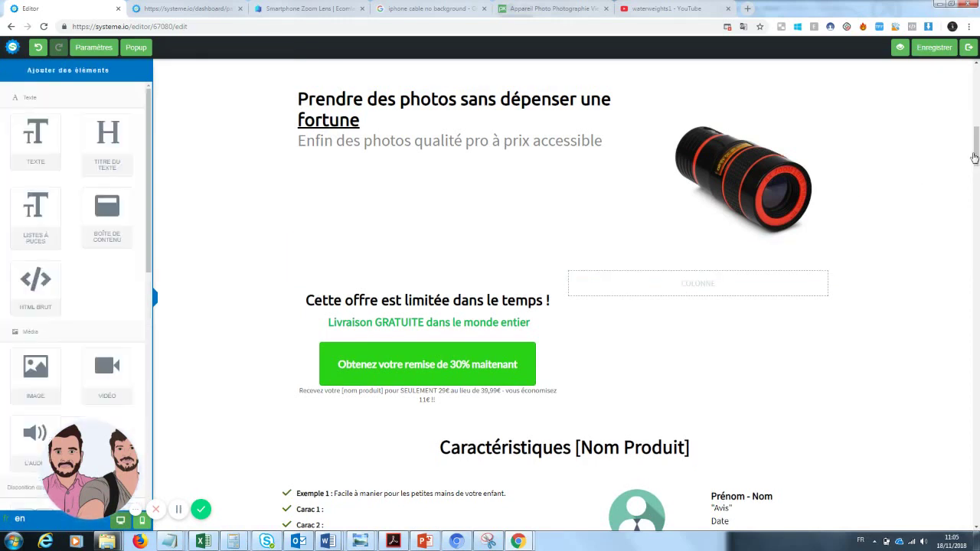
click(603, 268)
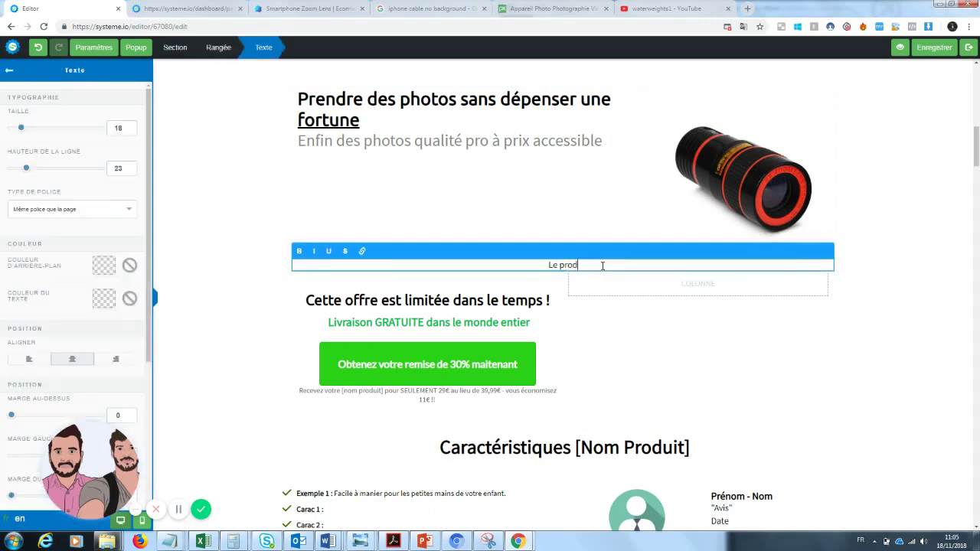
text(Le produit que les fans de photographie)
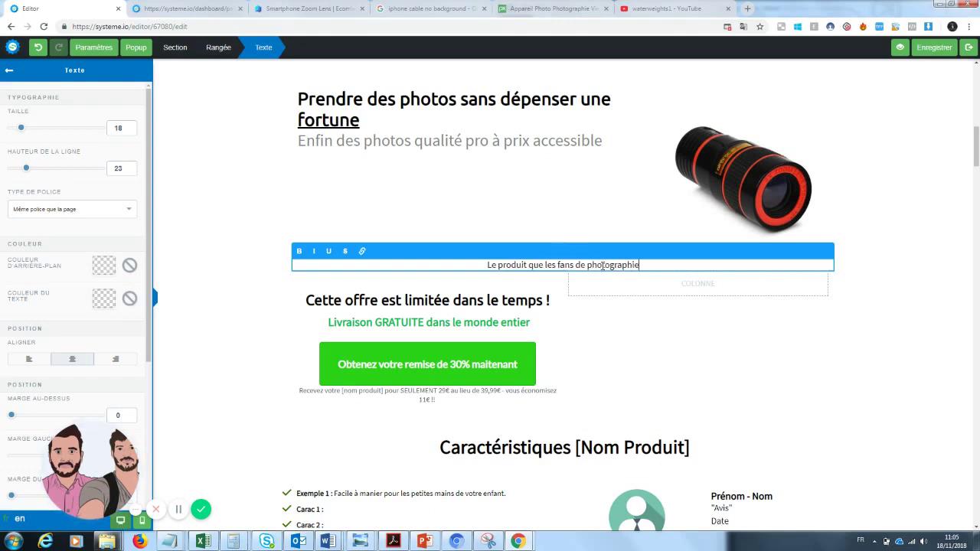
text( attenda)
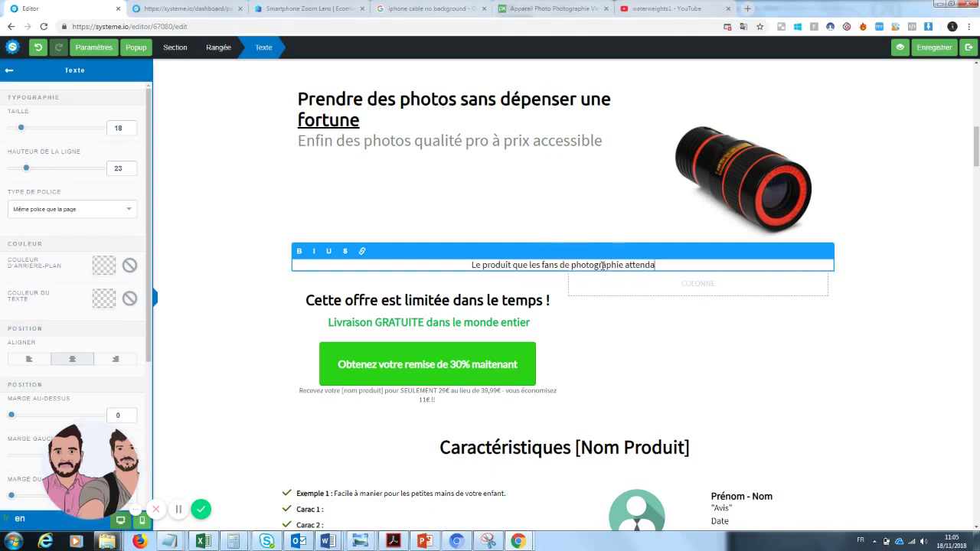
text(ient est enfin a)
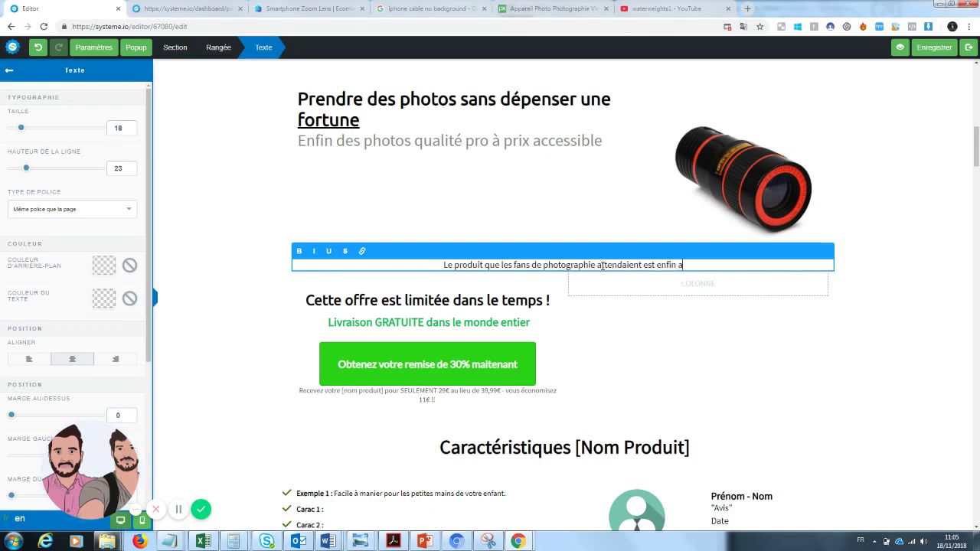
text(rrivé)
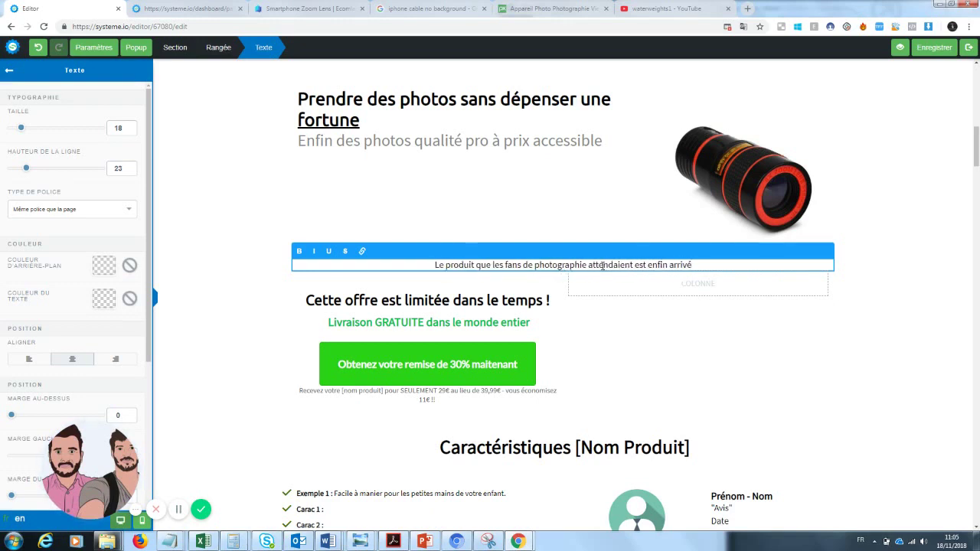
text(...)
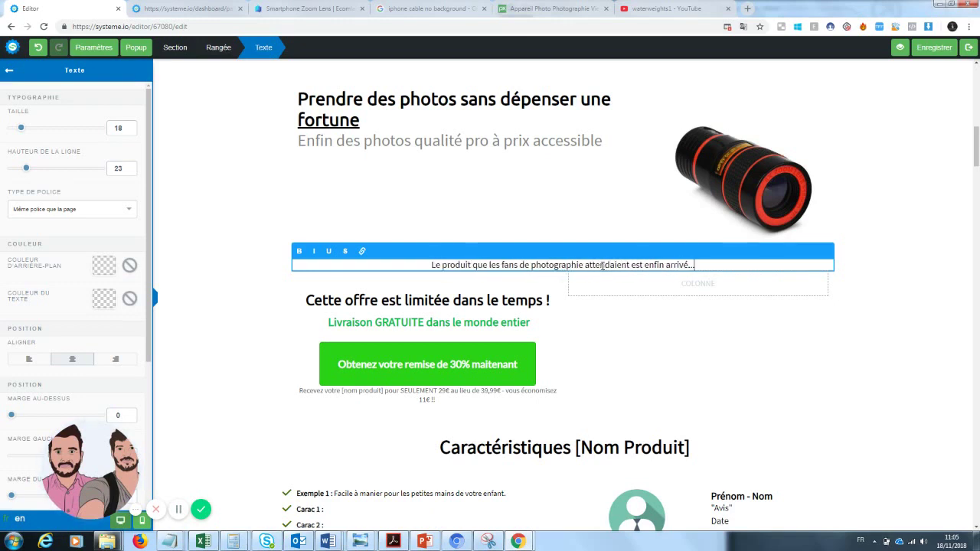
click(616, 321)
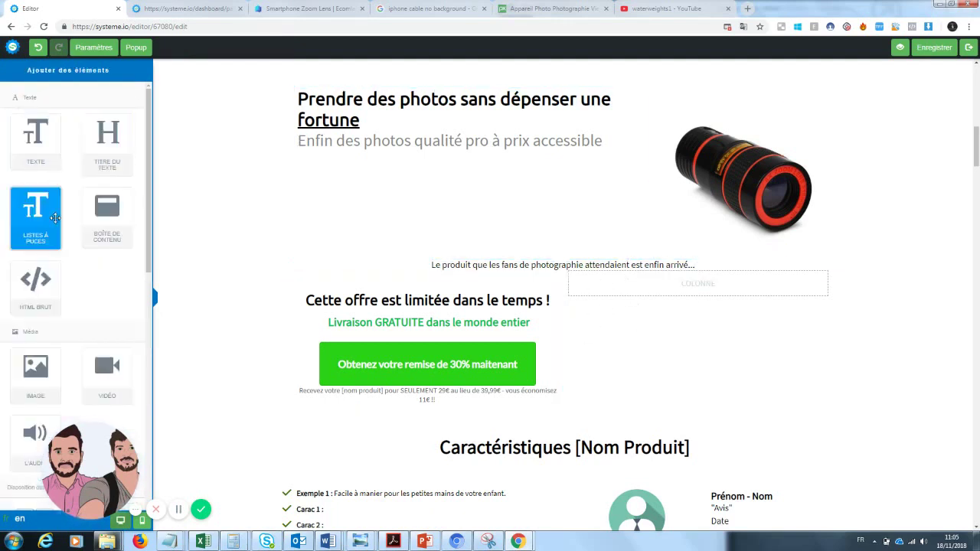
- Insert two rows of 2/3 and 1/3 columns between the new text line and the limited-time offer
drag(148, 256, 138, 385)
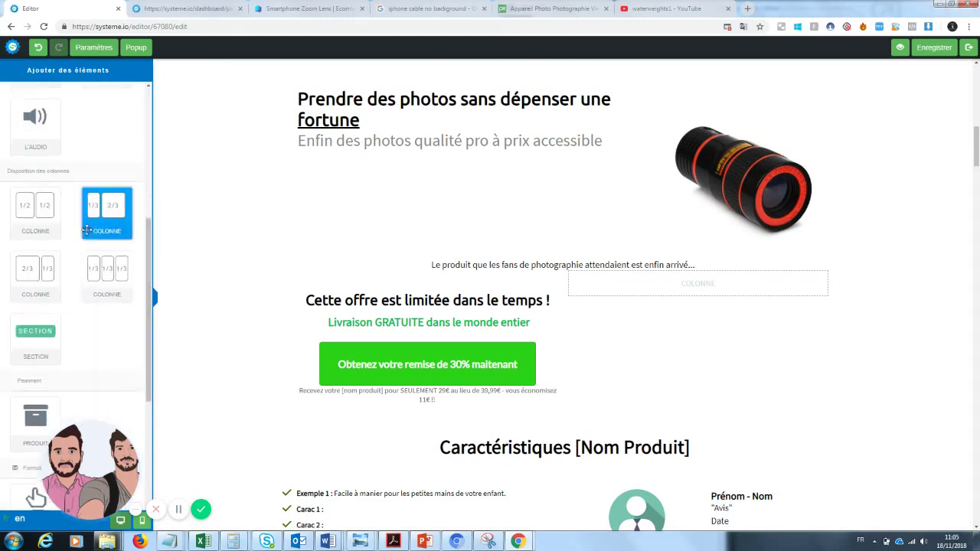
drag(34, 276, 499, 290)
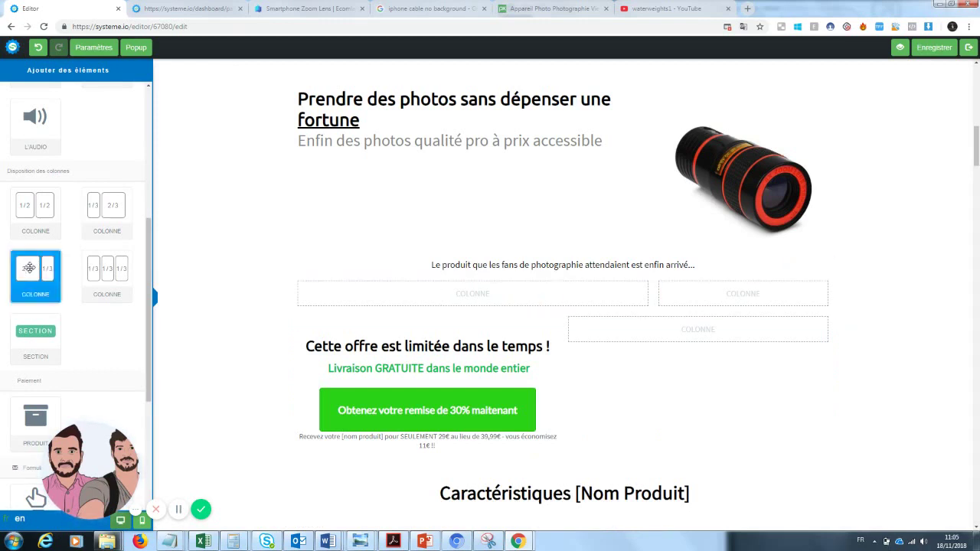
drag(30, 268, 458, 310)
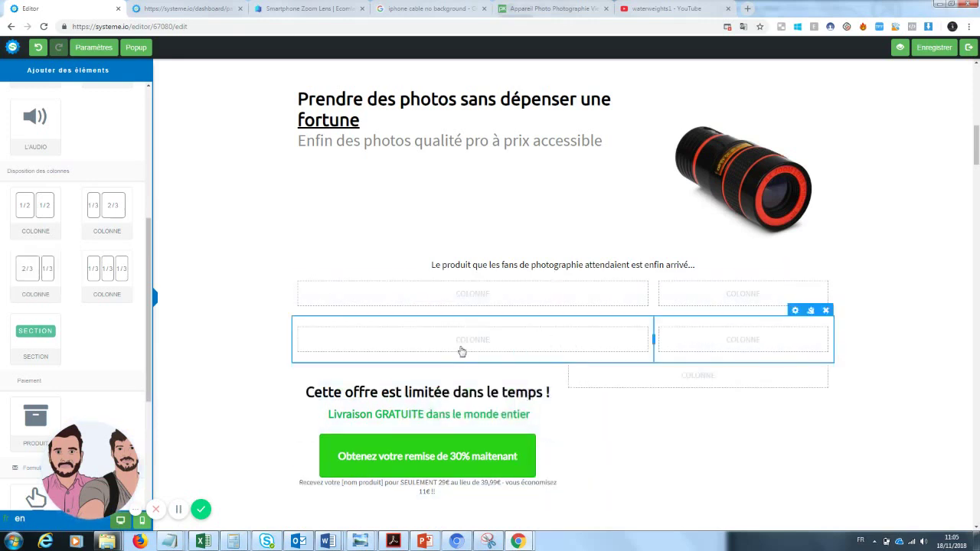
- Add a text block in the wide column of the lower new row and clear its placeholder text
drag(149, 230, 158, 103)
drag(35, 137, 434, 345)
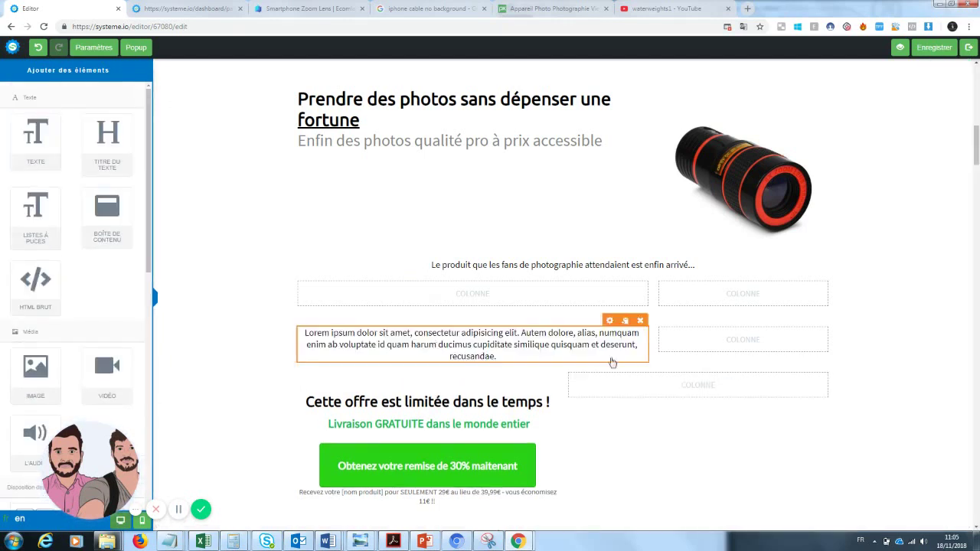
click(497, 357)
drag(496, 358, 301, 335)
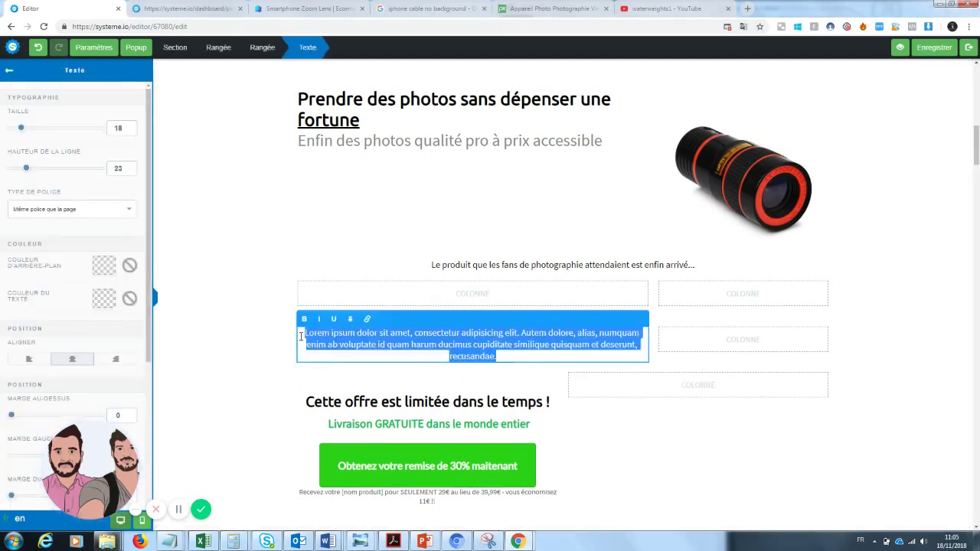
key(BackSpace)
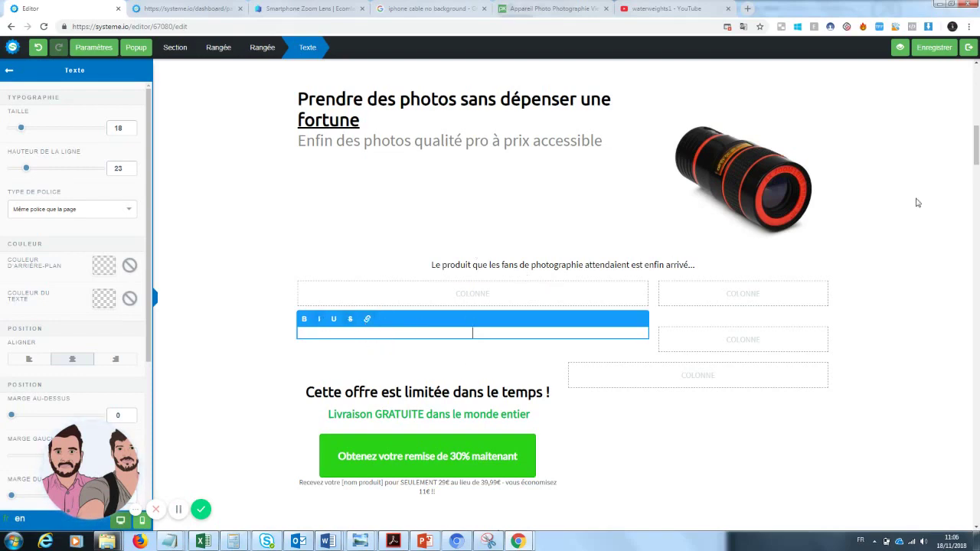
mouse_move(978, 144)
mouse_down()
mouse_move(978, 65)
mouse_move(978, 152)
mouse_up()
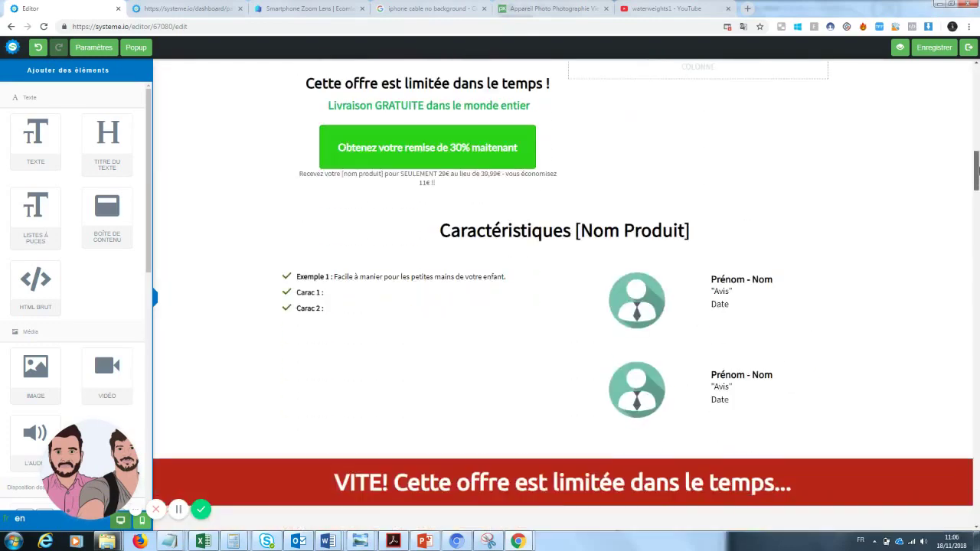
click(285, 314)
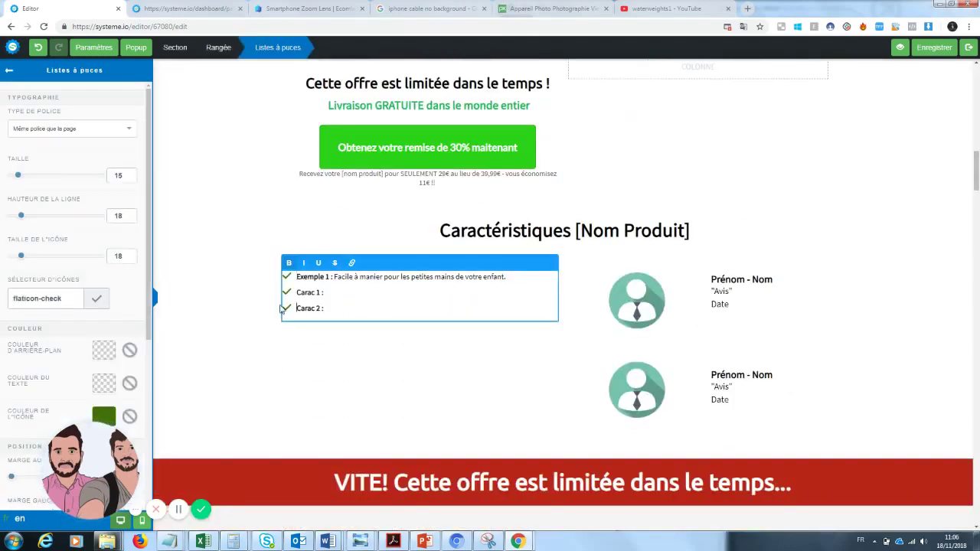
drag(331, 308, 273, 314)
click(296, 307)
click(279, 289)
drag(975, 174, 977, 152)
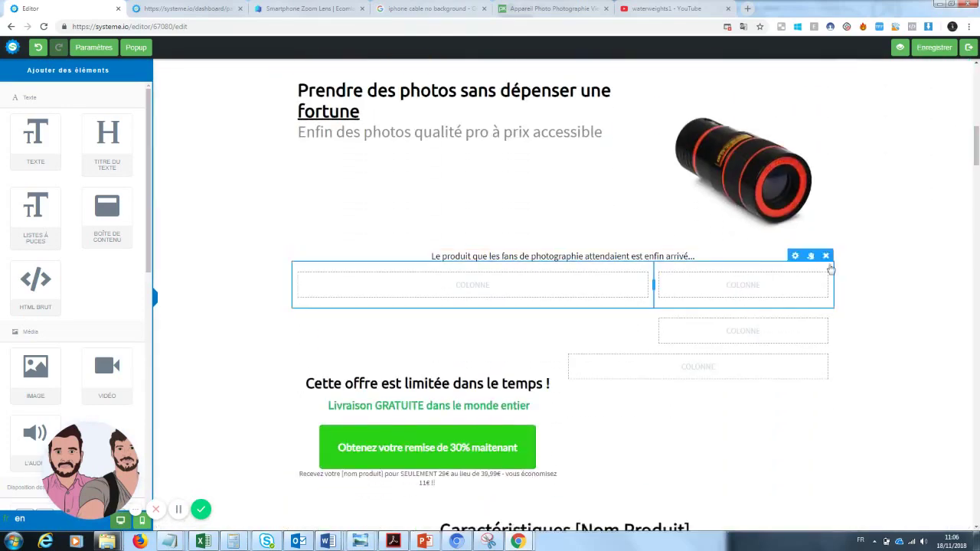
- Delete the two added column rows and the "Cette offre est limitée dans le temps !" row with its discount button
click(826, 257)
click(534, 84)
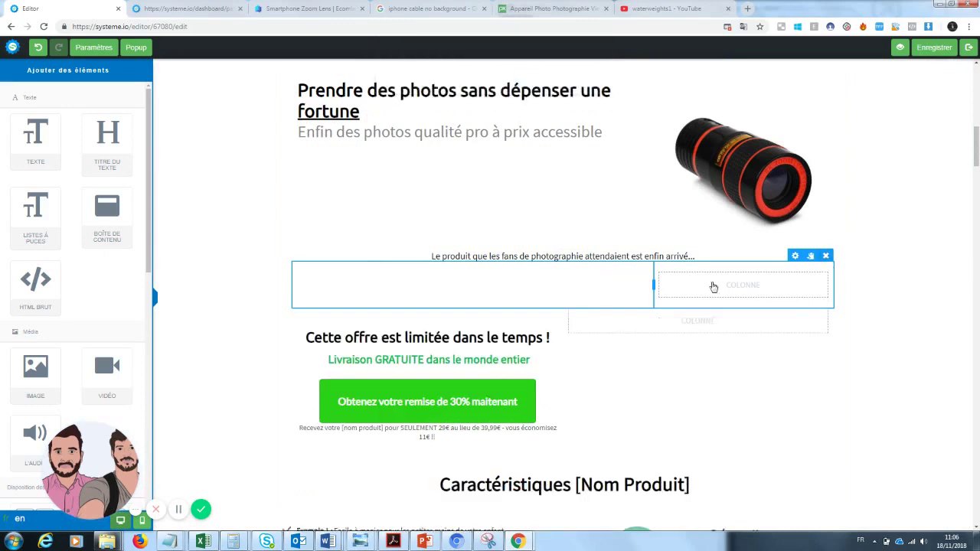
click(825, 256)
click(534, 84)
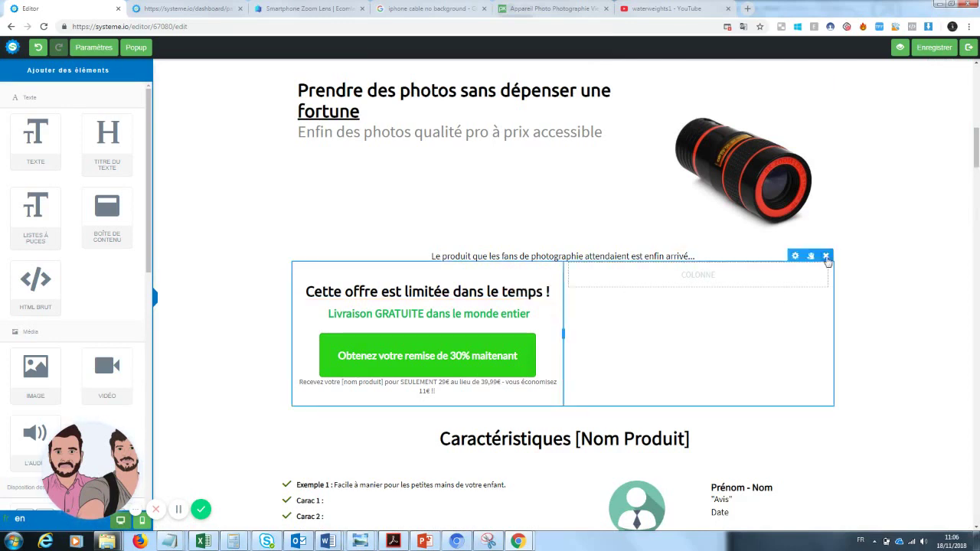
click(825, 256)
click(532, 84)
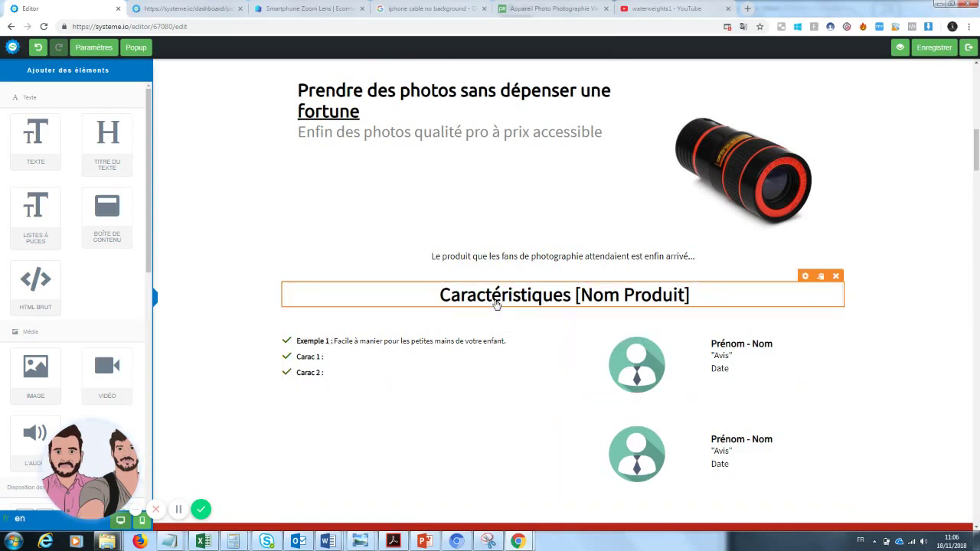
- Add a text block above the "Caractéristiques [Nom Produit]" heading with the placeholder text "Copywritting"
drag(35, 142, 507, 275)
click(548, 301)
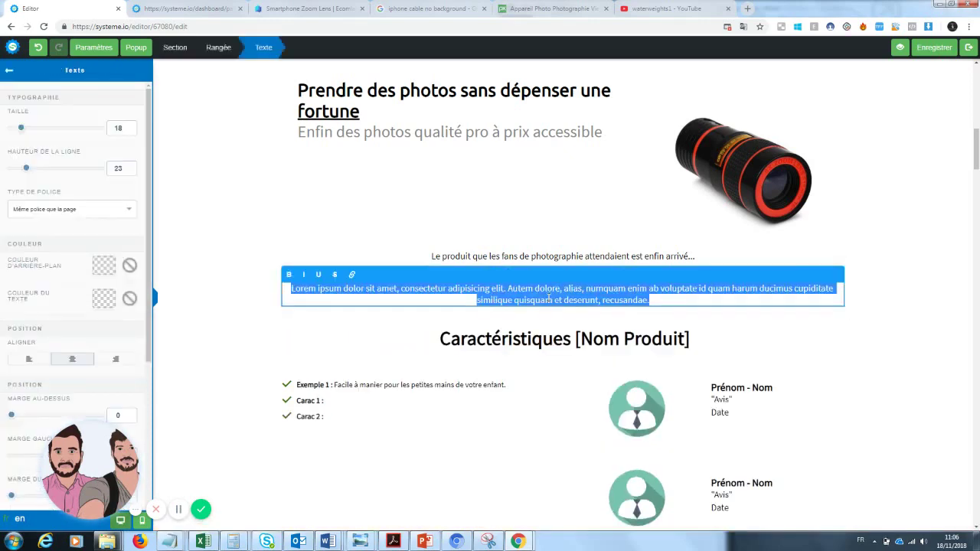
text(Copywritting)
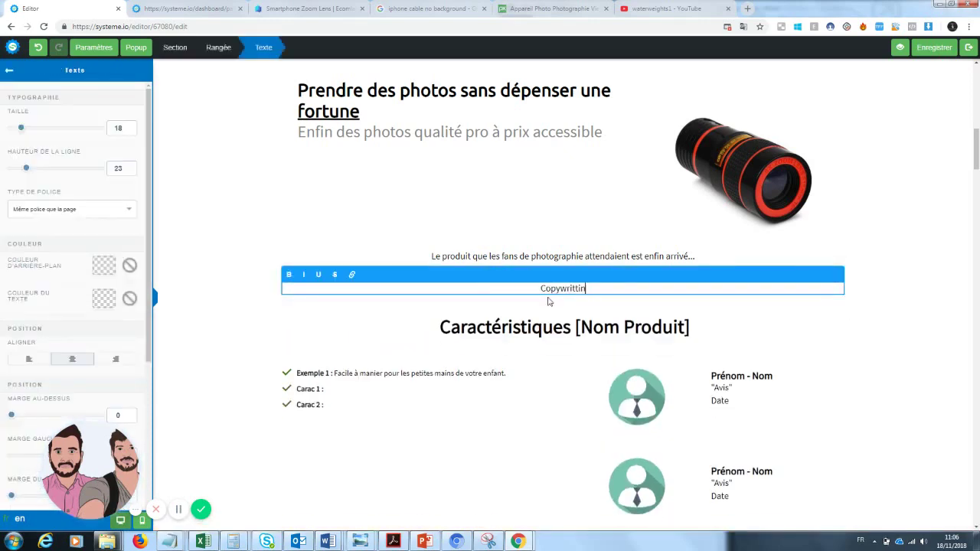
click(912, 336)
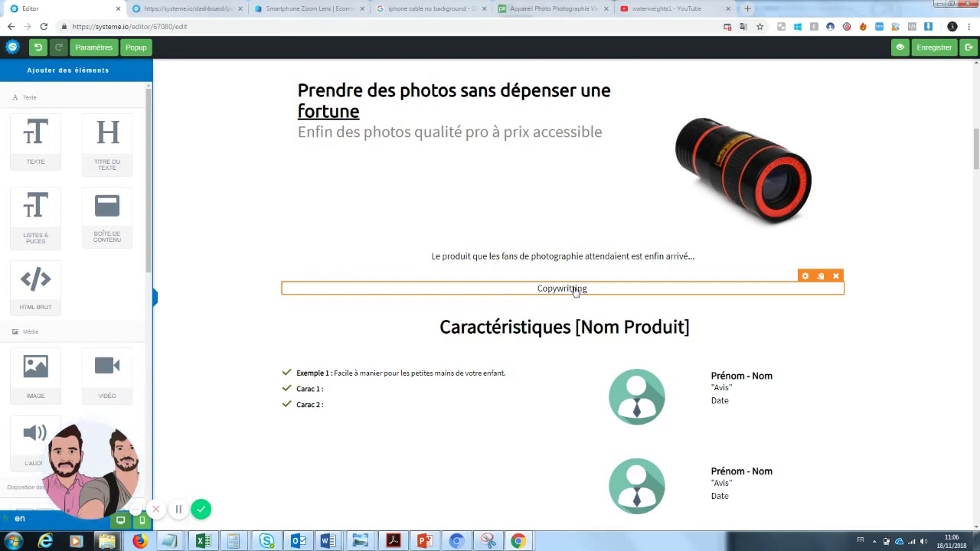
- Open the GiftBite Nano Zoom product page from the Ecomlad listing and copy its two description paragraphs
drag(327, 8, 209, 6)
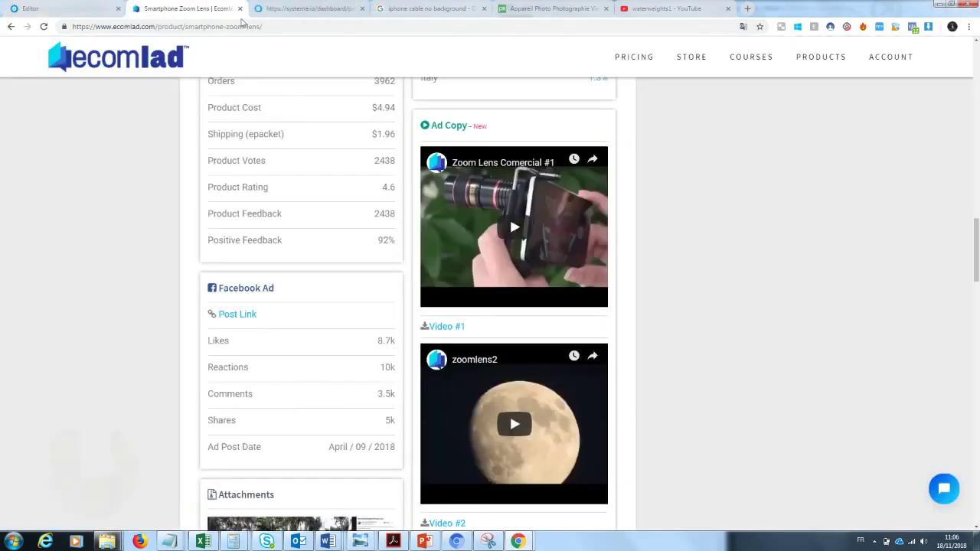
scroll(488, 372, up, 6)
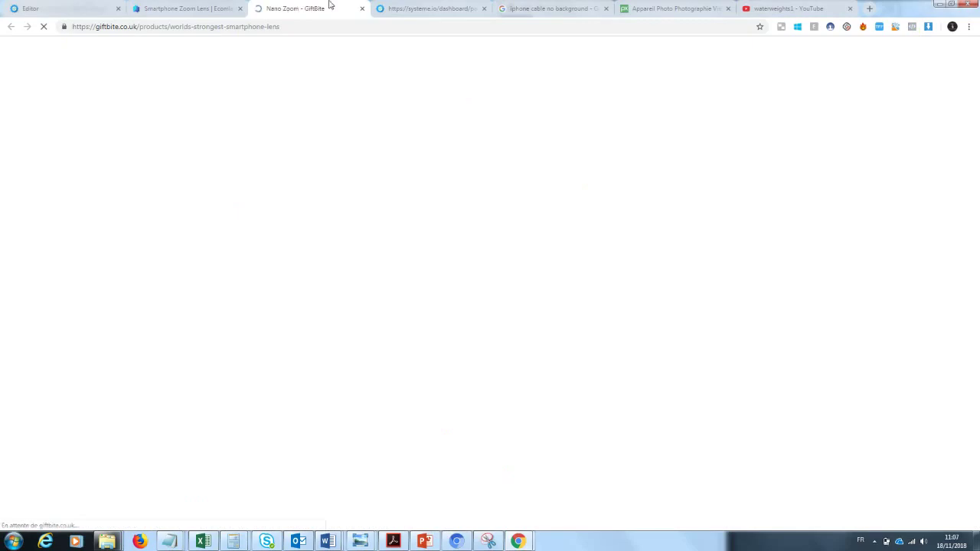
drag(284, 6, 176, 6)
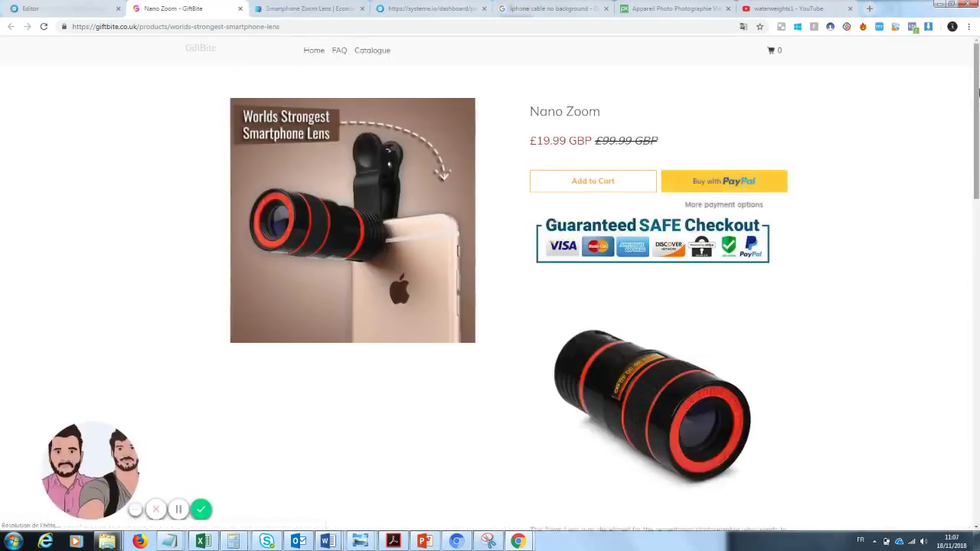
scroll(978, 247, down, 6)
drag(977, 247, 977, 205)
scroll(744, 291, up, 1)
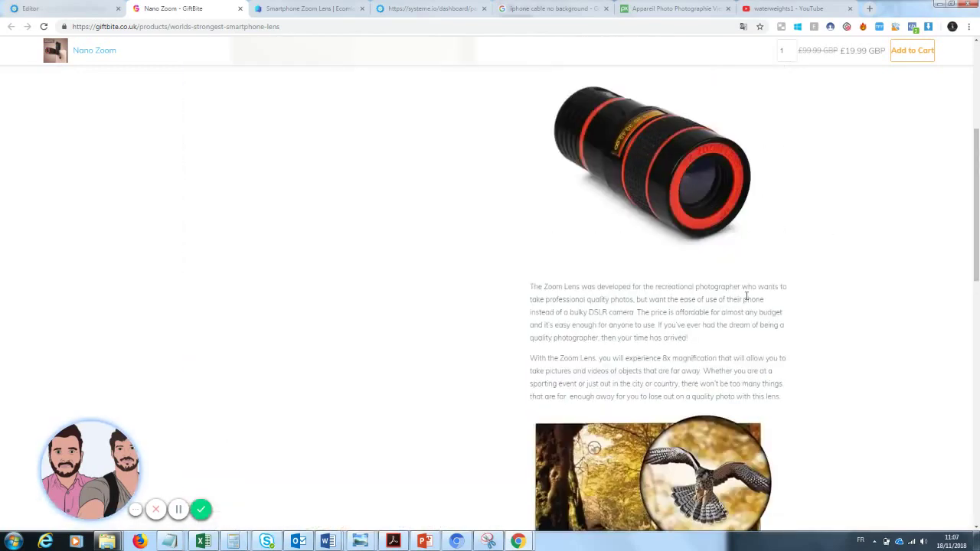
drag(528, 287, 780, 396)
key(ctrl+c)
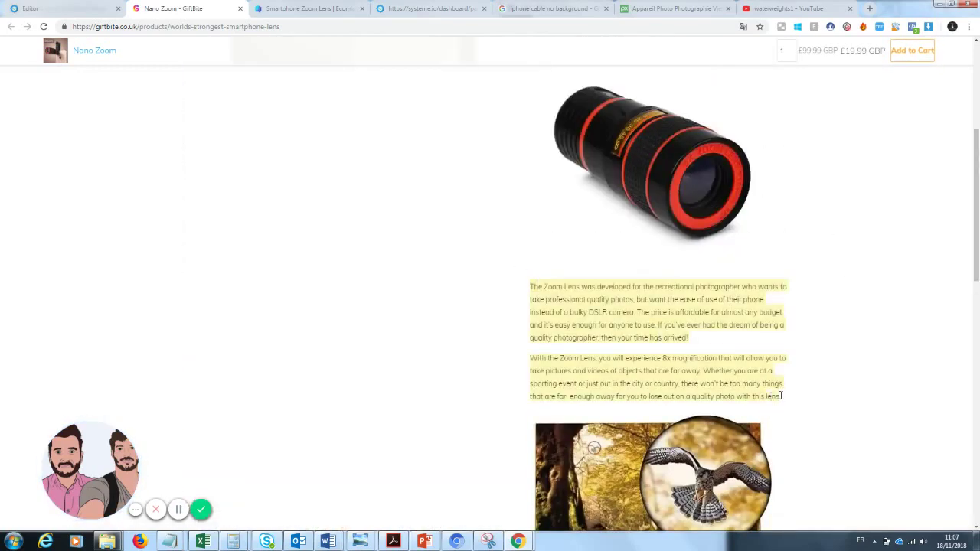
- Switch to the DeepL translator at deepl.com/en/translator, translate the copied English description into French and copy the translation
click(233, 28)
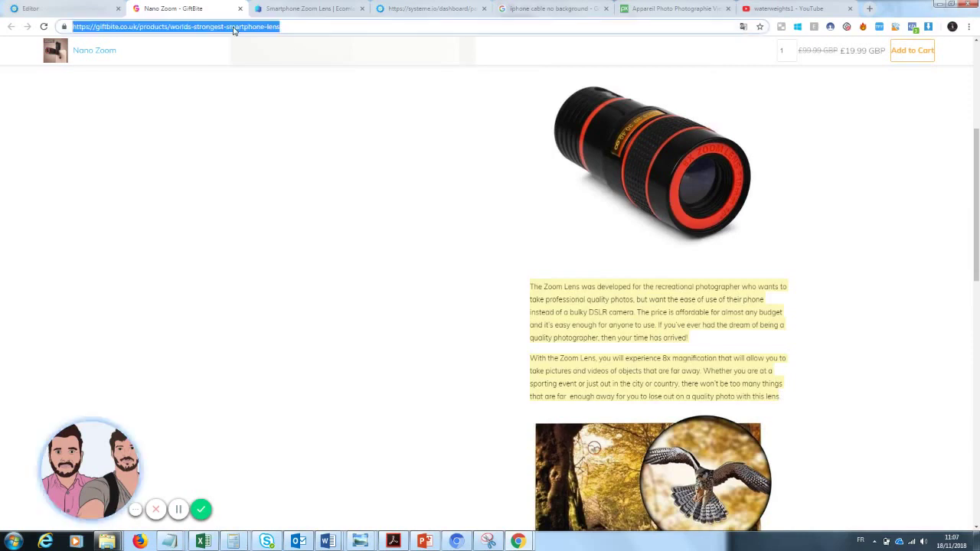
text(deepl.com/en/translator)
key(Return)
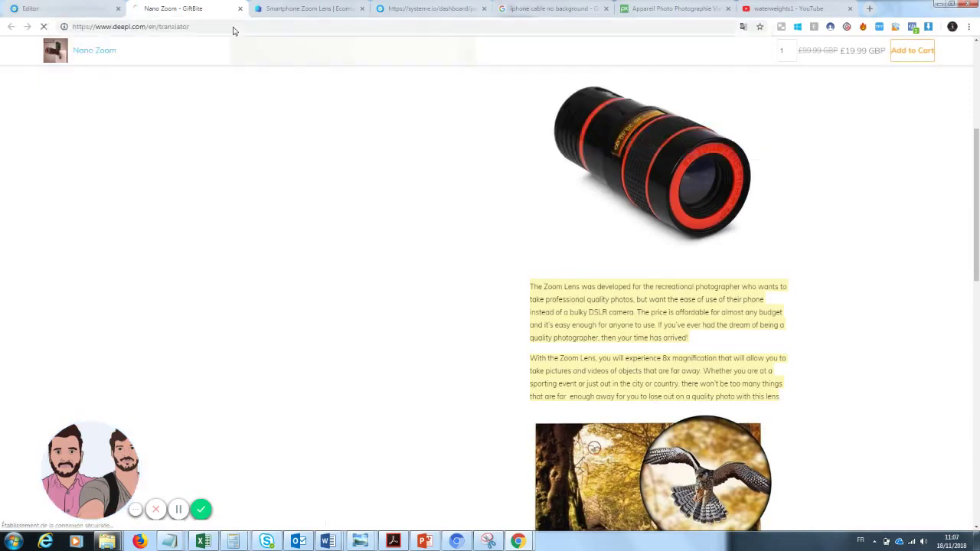
key(ctrl+v)
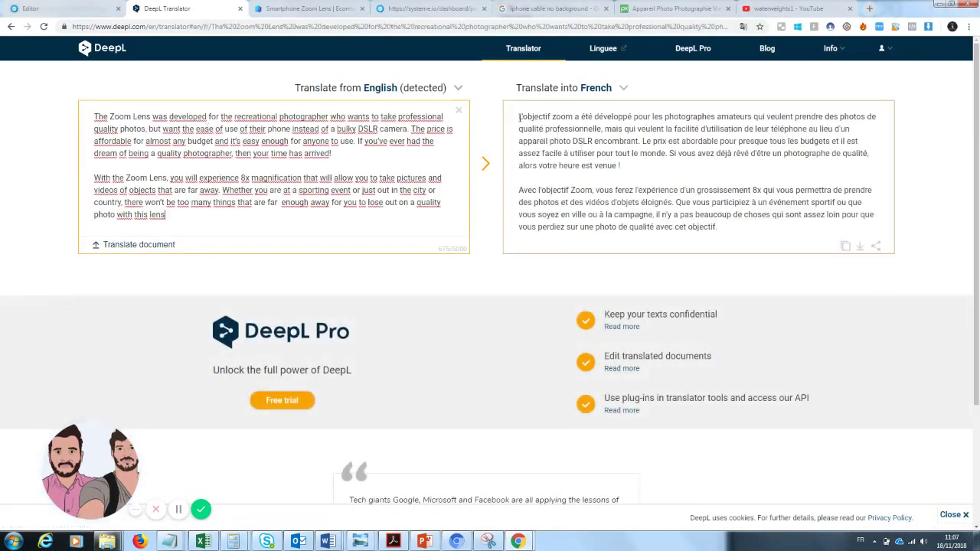
click(750, 234)
key(ctrl+a)
key(ctrl+c)
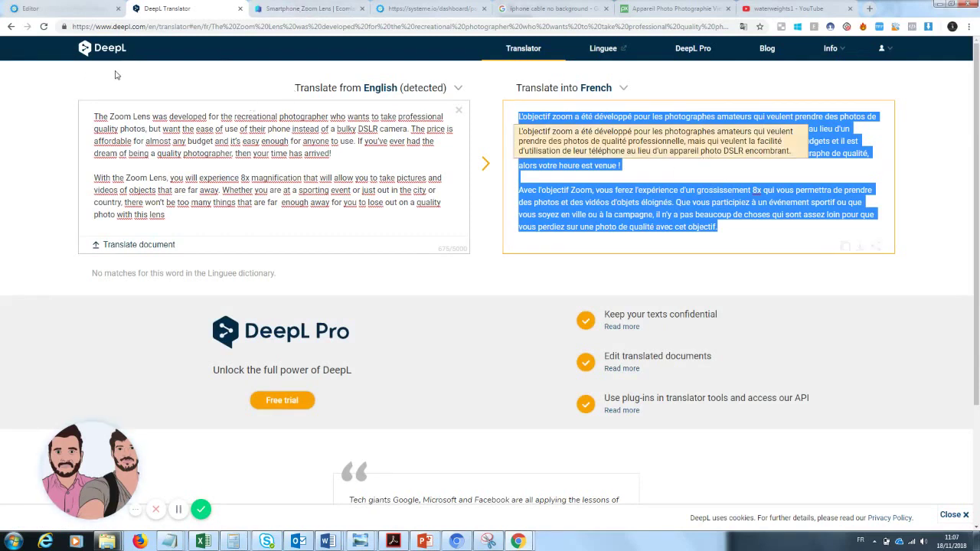
- Replace the "Copywritting" placeholder on the sales page with the copied French product description
click(48, 6)
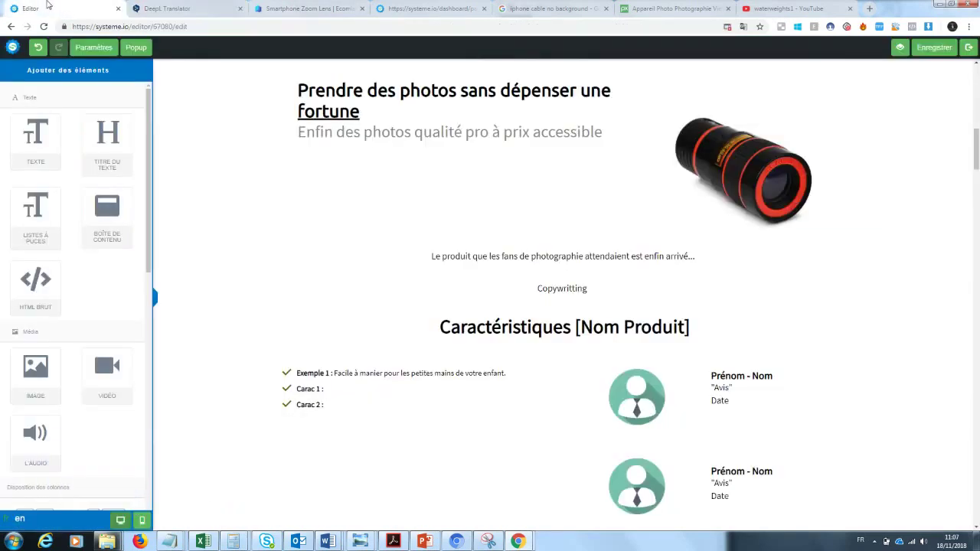
click(572, 289)
drag(588, 290, 422, 291)
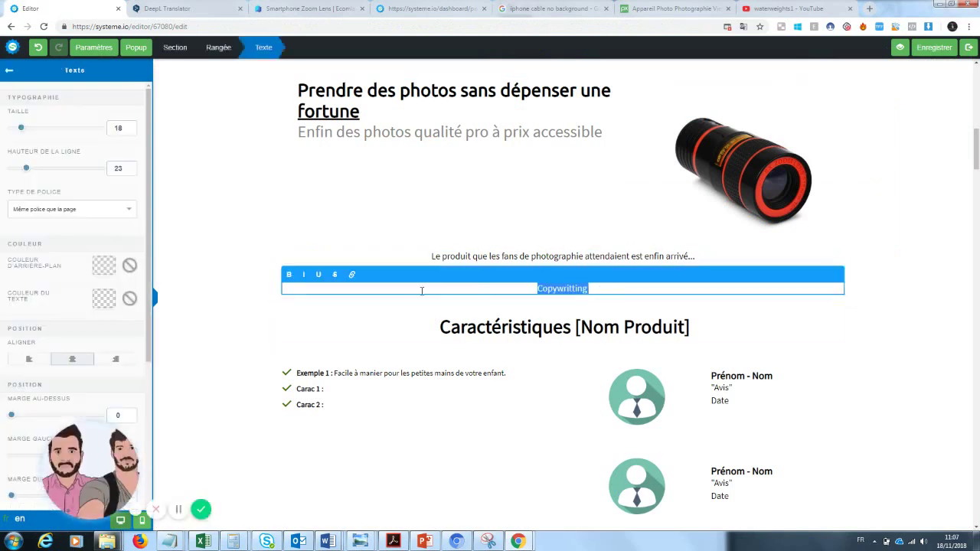
key(BackSpace)
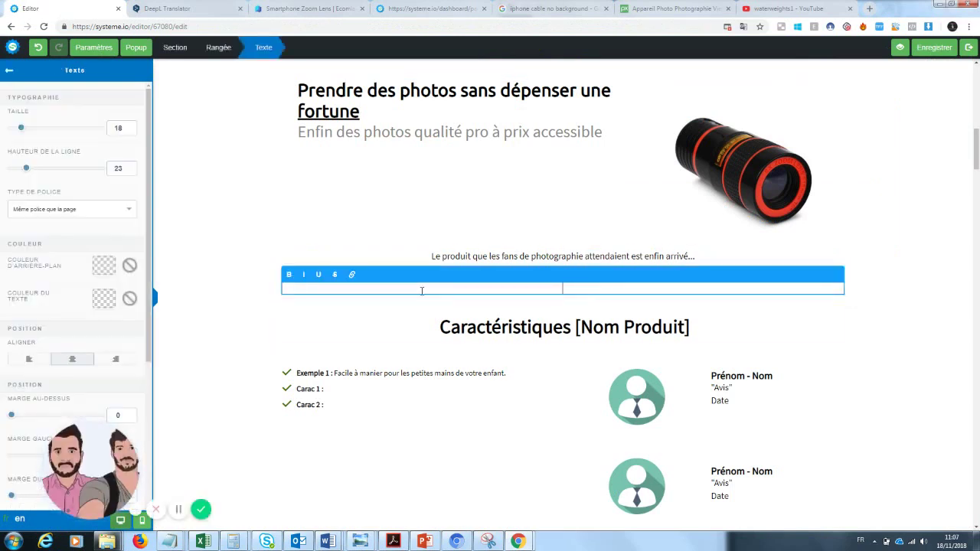
key(ctrl+v)
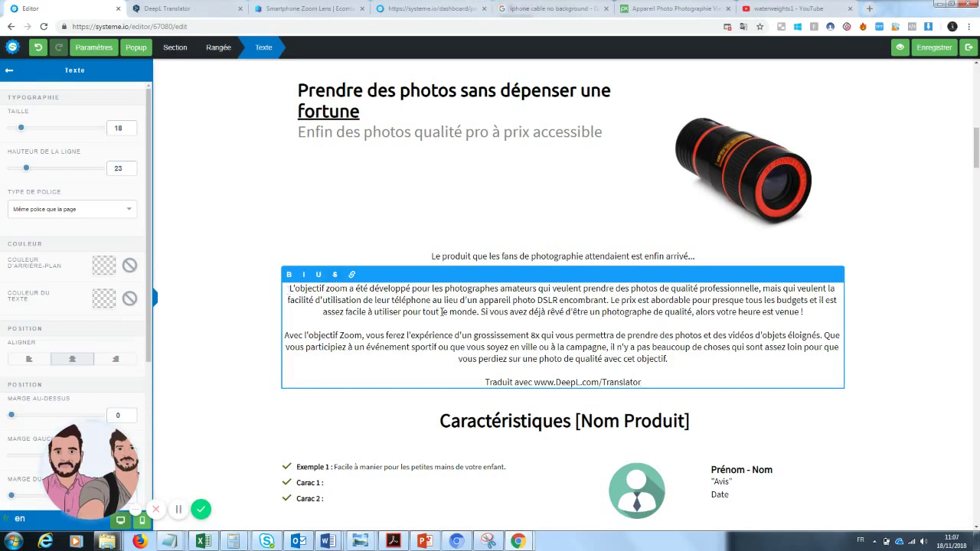
- Increase the margins above and below the "Le produit que les fans de photographie attendaient est enfin arrivé..." line
click(539, 257)
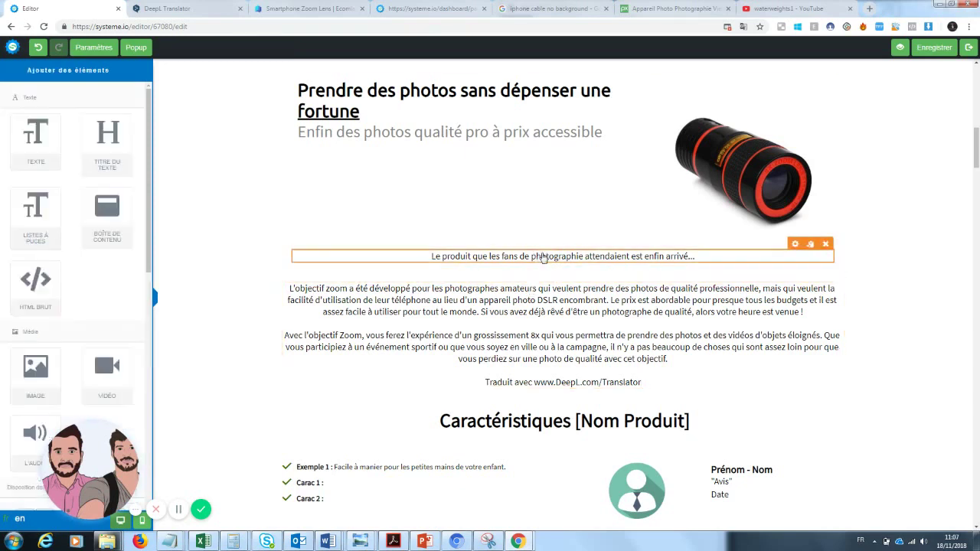
click(539, 257)
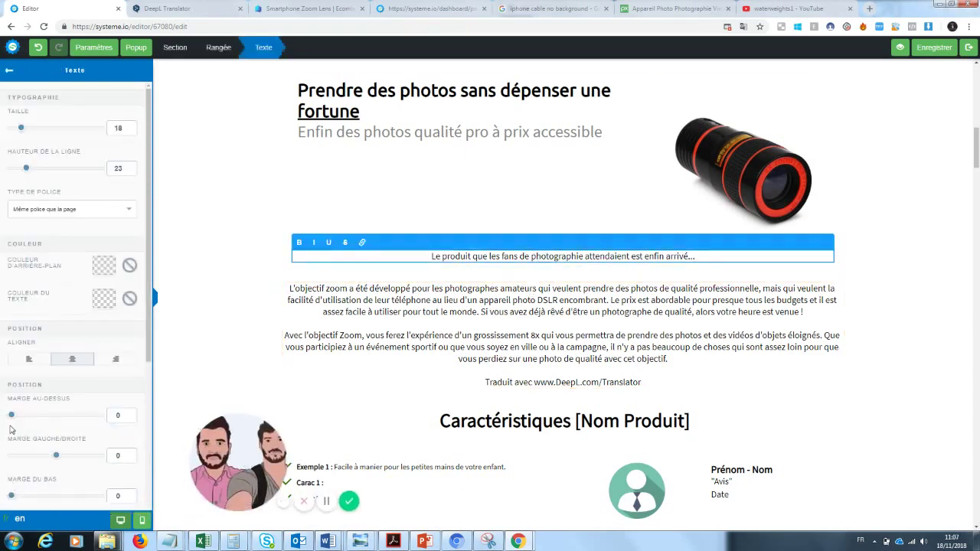
mouse_move(11, 416)
mouse_down()
mouse_move(39, 423)
mouse_move(14, 424)
mouse_up()
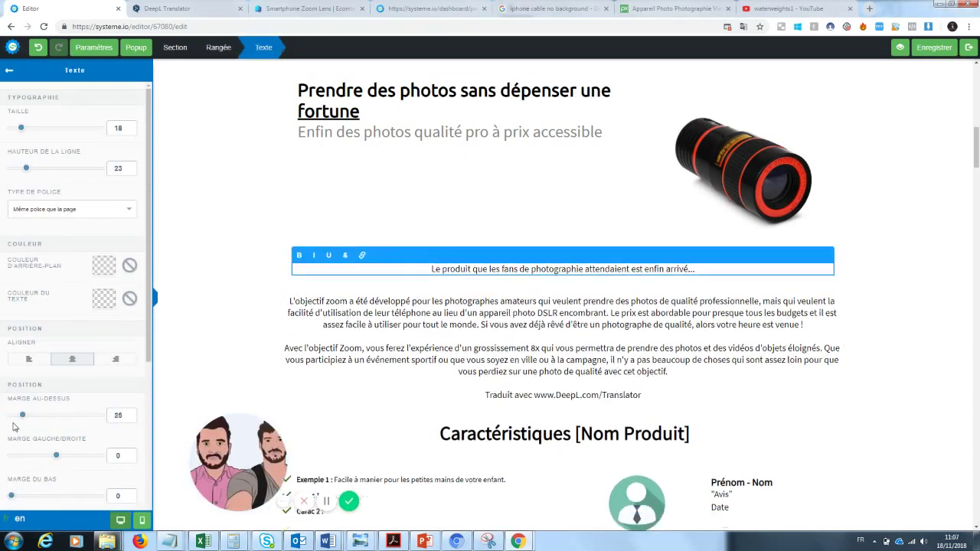
drag(13, 496, 32, 496)
click(573, 414)
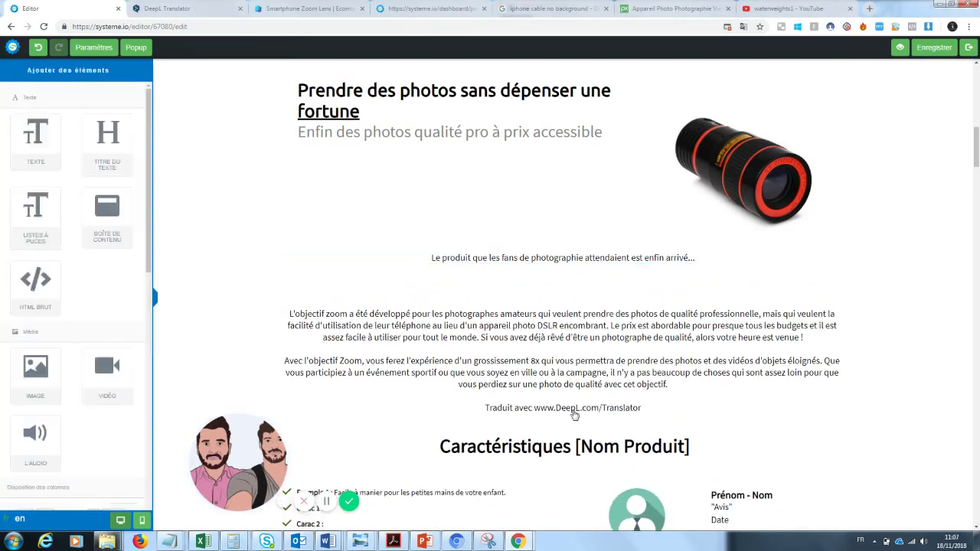
click(601, 400)
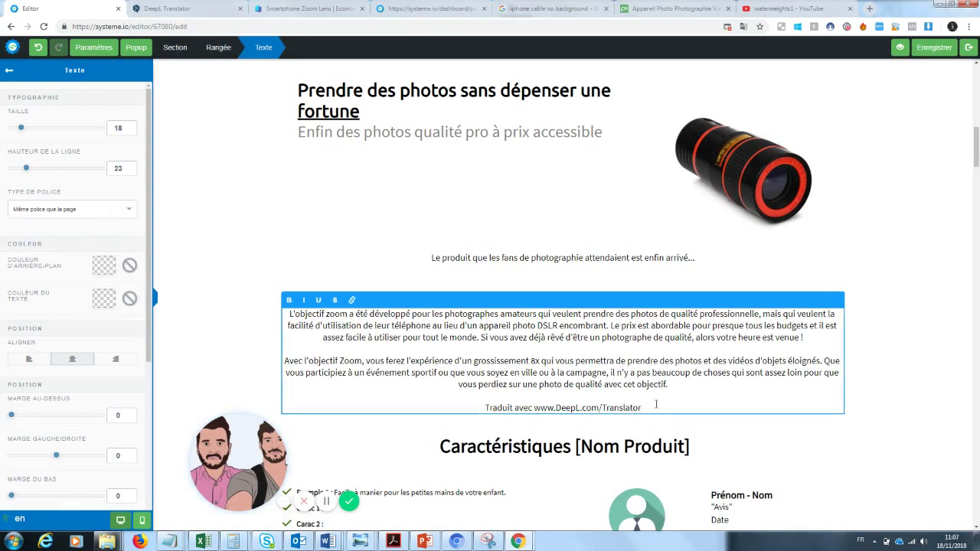
drag(600, 399, 412, 421)
key(BackSpace)
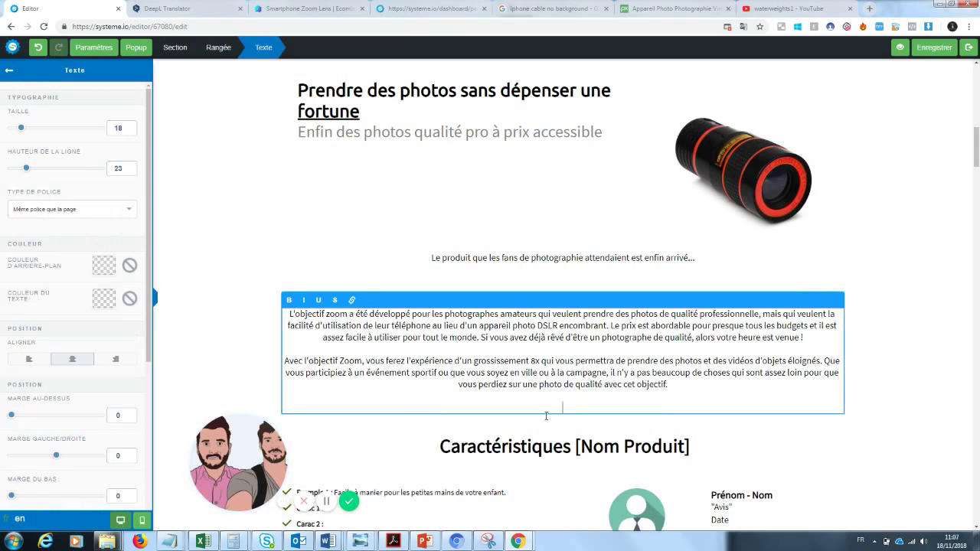
drag(12, 497, 25, 498)
click(964, 294)
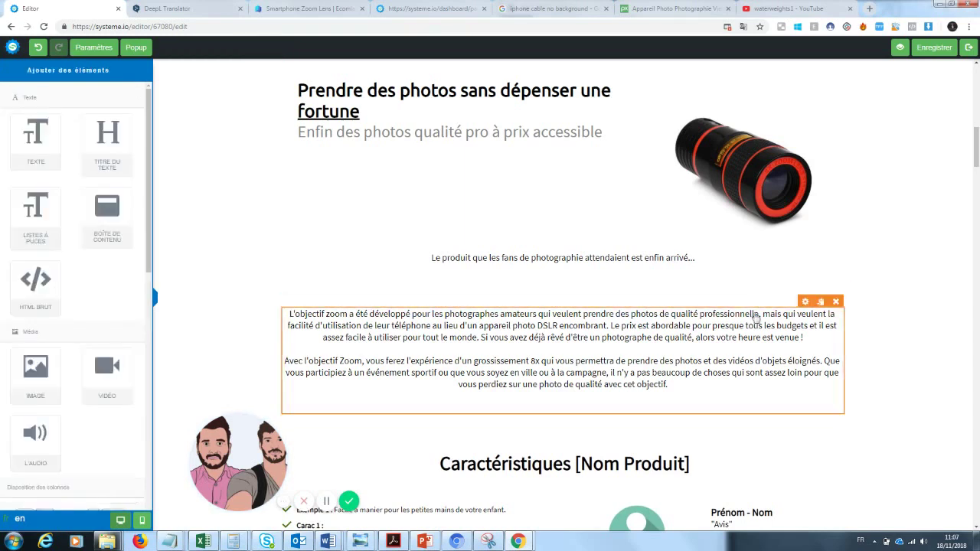
- Left-align the French description text and set its font size to 25
click(573, 361)
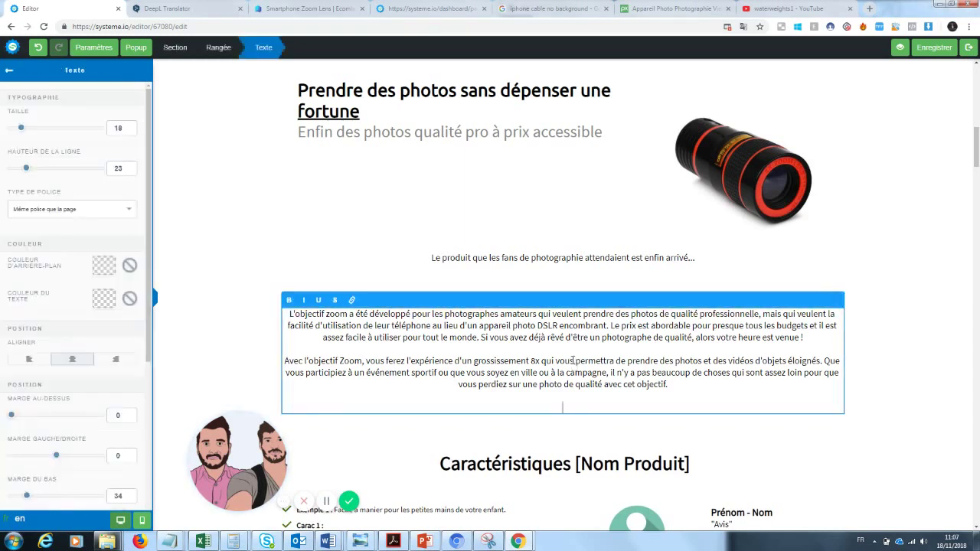
click(27, 363)
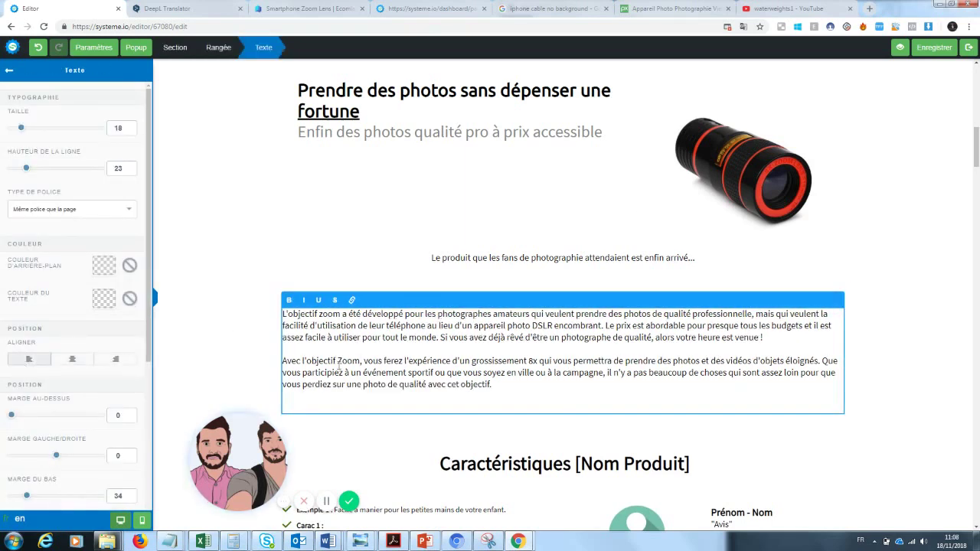
click(913, 319)
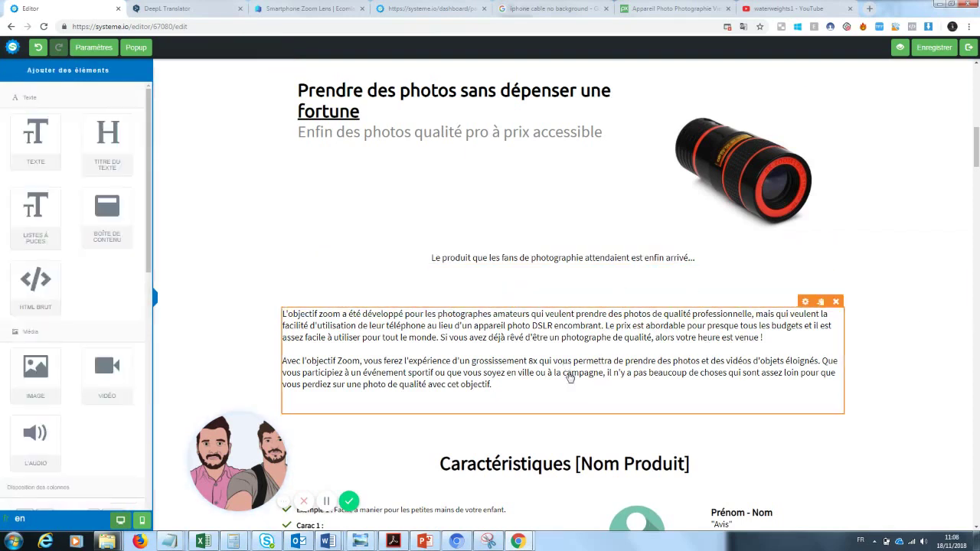
click(532, 377)
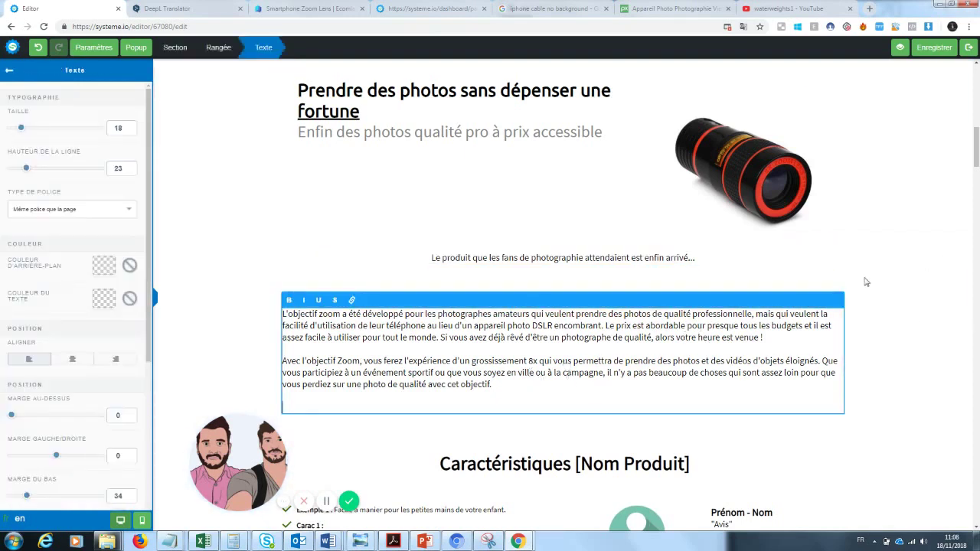
drag(539, 401, 281, 314)
drag(21, 128, 28, 130)
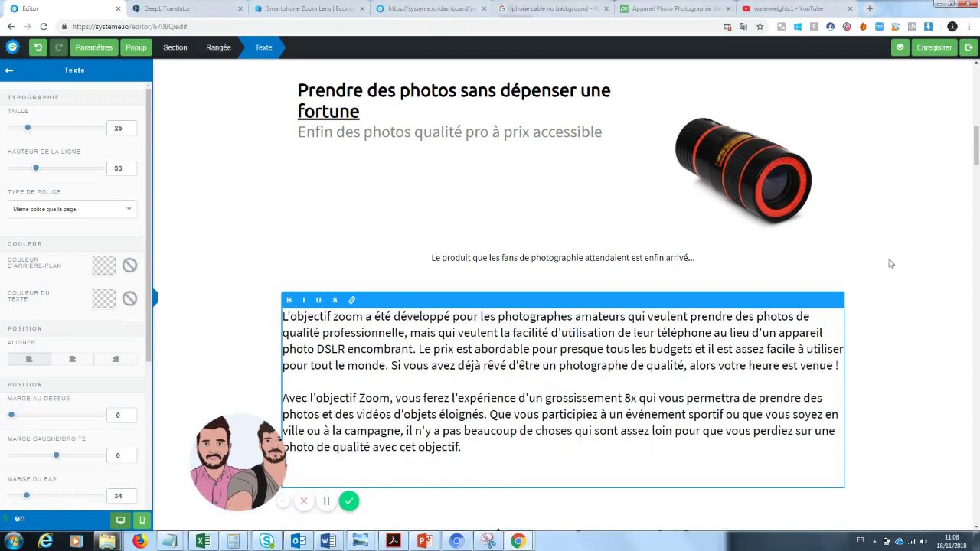
click(888, 264)
- Replace the first bullet under "Caractéristiques [Nom Produit]" with "Photos de grandes qualités : une qualité pro pour un équipement mini"
scroll(853, 182, up, 10)
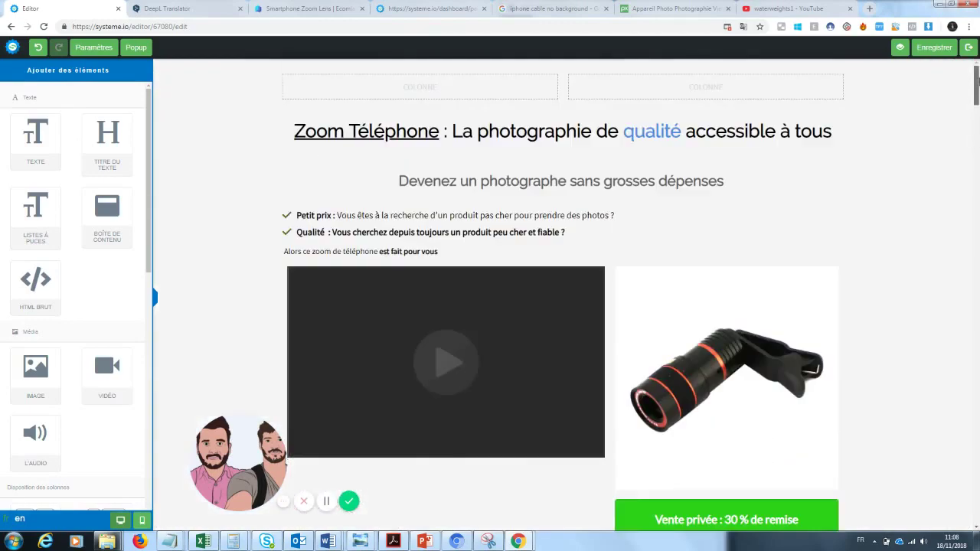
drag(976, 81, 971, 191)
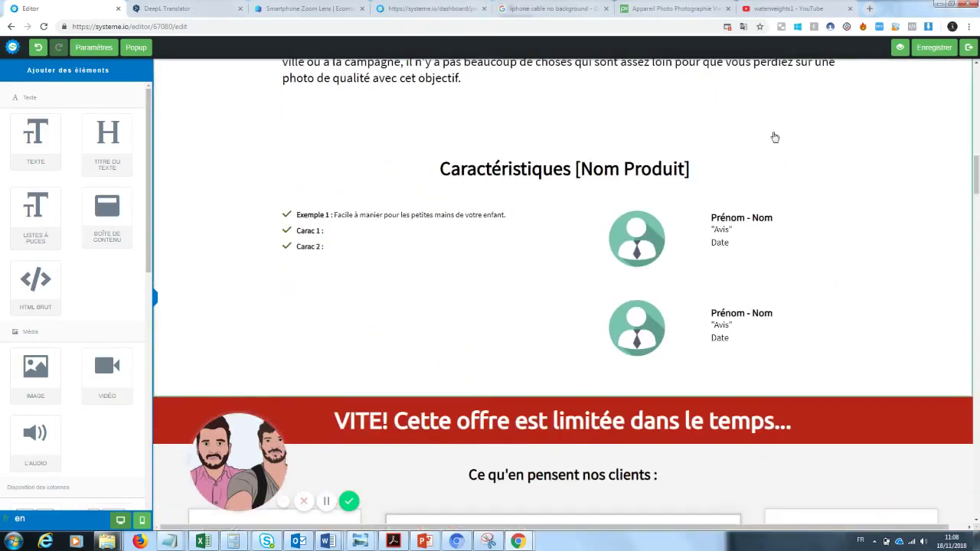
click(357, 221)
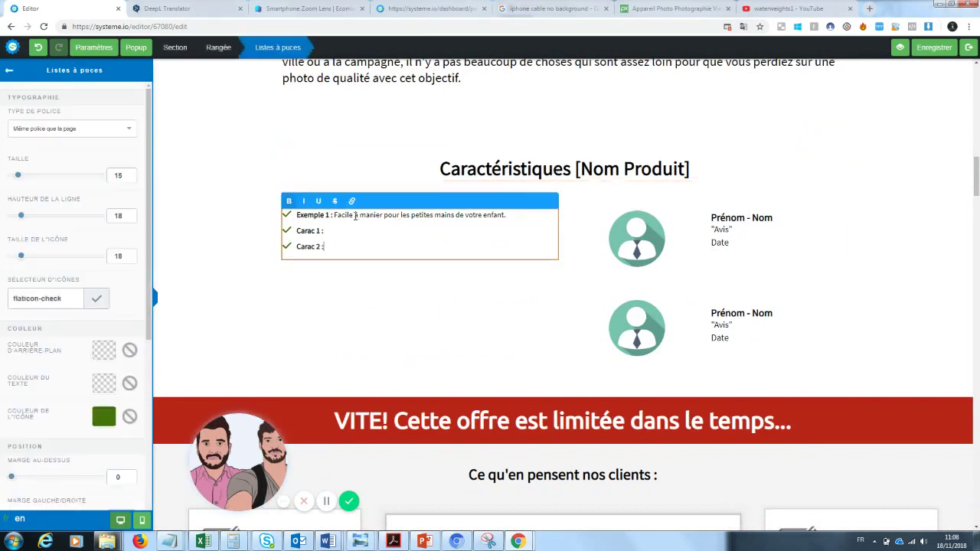
drag(510, 215, 299, 217)
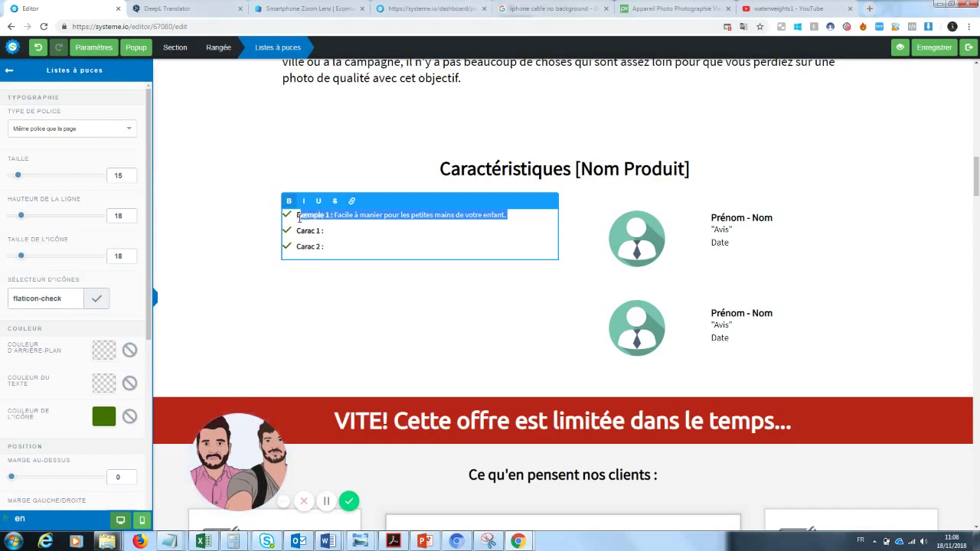
key(BackSpace)
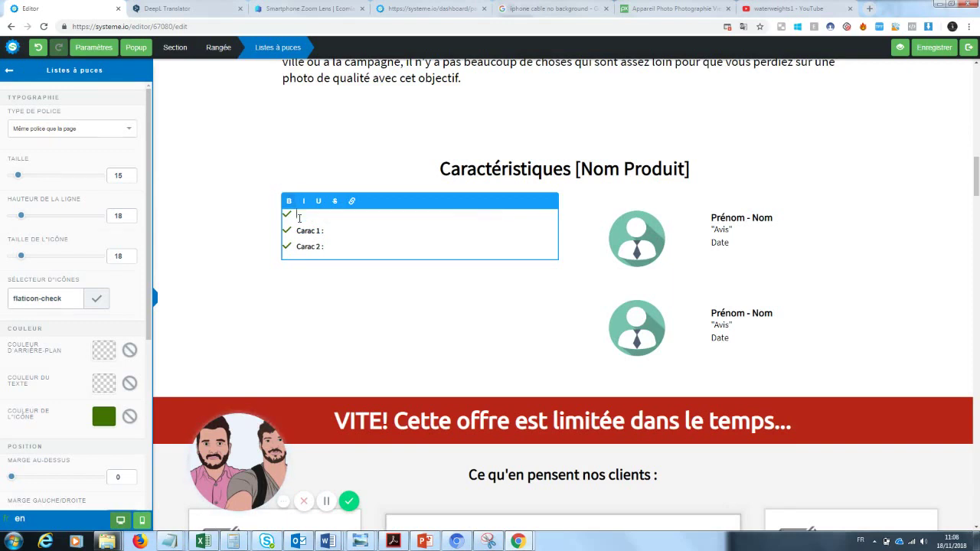
text(Photos de grandes qualités)
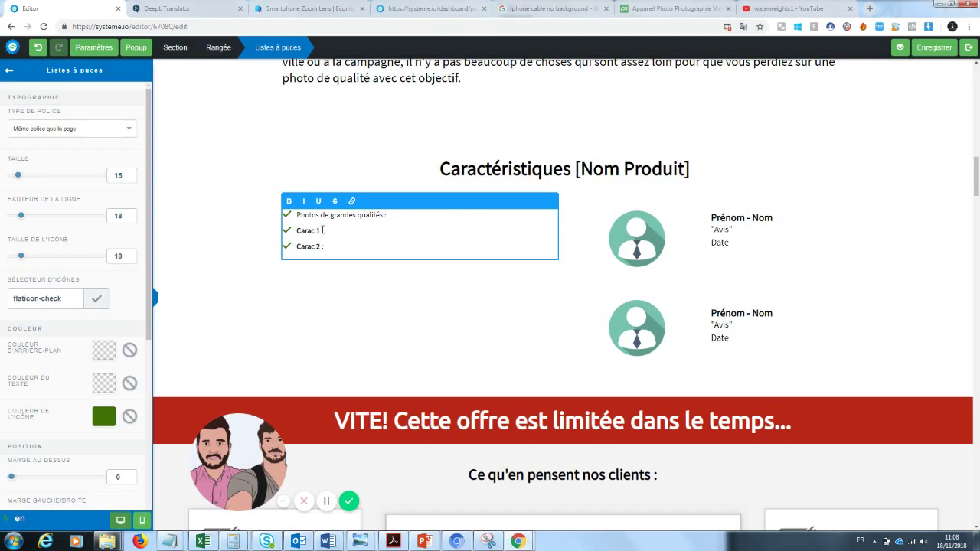
text( : une)
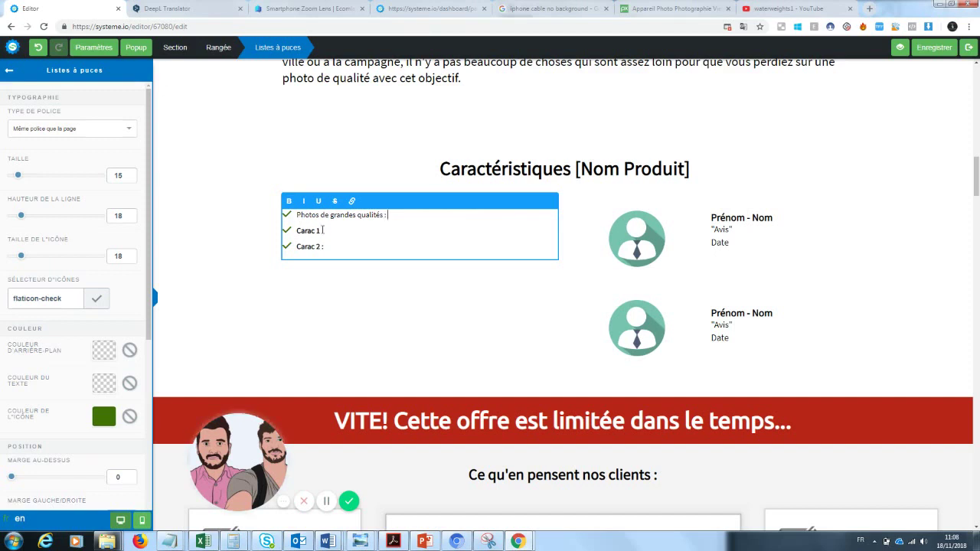
text( qualité pro)
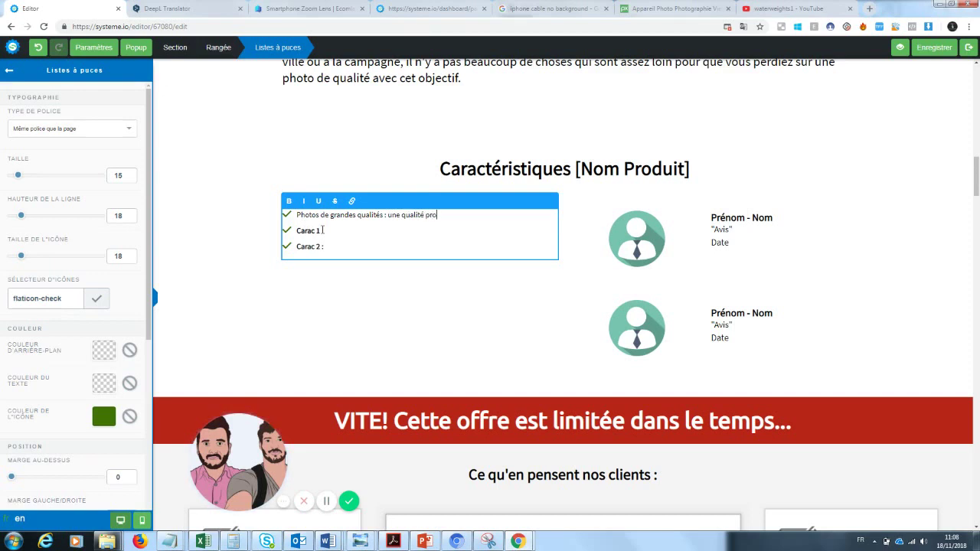
text( pour un équipement mini)
- Rename the "Carac 1" label as "Pratique" and make the "Photos de grandes qualités" label bold
drag(321, 230, 296, 231)
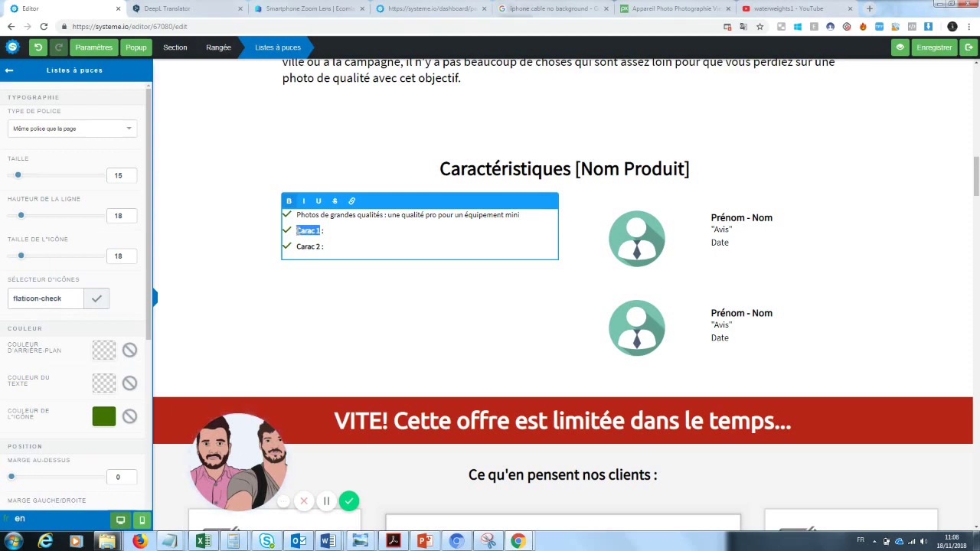
text(Pratique)
drag(383, 215, 295, 215)
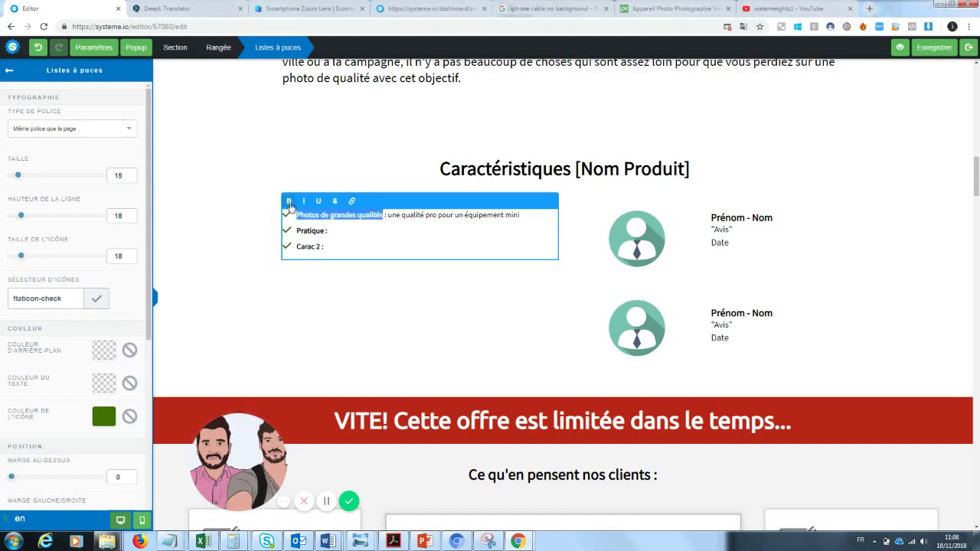
- Add the description "se met dans la poche" after the "Pratique :" label
click(340, 232)
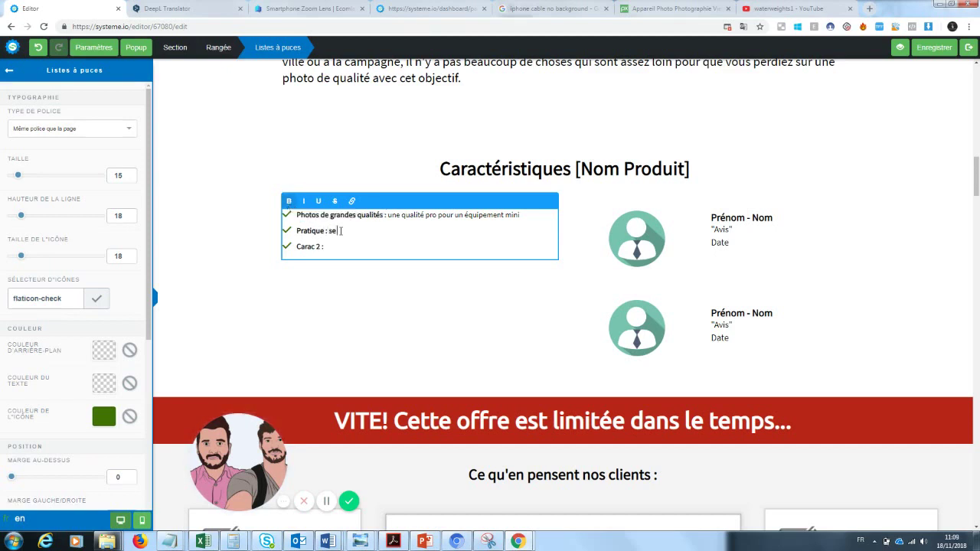
text(se met dans la poche sans auc)
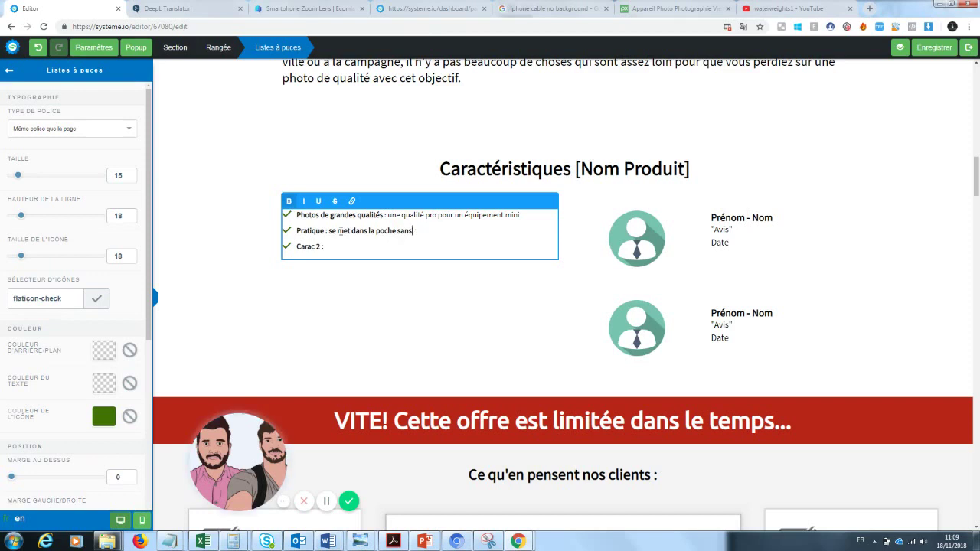
key(BackSpace)
key(BackSpace)
key(BackSpace)
key(BackSpace)
text(pour une grande)
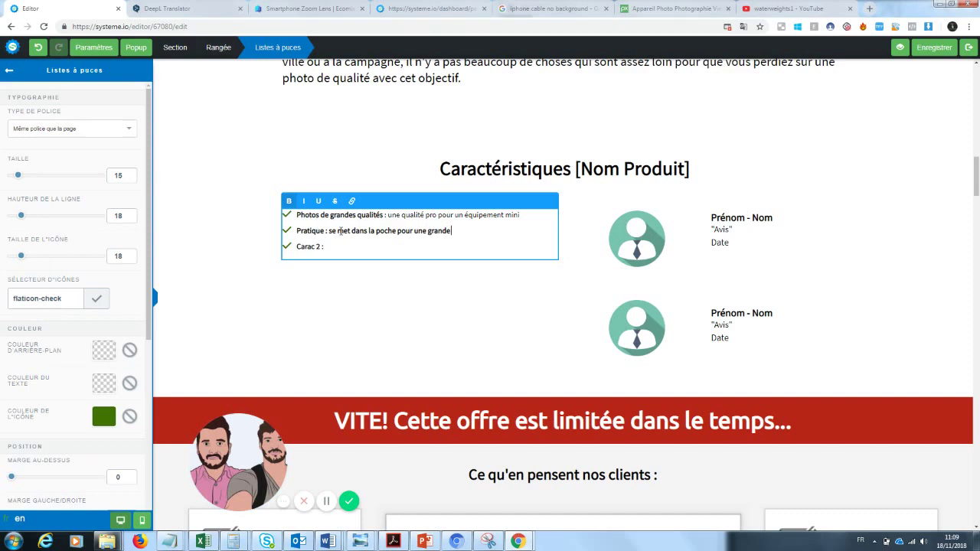
key(BackSpace)
key(BackSpace)
key(BackSpace)
key(BackSpace)
key(BackSpace)
key(BackSpace)
key(BackSpace)
key(BackSpace)
key(BackSpace)
key(BackSpace)
key(BackSpace)
key(BackSpace)
key(BackSpace)
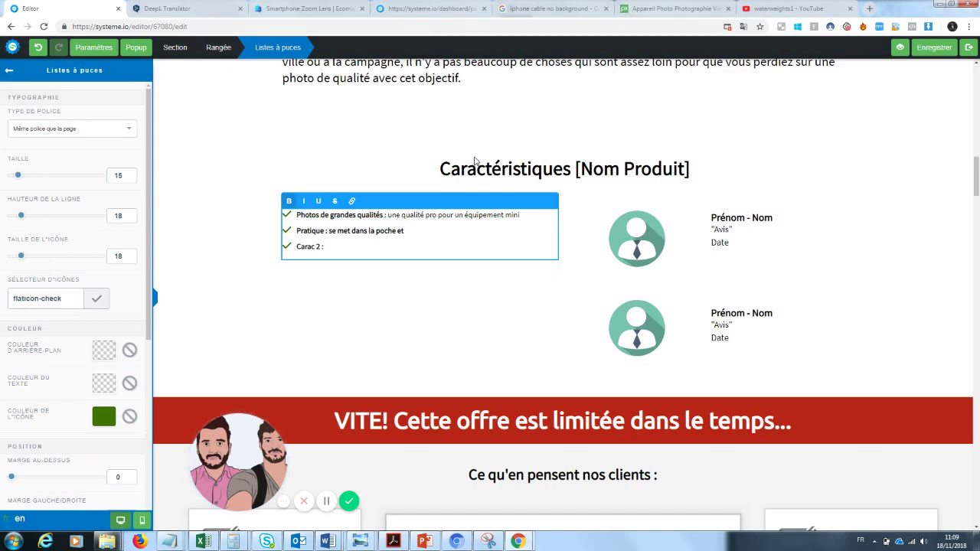
- Complete the "Pratique" bullet so that it ends with "et facile à emporter"
text(facile à)
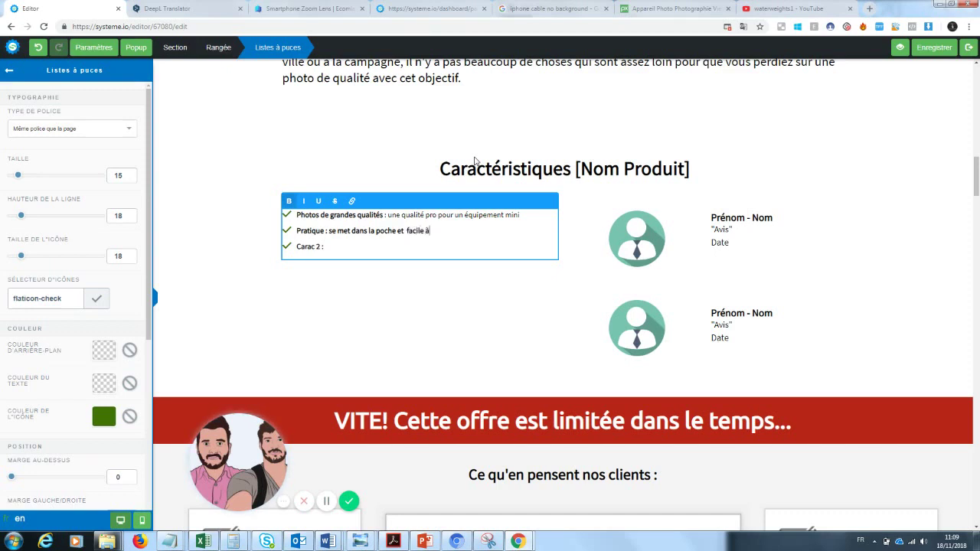
text( emporter)
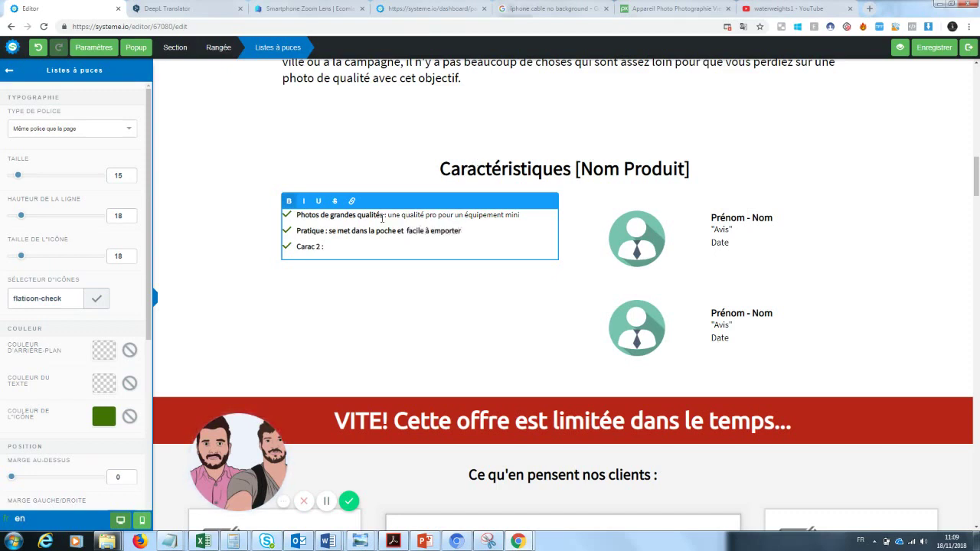
- Replace the "Carac 2" label with "Fiabilité" and describe it as "Une durée de vie plus grande que n'importe quel autre produit"
drag(320, 245, 299, 248)
key(BackSpace)
text(Fiabilit)
key(BackSpace)
text(Fiabilité : Une durée de vie plus grande )
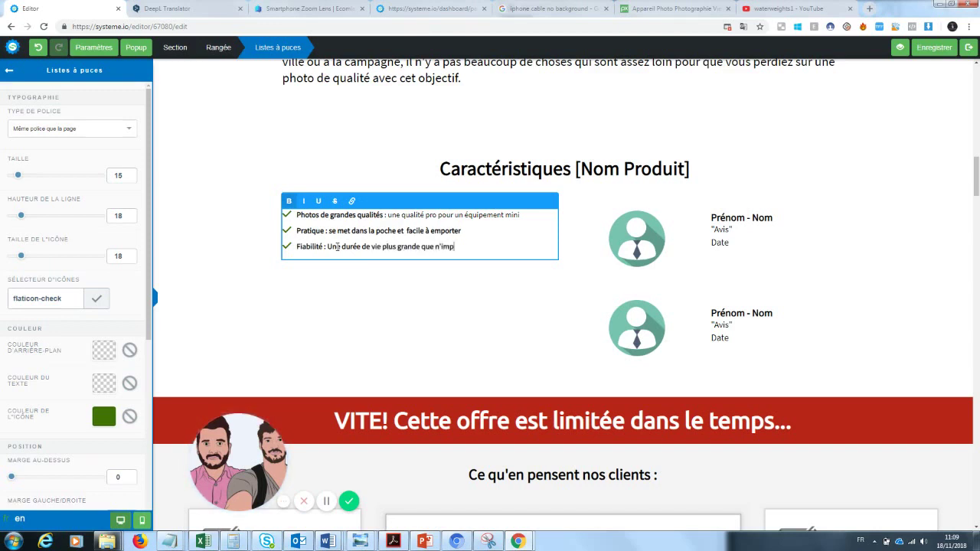
text(que n'importe quel autre produit pho)
- Replace the "Fiabilité" bullet's description with "Une garantie certifiée de la qualité de nos produits"
click(439, 247)
drag(541, 248, 327, 247)
text(Une garantie)
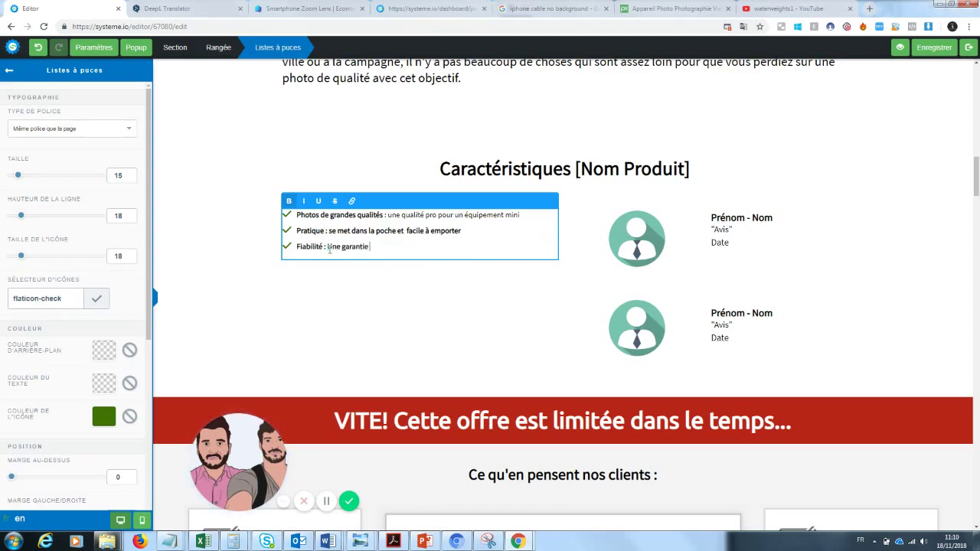
text( certifiée de la qualité)
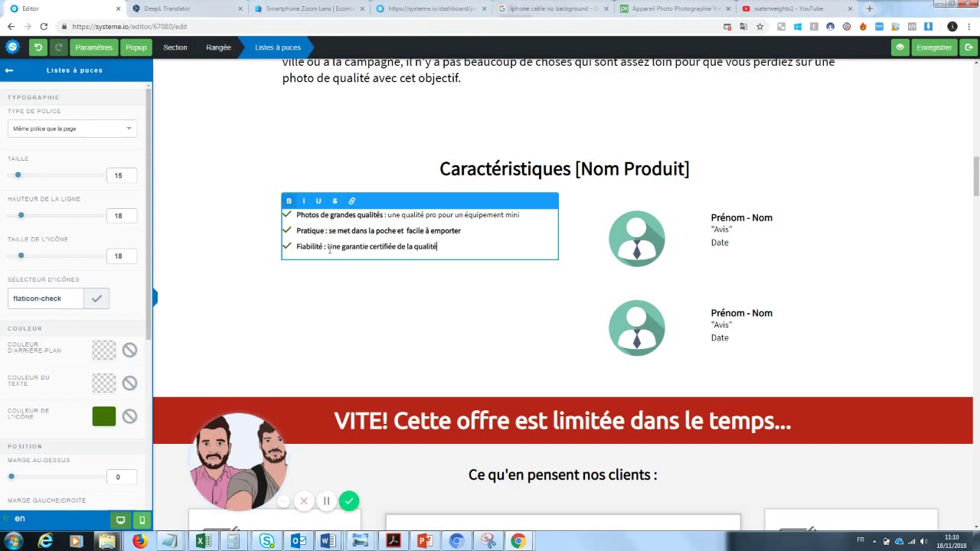
text( de nos produits)
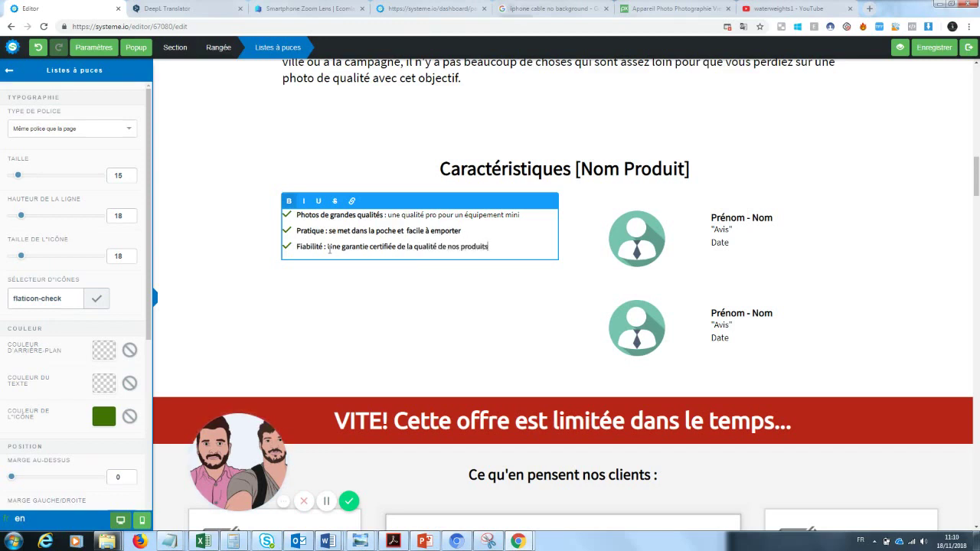
- Remove the bold formatting from the descriptions of the "Fiabilité" and "Pratique" bullets, keeping their labels bold
drag(328, 246, 484, 257)
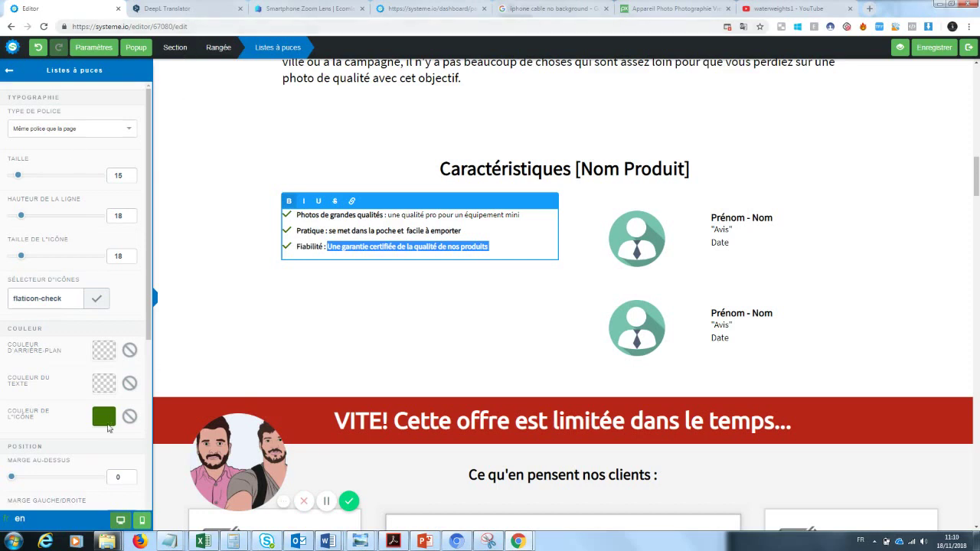
click(290, 201)
click(457, 231)
drag(457, 231, 329, 230)
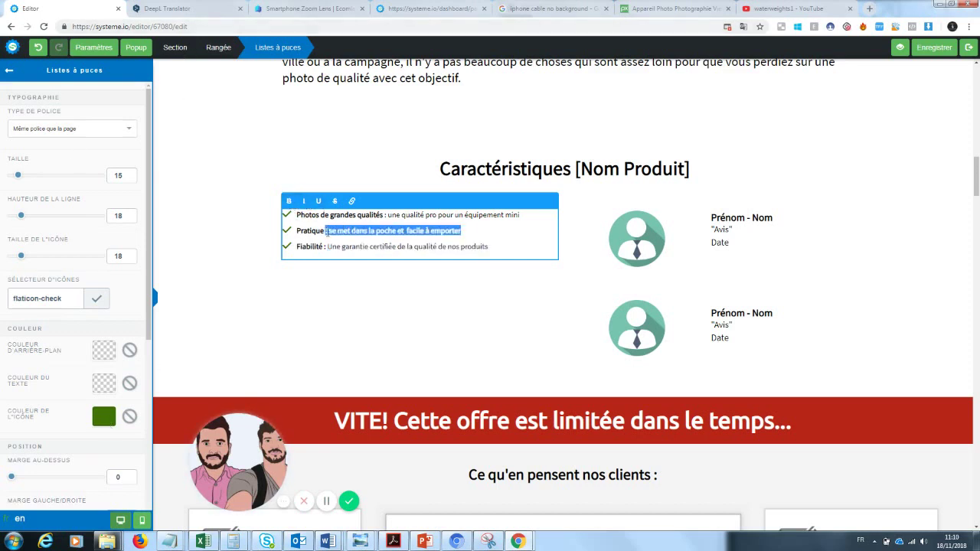
click(467, 291)
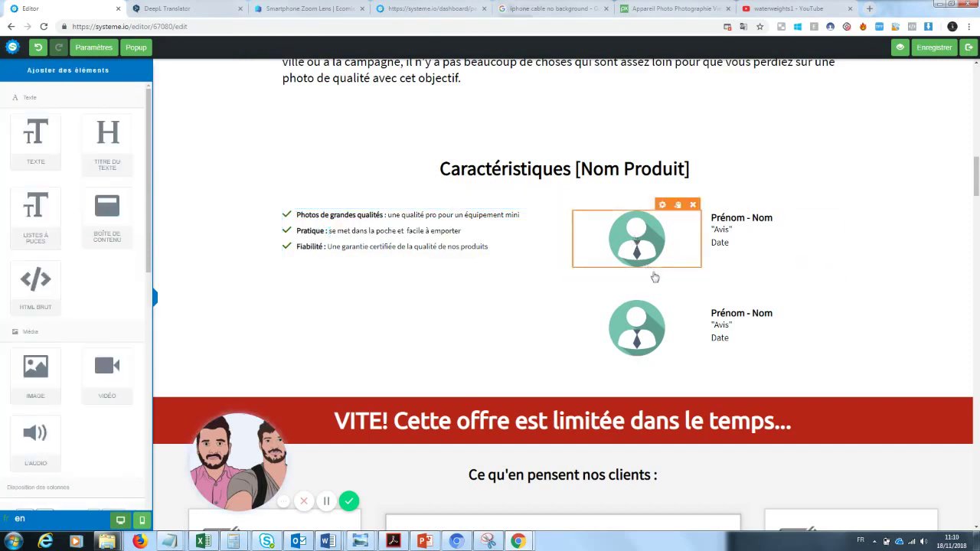
click(564, 172)
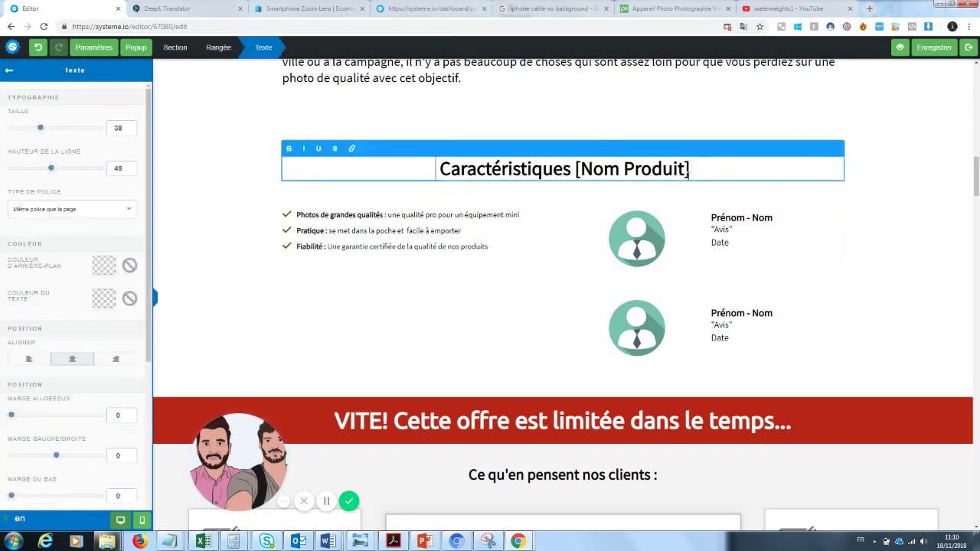
click(739, 289)
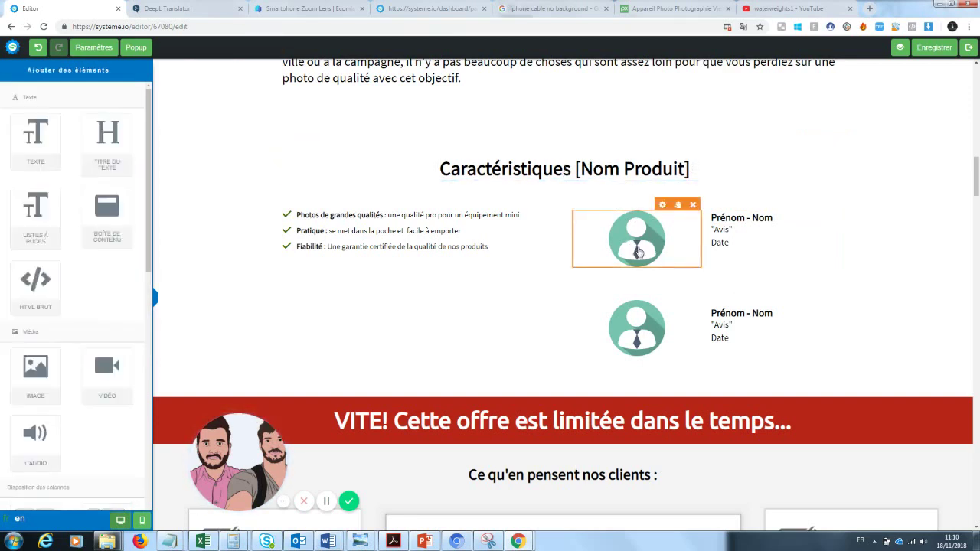
- Replace the first testimonial's avatar with the uploaded photo of the lens accessories on a wooden floor
click(639, 249)
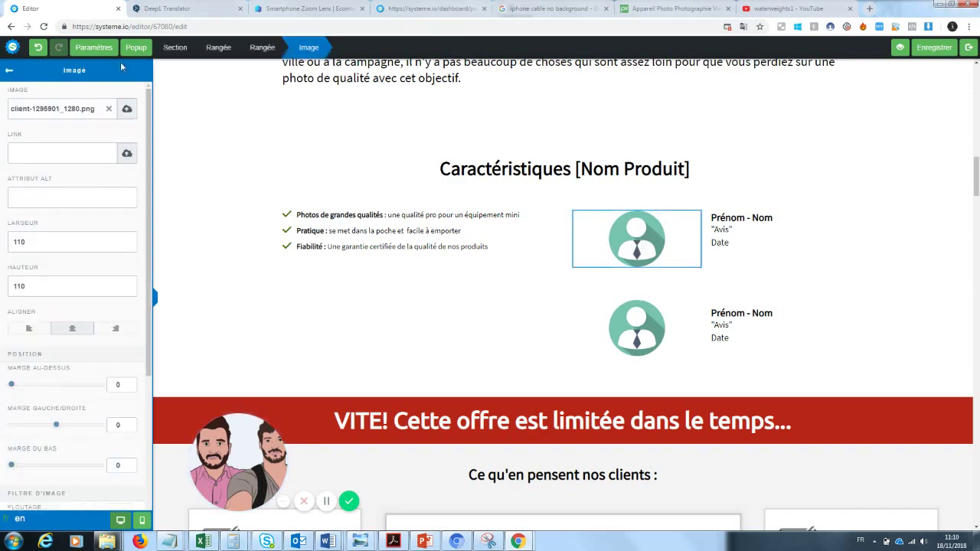
click(109, 108)
click(127, 108)
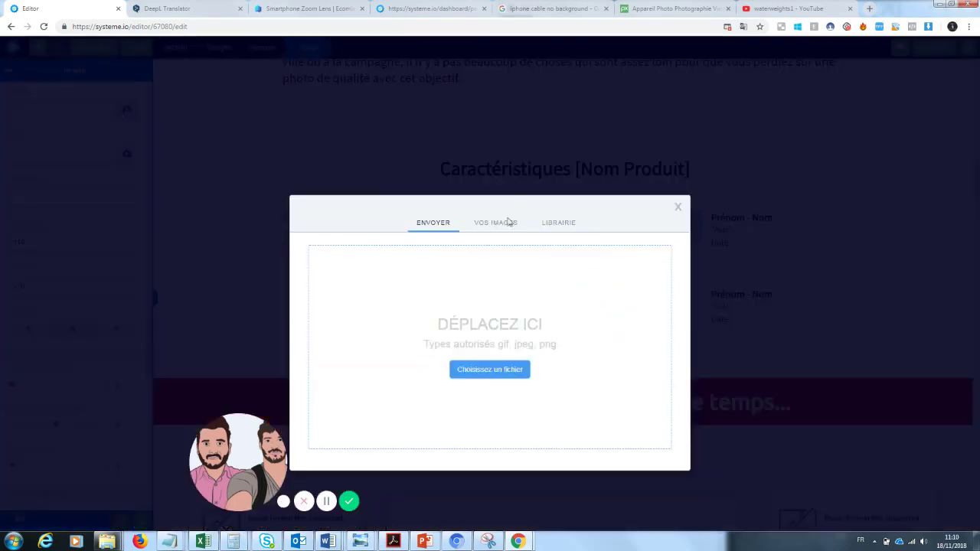
click(505, 222)
click(341, 317)
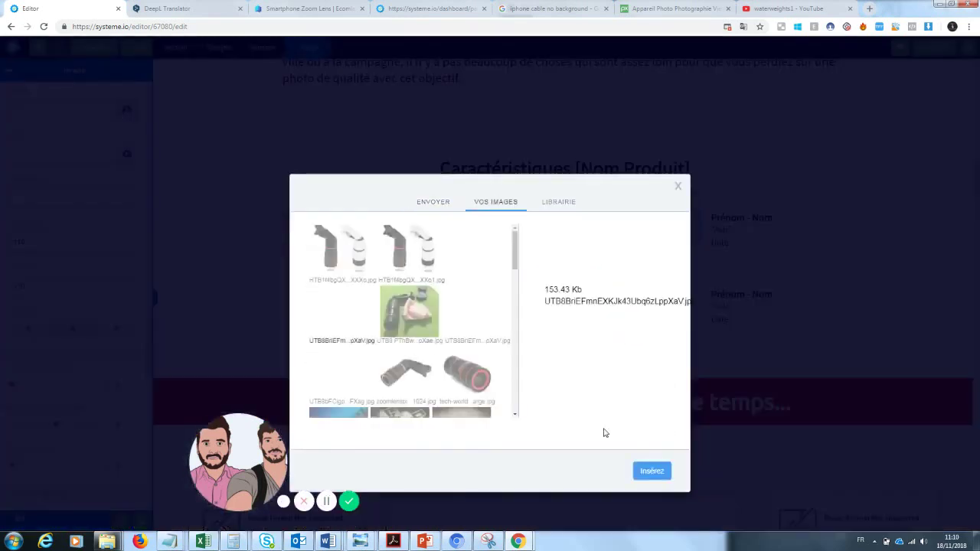
click(663, 476)
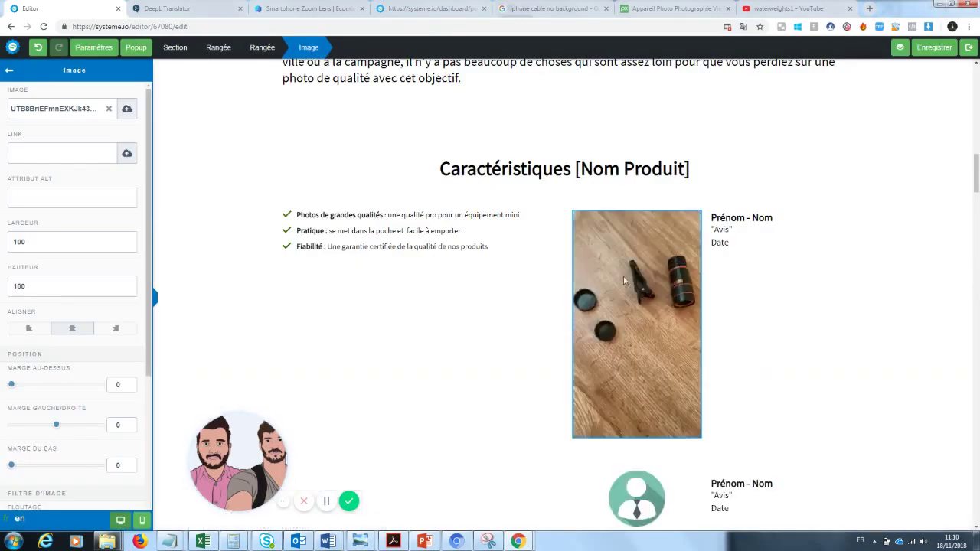
- Resize the wooden-floor testimonial photo to a width of 200 and a height of 300
click(656, 310)
click(657, 311)
drag(72, 248, 2, 259)
text(200)
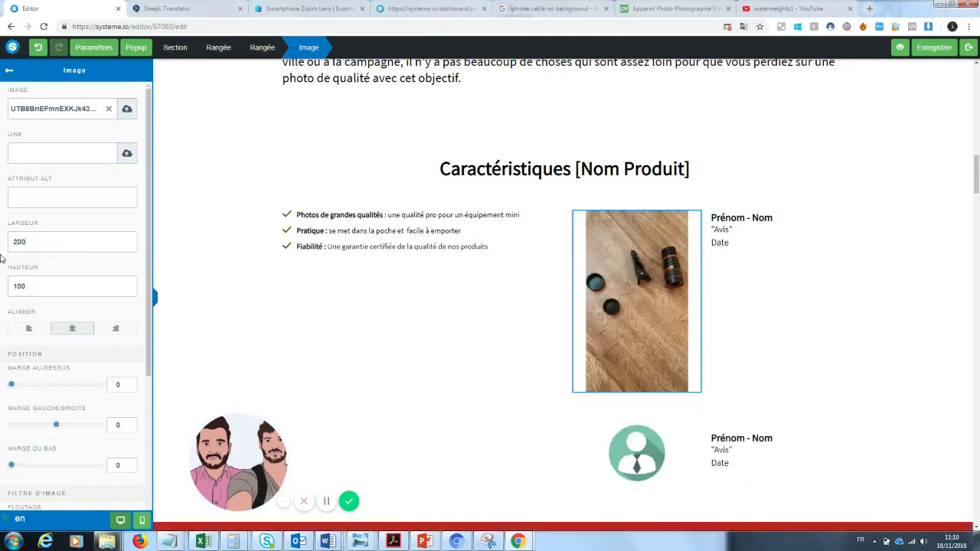
drag(38, 286, 2, 288)
text(200)
drag(29, 285, 2, 291)
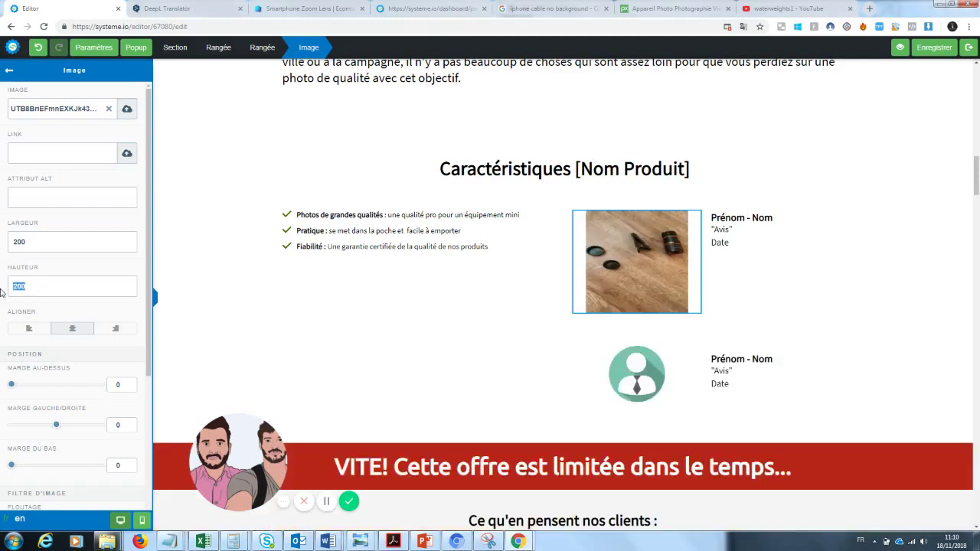
text(300)
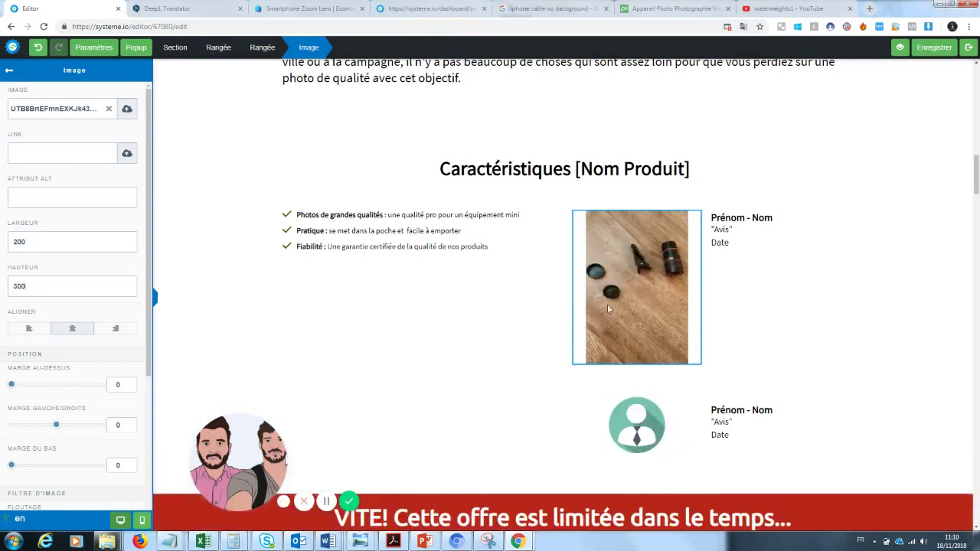
click(844, 298)
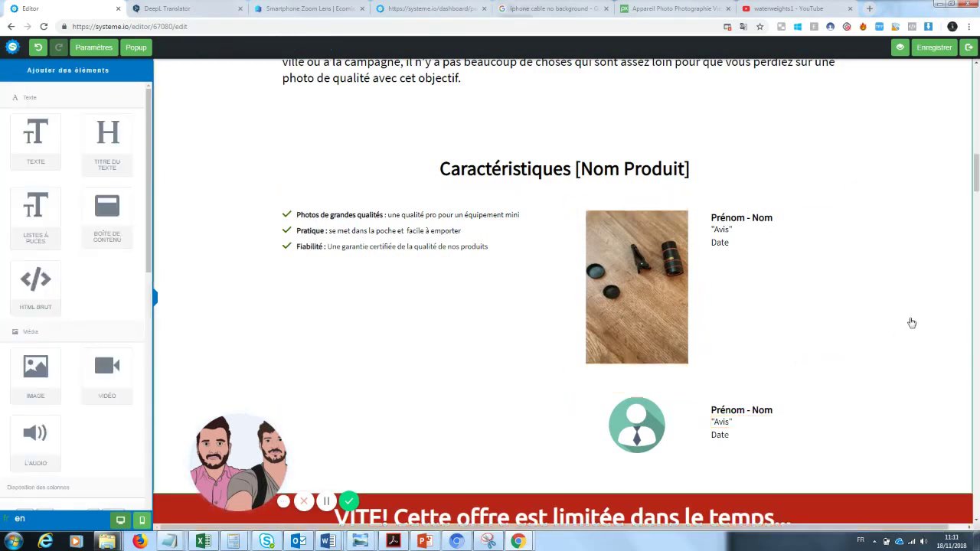
- Try to add a 1/3–2/3 column row in the empty space below the feature list
click(390, 301)
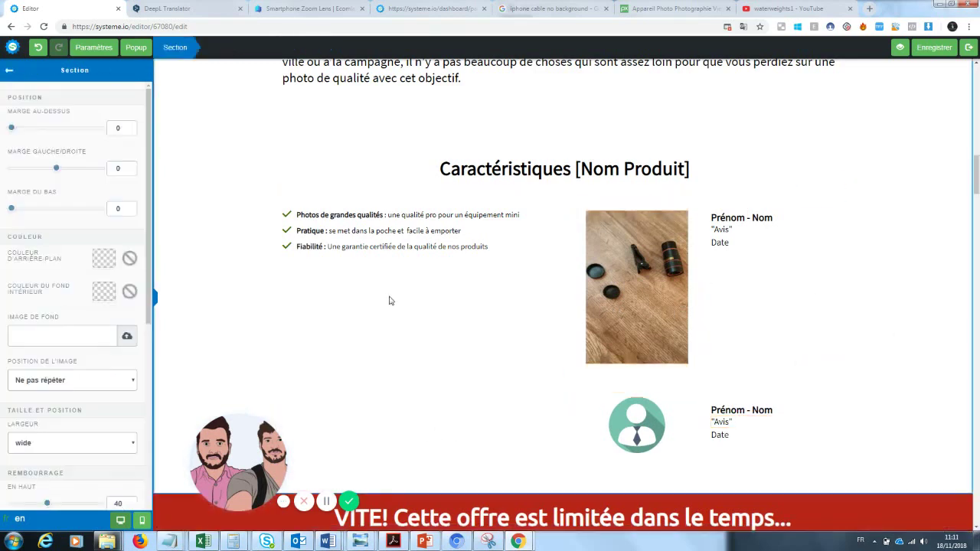
click(9, 71)
mouse_move(36, 368)
mouse_down()
mouse_move(440, 417)
mouse_move(50, 332)
mouse_move(35, 367)
mouse_up()
scroll(143, 321, down, 3)
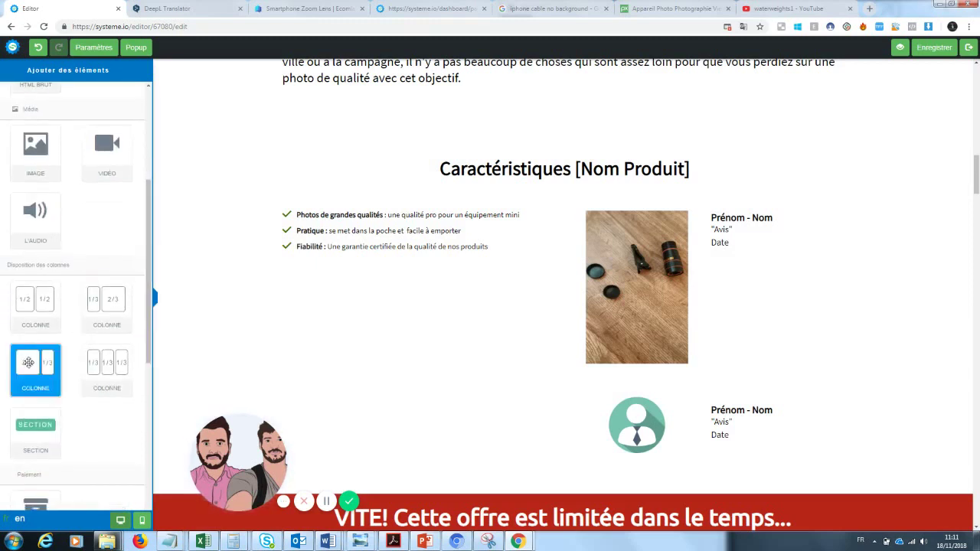
drag(86, 305, 389, 357)
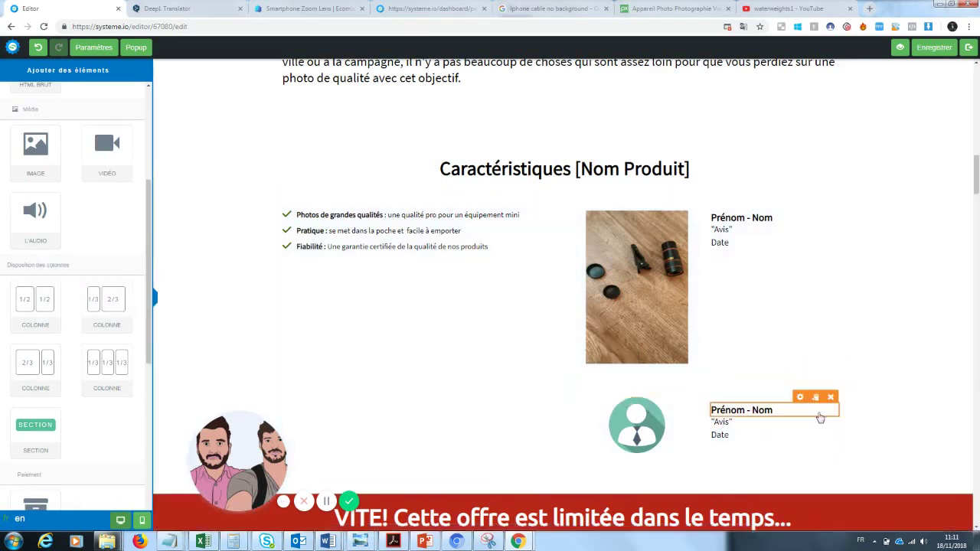
- Delete the second placeholder testimonial row and add a full-width 1/3–2/3 column row at the end of the features section
click(835, 369)
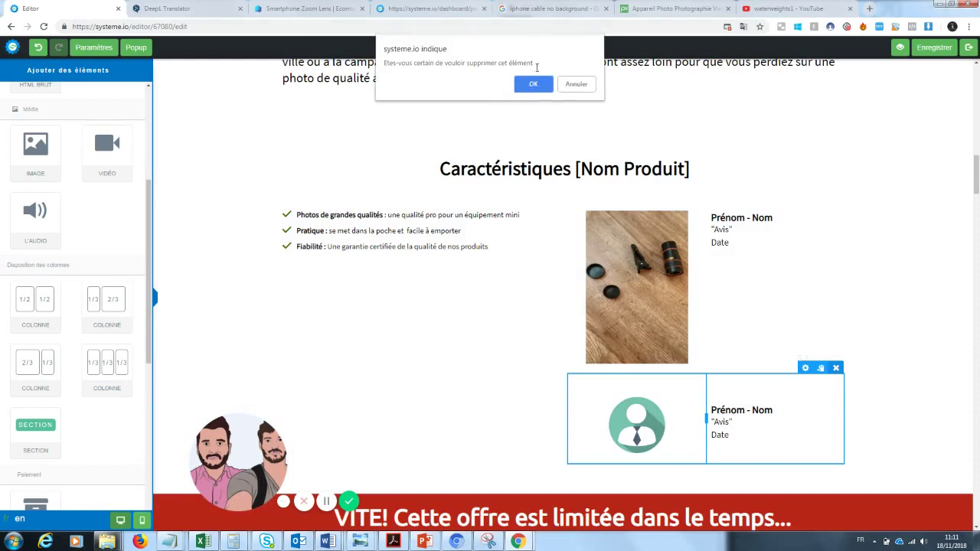
click(537, 85)
drag(977, 170, 978, 179)
drag(109, 315, 466, 277)
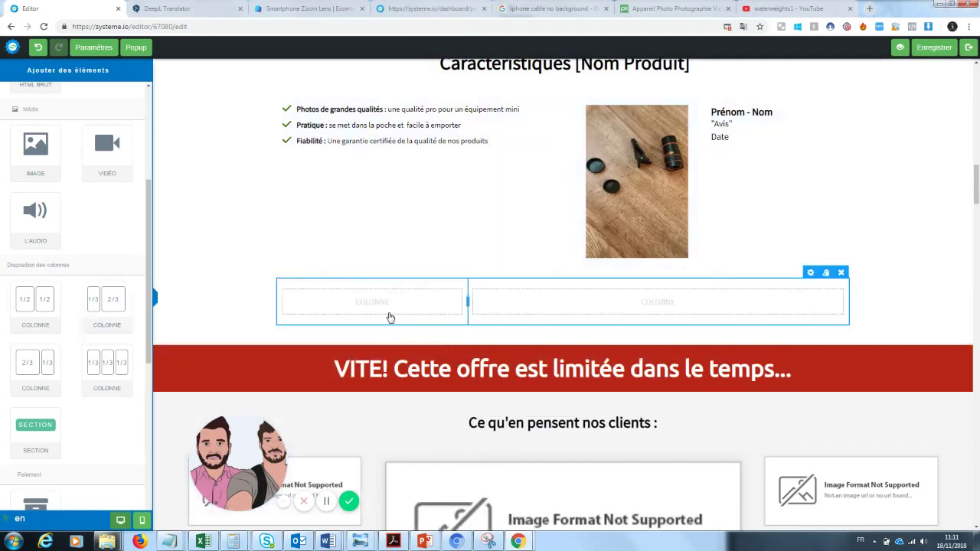
- Add an image element to the new row's narrow column and insert the uploaded wooden-floor photo into it
drag(35, 150, 425, 308)
click(408, 329)
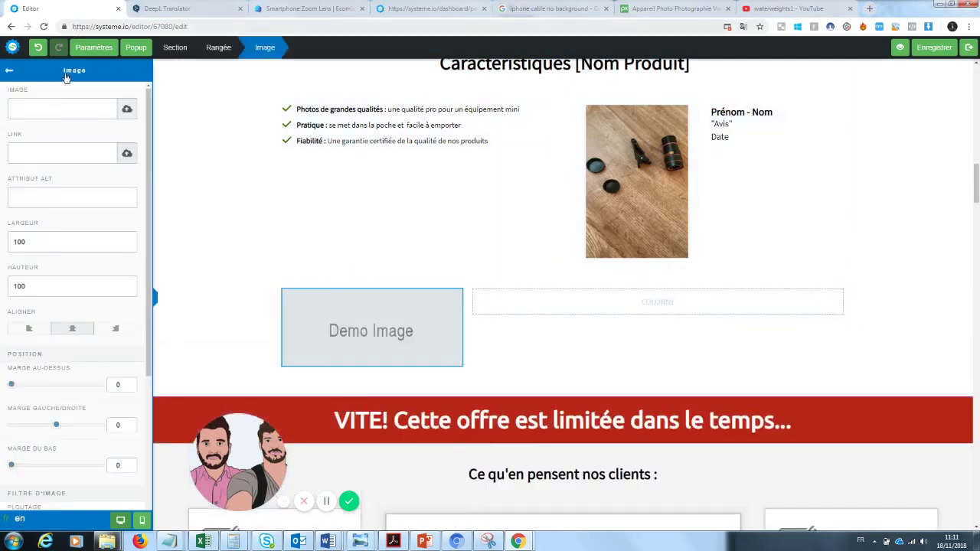
click(125, 109)
click(502, 226)
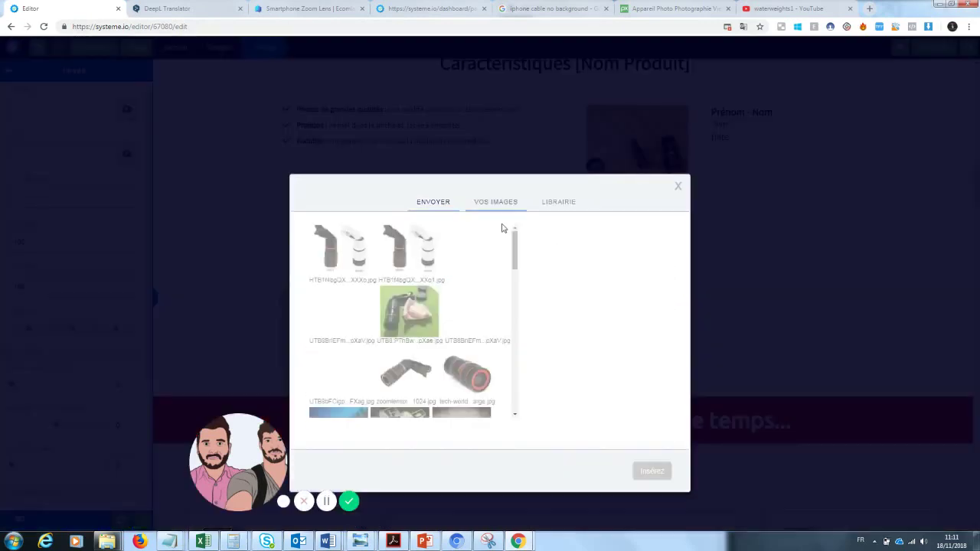
click(504, 329)
click(643, 473)
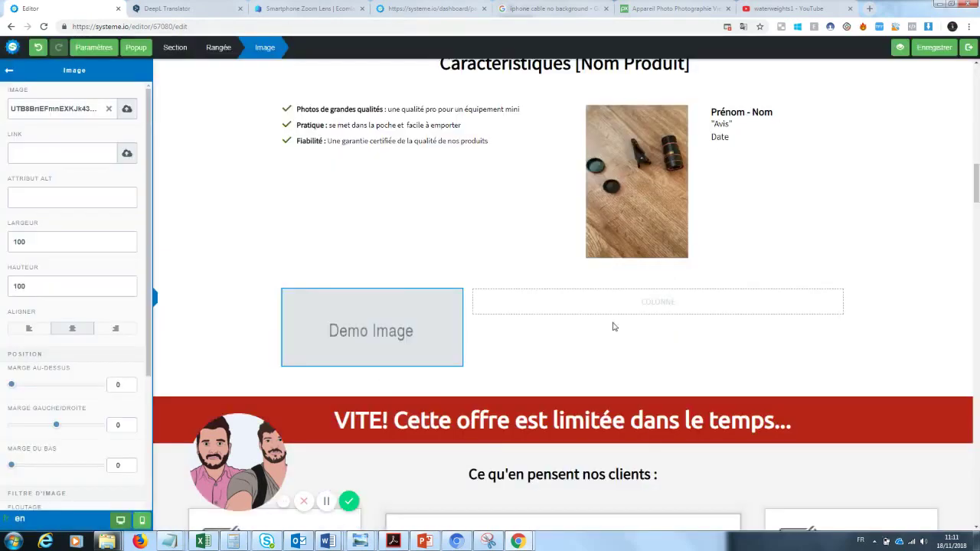
click(505, 362)
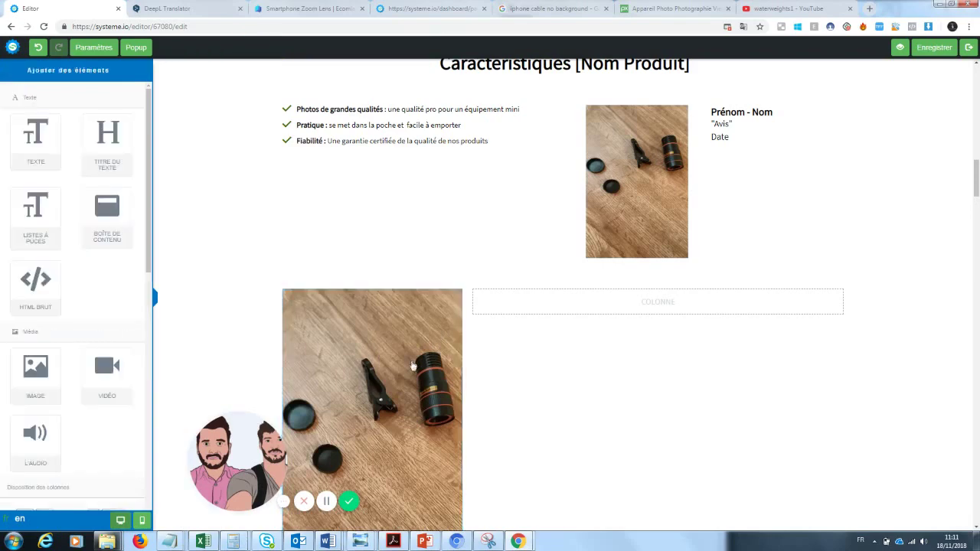
- Replace the new row's photo with the uploaded one on the green background and add a text element to the wide column
click(388, 354)
click(107, 108)
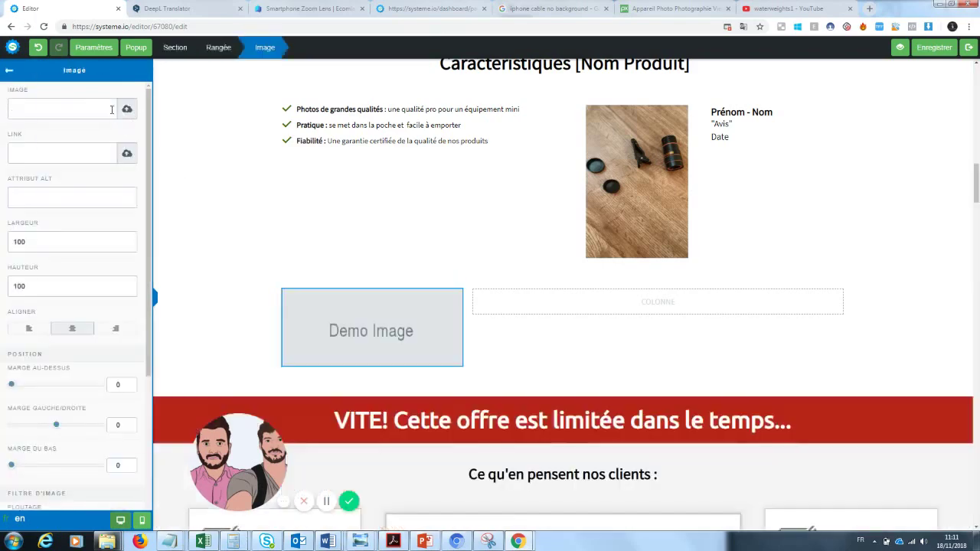
click(127, 107)
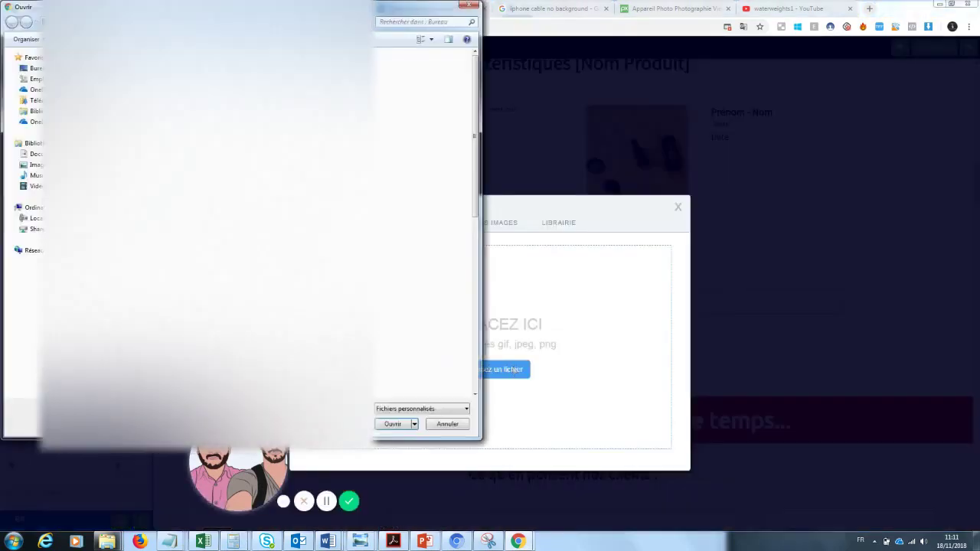
click(470, 8)
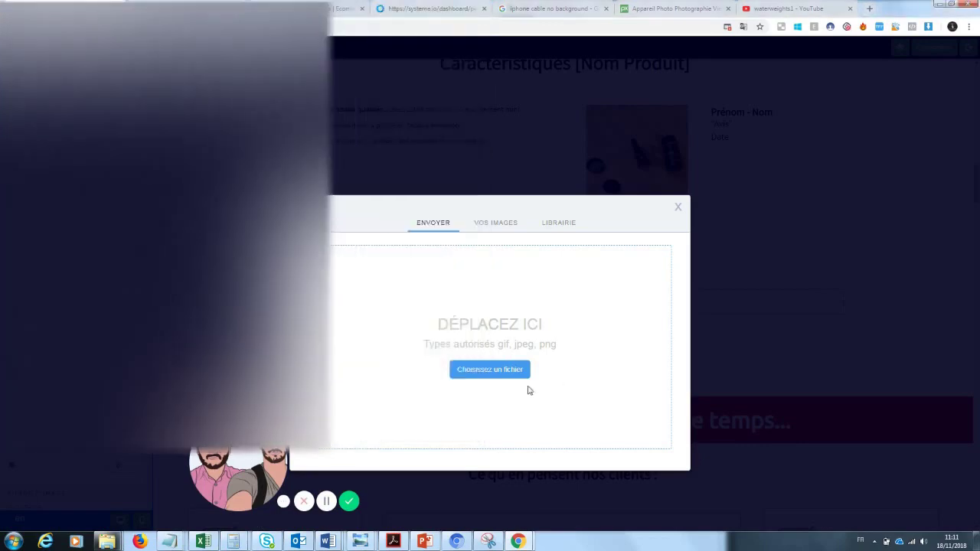
click(498, 221)
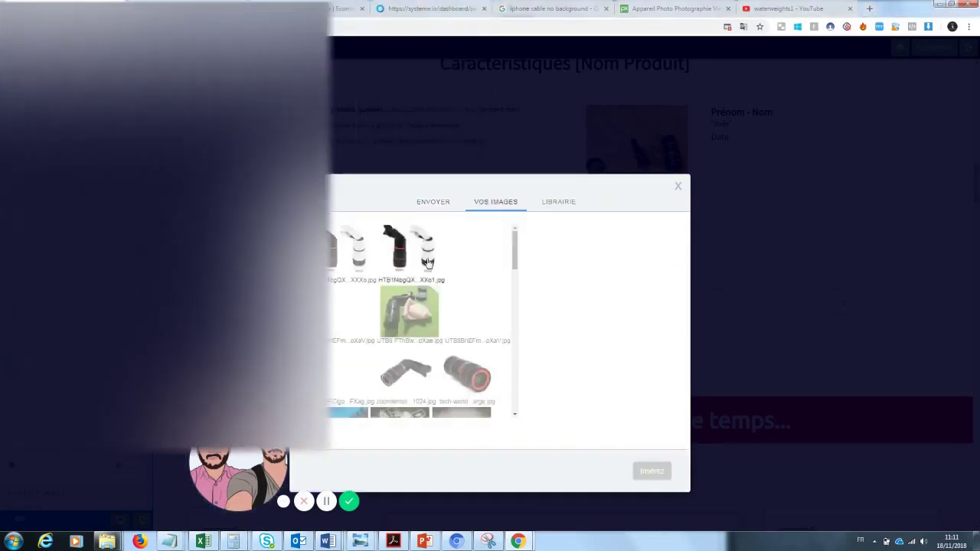
click(431, 312)
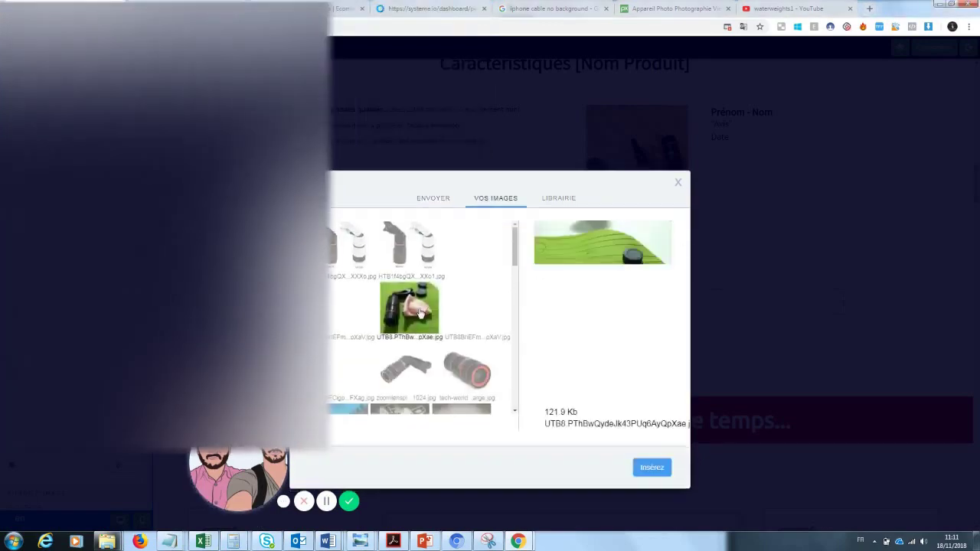
click(642, 464)
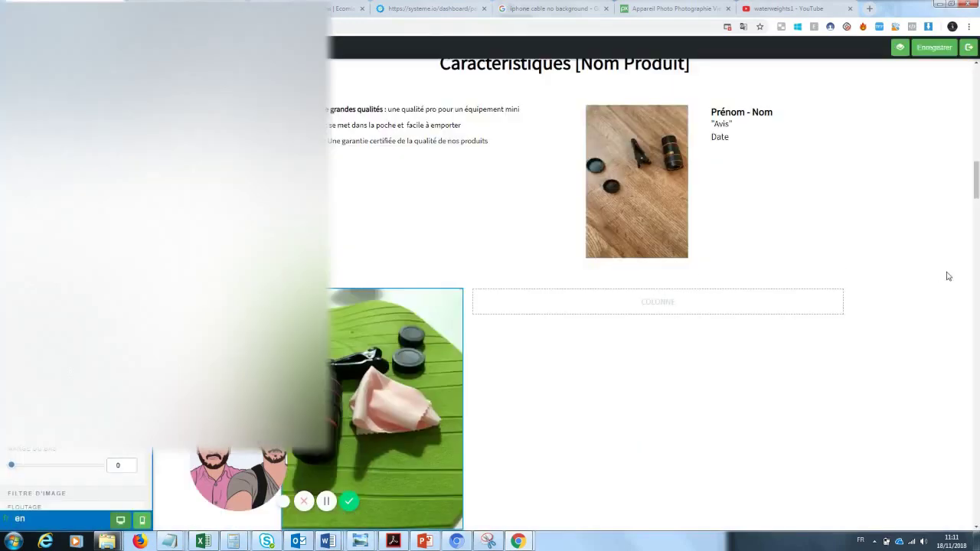
click(619, 306)
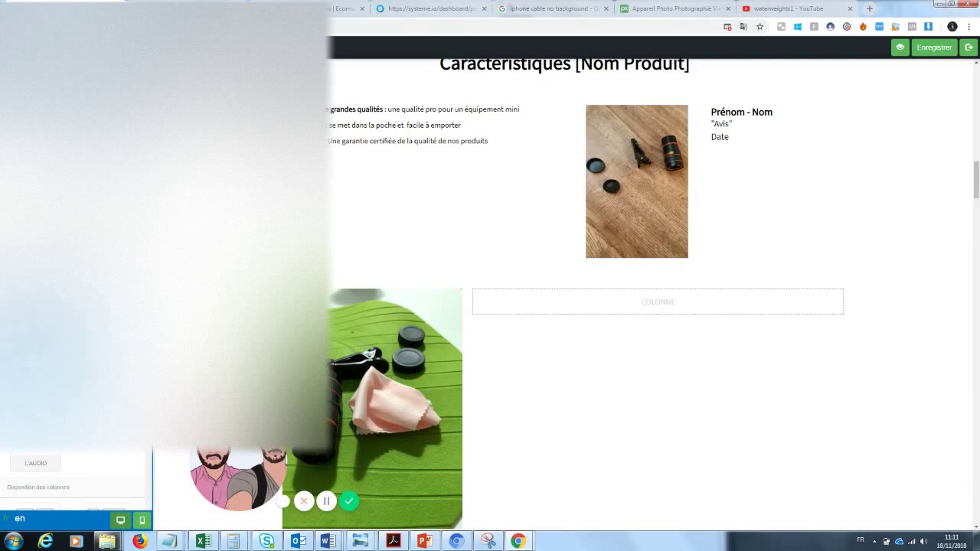
drag(30, 142, 630, 306)
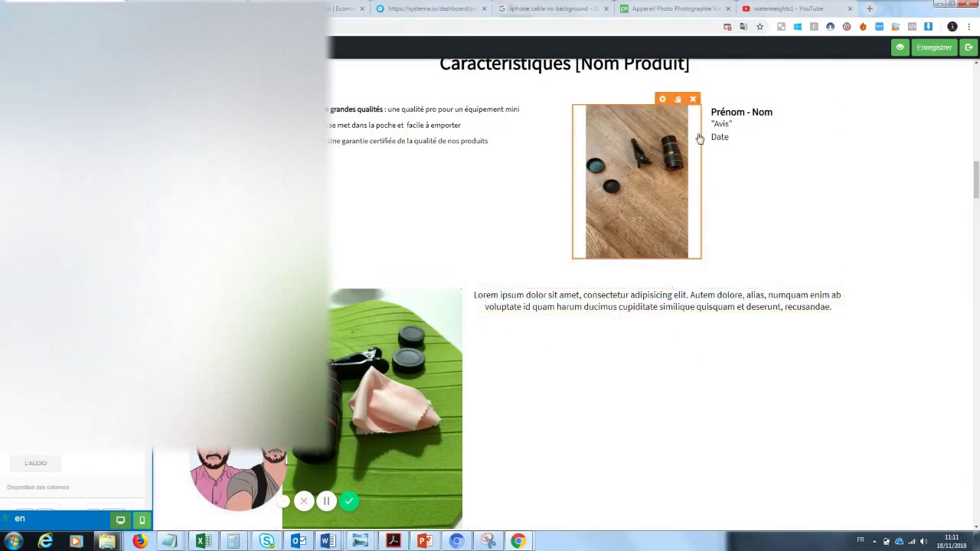
- Replace the first testimonial's "Prénom - Nom" placeholder with the customer's full name
click(743, 125)
click(785, 200)
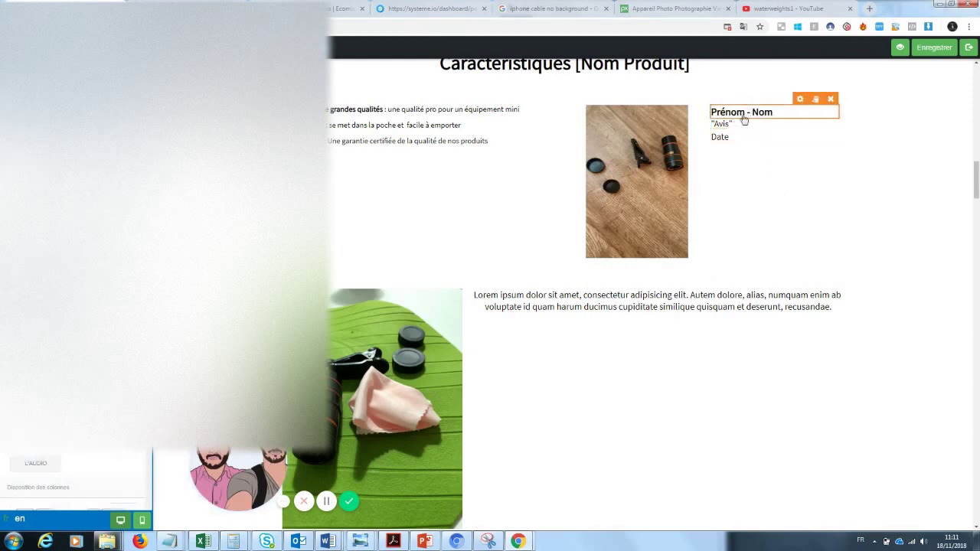
click(765, 112)
drag(774, 112, 641, 123)
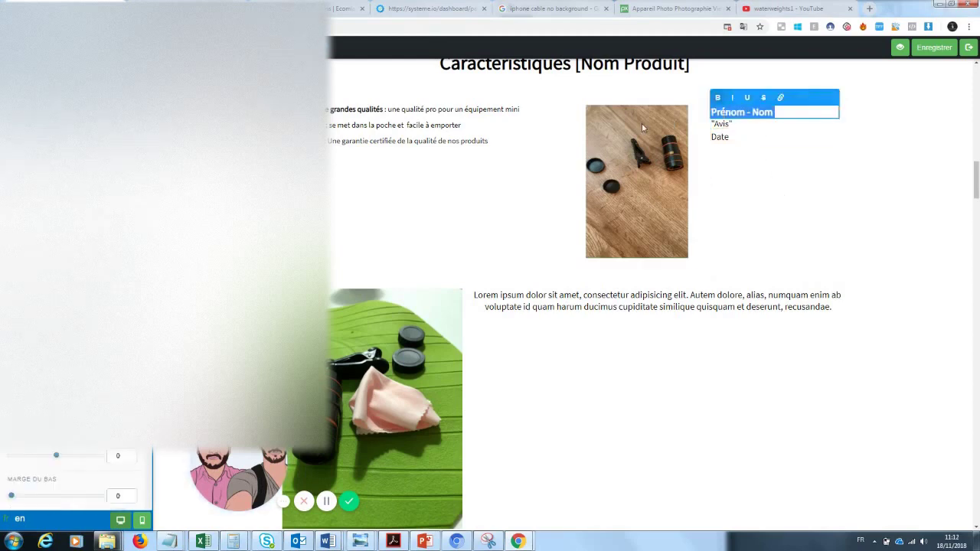
text(Ja)
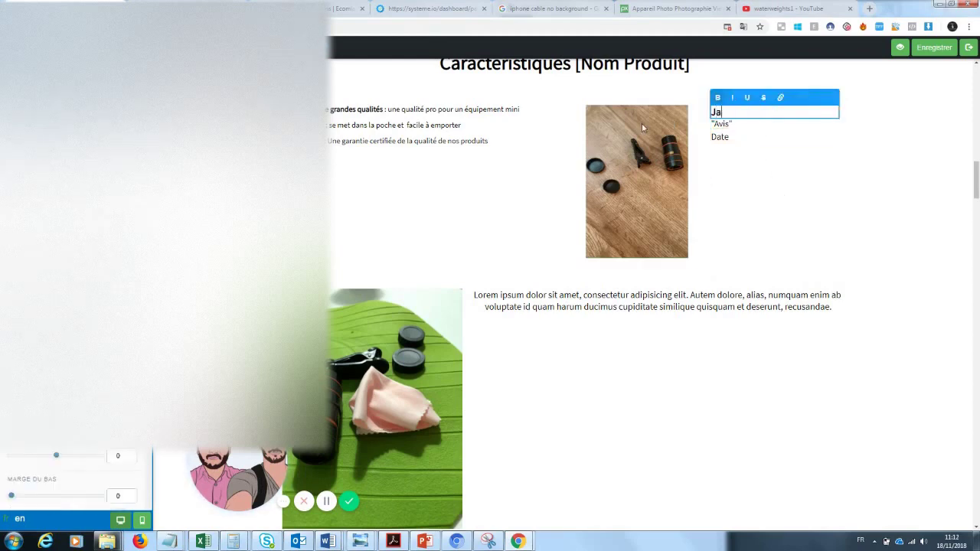
text(cques Durand)
- Replace the testimonial's "Avis" placeholder with "Produit arrivé sans emcombre, je suis très satisfait."
click(722, 126)
click(733, 125)
double_click(731, 124)
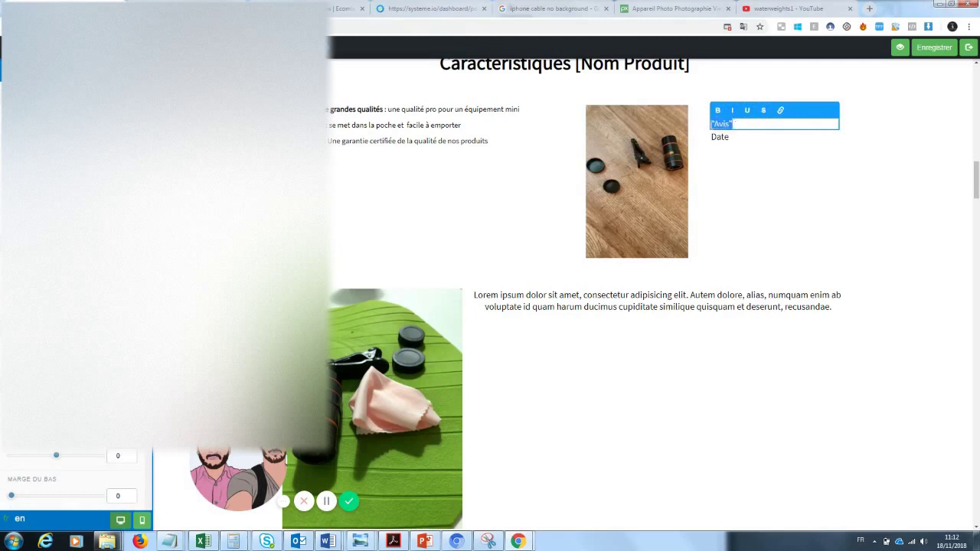
text(Produit arrivé sans emcombre,)
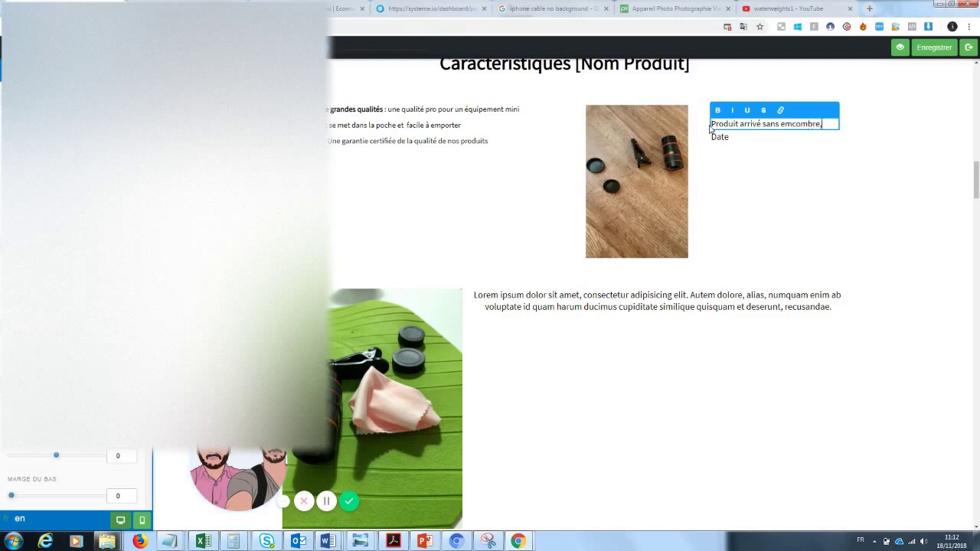
text(je suis très satisfait.)
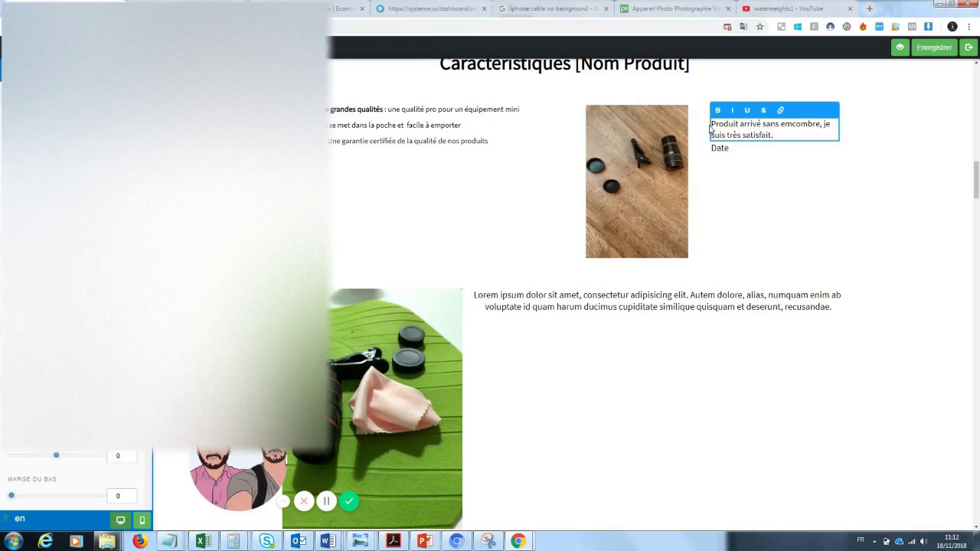
click(737, 170)
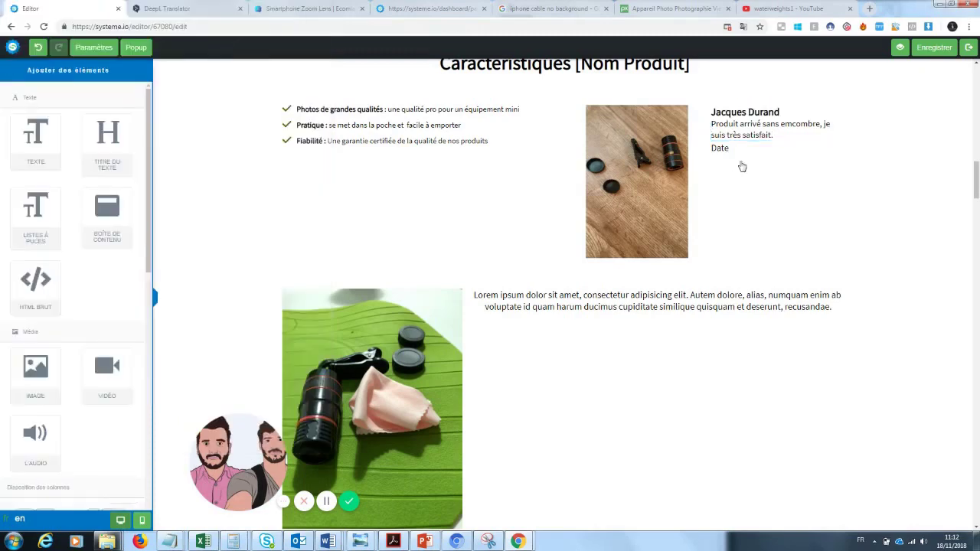
click(764, 134)
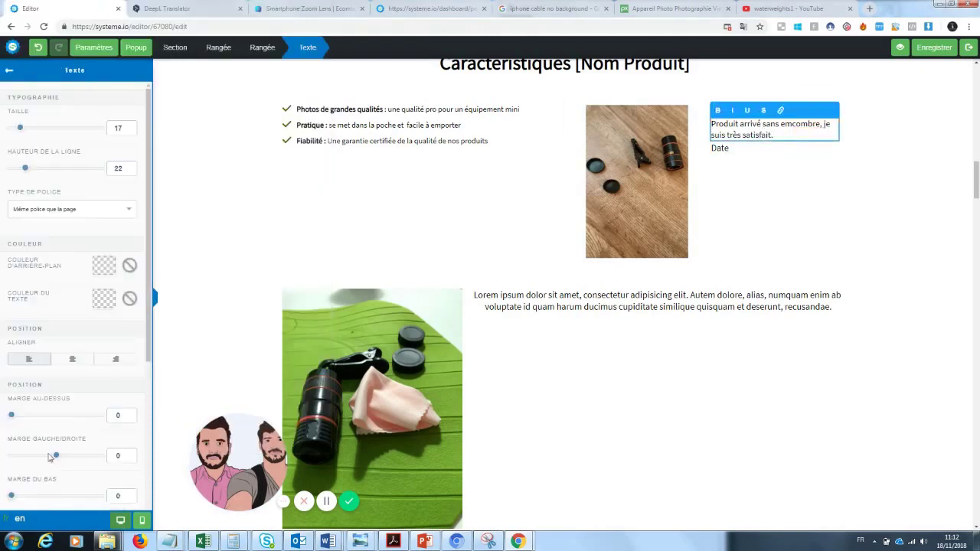
- Set the first testimonial review text's bottom margin to 35 and its top margin to 18
drag(22, 499, 27, 496)
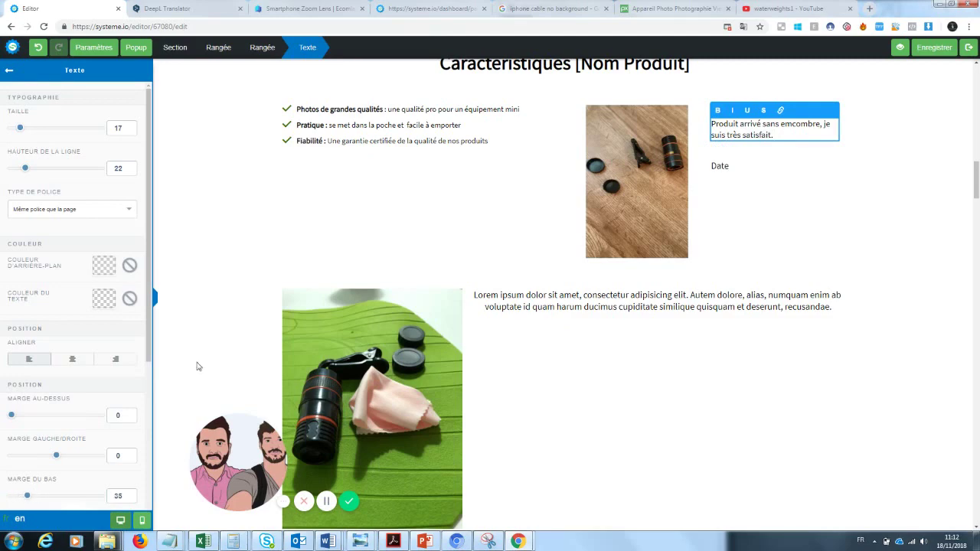
scroll(64, 396, down, 1)
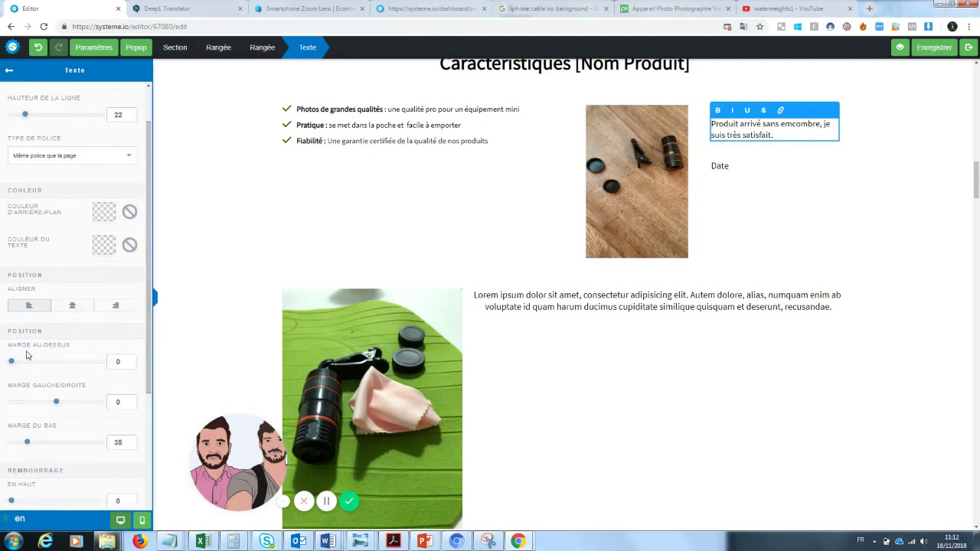
drag(11, 364, 20, 363)
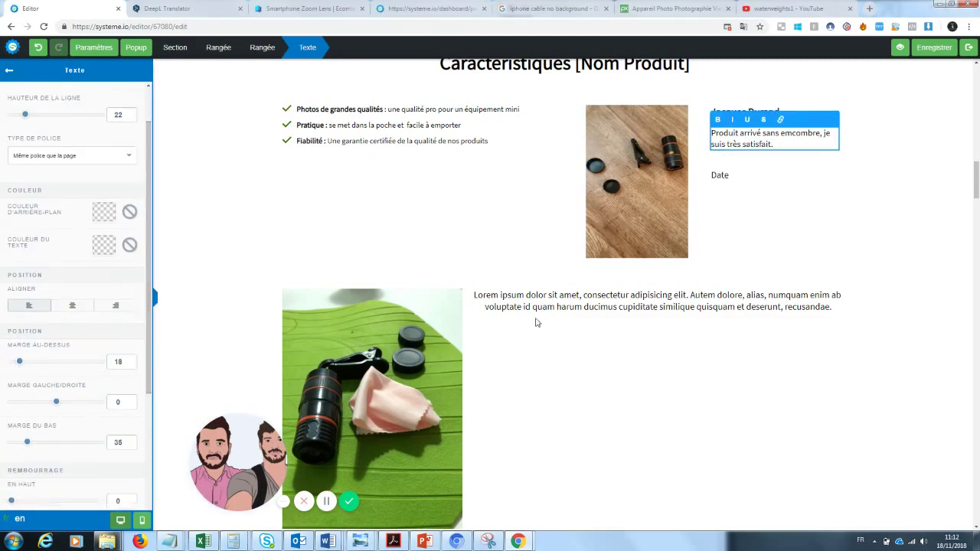
- Replace the first testimonial's "Date" placeholder with "12 juin 2018"
click(835, 197)
click(731, 174)
drag(733, 176, 702, 183)
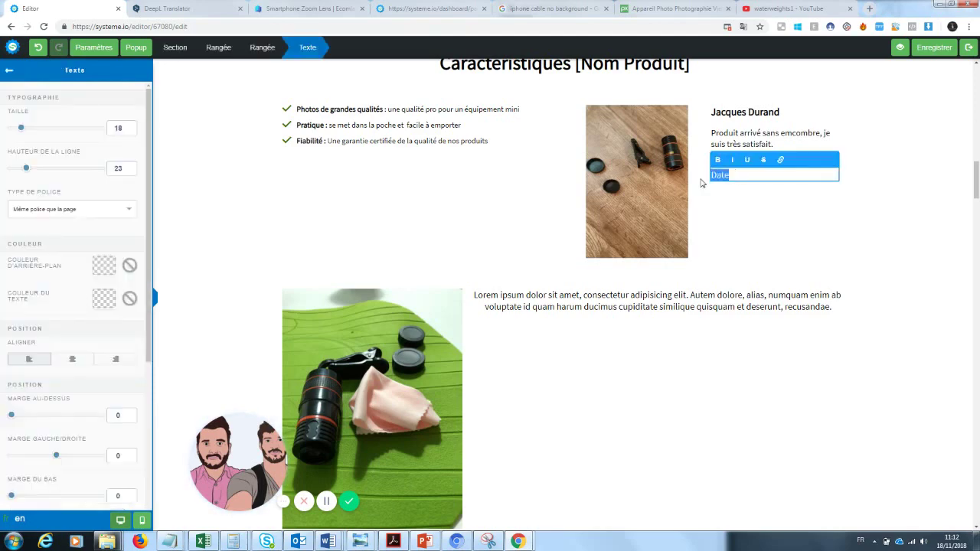
key(BackSpace)
click(966, 196)
click(746, 179)
text(12 juin 2018)
click(762, 207)
- Replace the "Caractéristiques [Nom Produit]" heading with "Pourquoi notre zoom Photo va changer votre manière de prendre des photos ?"
scroll(976, 172, up, 4)
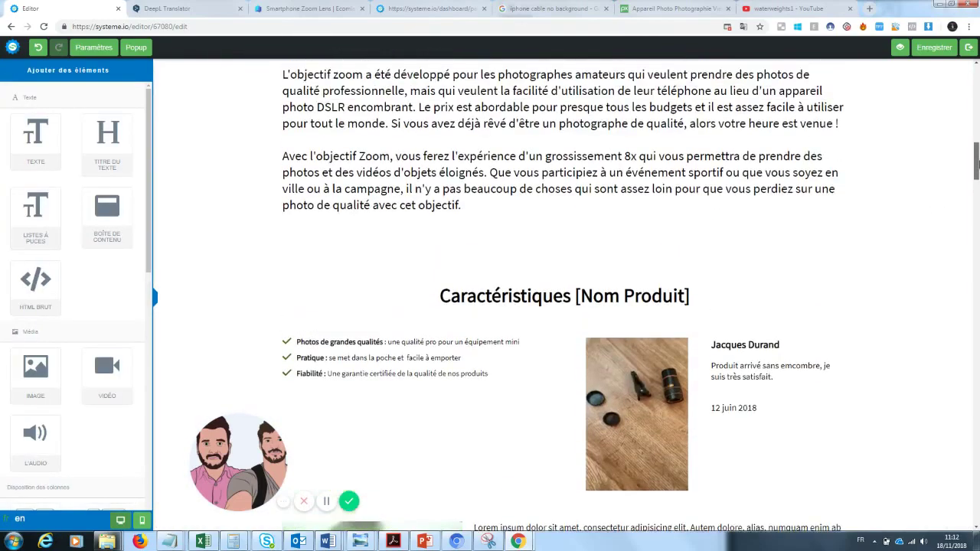
scroll(563, 306, down, 2)
click(689, 251)
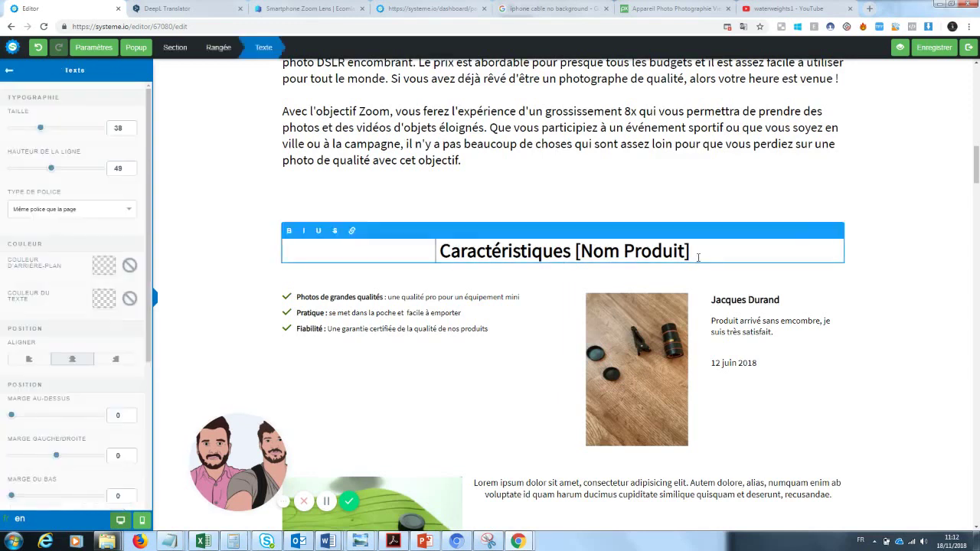
drag(690, 251, 427, 244)
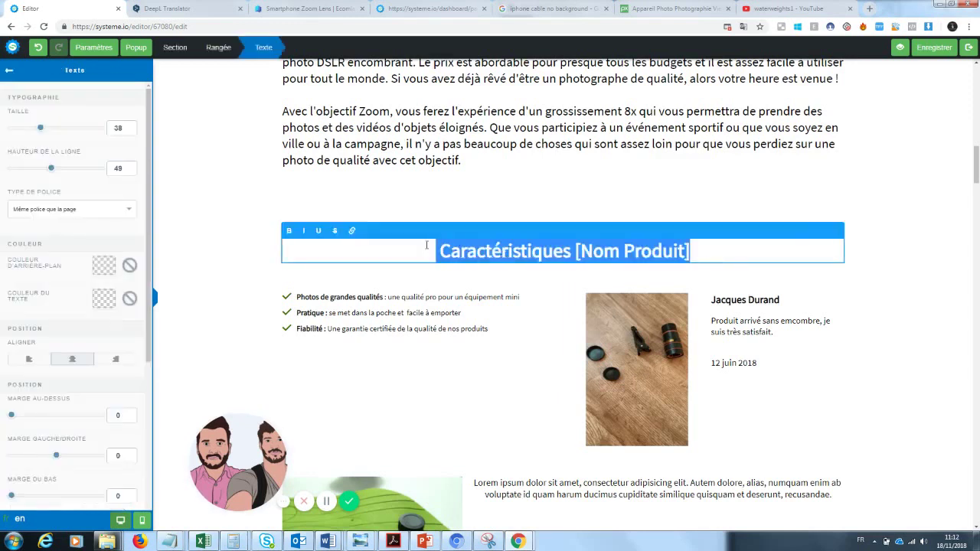
text(Pourquoi le)
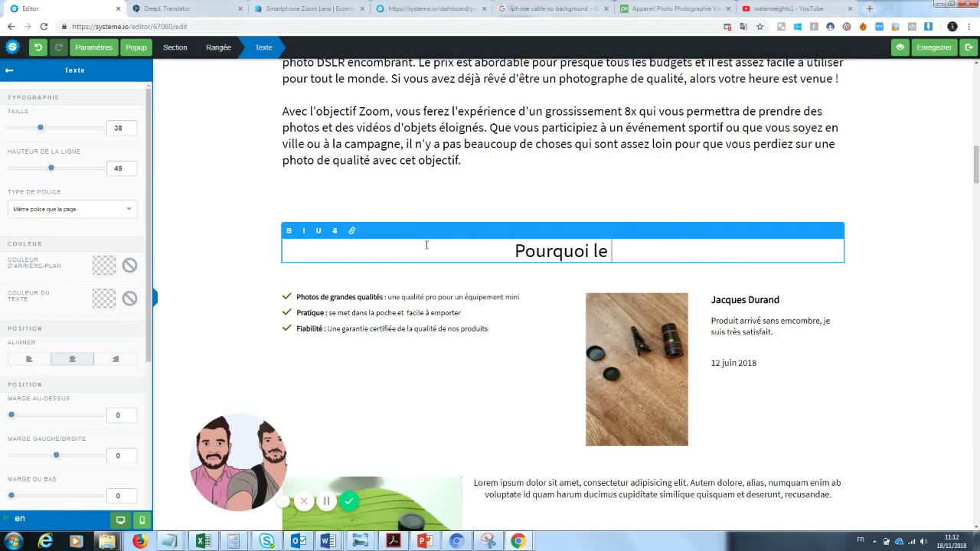
key(BackSpace)
key(BackSpace)
text(e zoom)
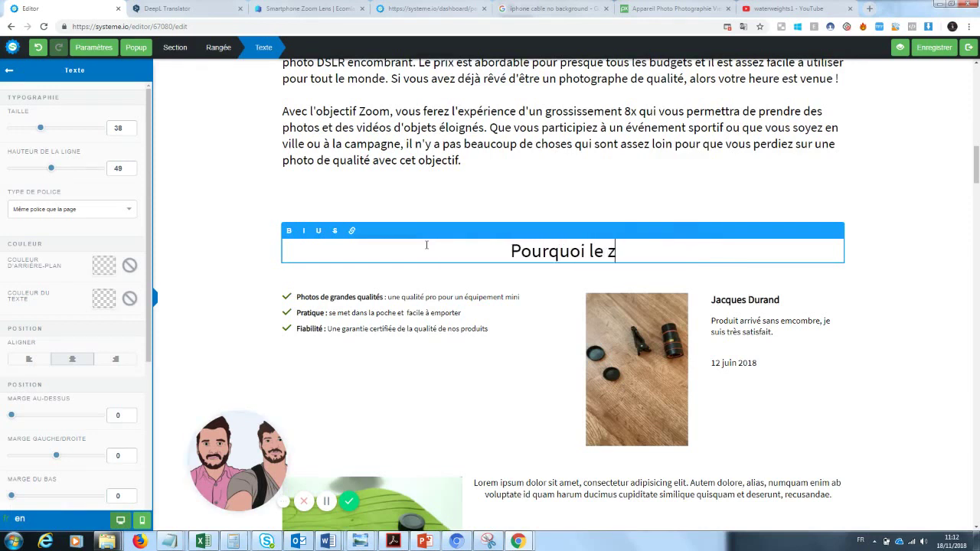
key(BackSpace)
key(BackSpace)
key(BackSpace)
key(BackSpace)
key(BackSpace)
key(BackSpace)
key(BackSpace)
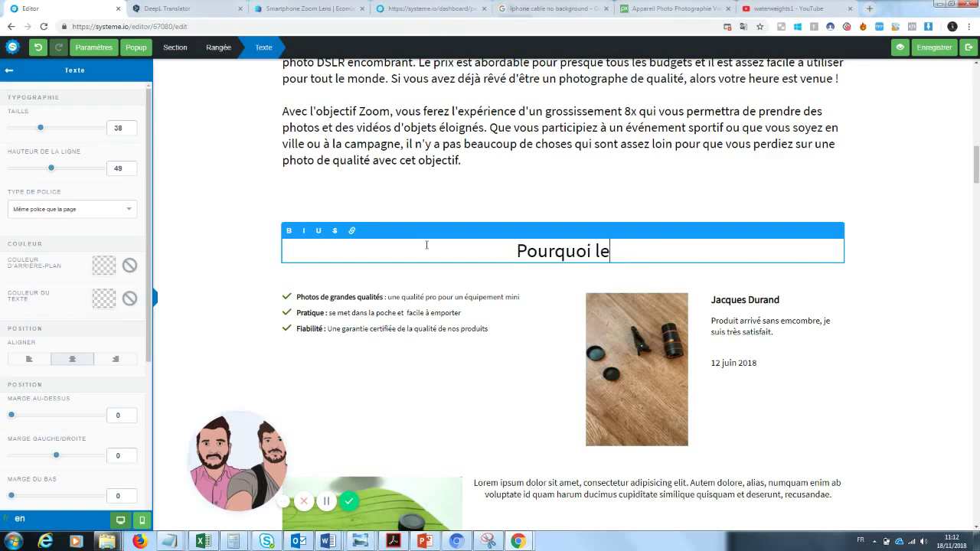
text(notre zo)
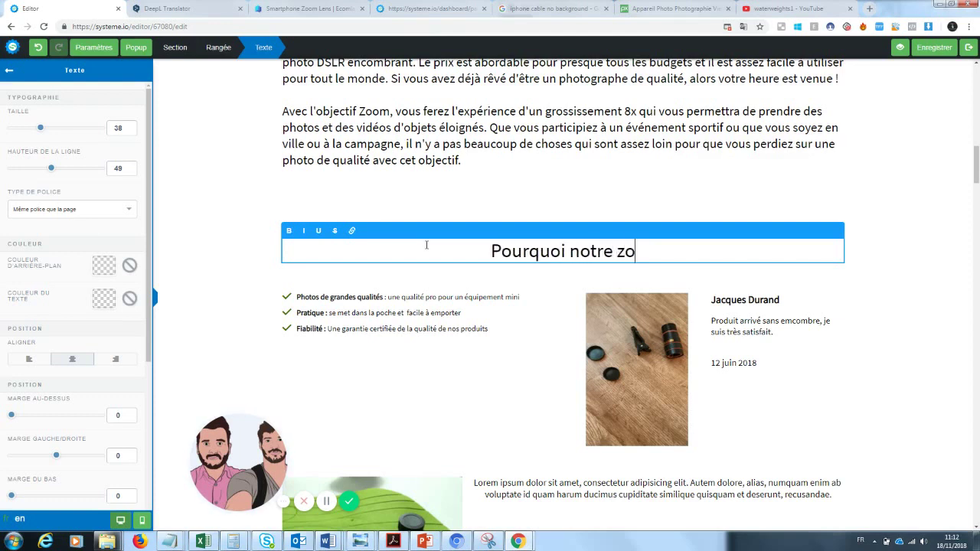
text(om Photo va)
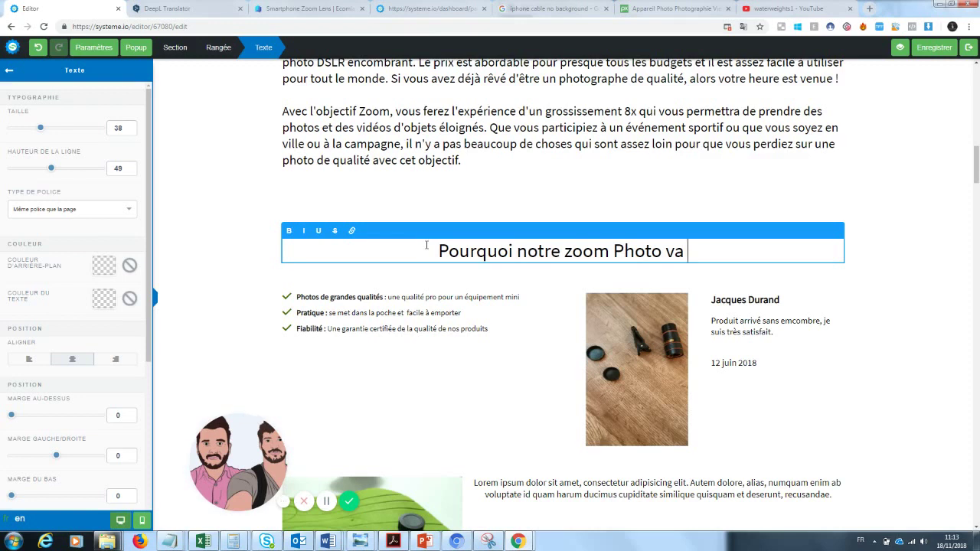
text( c)
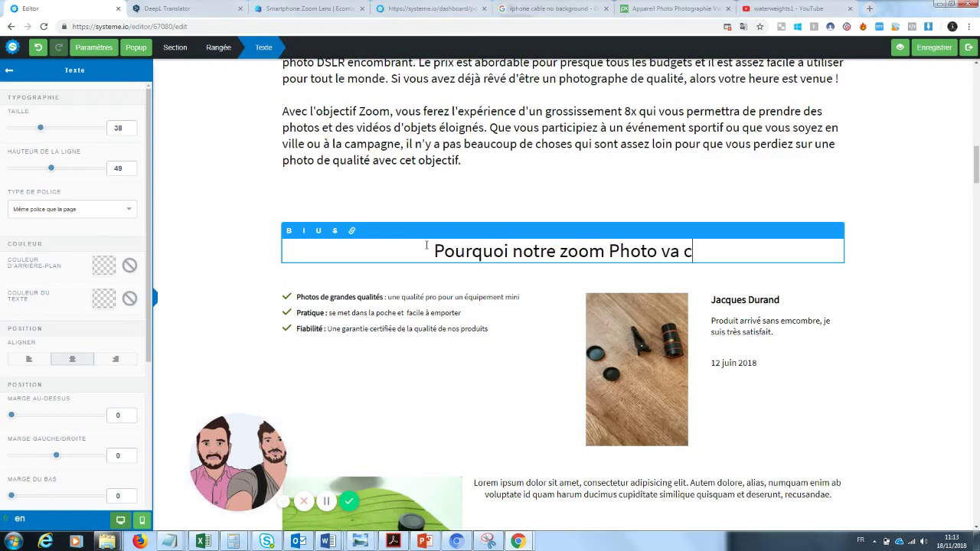
text(hanger votr)
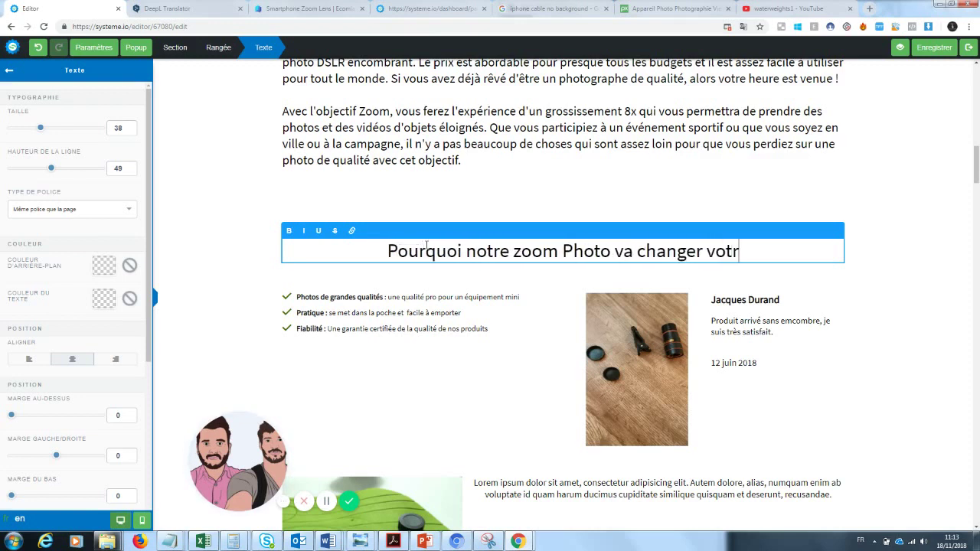
text(e manière de pr)
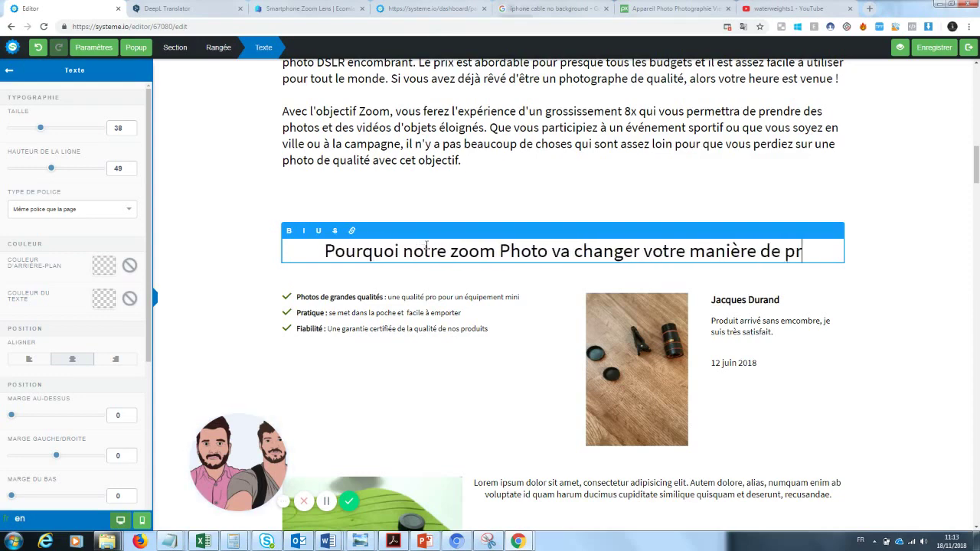
text(endre de sphotos )
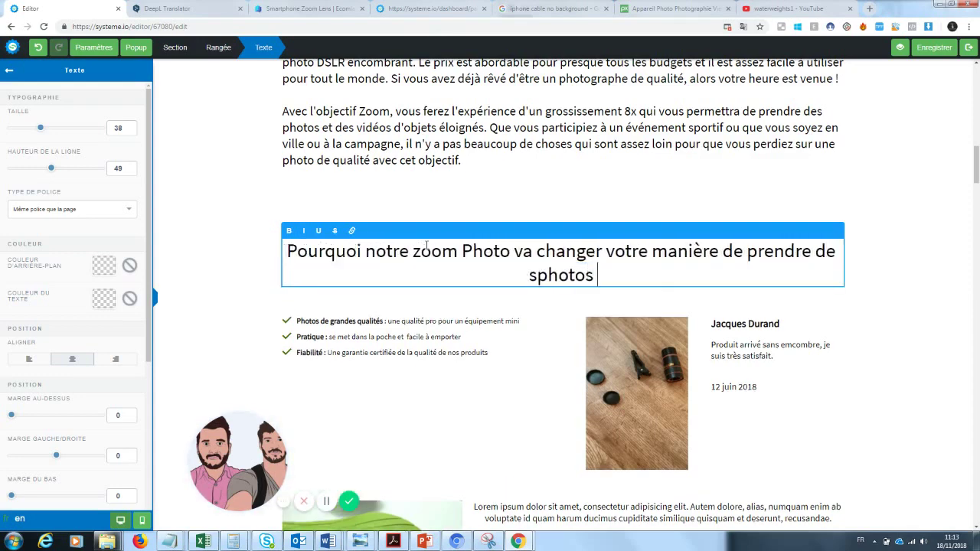
text(?)
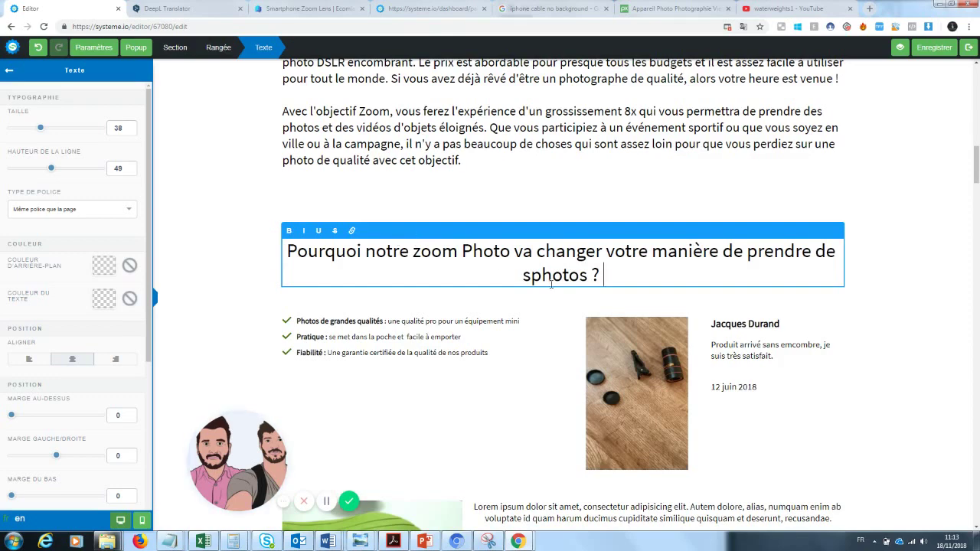
key(BackSpace)
key(BackSpace)
text(s)
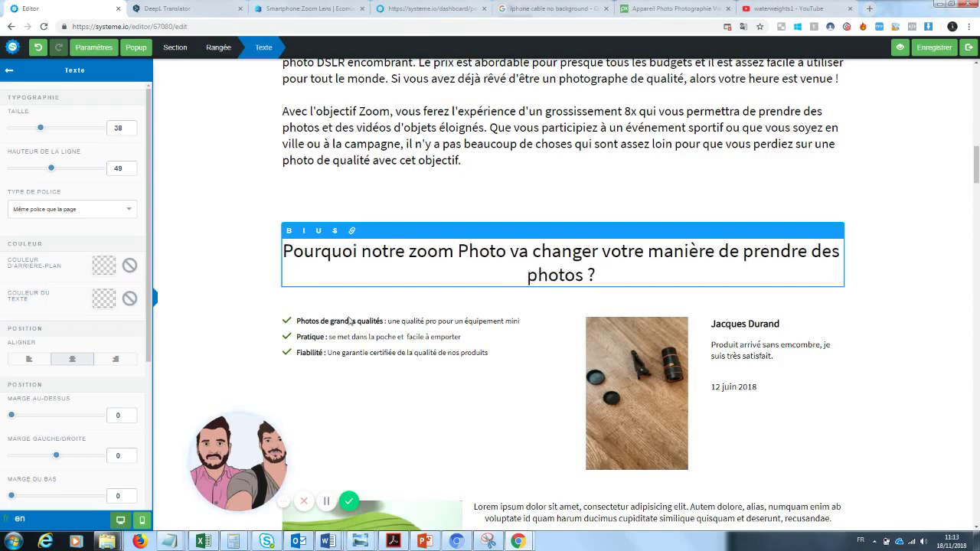
- Try a line break before "votre" in the features heading, and undo it
drag(617, 278, 443, 261)
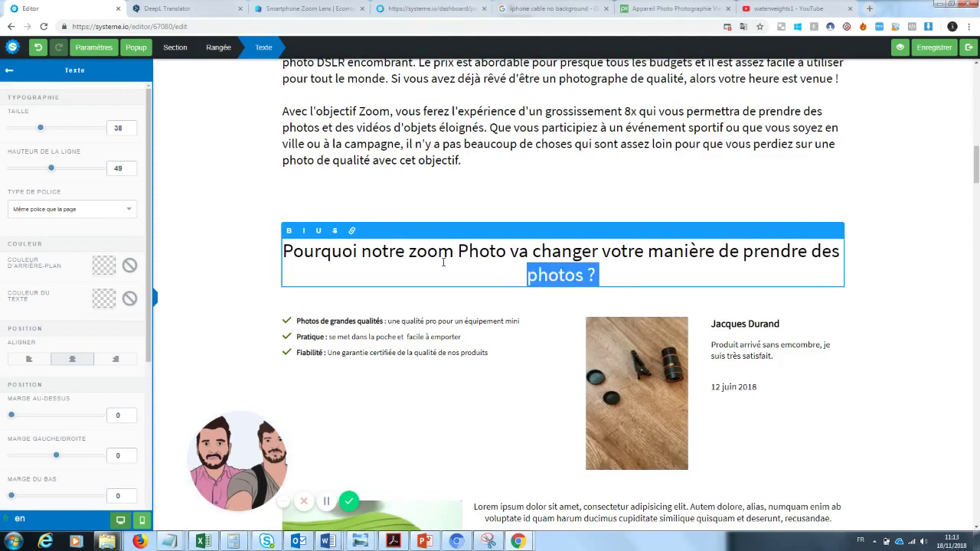
click(266, 269)
click(597, 277)
click(604, 274)
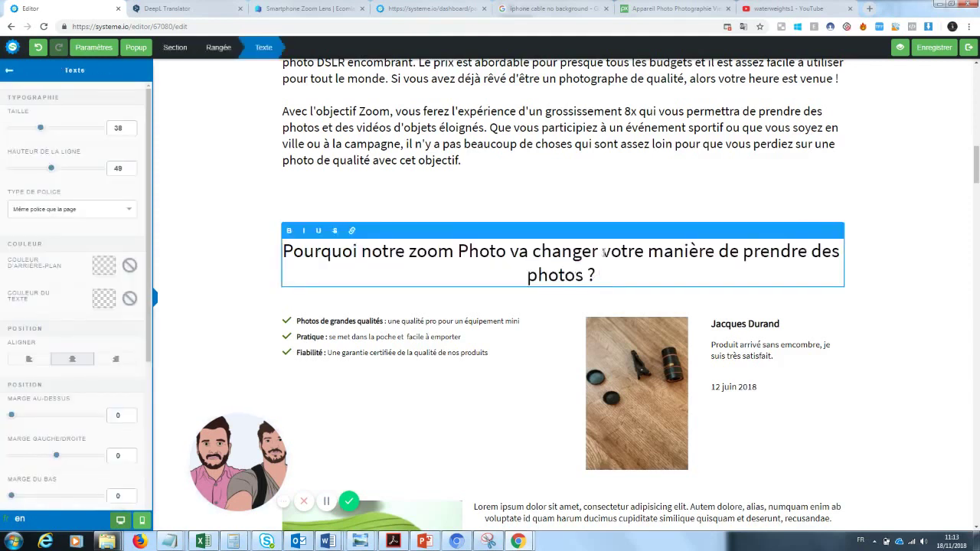
click(602, 252)
key(Return)
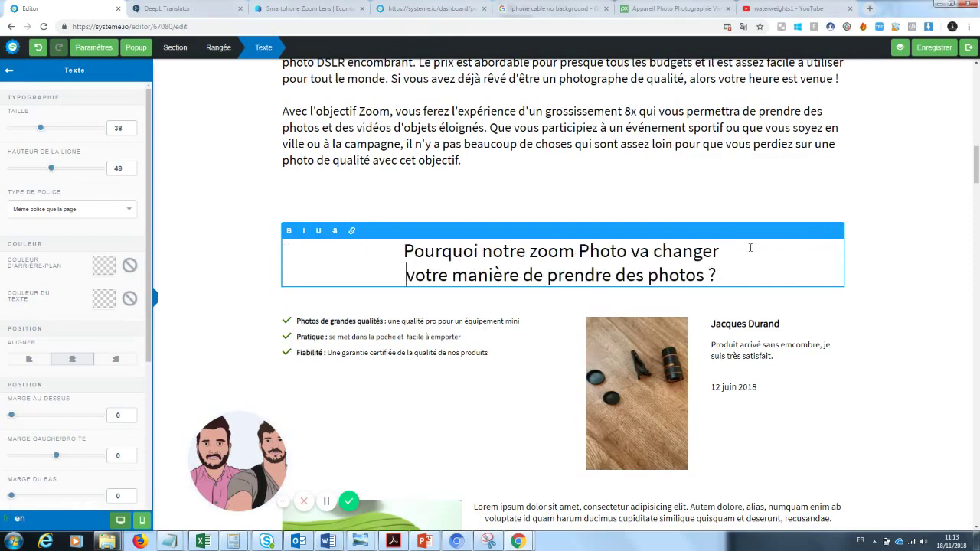
click(915, 334)
click(722, 275)
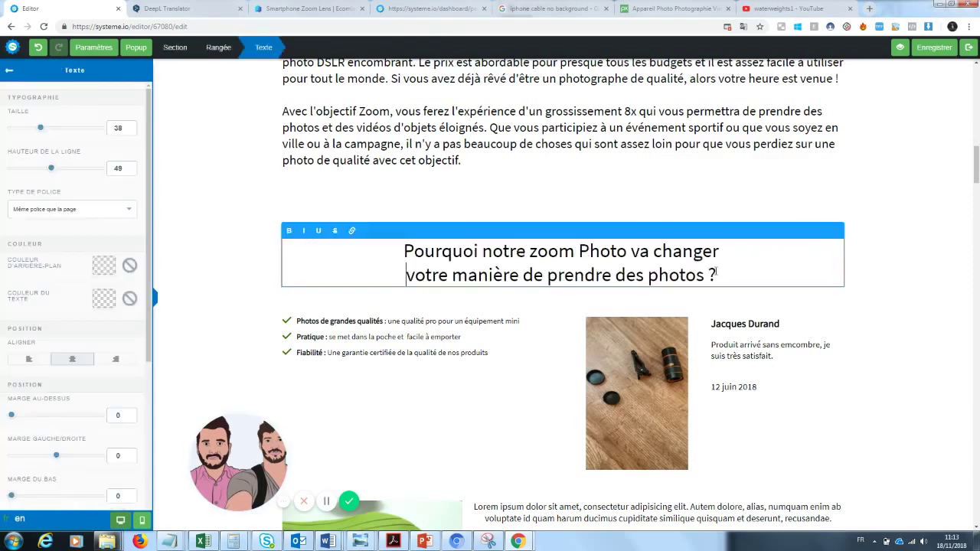
drag(722, 275, 405, 246)
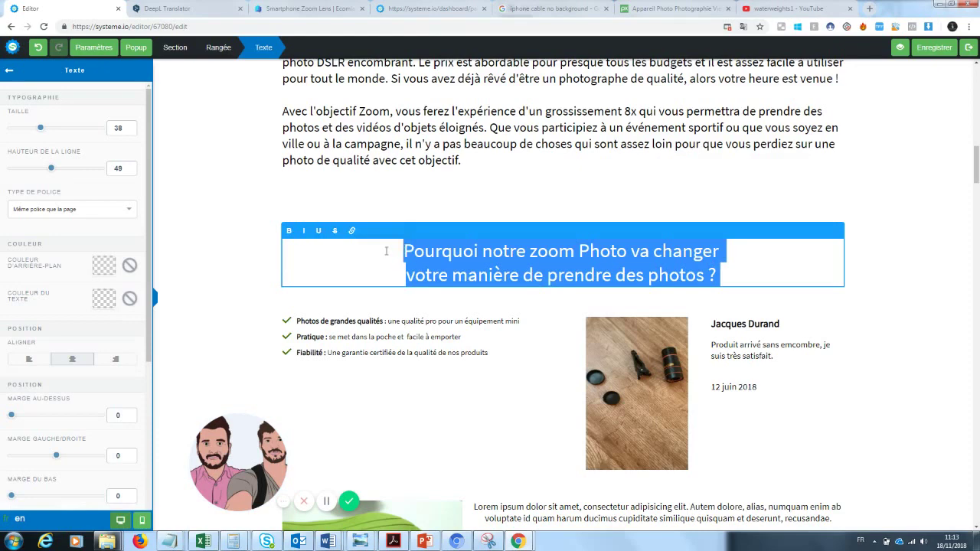
key(ctrl+z)
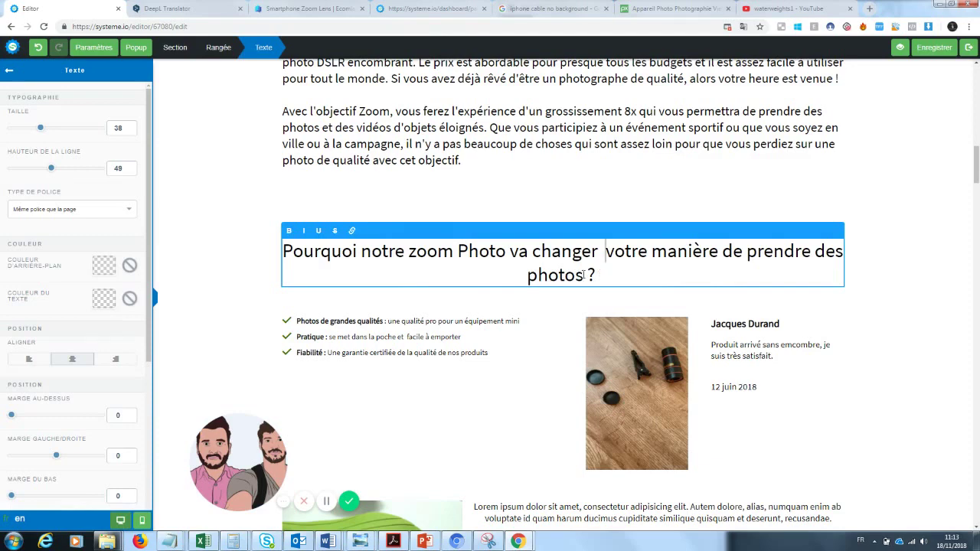
- Underline the word "changer" in the features heading
drag(598, 251, 506, 251)
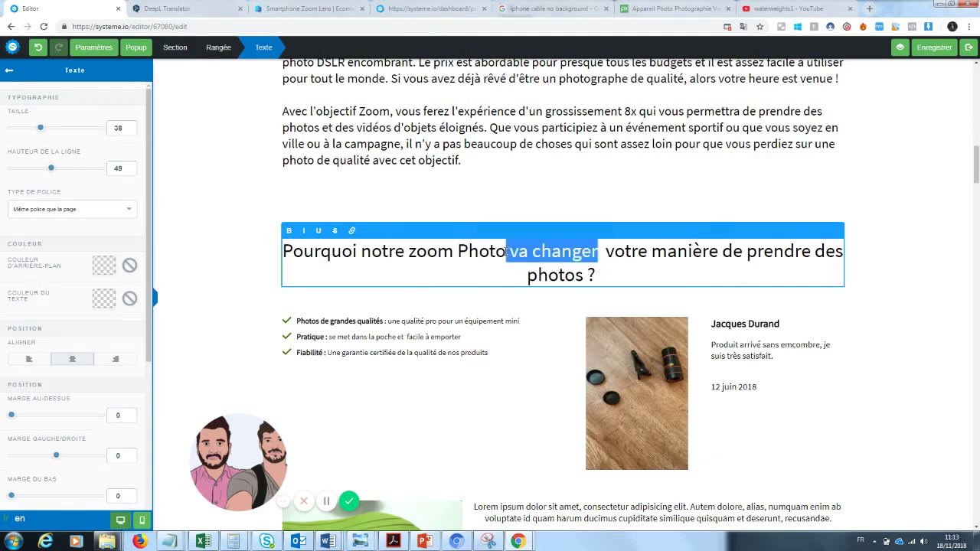
drag(599, 251, 536, 258)
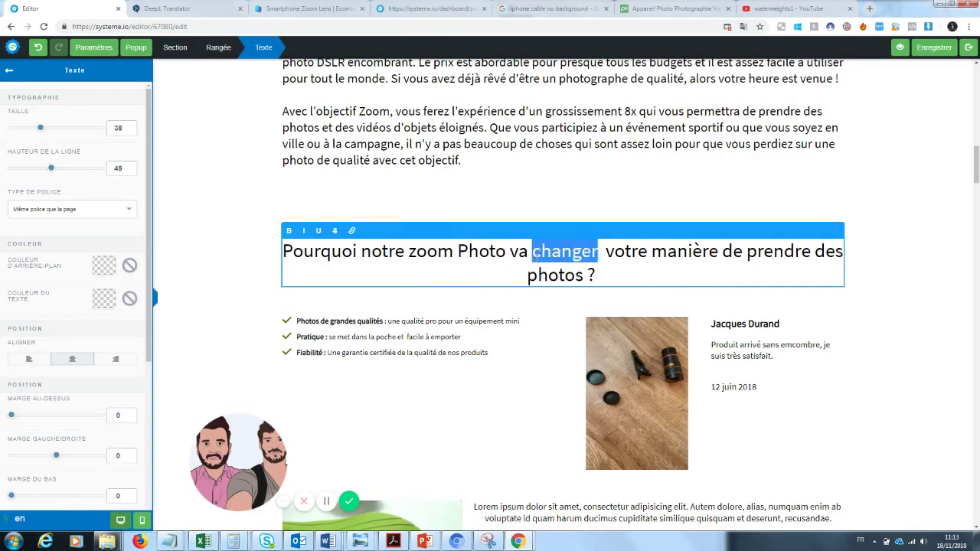
click(318, 233)
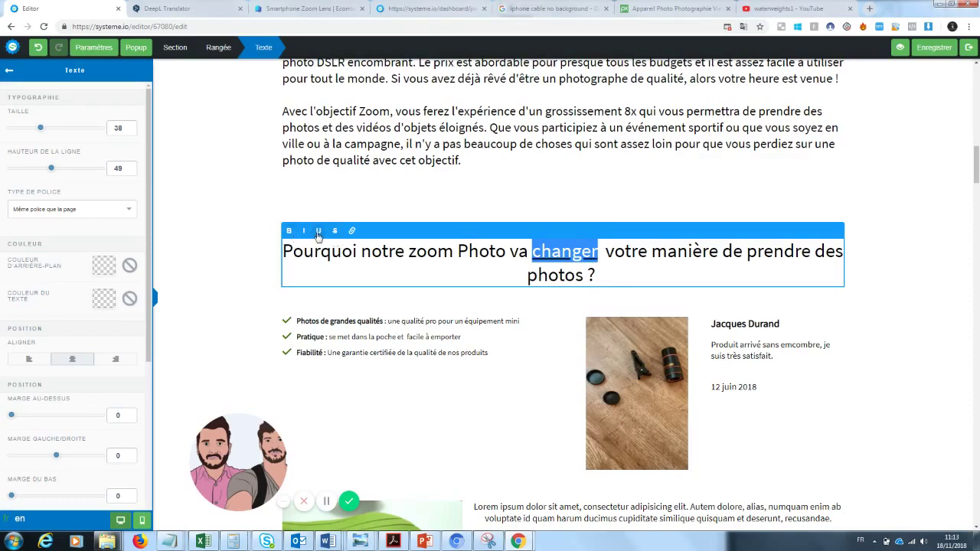
click(247, 261)
- Review the sales page from its top down to the "Ce qu'en pensent nos clients" section
scroll(864, 138, down, 5)
scroll(978, 162, up, 3)
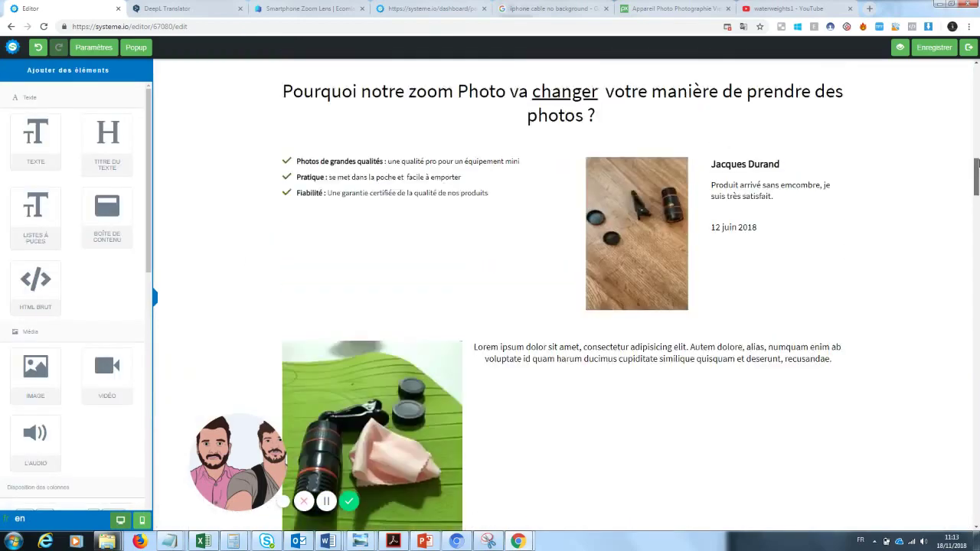
scroll(977, 162, up, 10)
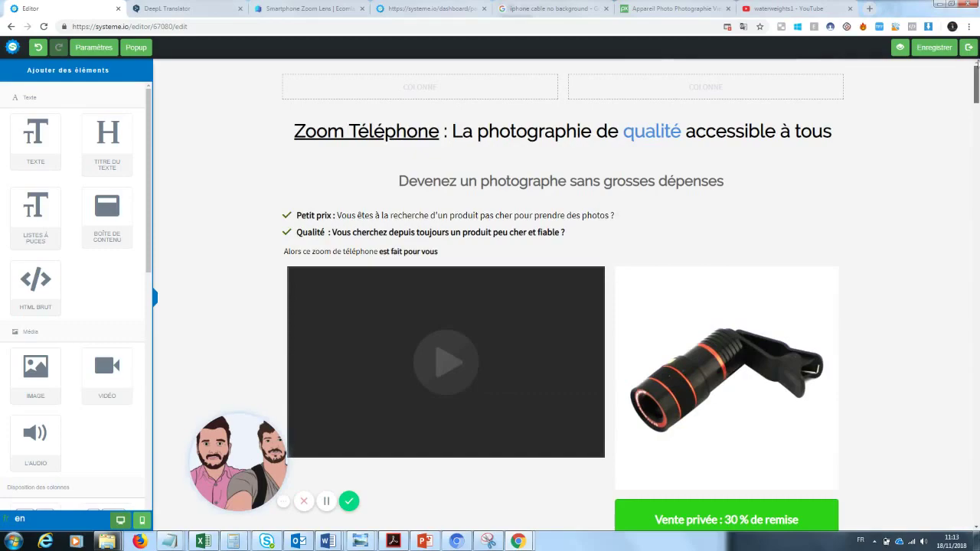
drag(976, 67, 977, 225)
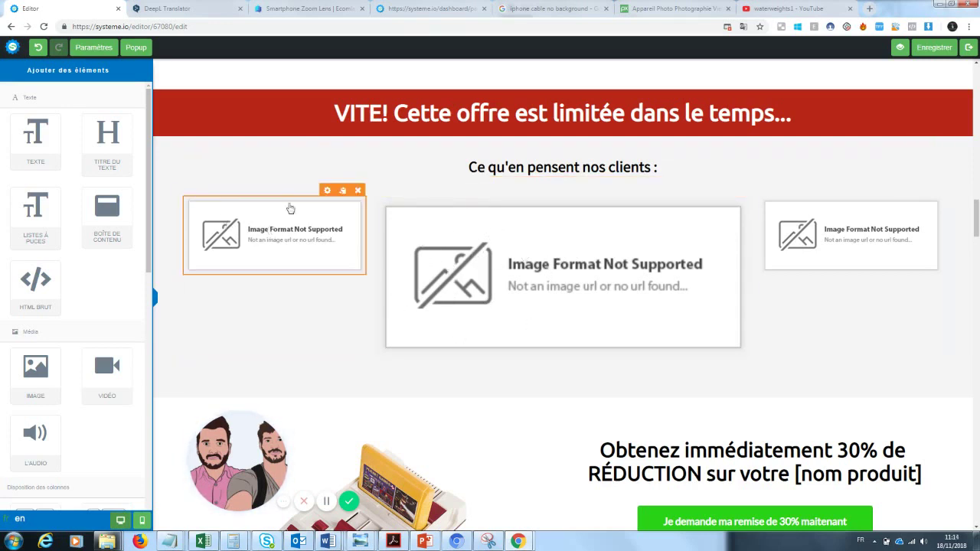
- Switch to the Ecomlad product page, open the store selling the lens, and examine its customer reviews
click(318, 7)
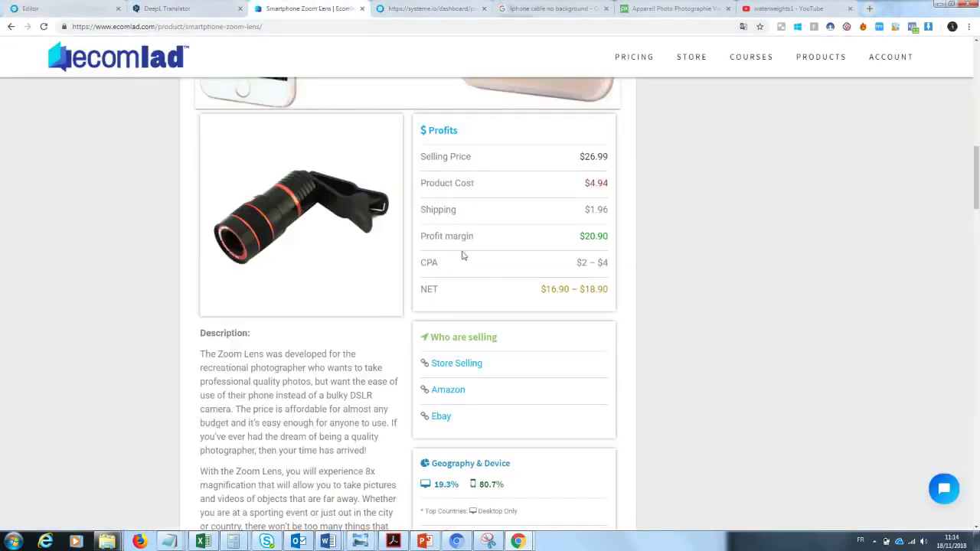
click(459, 369)
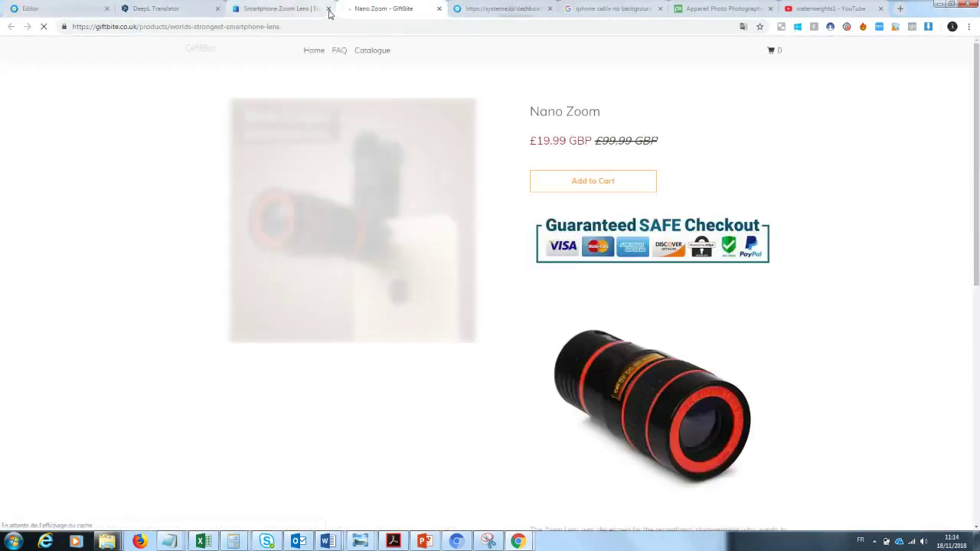
click(328, 9)
drag(976, 113, 956, 334)
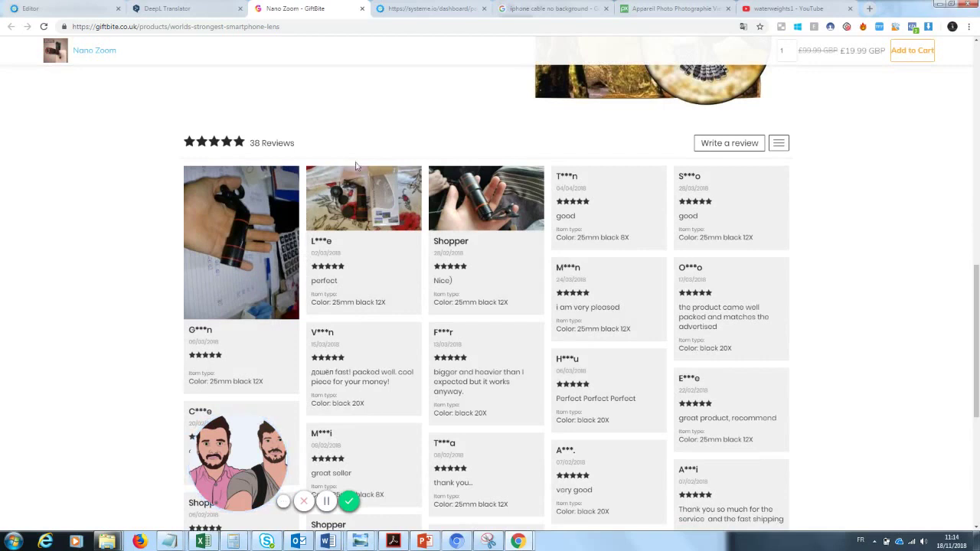
- Switch back to the page editor and replace the product-name placeholder in the text below the discount button with "Zoom"
click(65, 9)
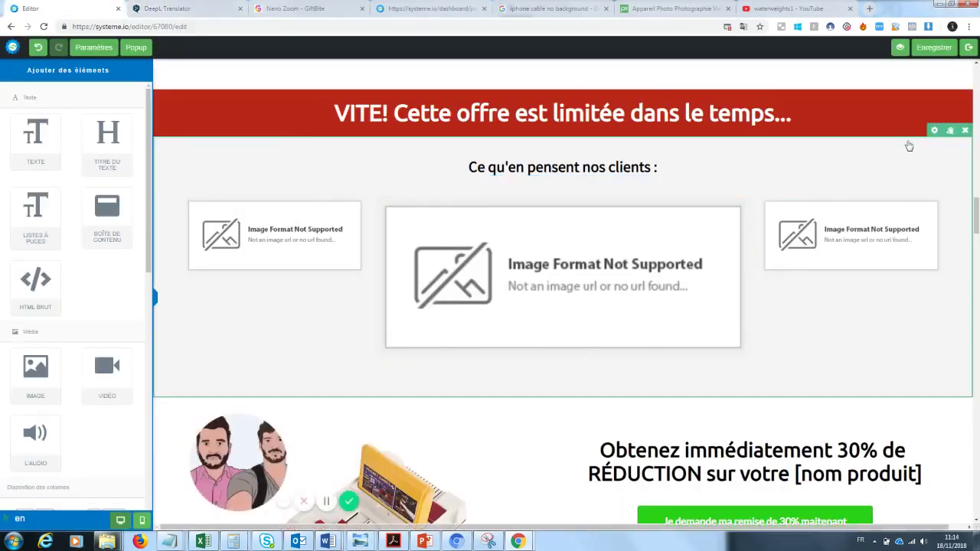
drag(977, 215, 977, 233)
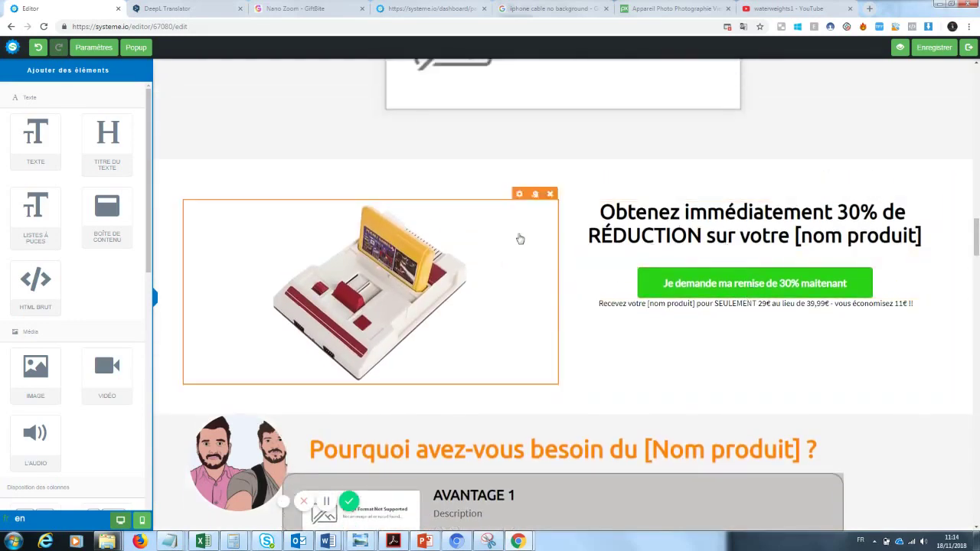
click(684, 303)
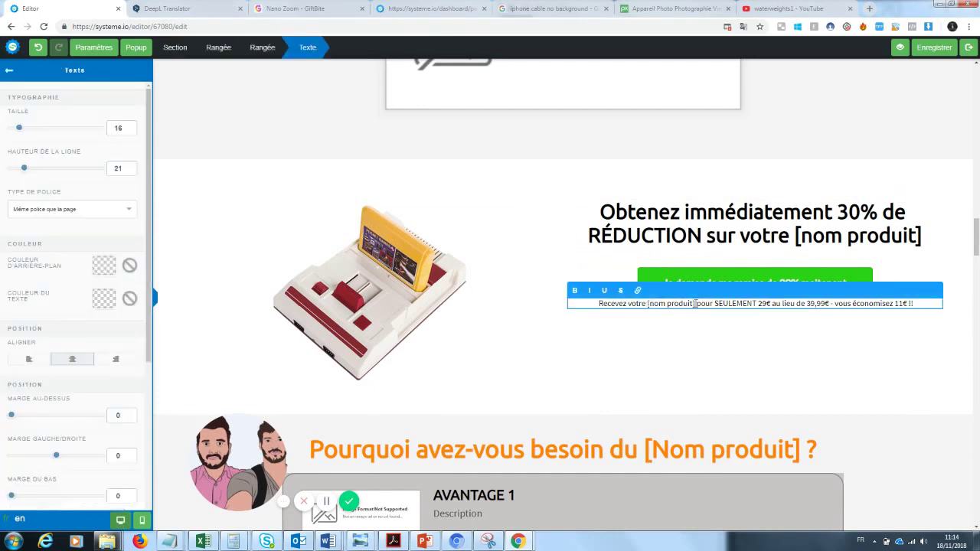
drag(695, 304, 649, 304)
text(Zoom)
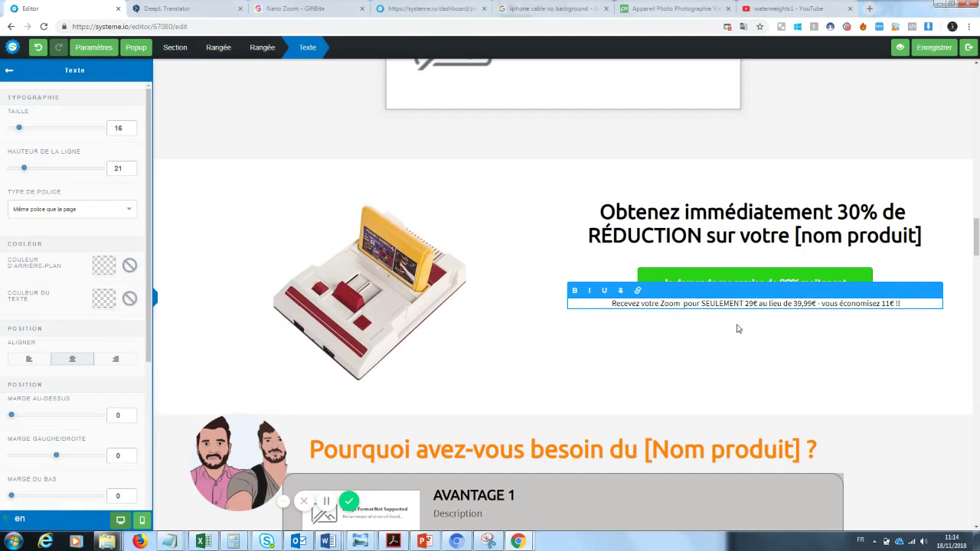
click(769, 323)
- Set the offer price to 20€ and the savings to 19€ in the text below the discount button
click(752, 305)
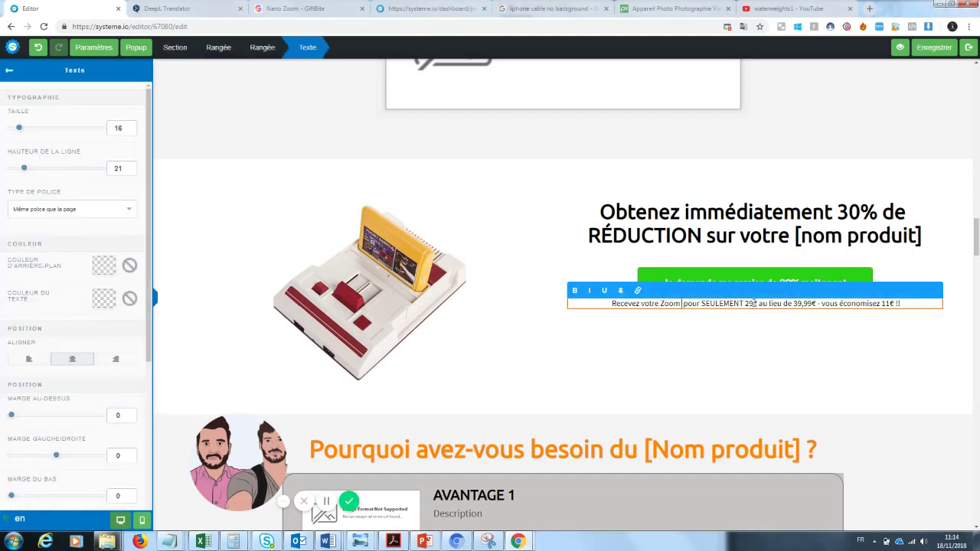
key(BackSpace)
text(0)
click(789, 328)
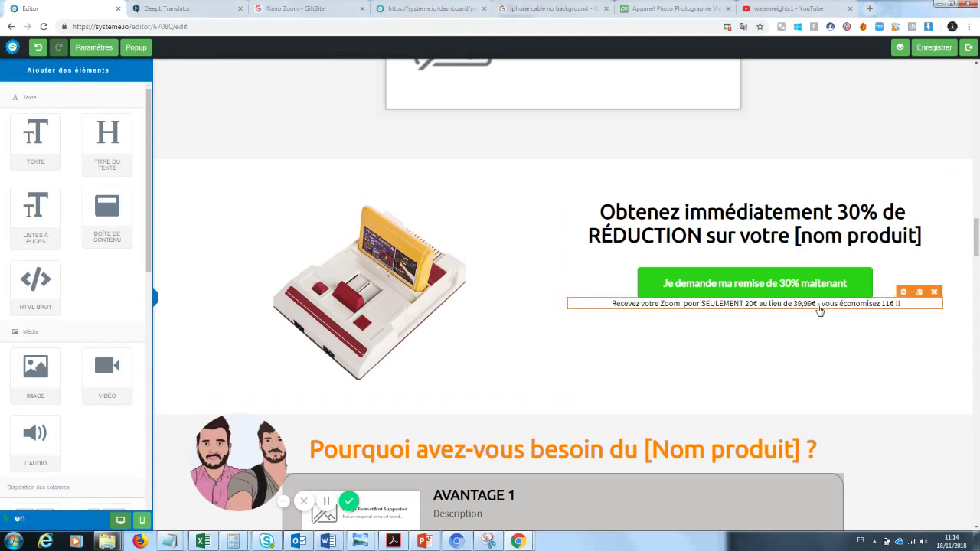
click(896, 304)
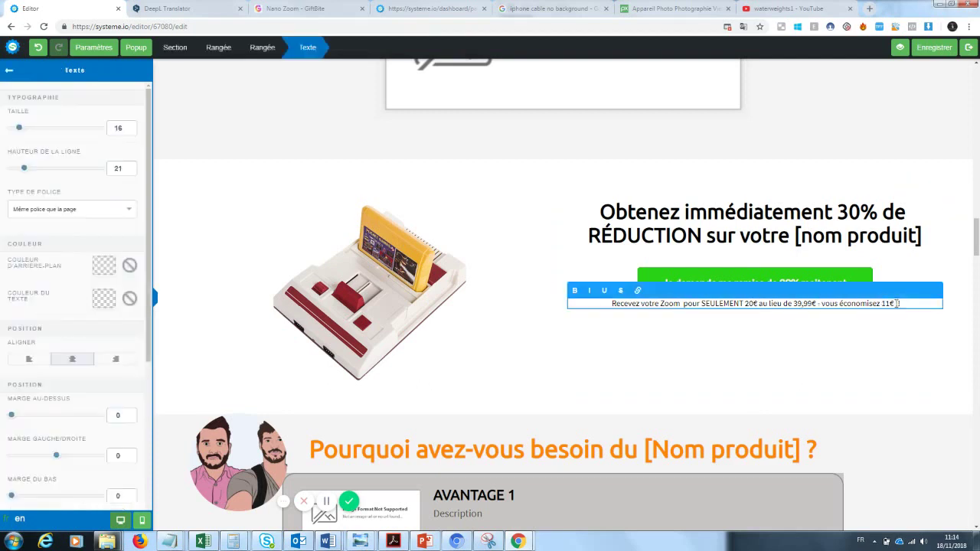
key(BackSpace)
text(9)
click(717, 389)
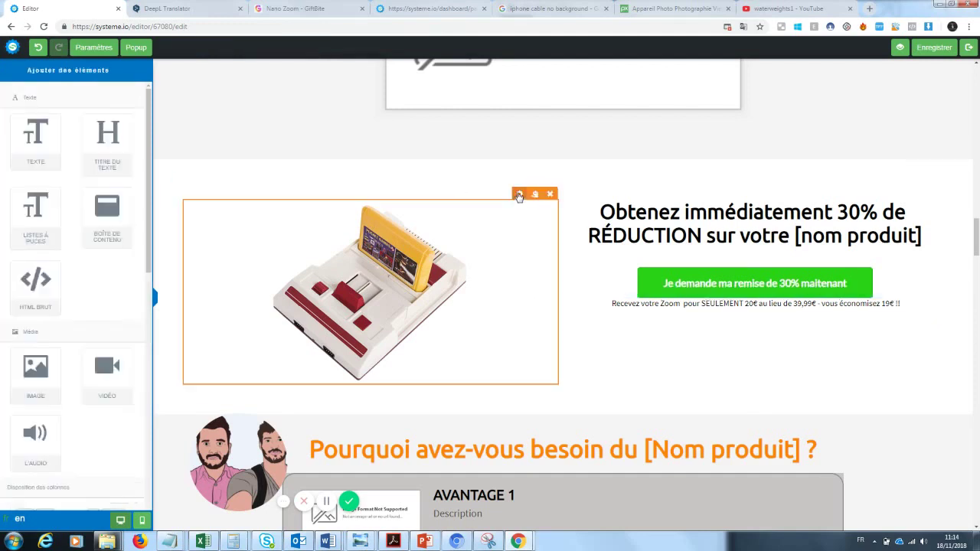
- Replace the game console image in the 30% discount section with the uploaded black-and-red "tech-worlds-strongest-smartphone-lens" picture
click(520, 196)
click(109, 109)
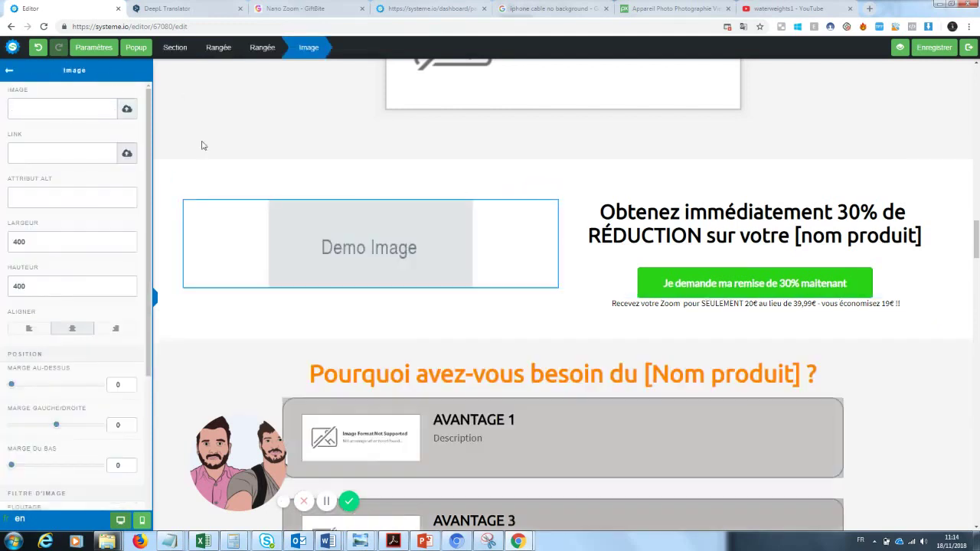
click(127, 109)
click(495, 222)
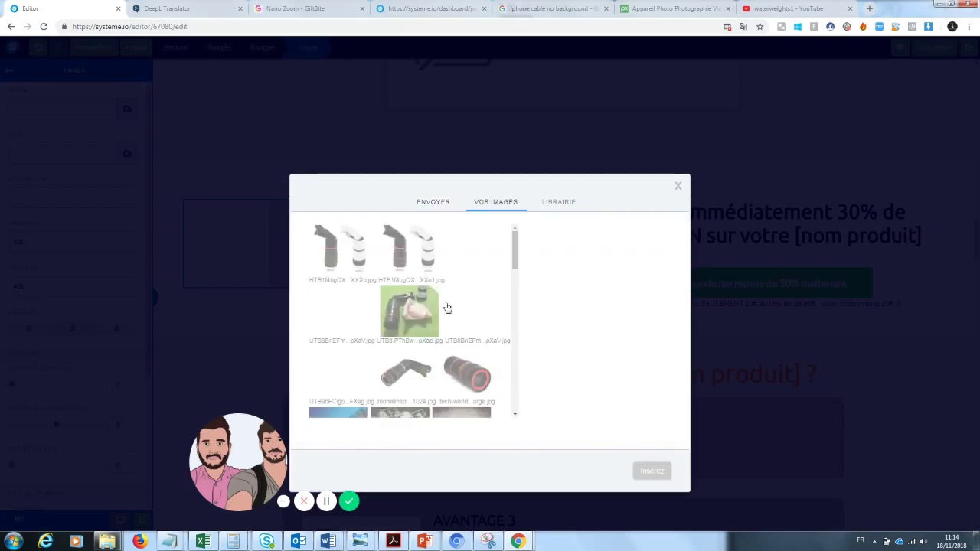
click(467, 373)
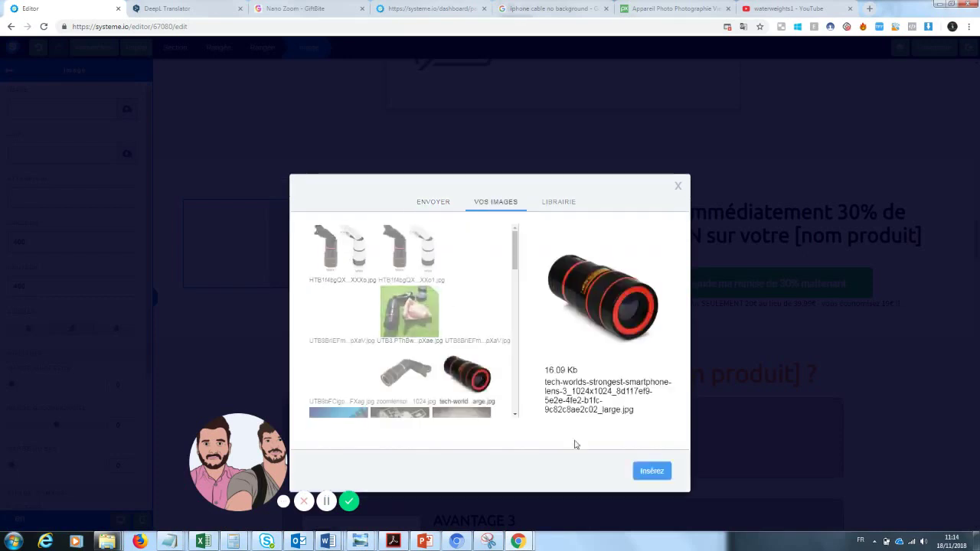
click(651, 470)
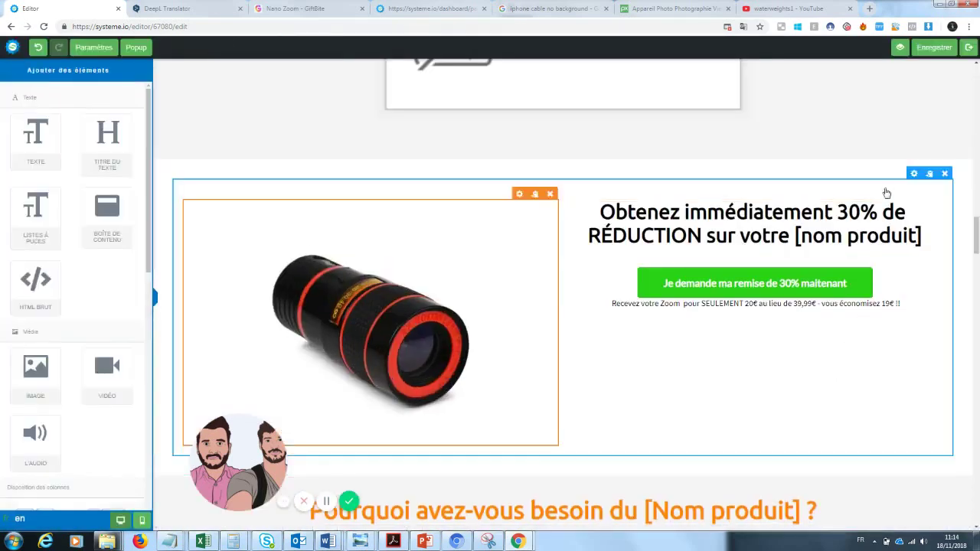
- Replace the "[nom produit]" placeholder in the 30% discount heading with "Zoom Photo"
click(896, 228)
drag(915, 236, 798, 241)
text(Zoo)
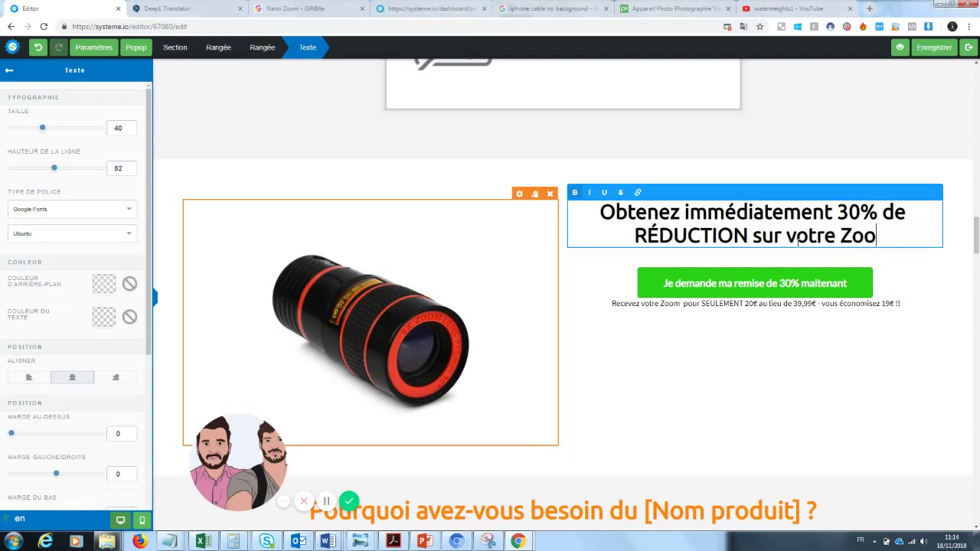
text(m Photo)
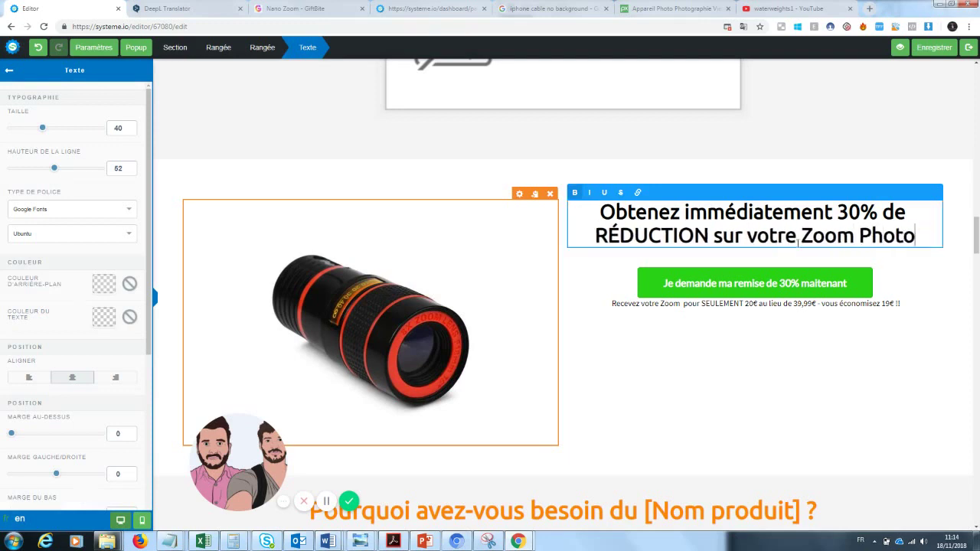
- Replace "Photo" with "Téléphone" in the 30% discount heading
mouse_move(975, 225)
mouse_down()
mouse_move(975, 71)
mouse_move(976, 230)
mouse_up()
click(919, 262)
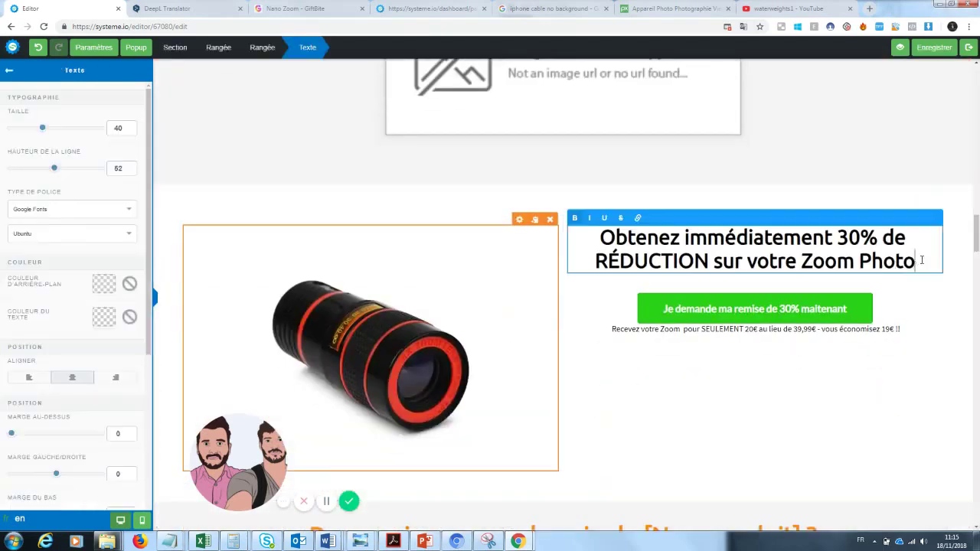
drag(919, 262, 858, 264)
text(Téléphone)
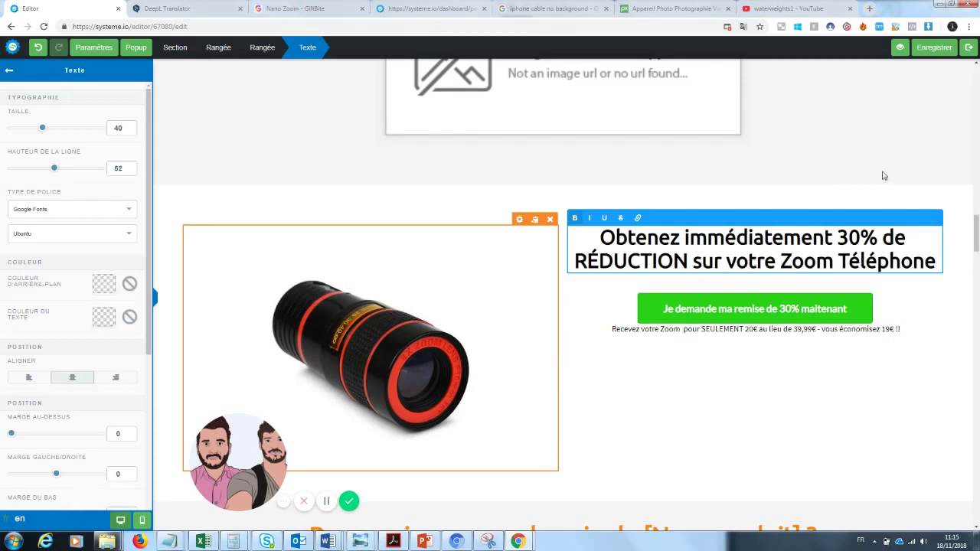
- Change the product name in the main title at the start of the page to "Zoom' Pro"
drag(976, 234, 975, 82)
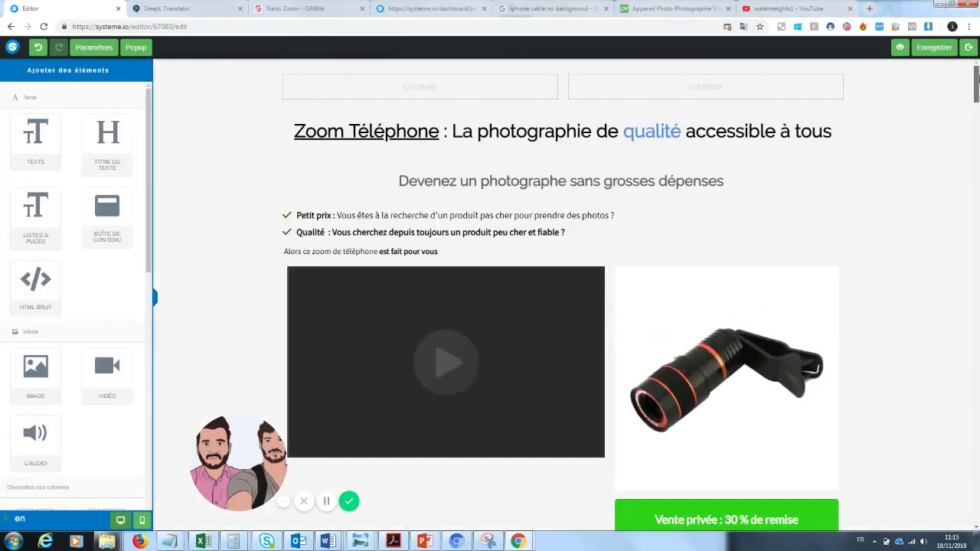
click(440, 132)
drag(441, 132, 347, 128)
key(BackSpace)
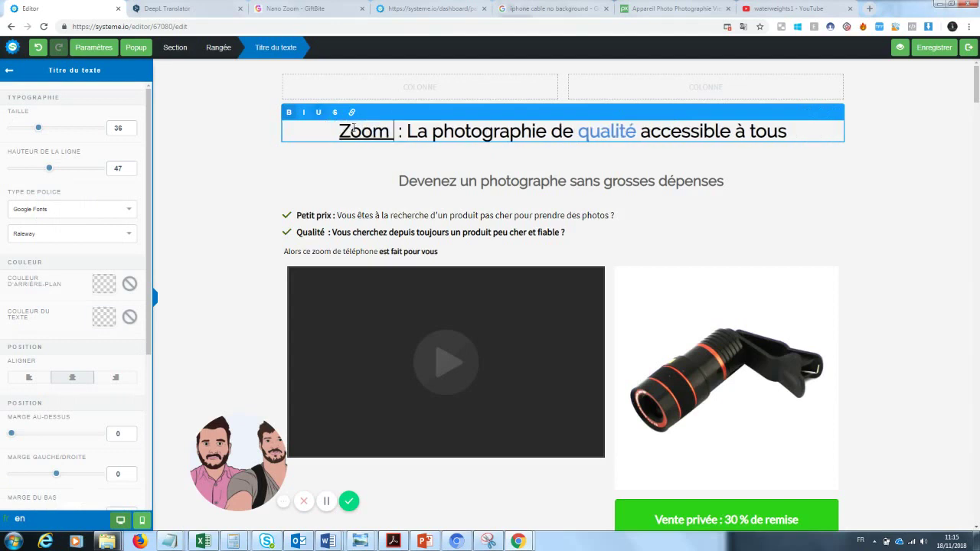
text(' Pro)
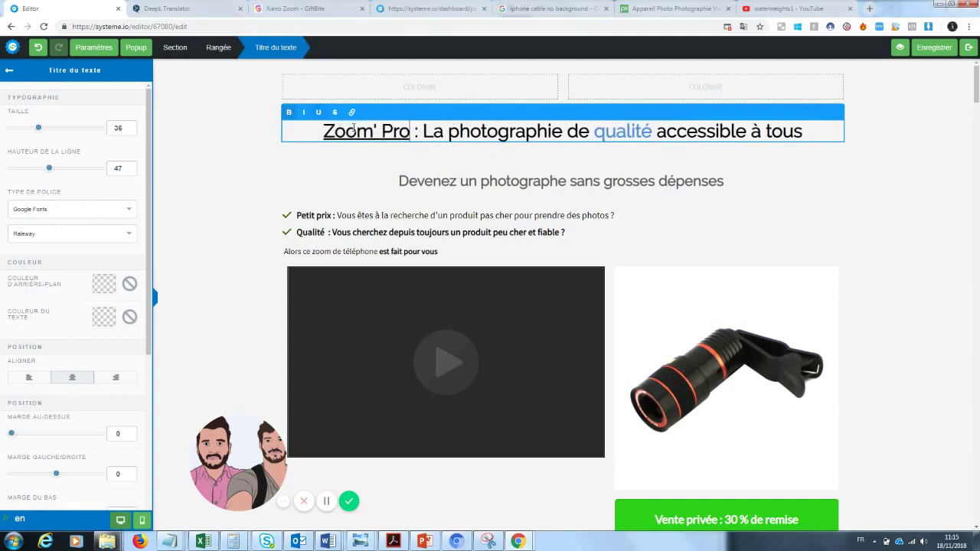
click(836, 228)
- Change the product name in the 30% discount heading to "Zoom'pro"
drag(977, 88, 835, 222)
click(916, 220)
key(BackSpace)
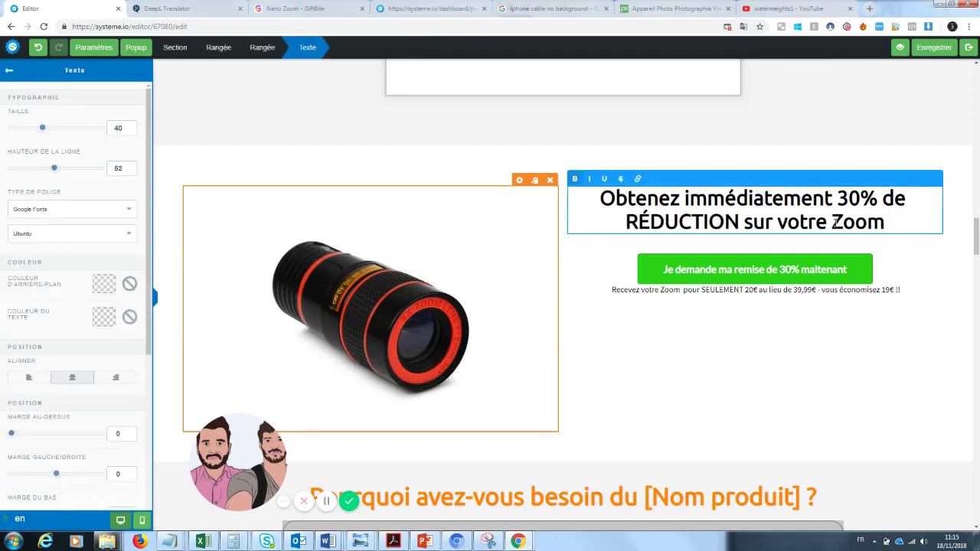
text('pro)
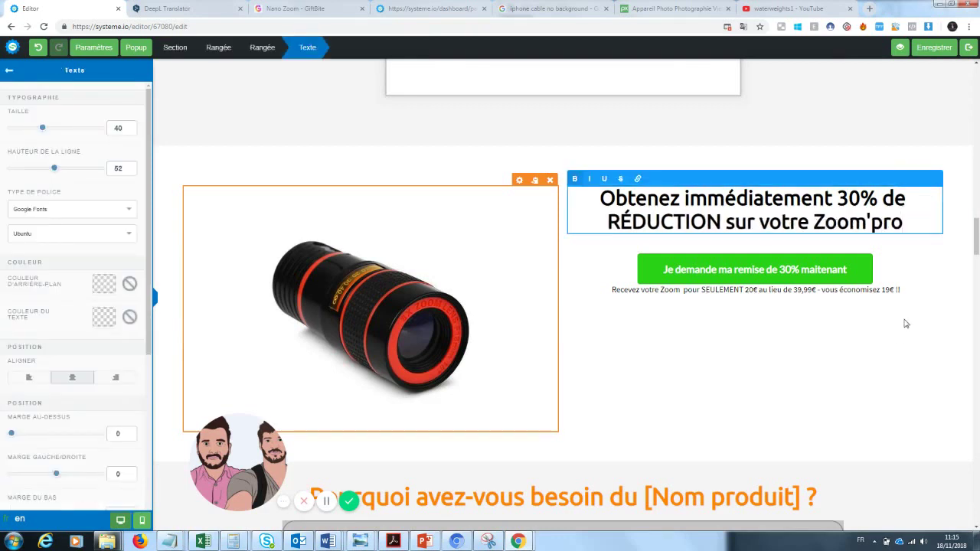
click(906, 324)
- Try deleting the "Ce qu'en pensent nos clients" section, review the surrounding page, and undo the deletion
drag(976, 247, 979, 222)
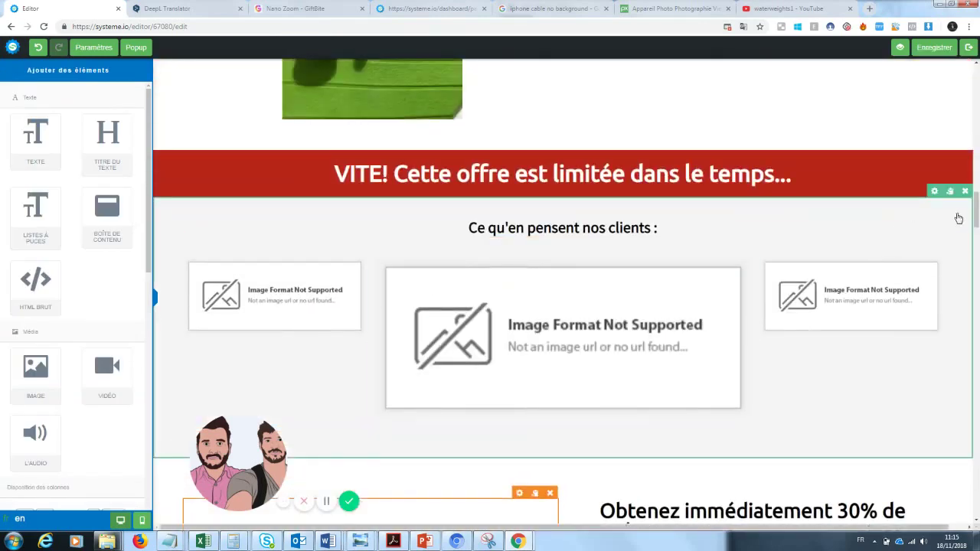
click(964, 191)
click(533, 82)
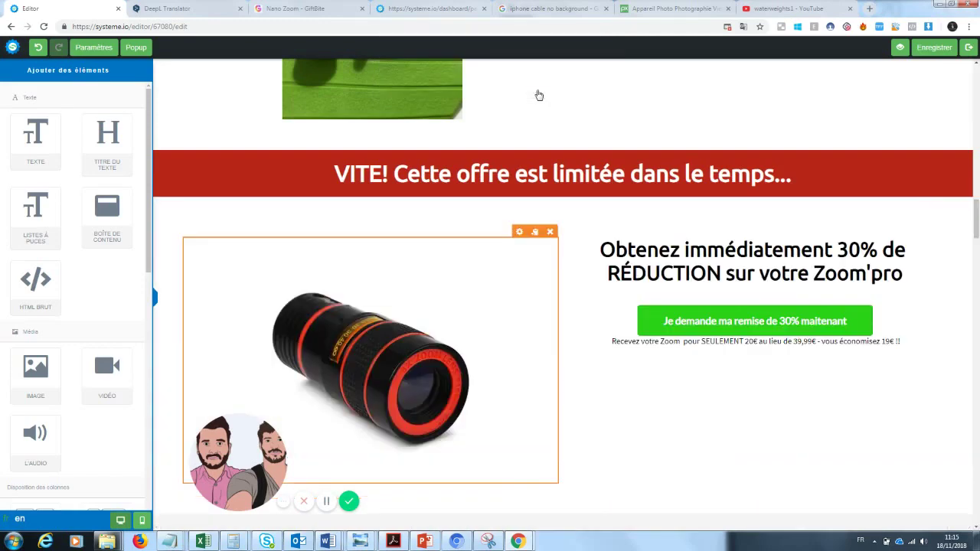
drag(977, 221, 978, 182)
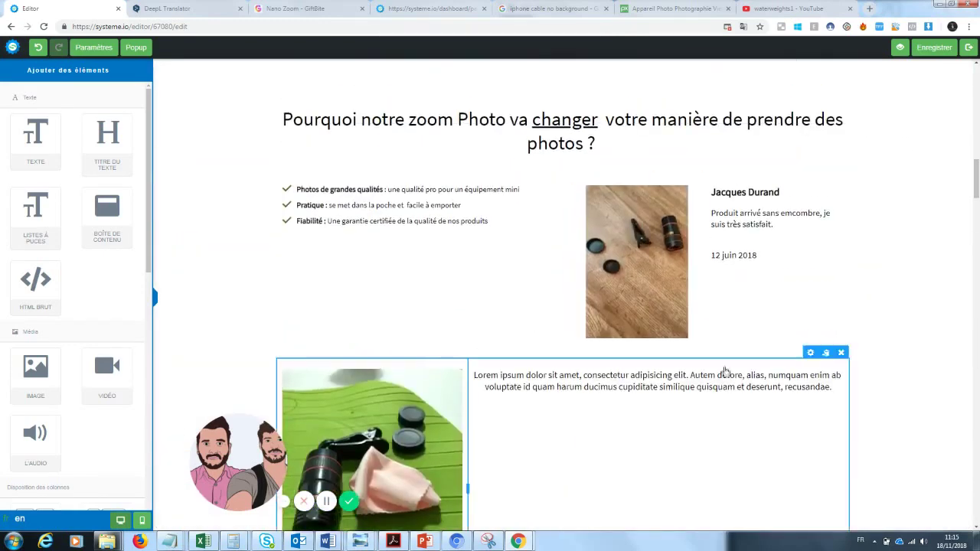
scroll(959, 191, down, 4)
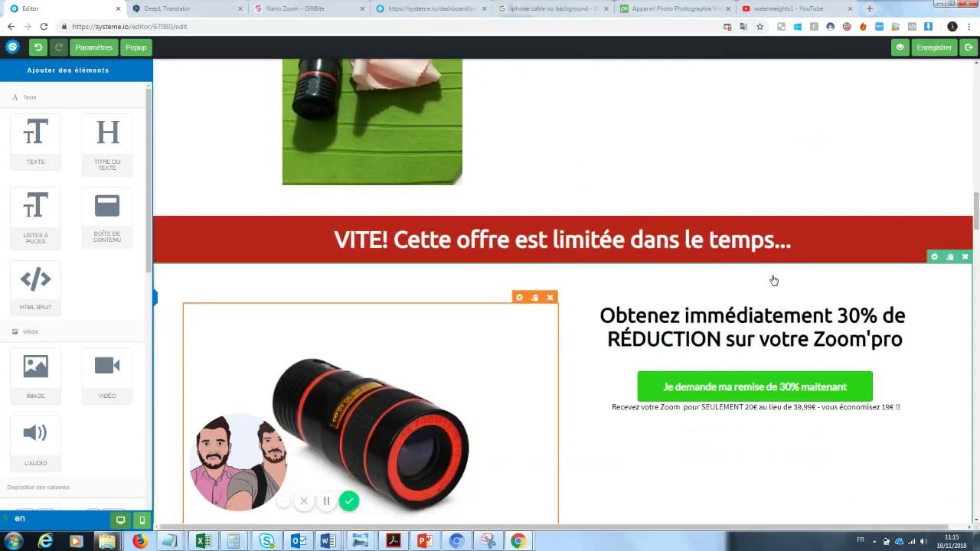
click(38, 47)
- Replace the "[Nom produit]" placeholder in the orange "Pourquoi avez-vous besoin du" heading with "Zoom Pro"
scroll(956, 232, down, 3)
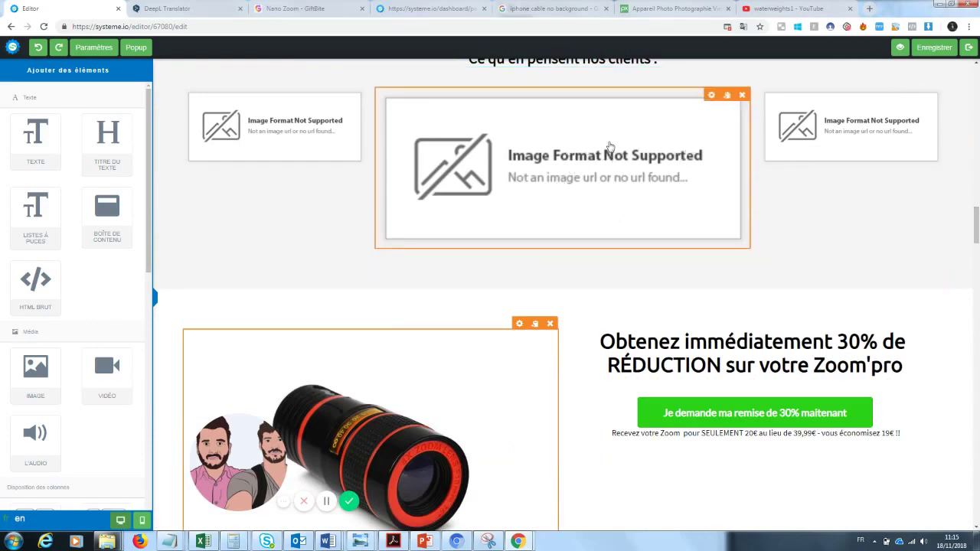
drag(975, 225, 976, 264)
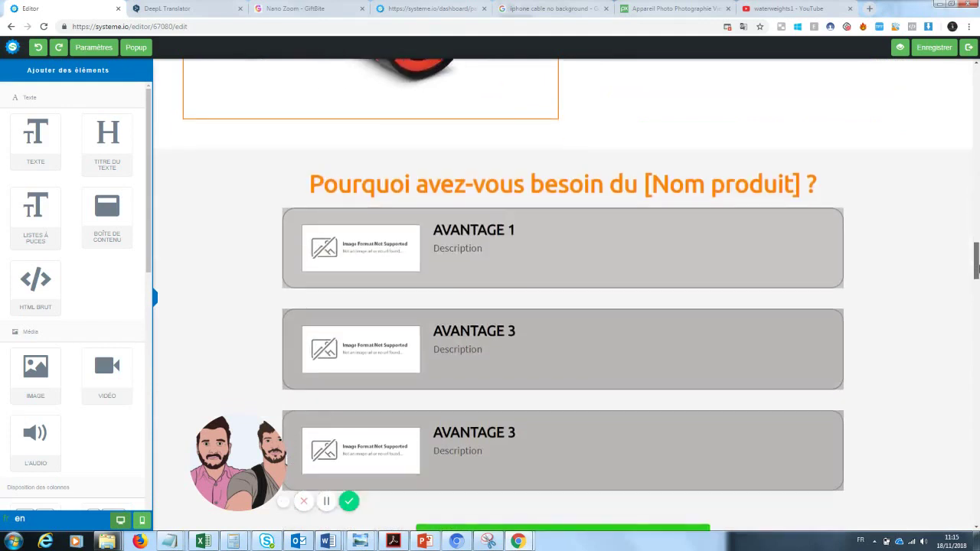
click(756, 188)
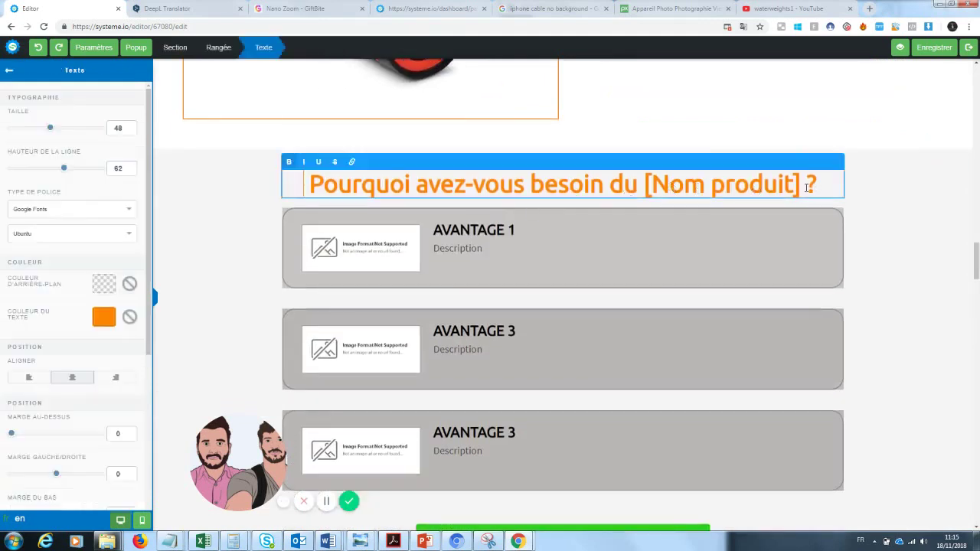
drag(798, 187, 646, 190)
text(Zoom )
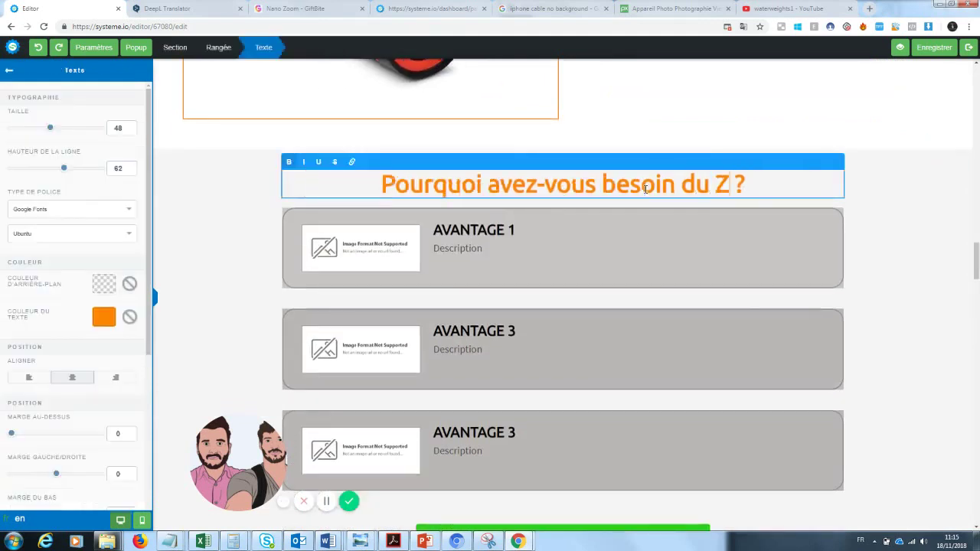
text(Pro)
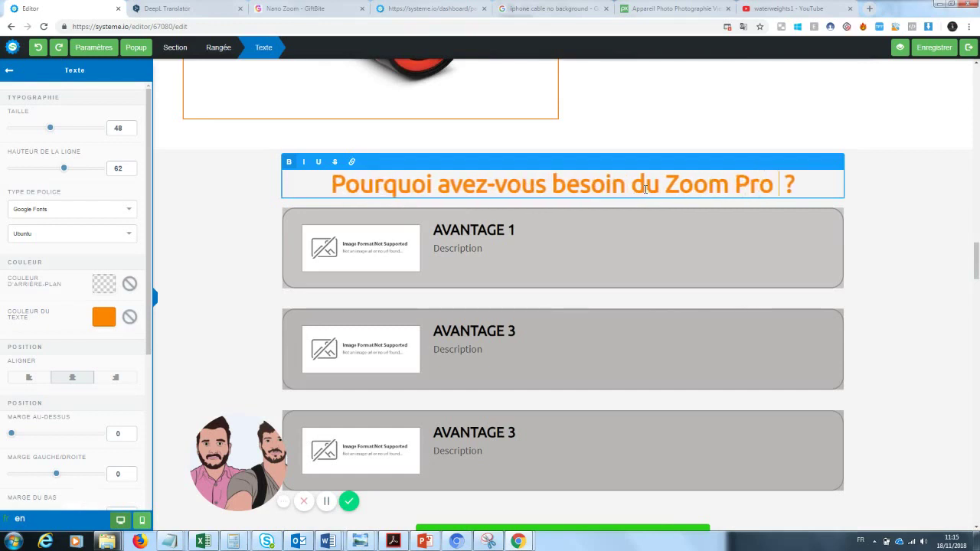
click(375, 254)
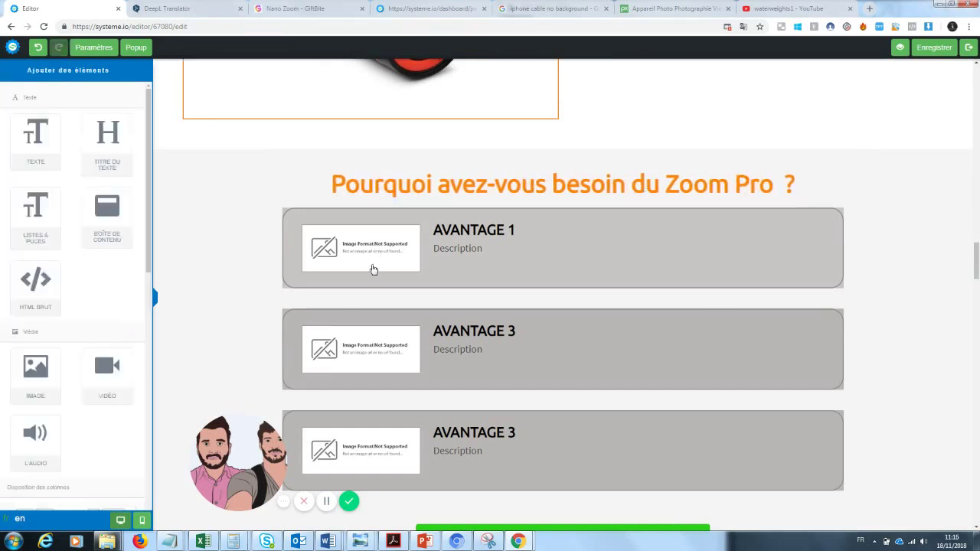
- Replace the placeholder image of the "AVANTAGE 1" box with the uploaded film-1668918_960_720.jpg
click(365, 256)
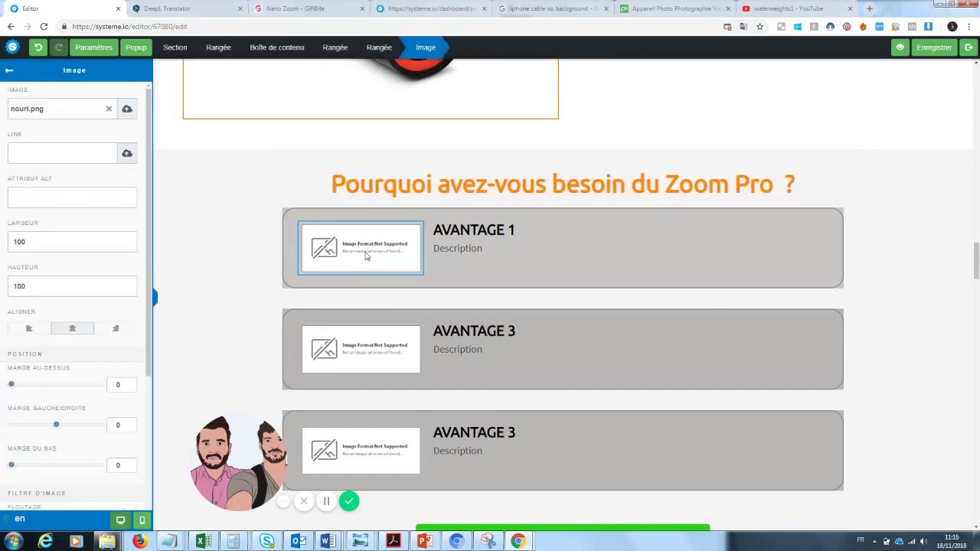
click(110, 110)
click(126, 109)
click(498, 224)
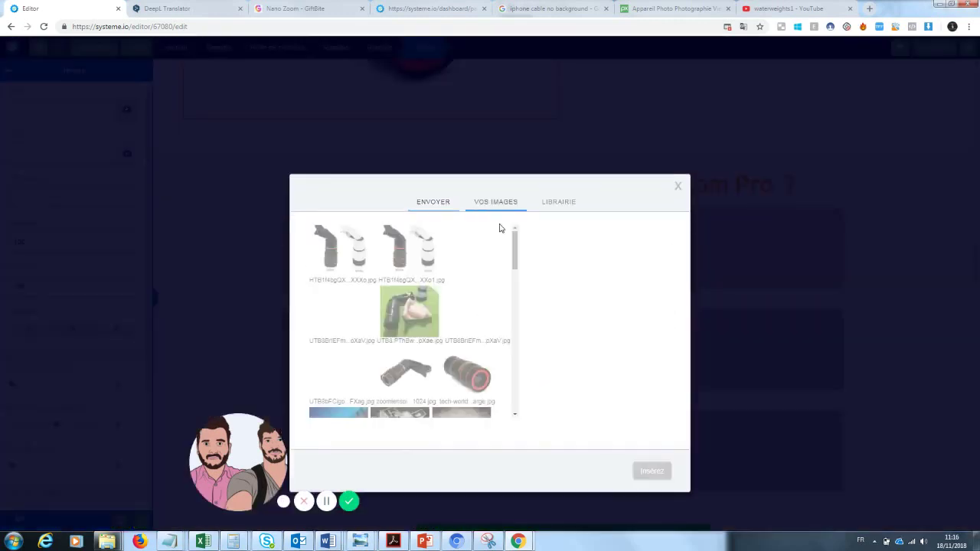
scroll(514, 260, down, 2)
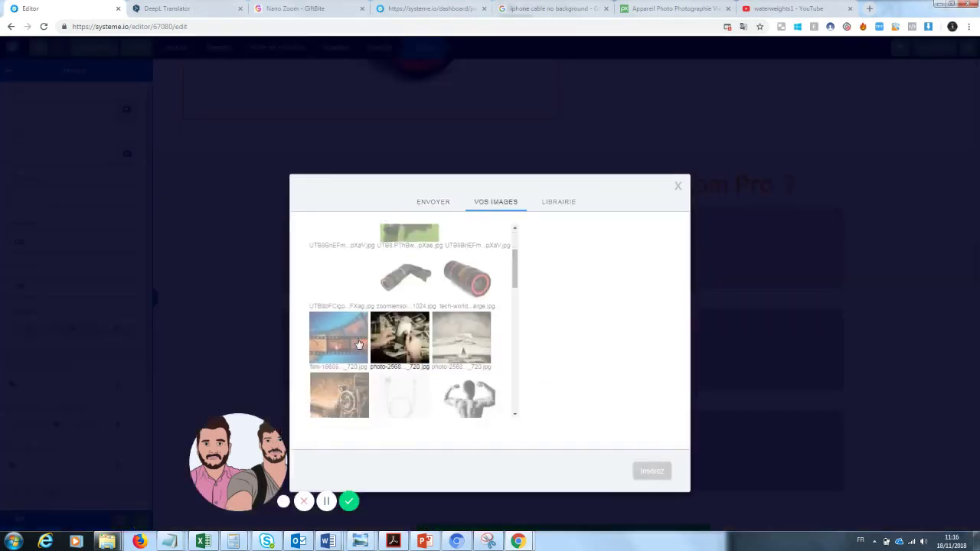
click(338, 337)
click(663, 473)
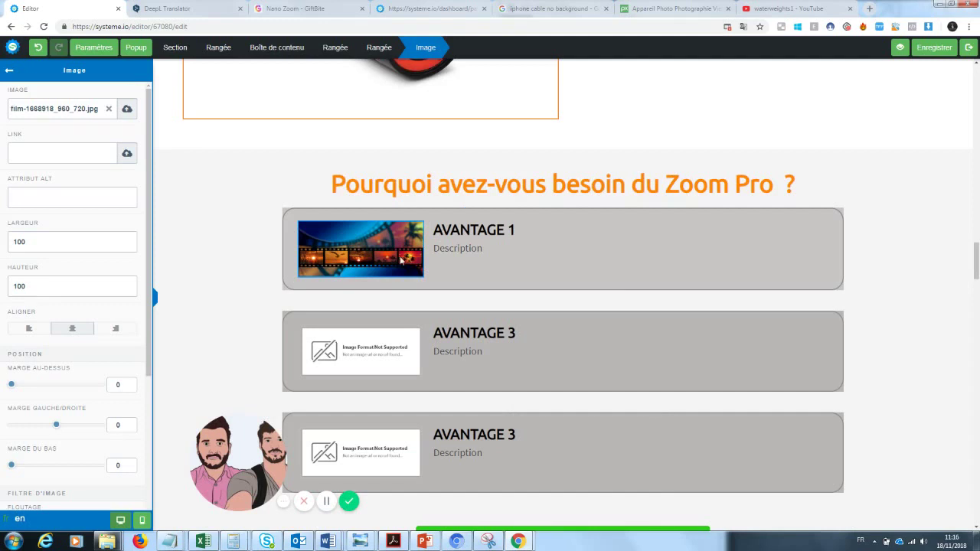
- Replace the placeholder image of the second advantage box with the uploaded photo-256887_960_720.jpg
click(480, 348)
click(390, 346)
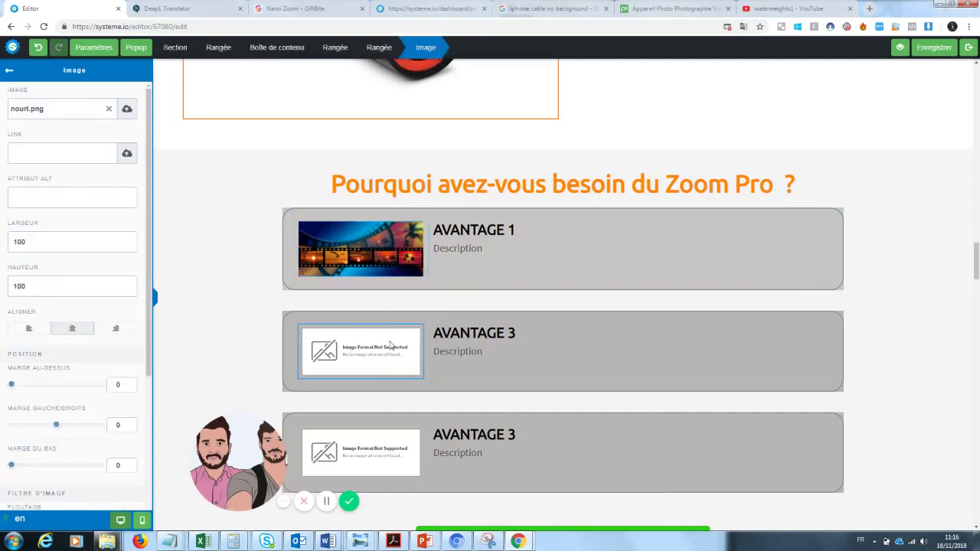
click(382, 406)
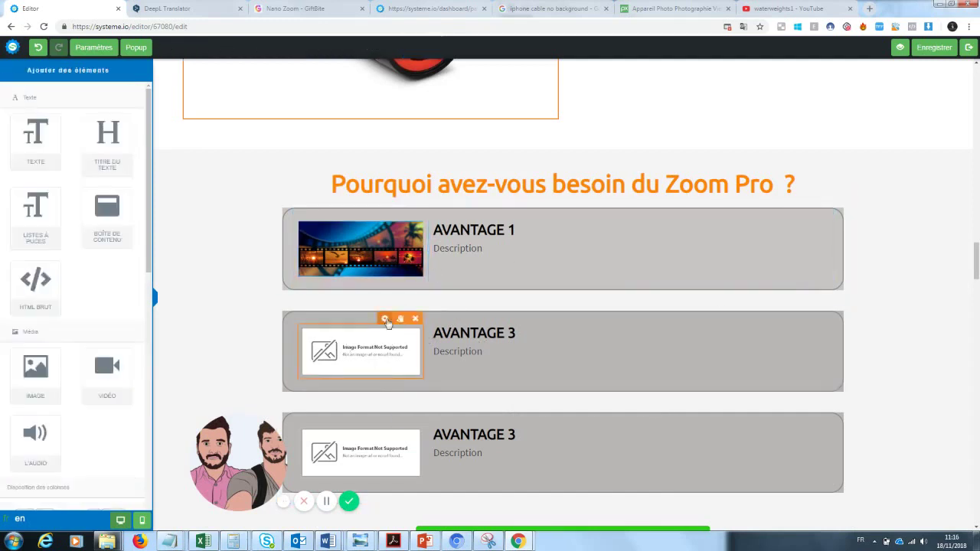
click(386, 321)
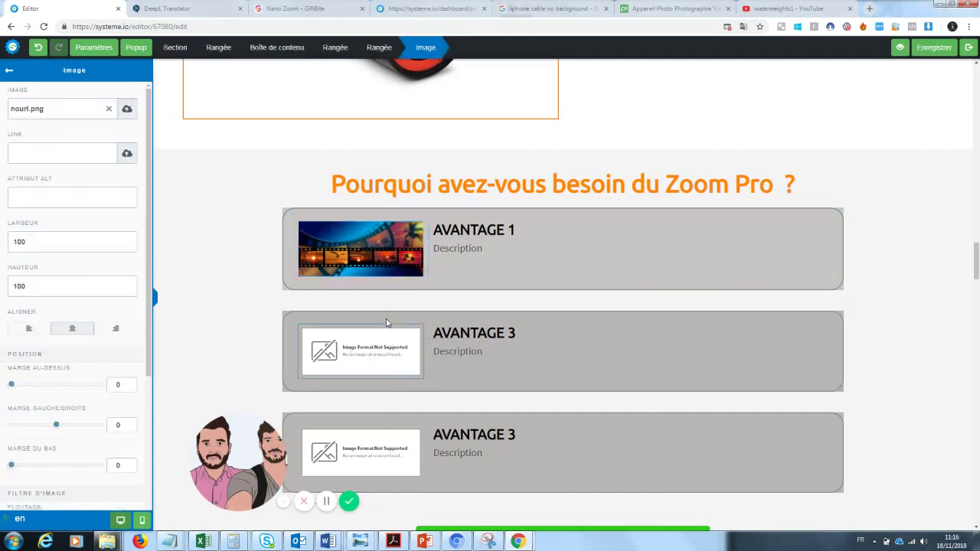
click(109, 111)
click(127, 110)
click(506, 224)
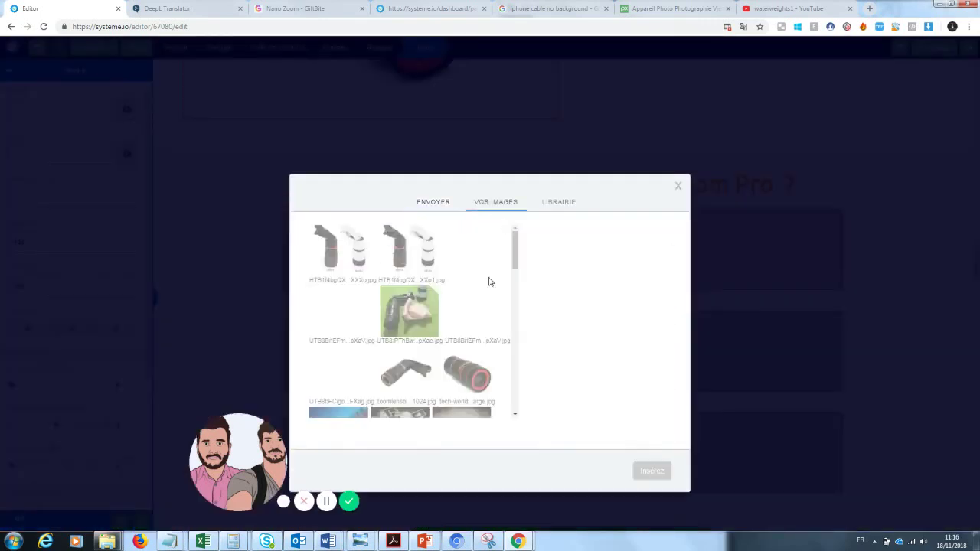
scroll(401, 280, down, 5)
click(401, 280)
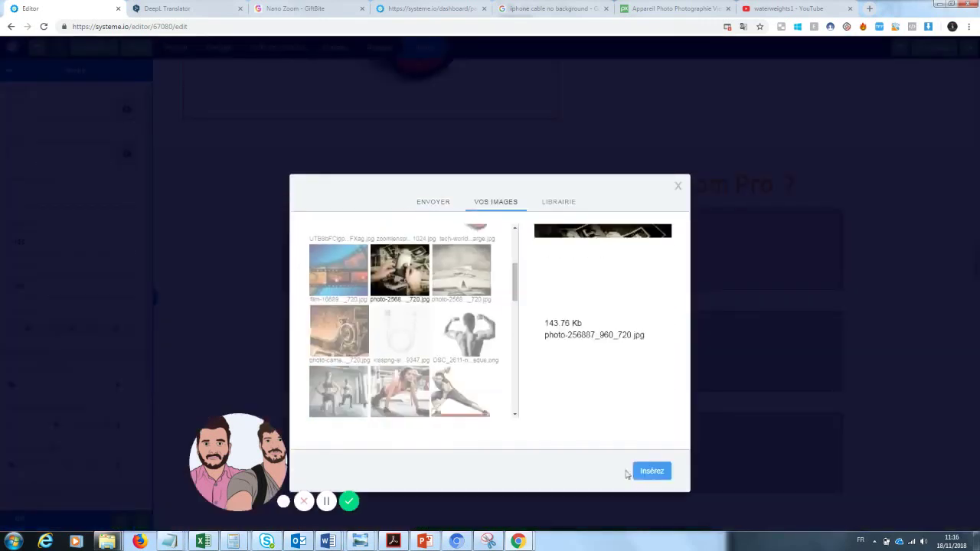
click(649, 472)
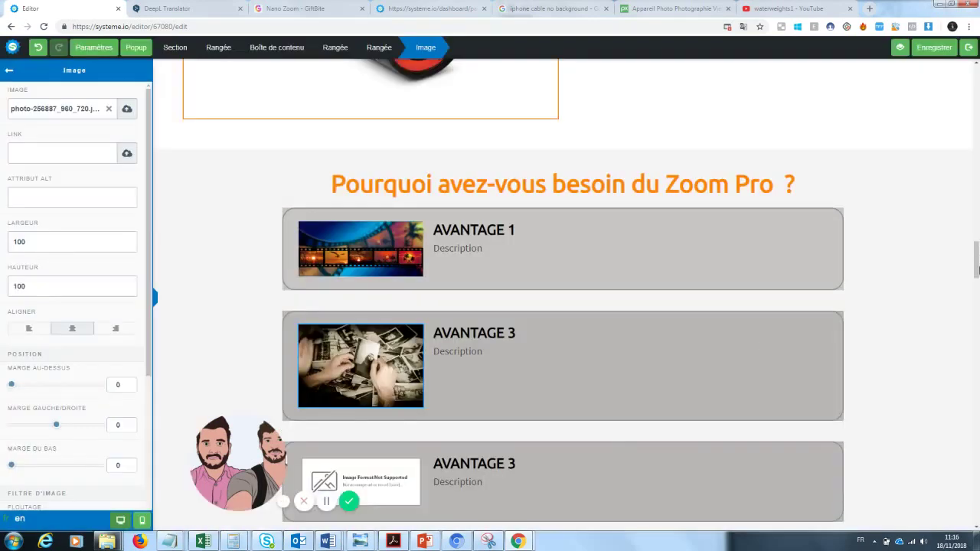
- Replace the placeholder image of the third advantage box with the uploaded photo-camera-219958_960_720.jpg
click(944, 276)
scroll(943, 276, down, 3)
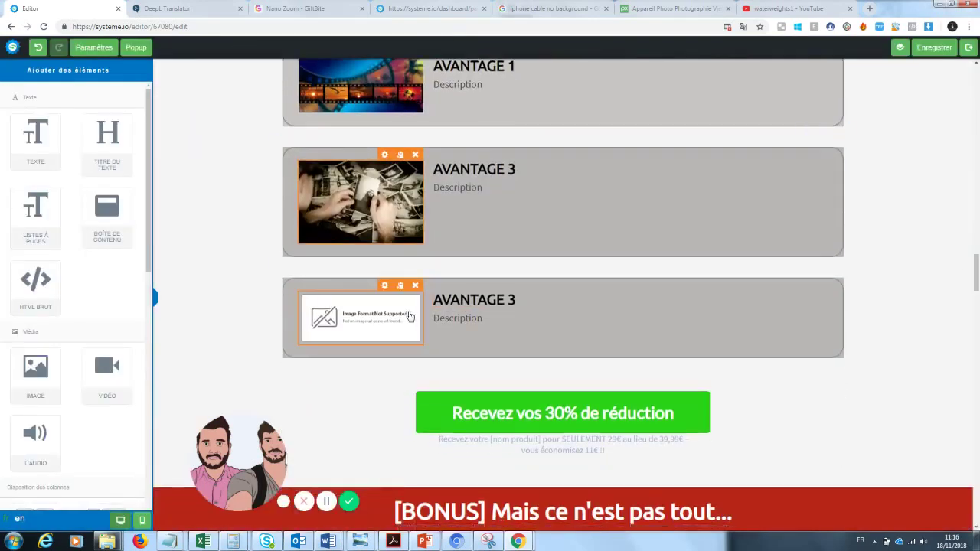
click(409, 315)
click(387, 420)
click(386, 305)
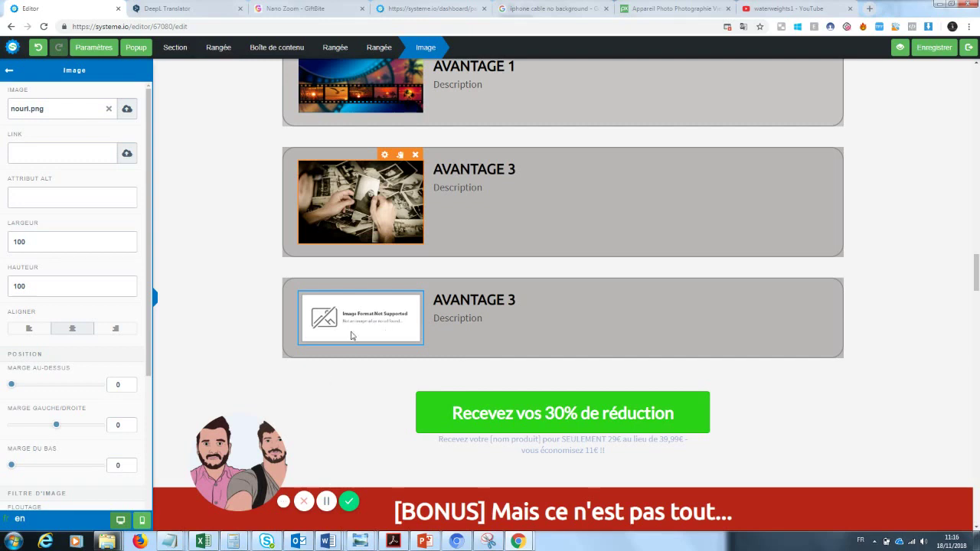
click(356, 388)
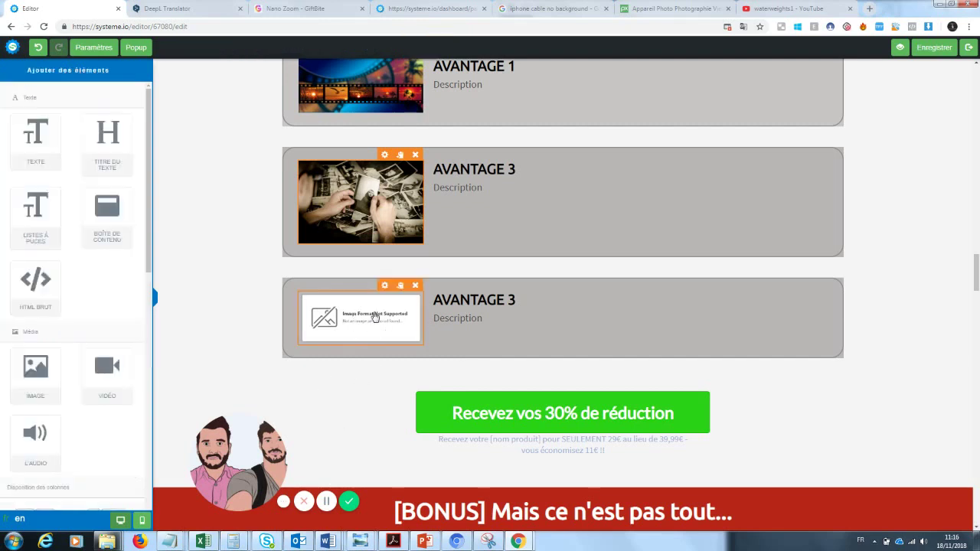
click(390, 300)
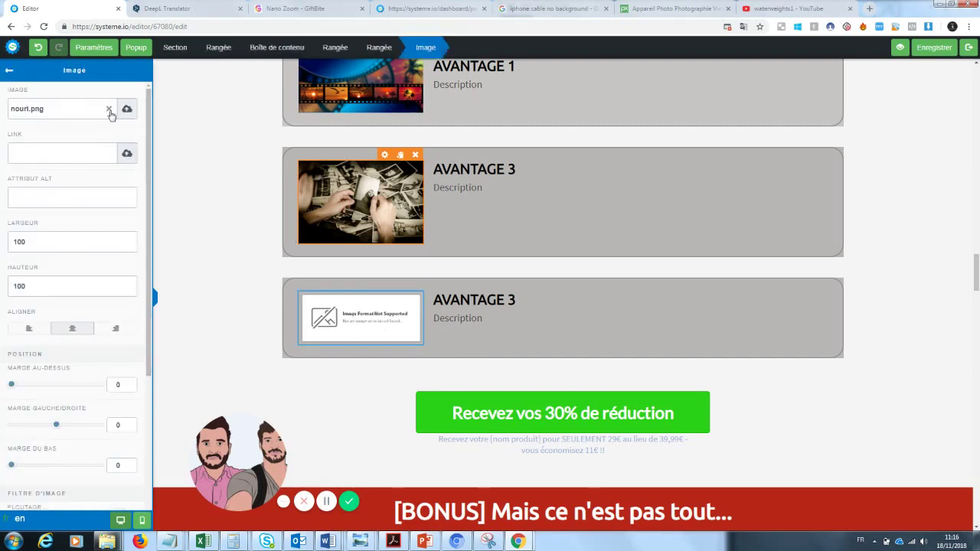
click(111, 113)
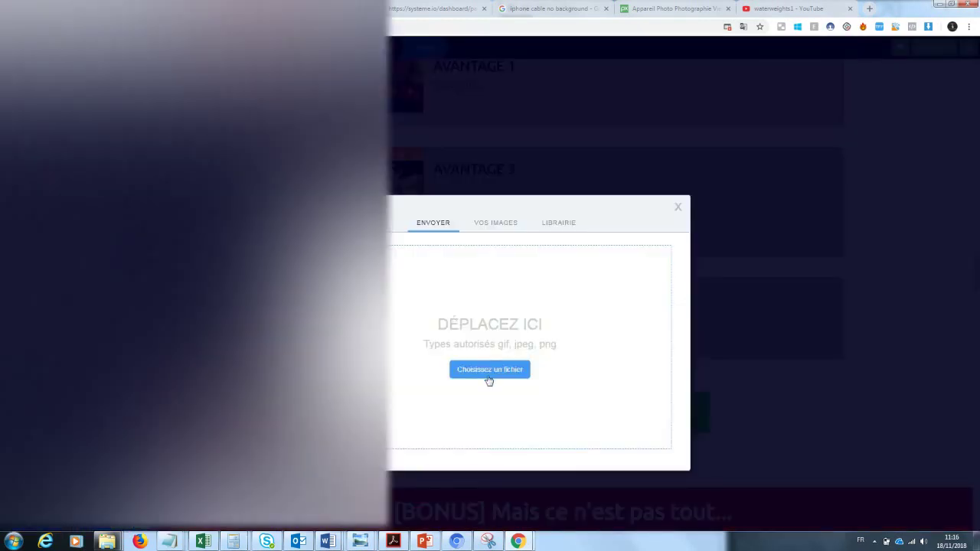
click(489, 375)
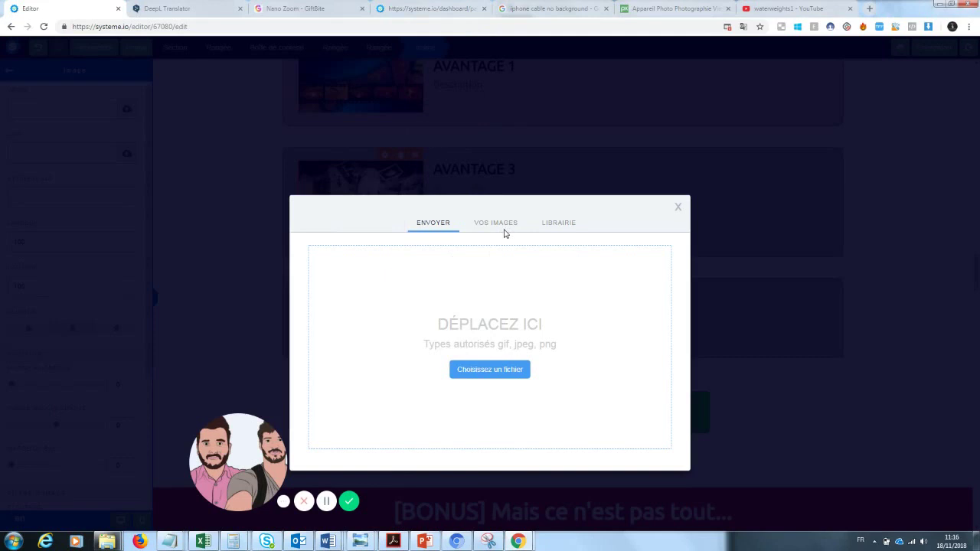
click(503, 224)
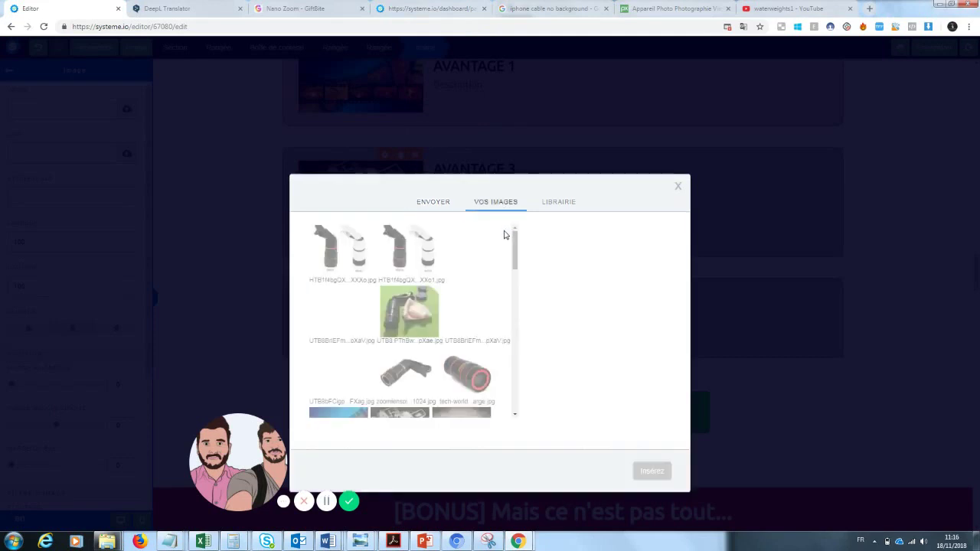
drag(516, 245, 515, 269)
click(358, 374)
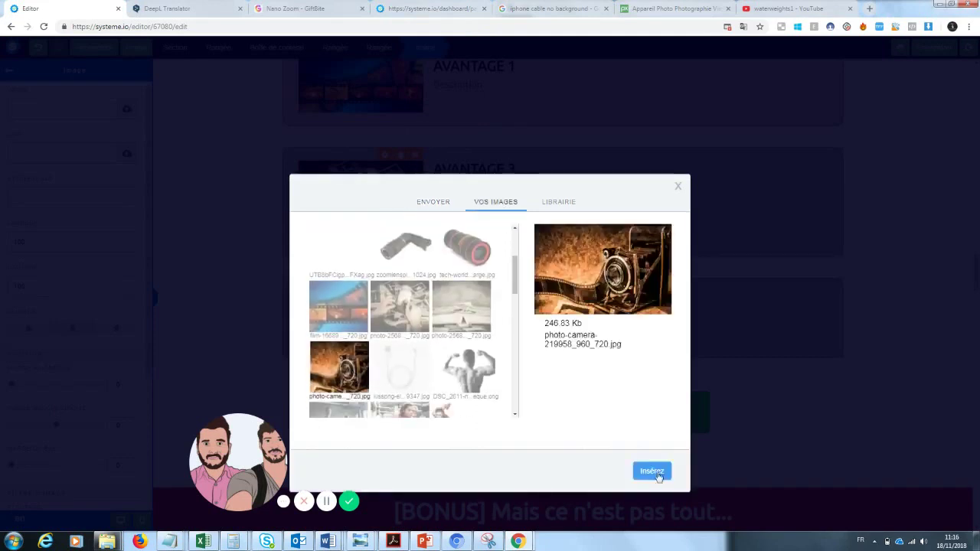
click(652, 472)
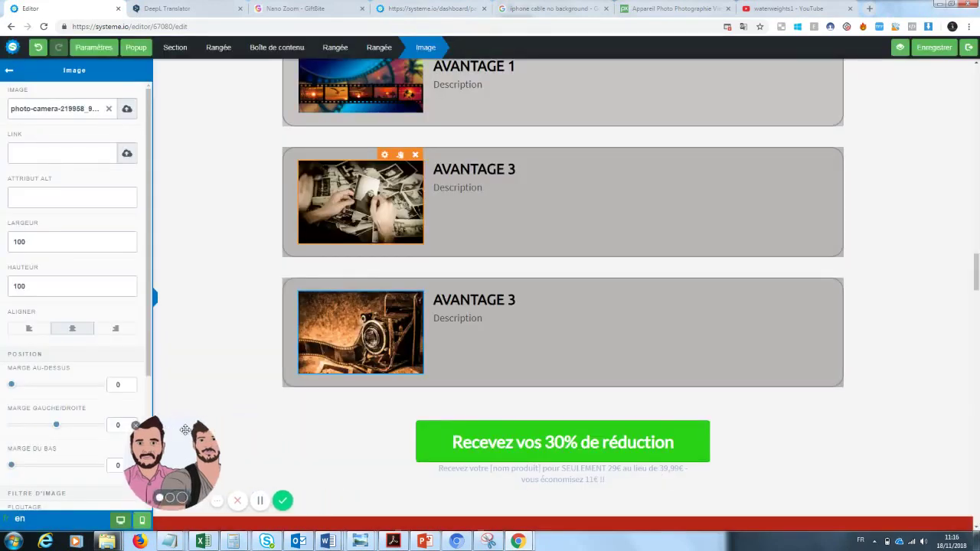
- Replace the "AVANTAGE 1" title of the first advantage box with "Pratique"
click(972, 276)
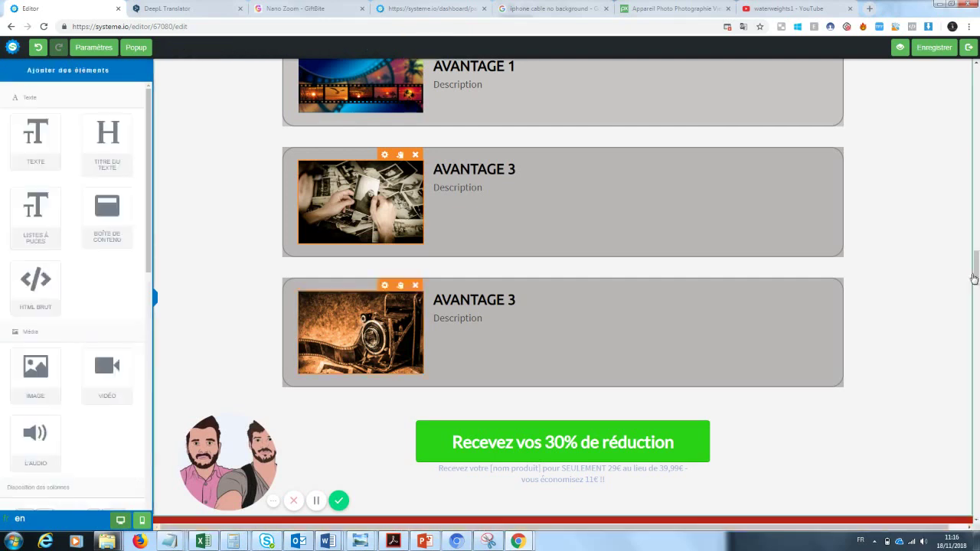
drag(976, 276, 976, 270)
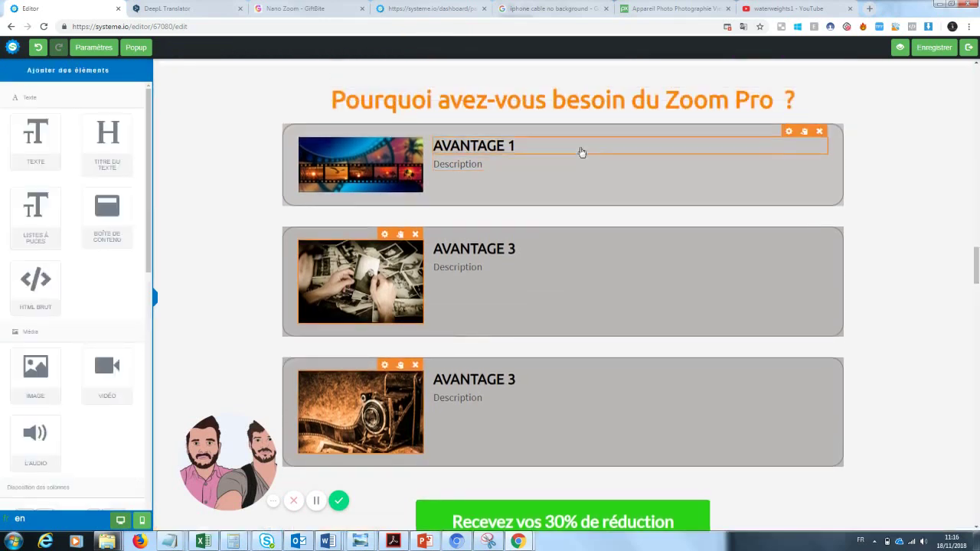
click(520, 155)
drag(517, 146, 429, 145)
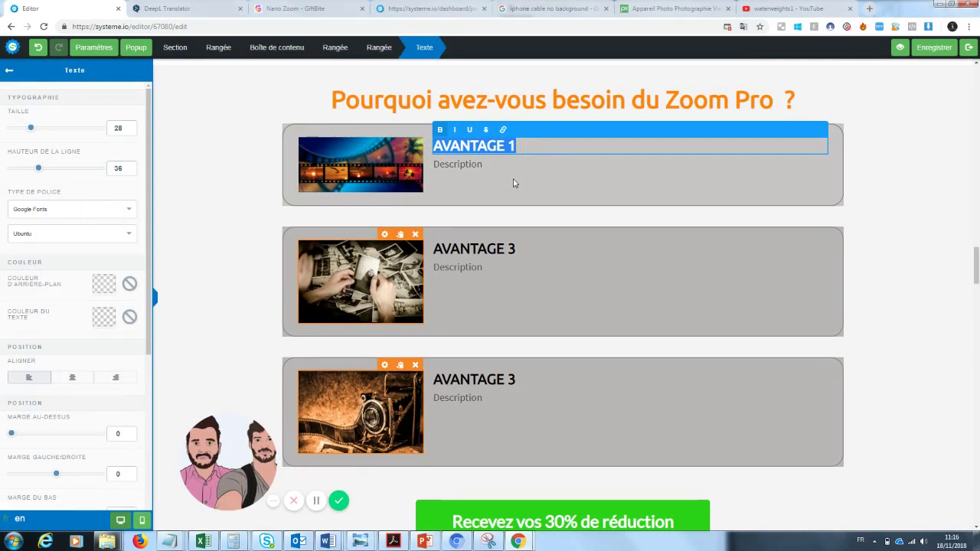
text(Pratique)
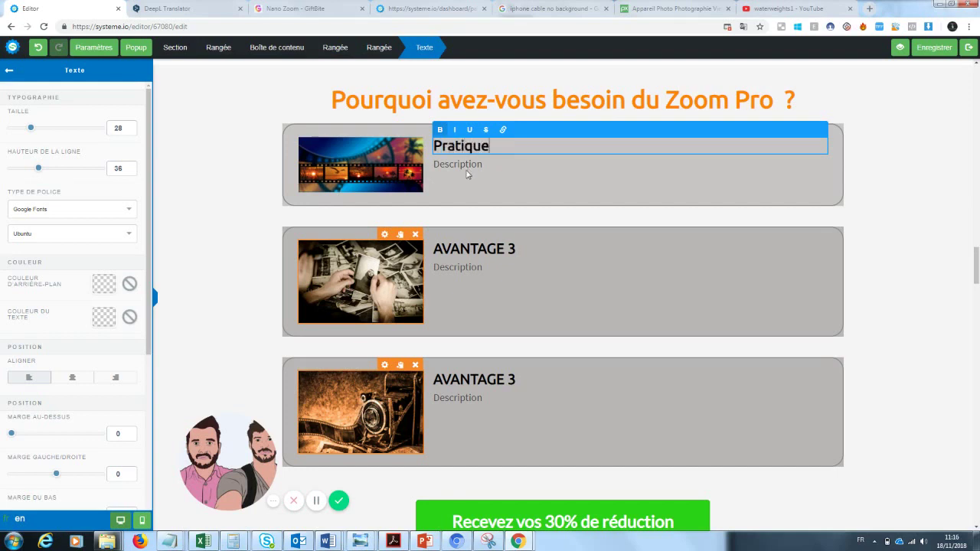
- Replace the description under "Pratique" with two lines: "adaptable samsung, apple" and "on a toujours notre téléphone sur nous"
click(470, 168)
click(474, 168)
drag(487, 164, 426, 169)
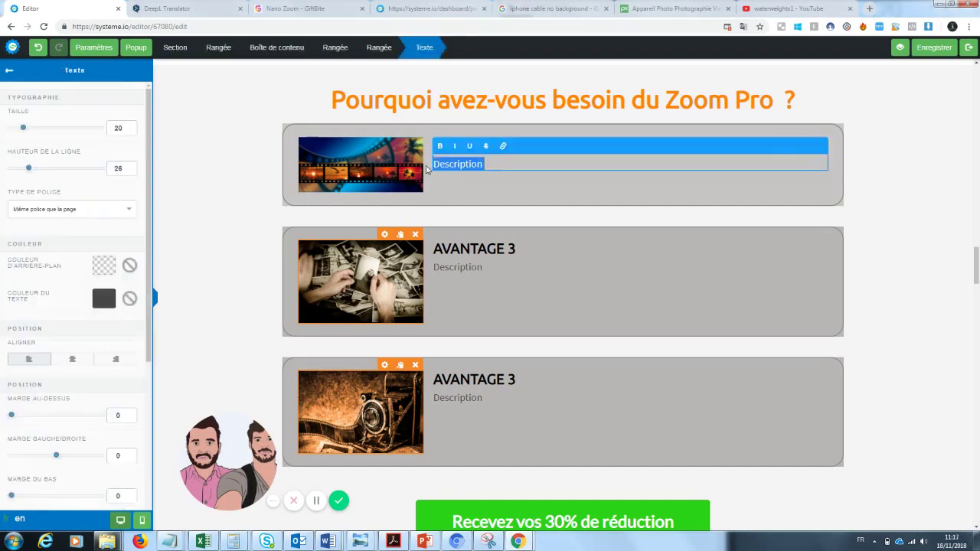
key(BackSpace)
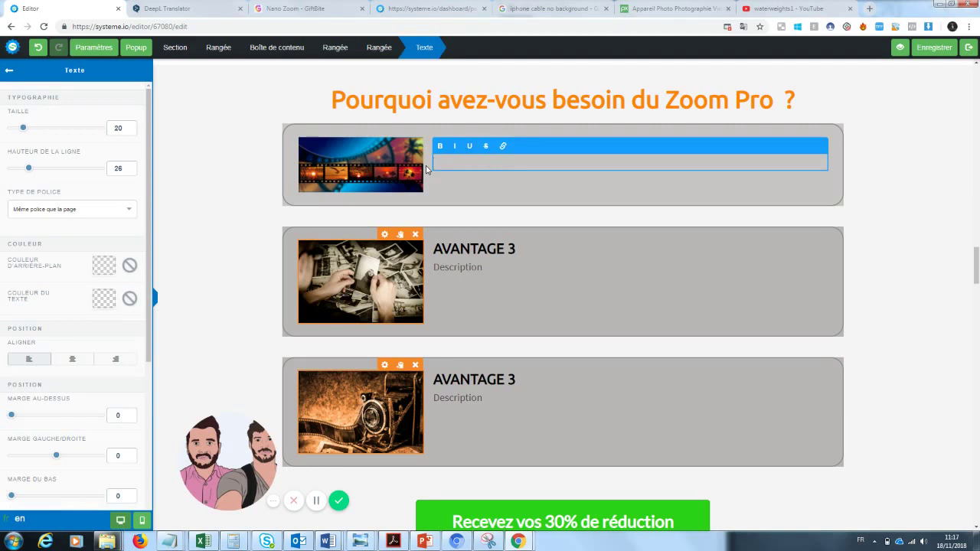
text(aptable samsung, apple)
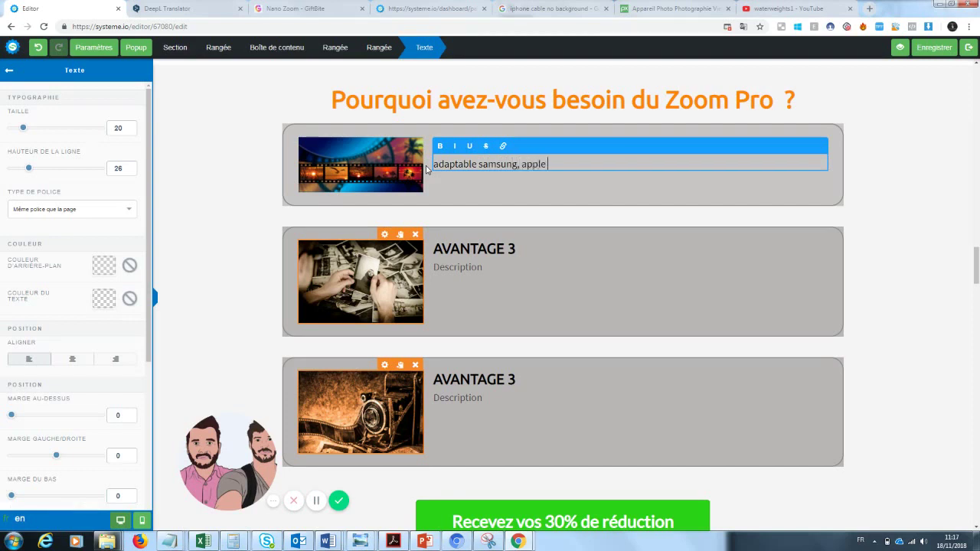
key(Return)
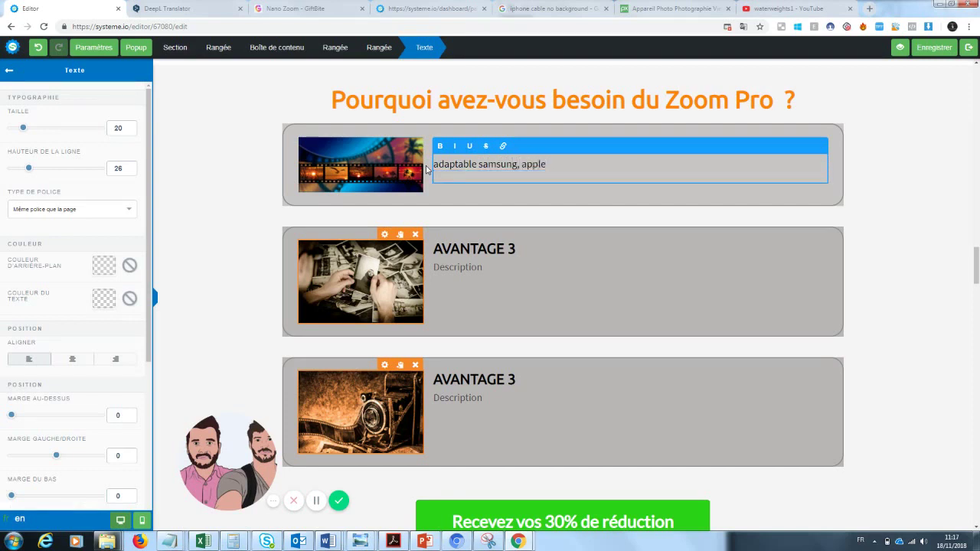
text(on a toujours notre télépho)
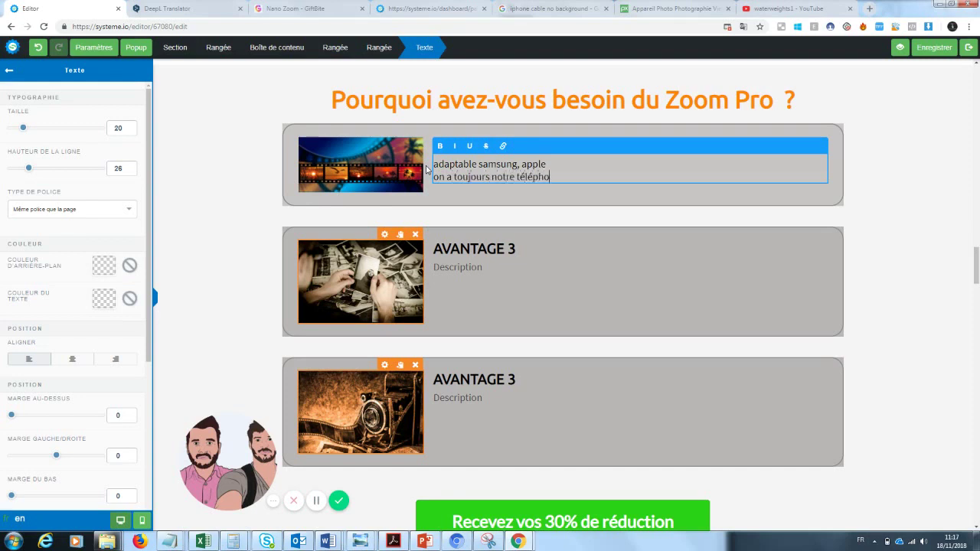
text(ne sur nous)
click(502, 201)
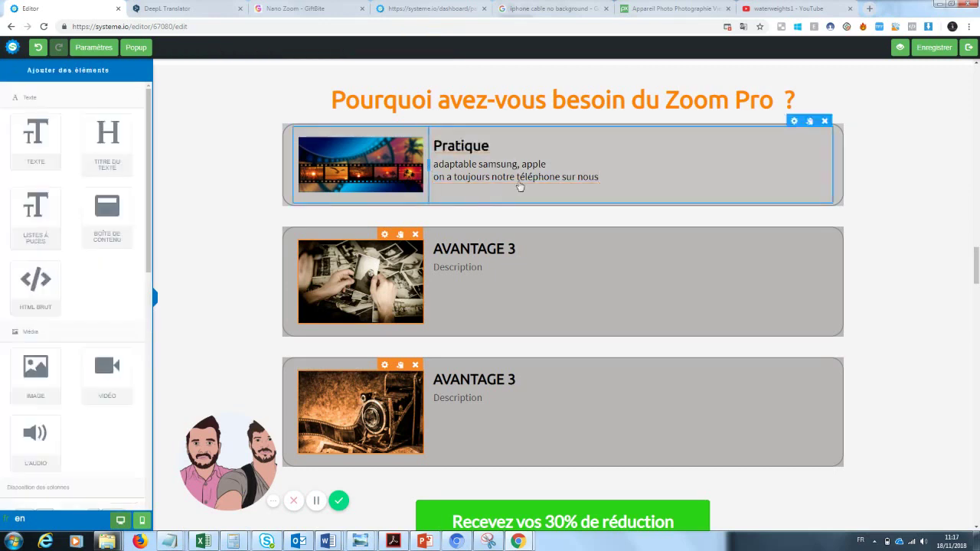
- Change the title of the second advantage box to "AVANTAGE 2"
click(518, 248)
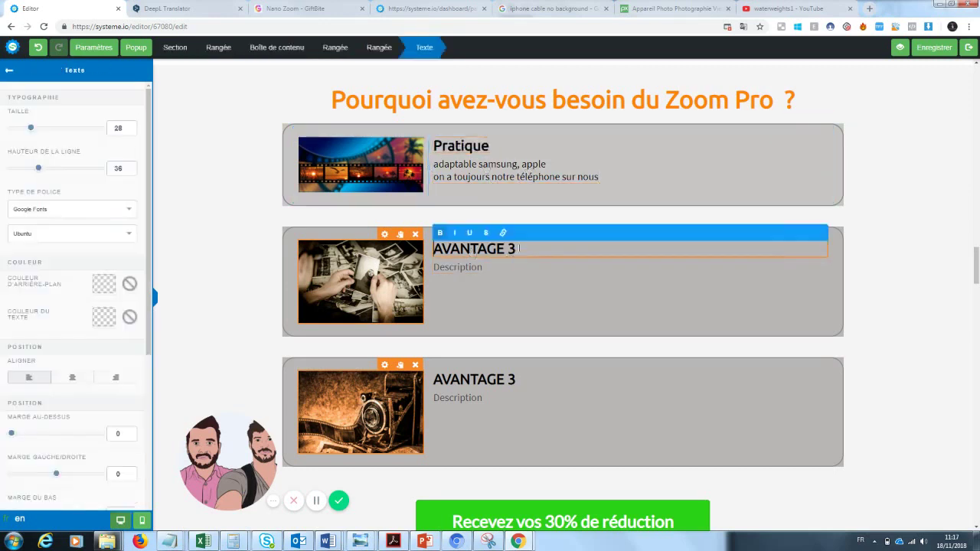
key(BackSpace)
text(2)
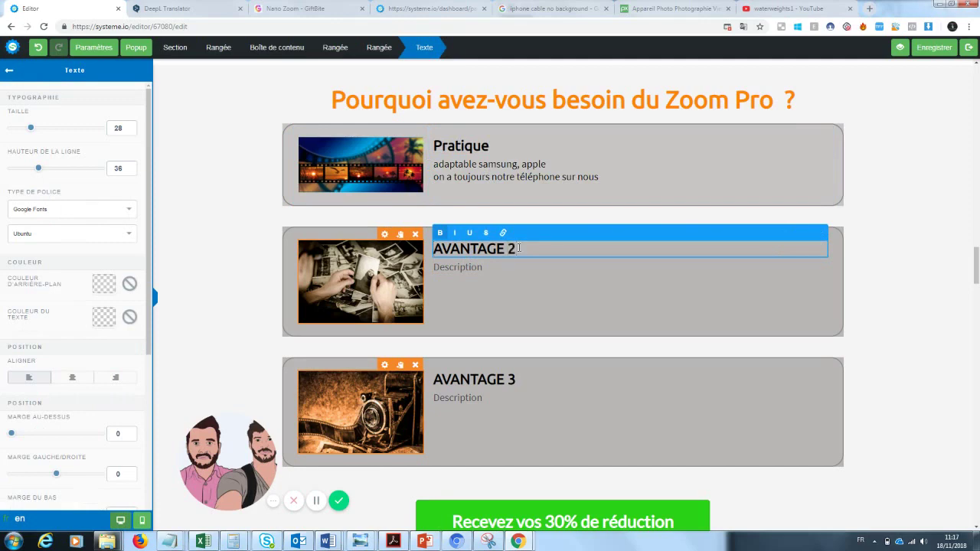
- Replace the AVANTAGE 2 description with "Les photos sont un moyens de garder un souvenir du passé..." followed by a line break
click(472, 278)
drag(484, 267, 417, 273)
text(Les photo)
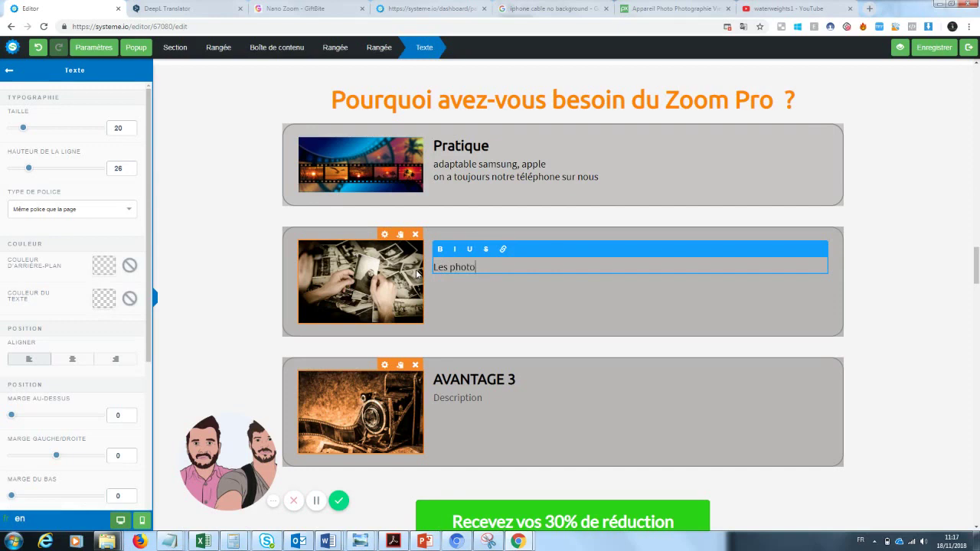
text(s sont un moyens de garder un)
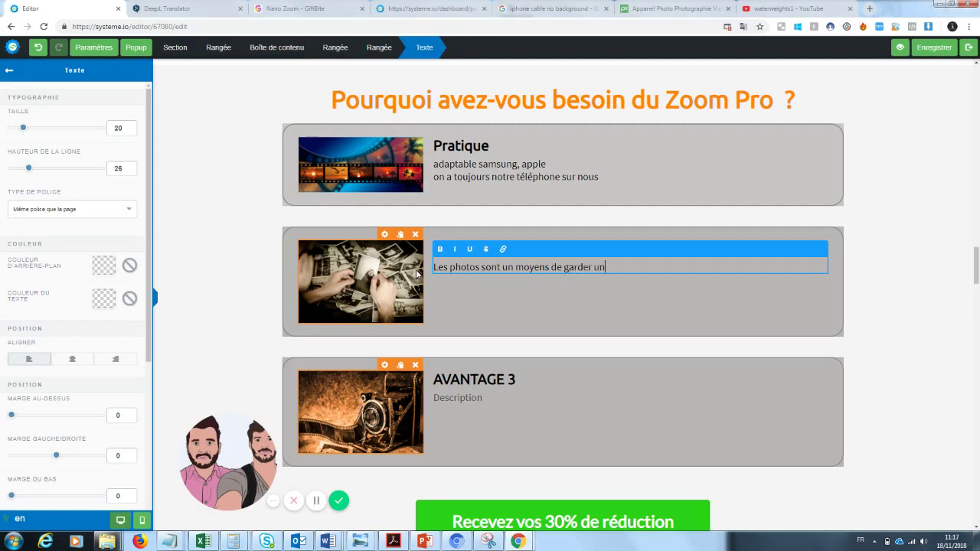
text(e)
key(BackSpace)
key(BackSpace)
text(n souvenir du passé...)
key(Return)
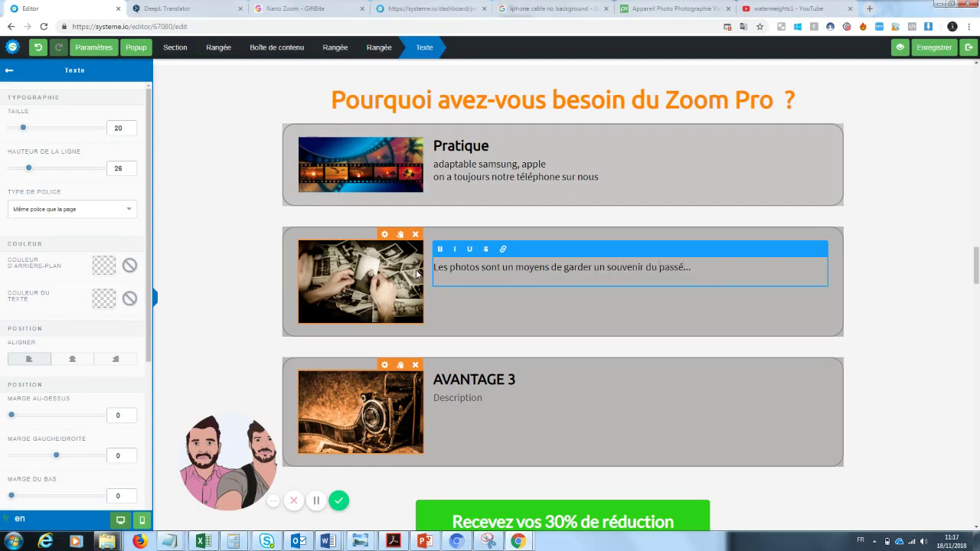
- Add the line "Imaginez... vous êtes devant un paysage magnifique mais votre téléphone ne vous permet pas de prendre une belle photo." to the AVANTAGE 2 description
text(Imaginez... vous êtes devant un)
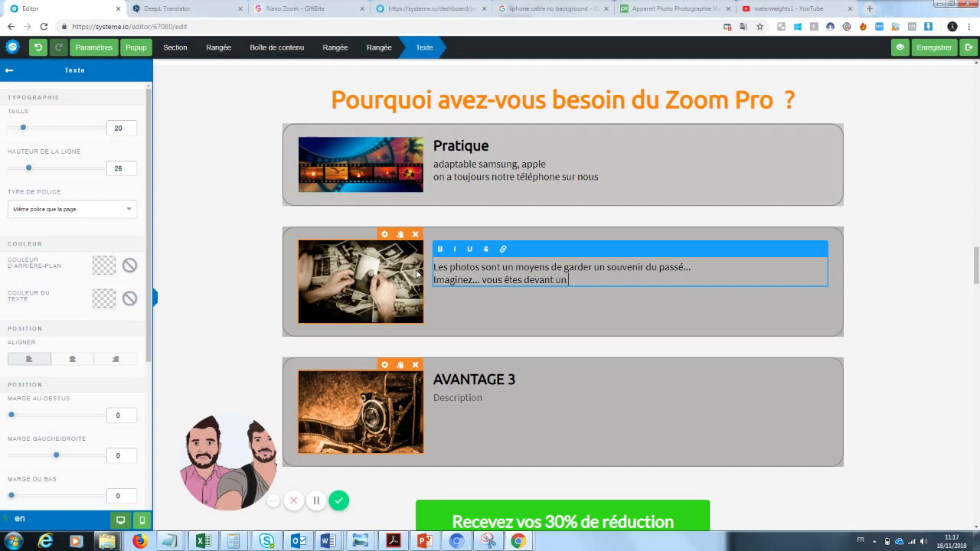
text( paysage magnifique mais votr)
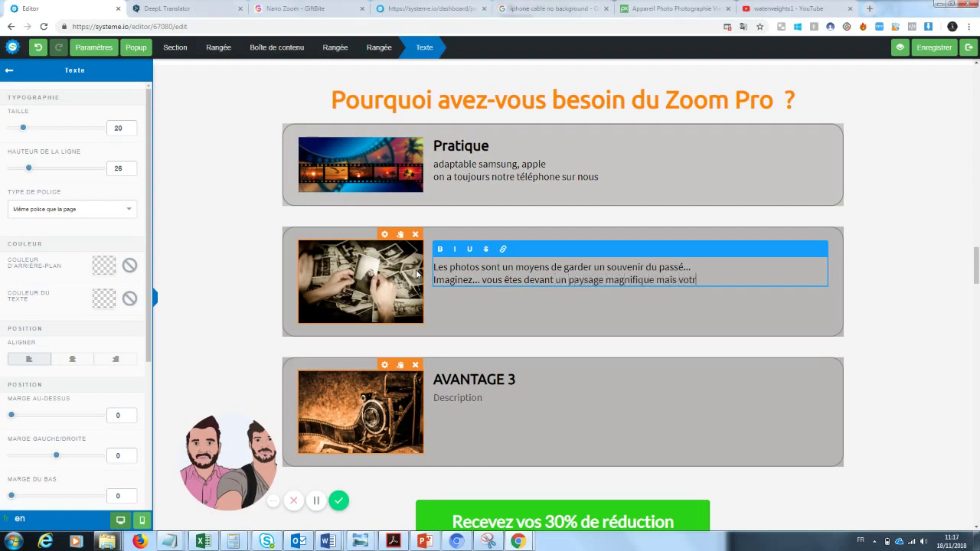
text(e téléphone ne vous permet pas d)
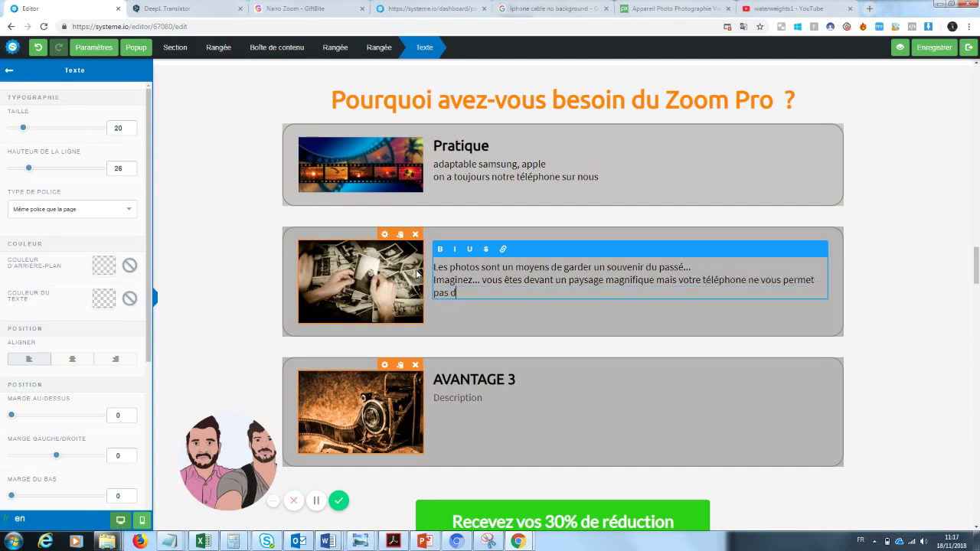
text(e prendre une belle photo.)
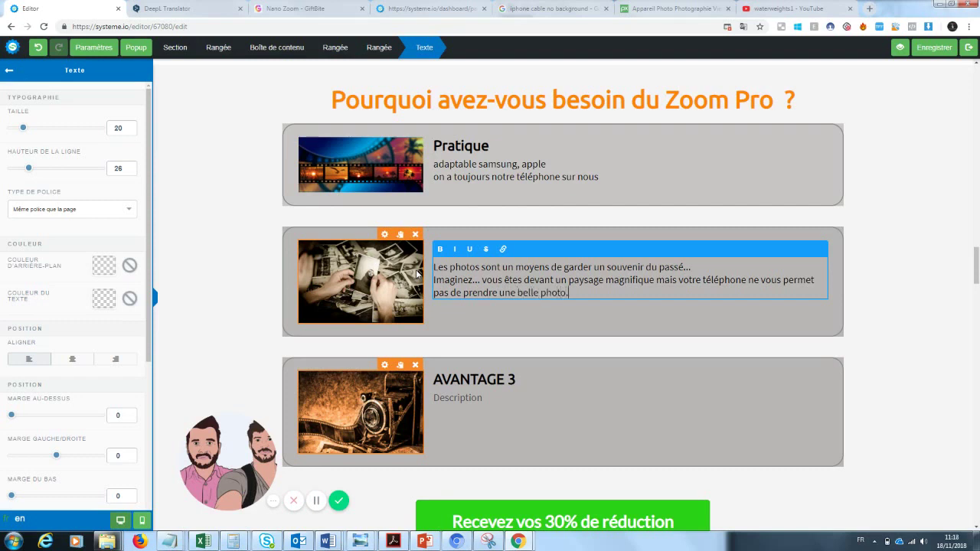
- Append "Ceci ne se reproduira plus jamais avec Zoom Pro. En effet ..." to the end of the AVANTAGE 2 description
text( Ceci ne)
text( se reproduit)
text(a plus jamai)
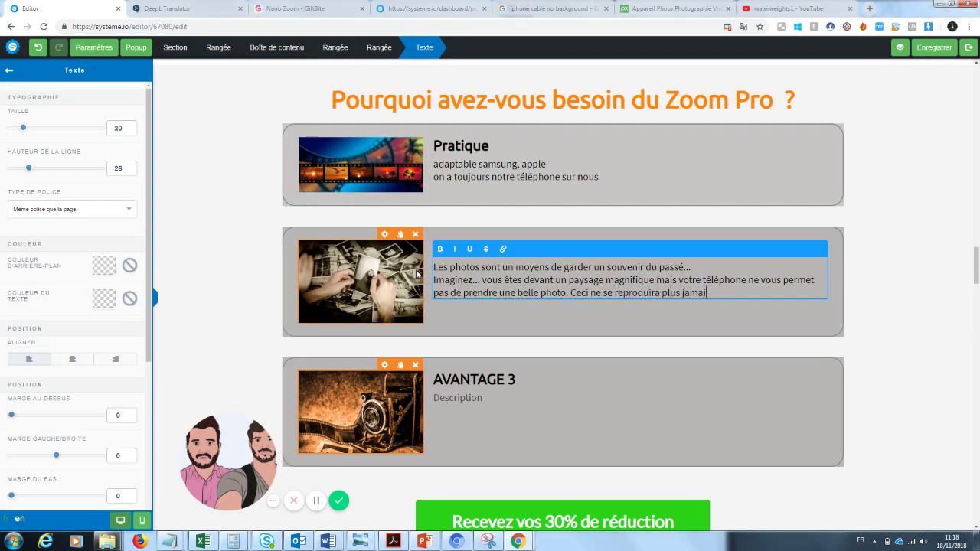
text(s avec Zoom Pro. En effet)
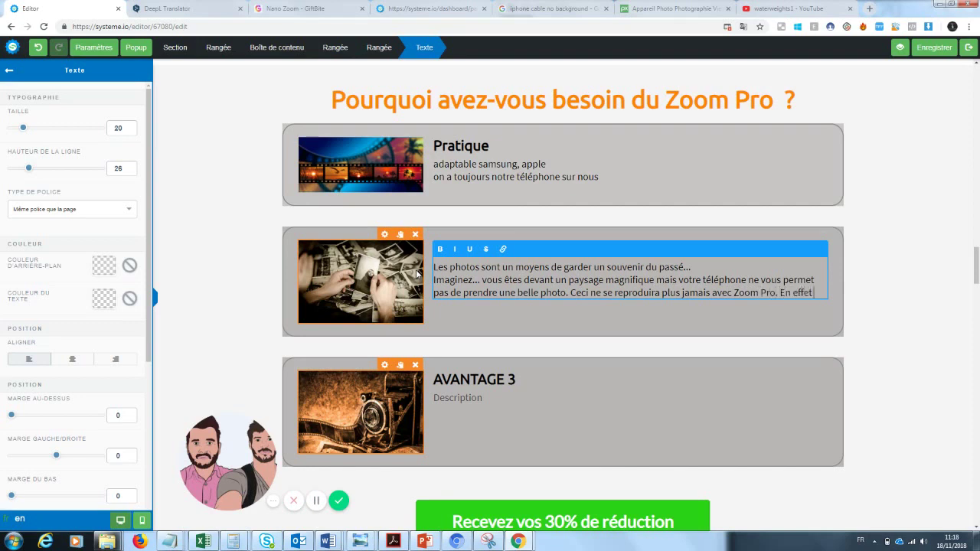
key(BackSpace)
key(BackSpace)
key(BackSpace)
click(890, 289)
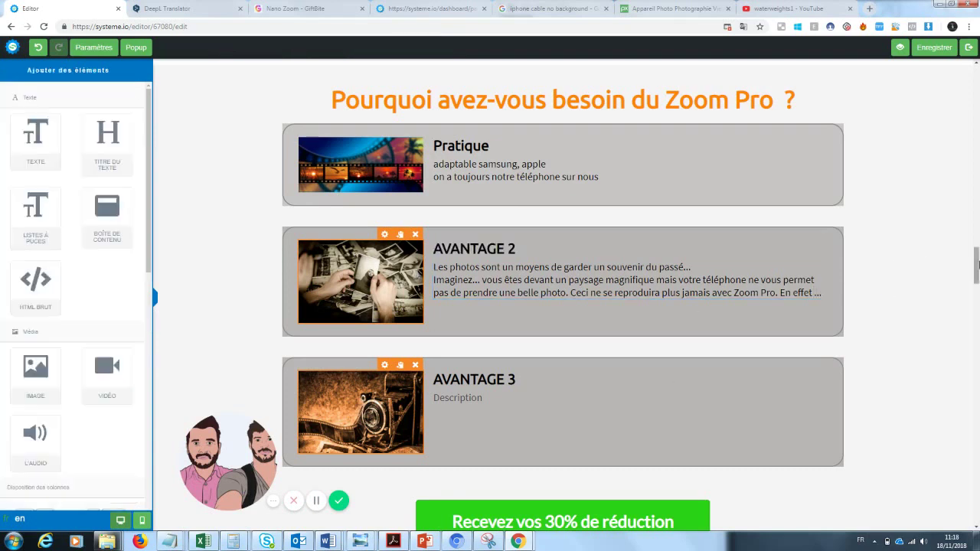
- Replace the "AVANTAGE 2" title of the second advantage box with "Un souvenir du passé"
scroll(977, 264, down, 1)
click(524, 300)
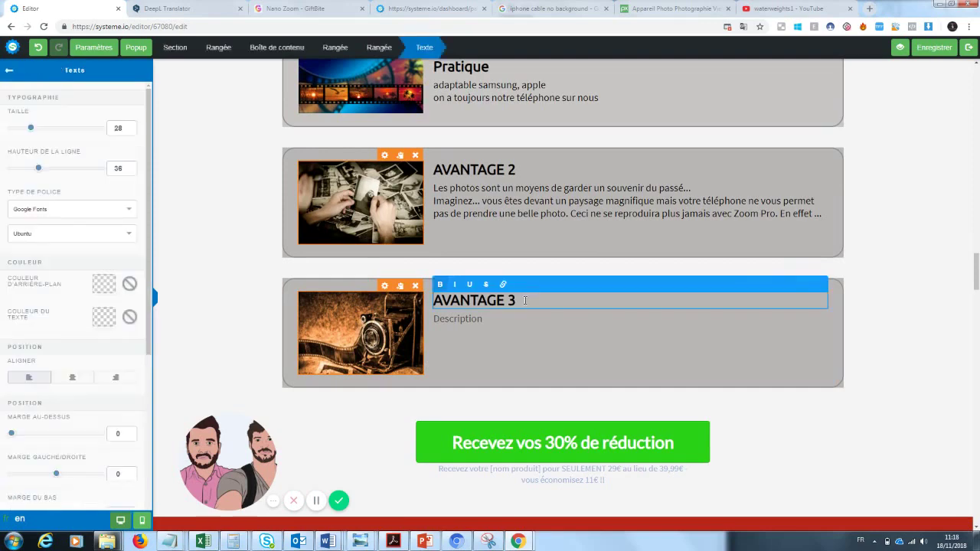
click(520, 170)
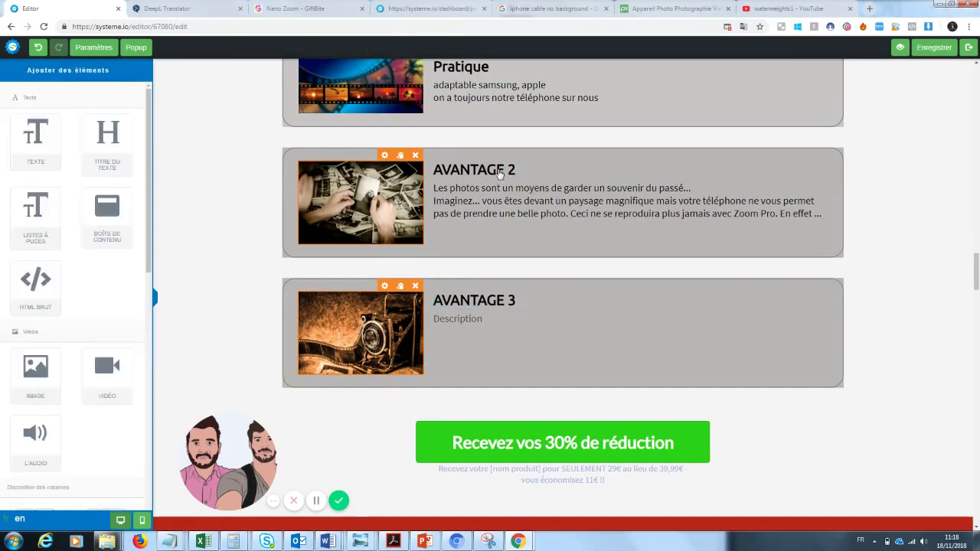
click(499, 171)
drag(519, 168, 395, 167)
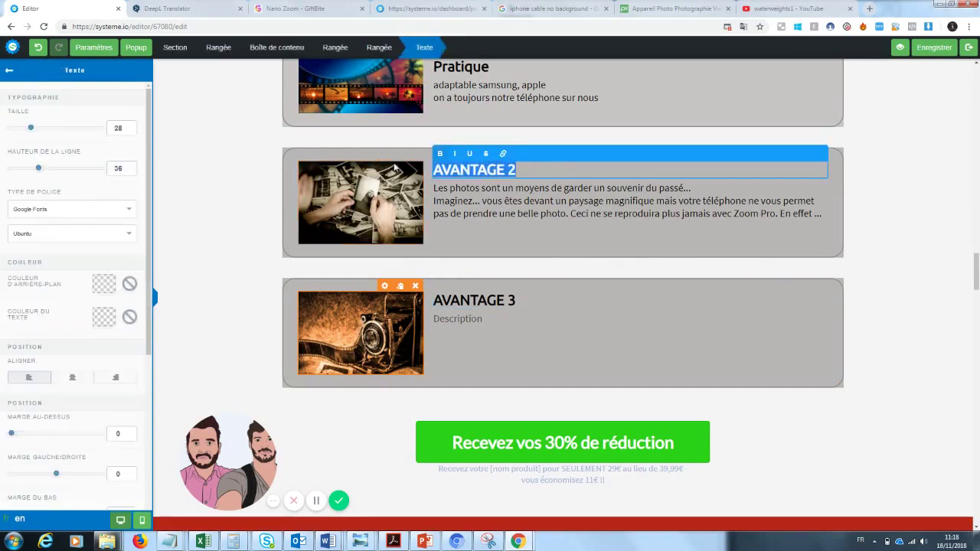
text(Un souvenir du)
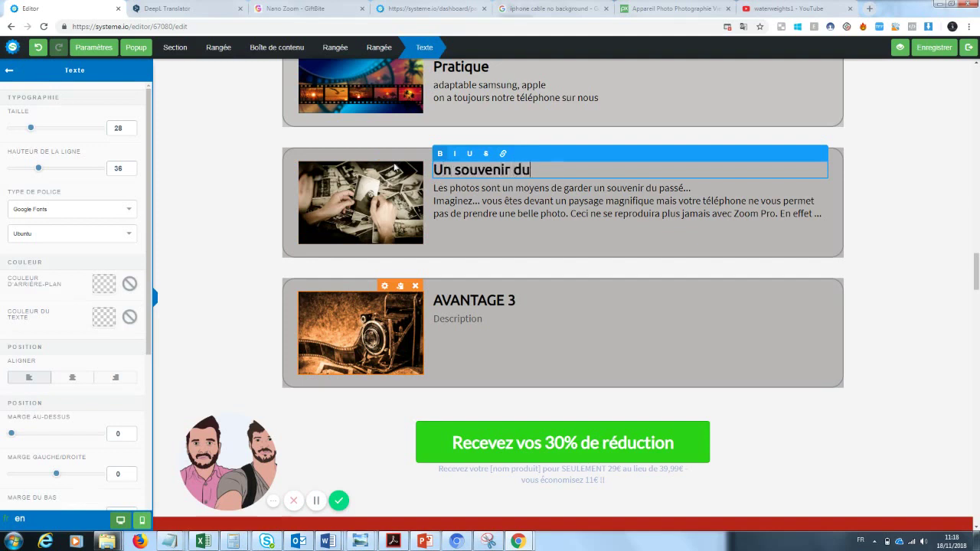
text( passé)
- Replace the "AVANTAGE 3" title of the third advantage box with "Une manière de se démarquer des autres..."
mouse_move(978, 283)
mouse_down()
mouse_move(978, 266)
mouse_move(978, 282)
mouse_up()
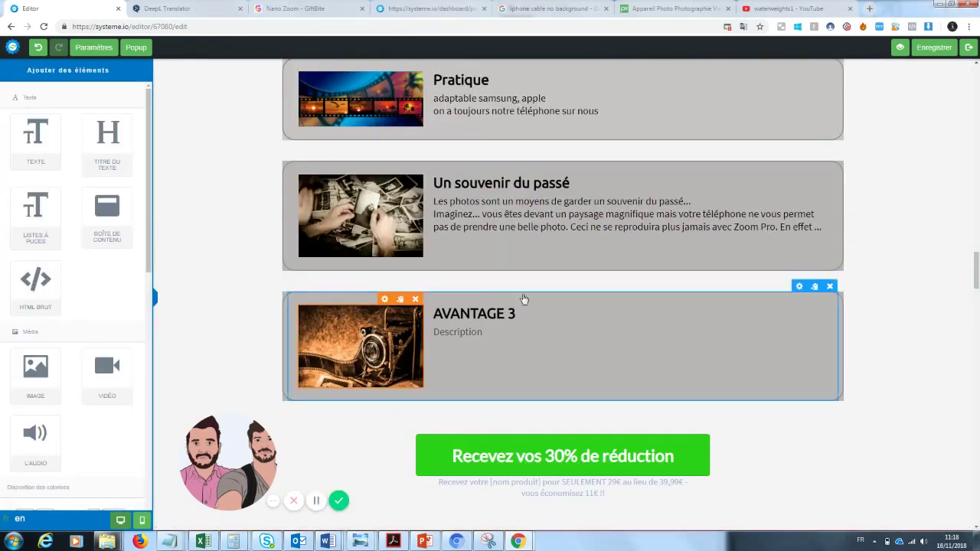
click(522, 313)
drag(522, 312, 417, 321)
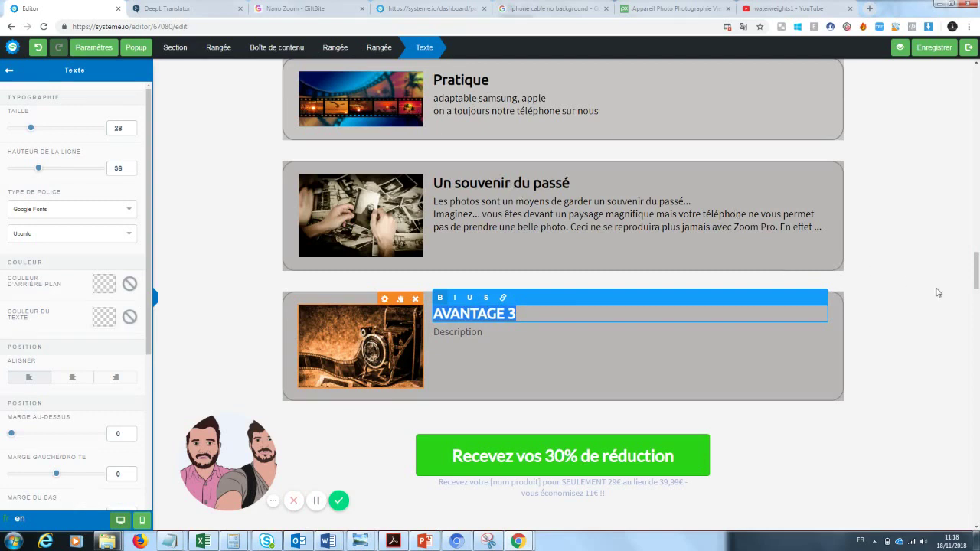
text(Une m)
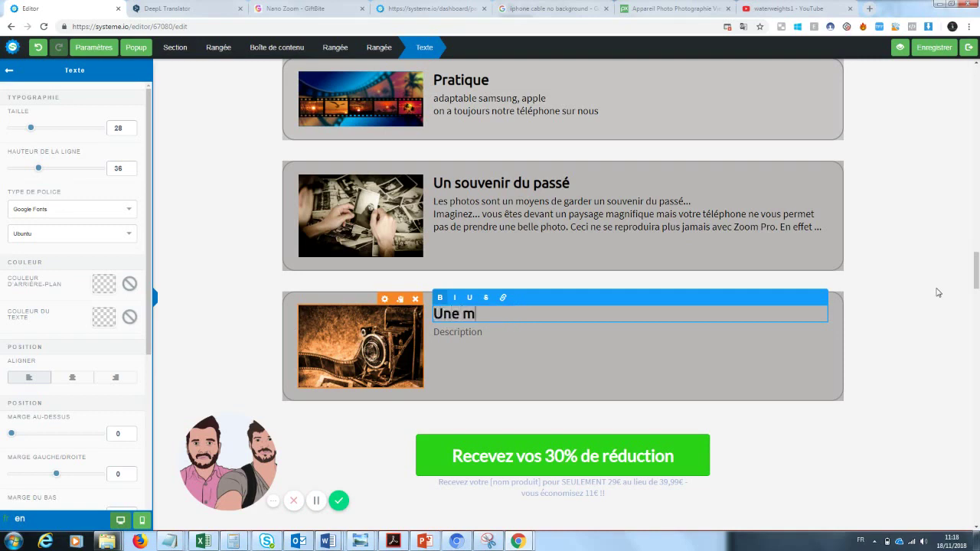
text(anière de se d)
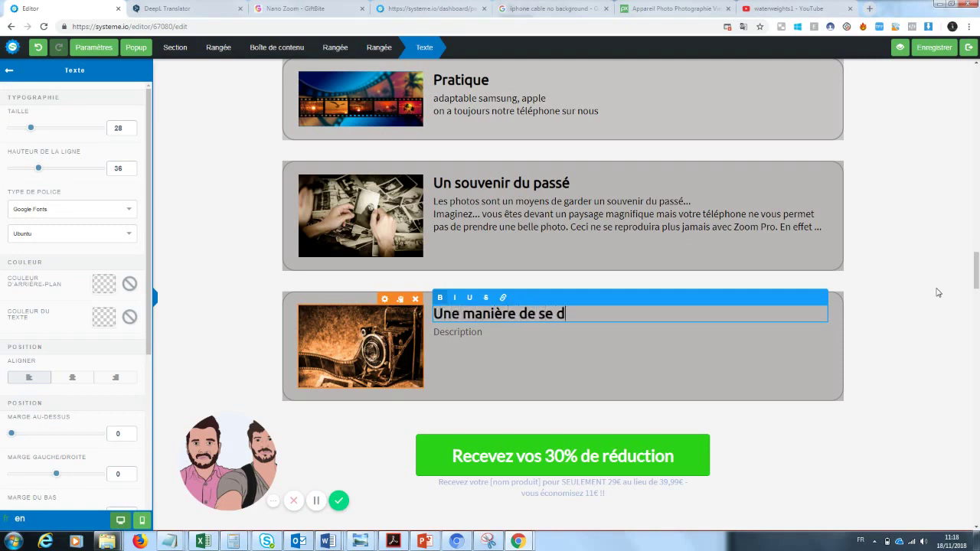
text(émarquer des a)
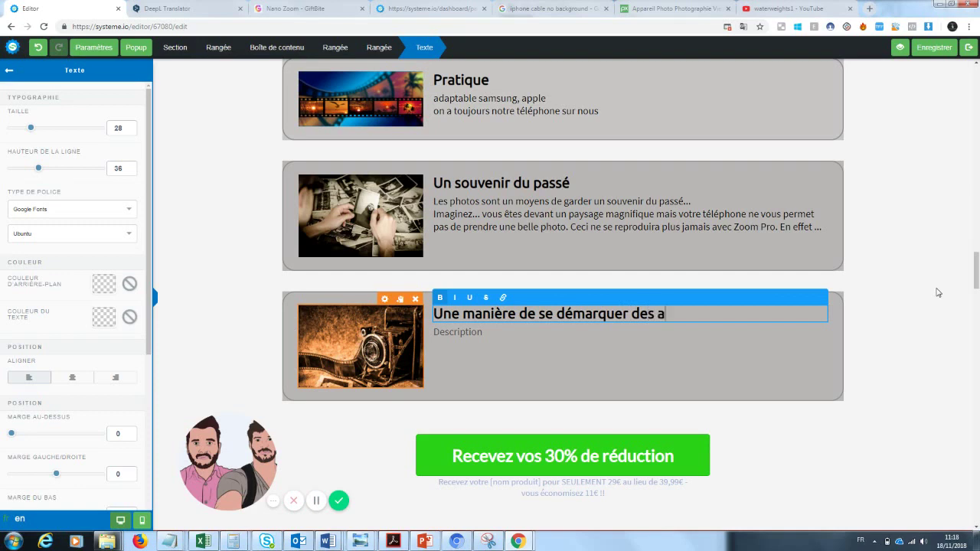
key(BackSpace)
key(BackSpace)
key(BackSpace)
text(s autres ...)
- Replace the third advantage box's description with "Tout le monde poste les mêmes photos sur les réseaux..." followed by a line break
click(478, 337)
click(491, 334)
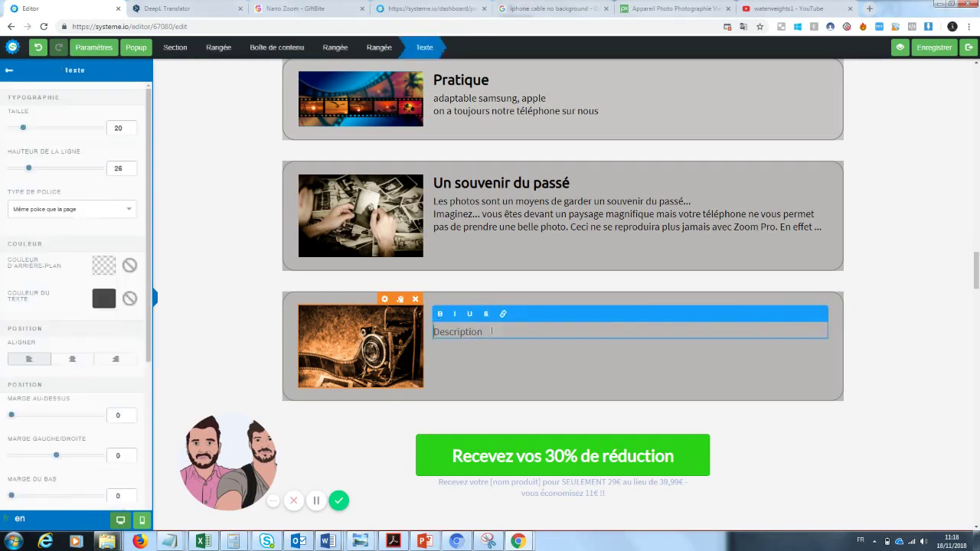
drag(492, 334, 377, 336)
text(Tout le moinde poste les m)
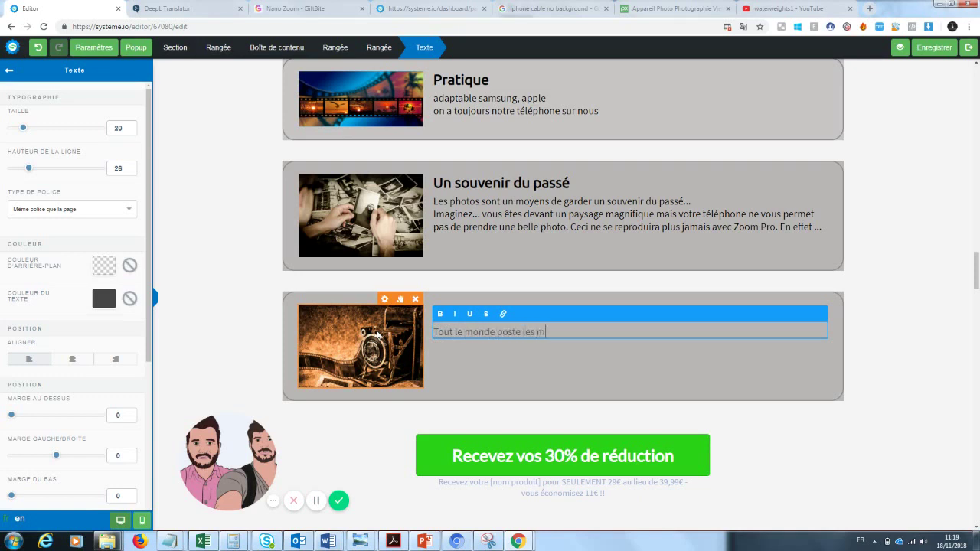
text(êmes photos sur les réseau)
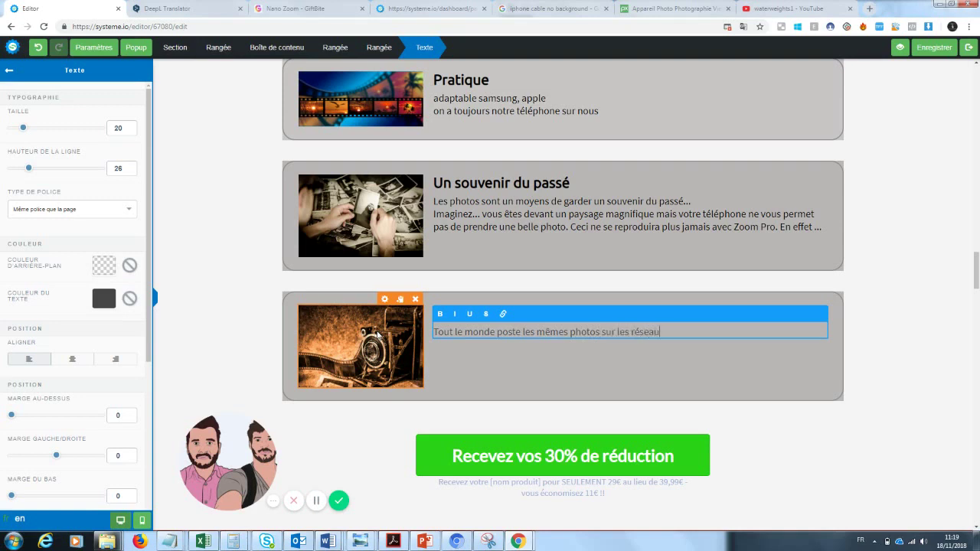
text(x...)
key(Return)
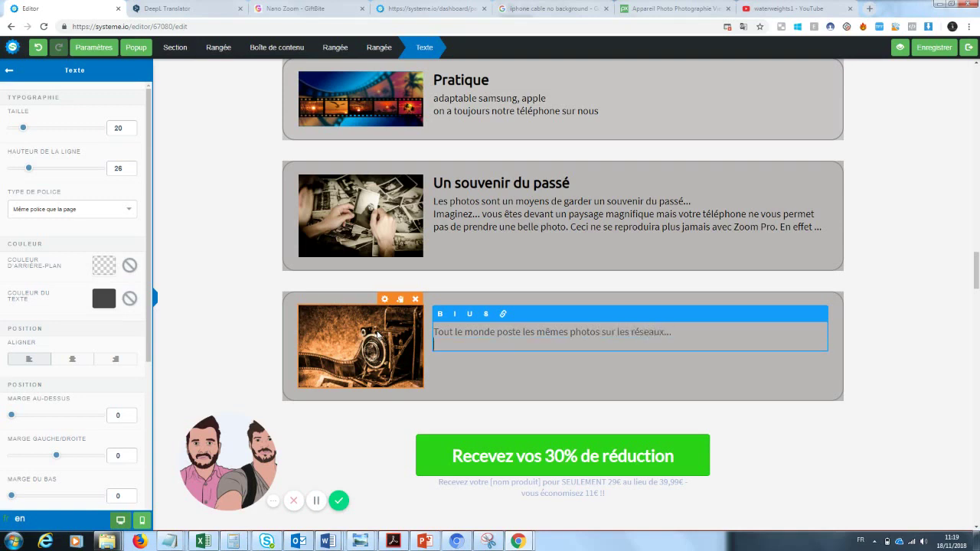
- Add the line "Grace à zoom pro, vous vous démarquerez enfin de la masse pour un rendu exceptionnel sur vos photos" to the third advantage description
text(Grace à zoom pro, vous vou)
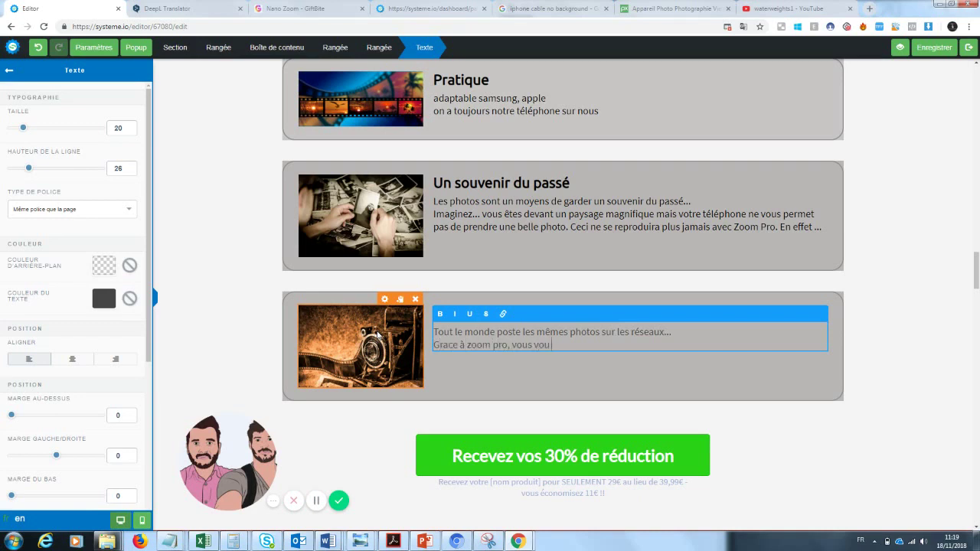
text( s démarquerez enfin de la)
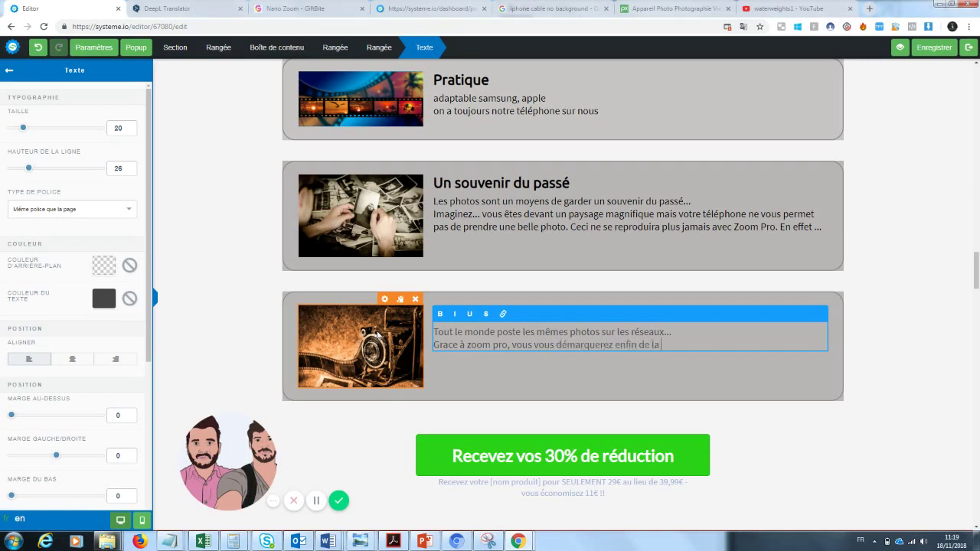
text( masse pour un rendu ex)
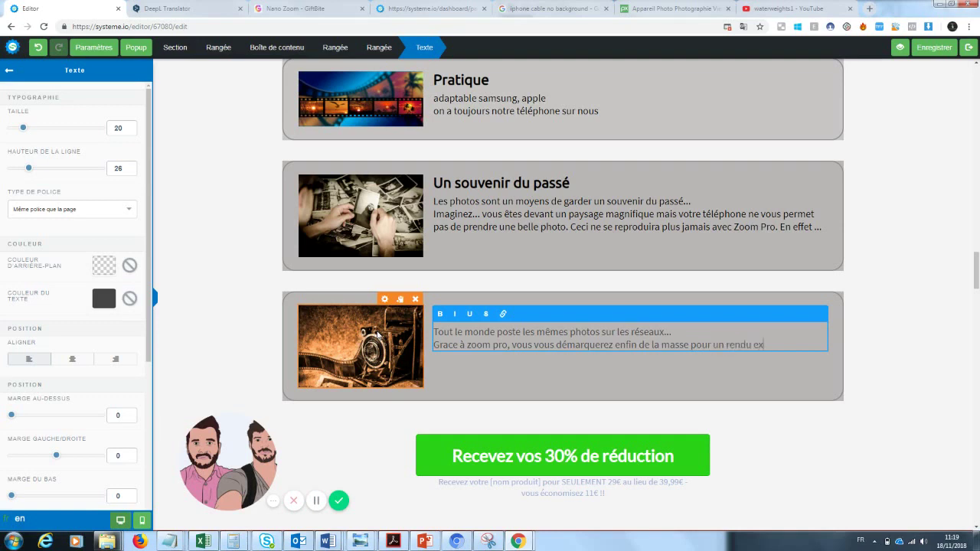
text(ceptionnel sur vos photos)
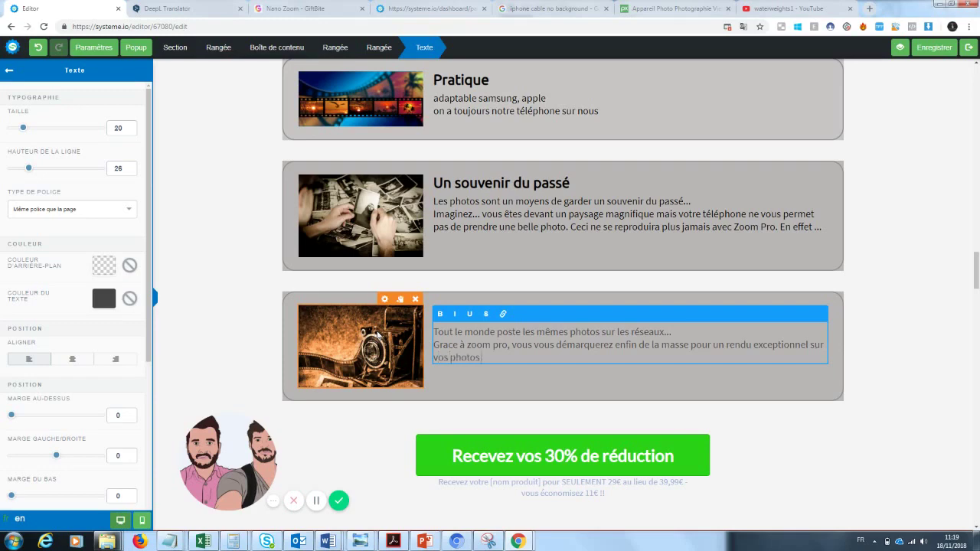
click(941, 301)
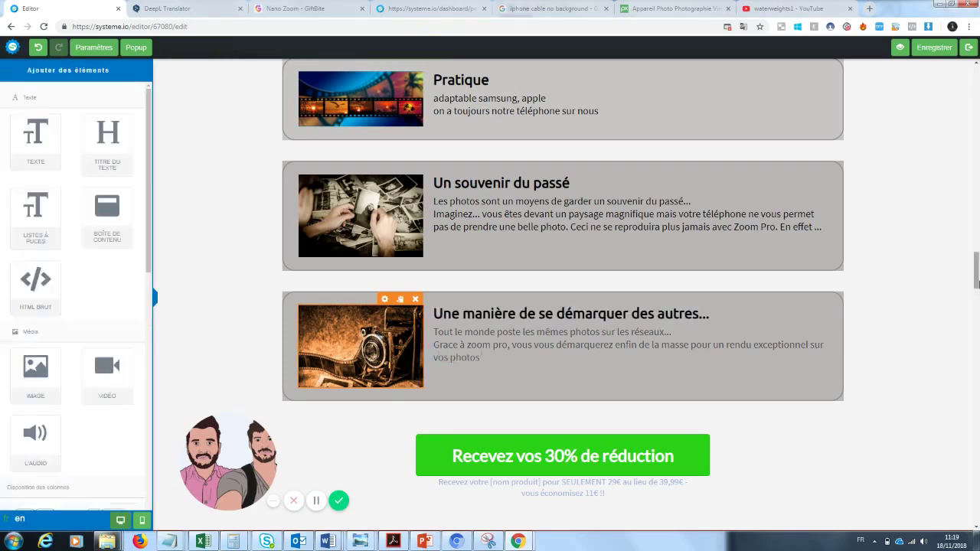
- Remove the "[BONUS]" tag from the red banner heading so it reads only "Mais ce n'est pas tout..."
scroll(976, 268, up, 2)
scroll(897, 244, down, 2)
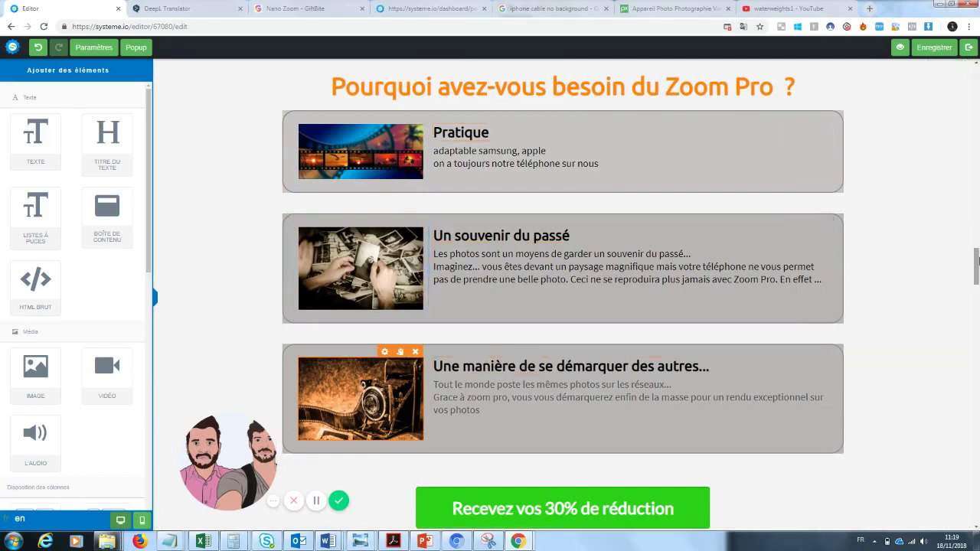
scroll(976, 244, up, 3)
drag(976, 244, 970, 295)
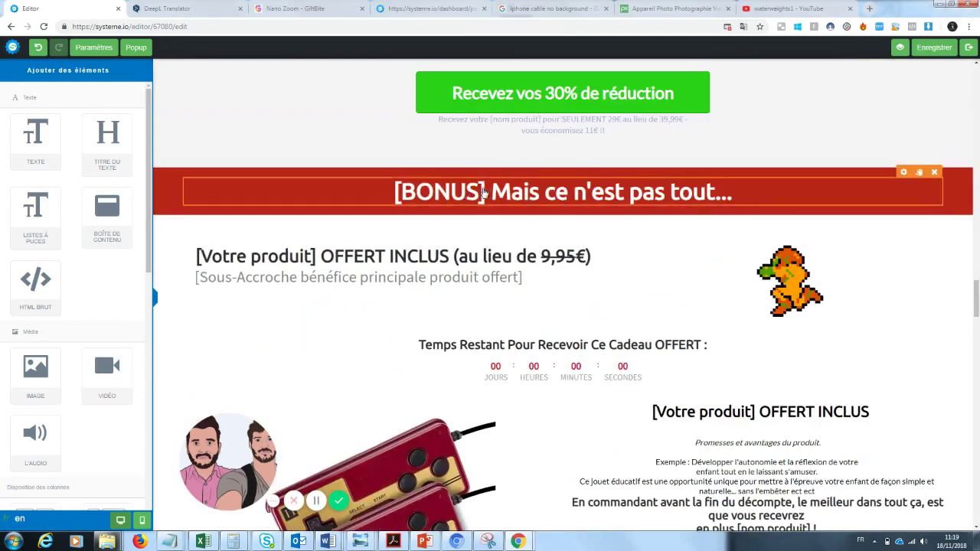
click(488, 192)
drag(489, 191, 371, 184)
key(BackSpace)
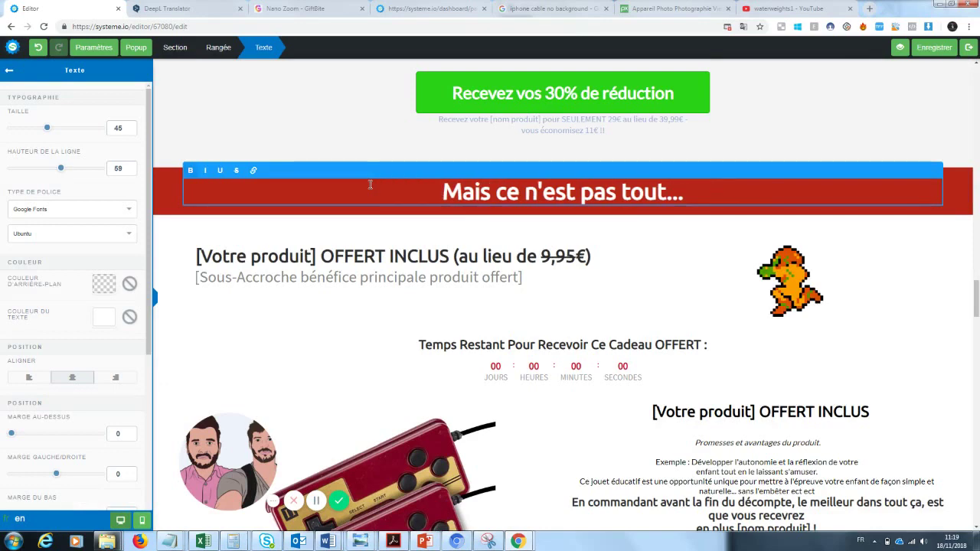
- Replace "[Votre produit]" with "Cable téléphone" in the "OFFERT INCLUS" title directly under the red banner
click(324, 276)
click(318, 257)
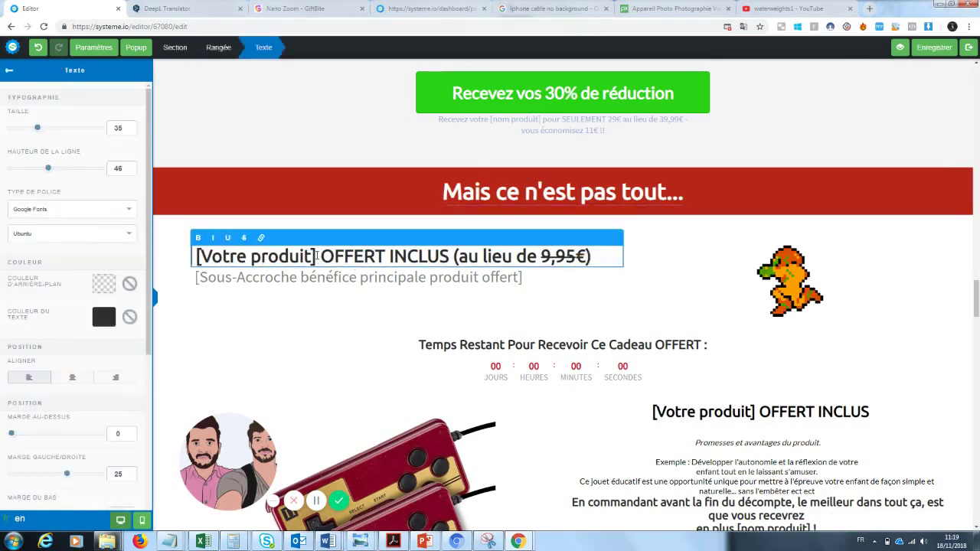
drag(318, 258, 198, 257)
click(198, 257)
key(BackSpace)
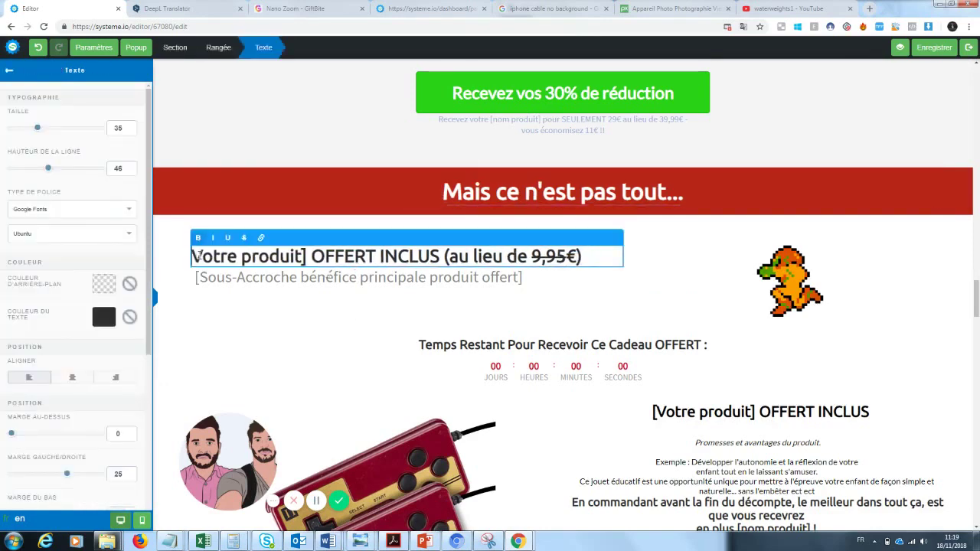
text(Cable téléphone)
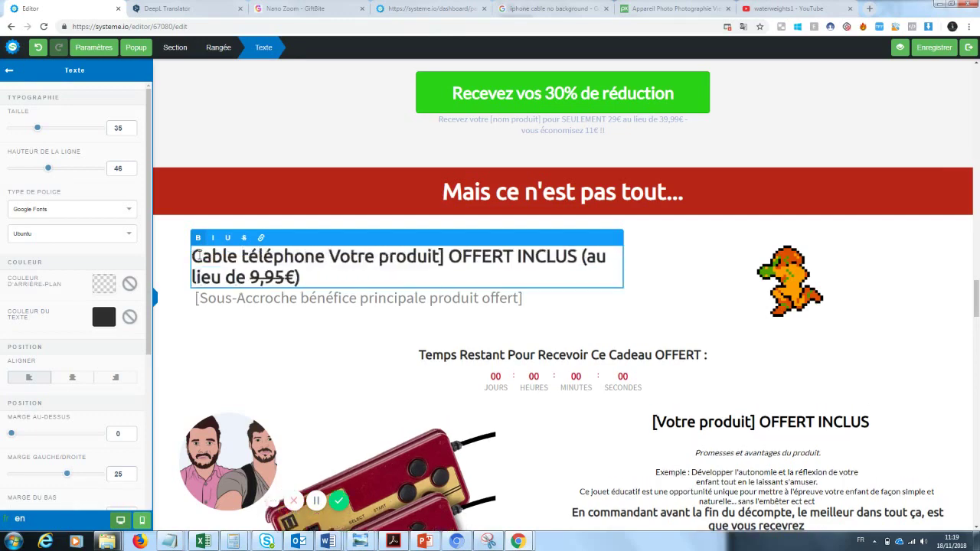
click(448, 257)
drag(448, 256, 329, 257)
key(BackSpace)
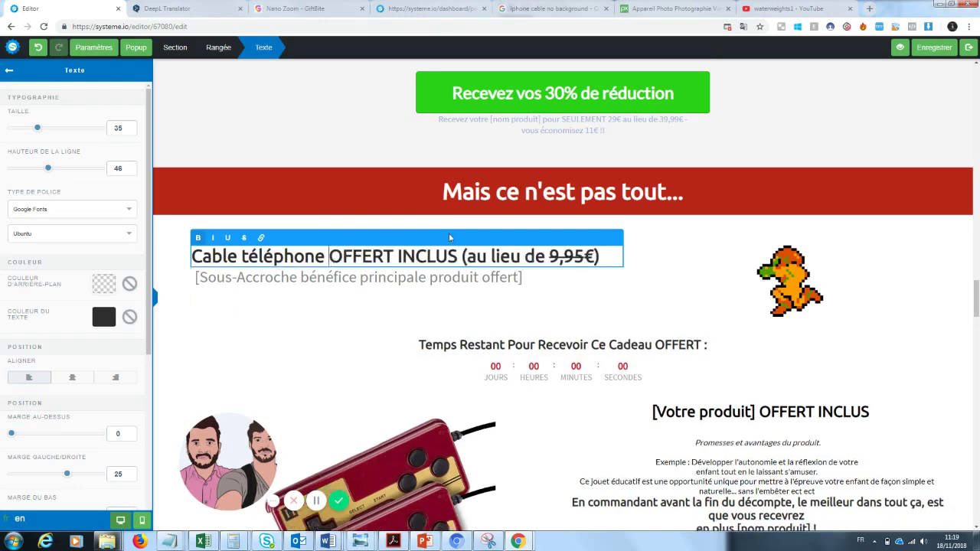
drag(460, 256, 608, 259)
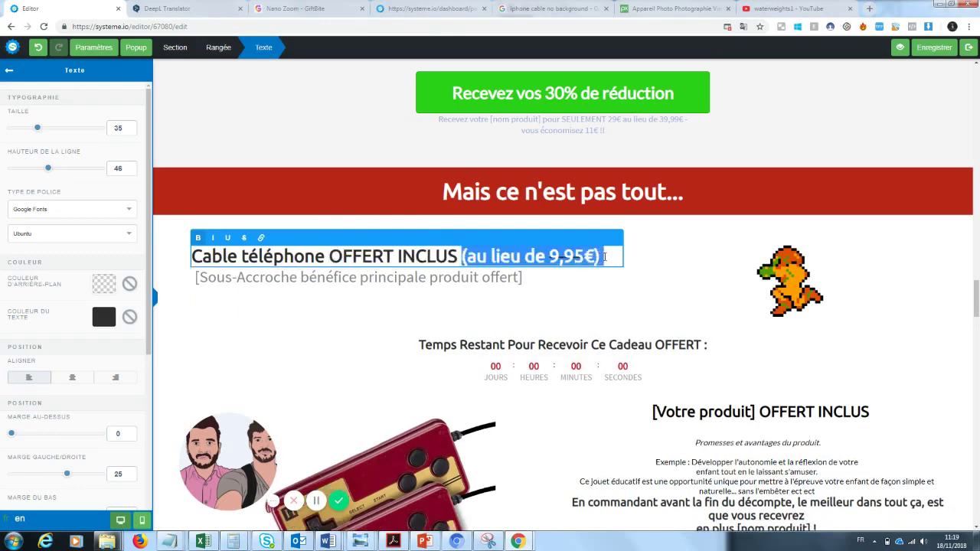
click(731, 311)
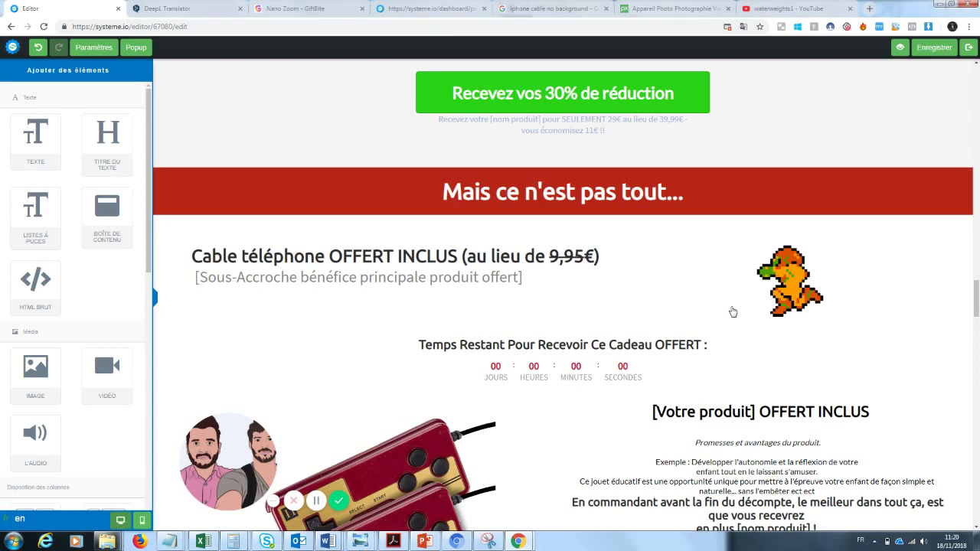
- Replace the game controllers image under the countdown with the white phone cable picture from the uploaded images
scroll(672, 241, down, 2)
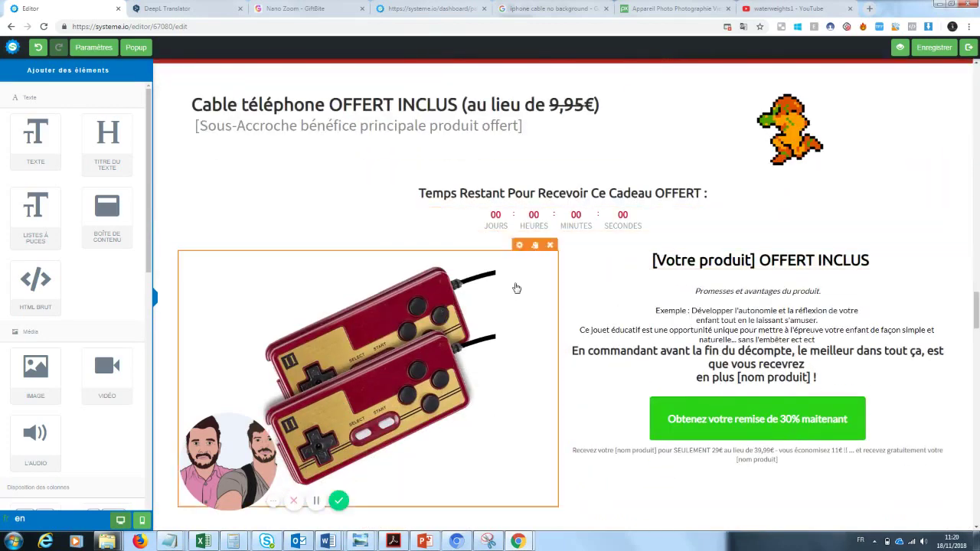
click(520, 246)
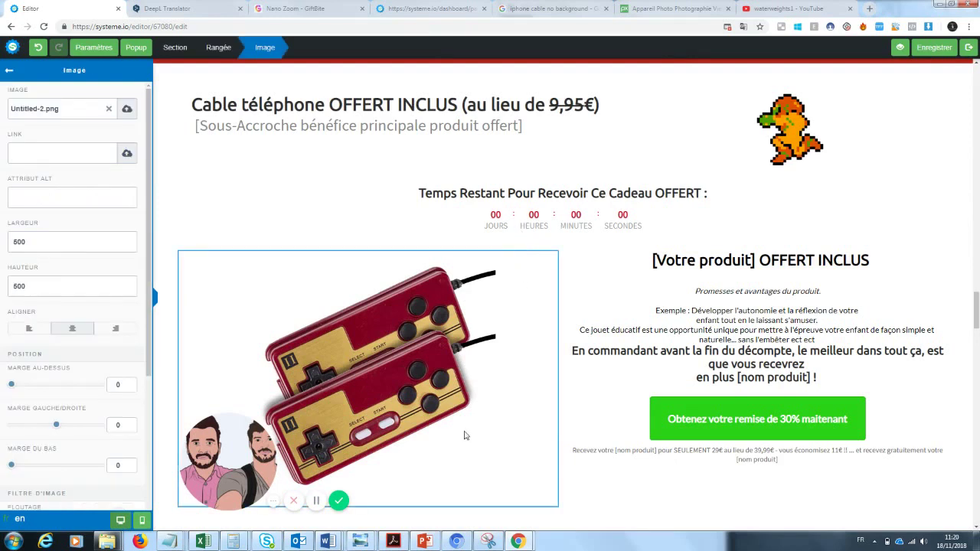
drag(242, 449, 121, 465)
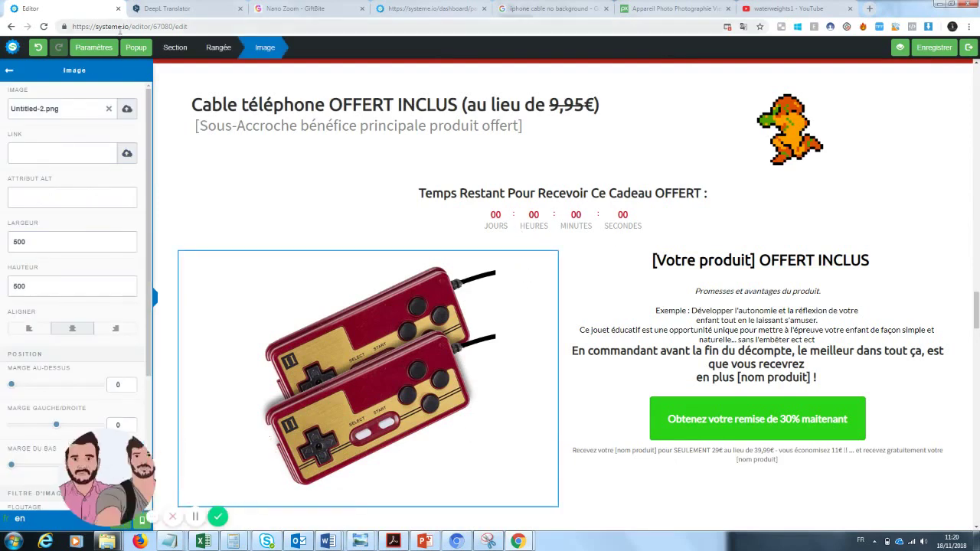
click(111, 108)
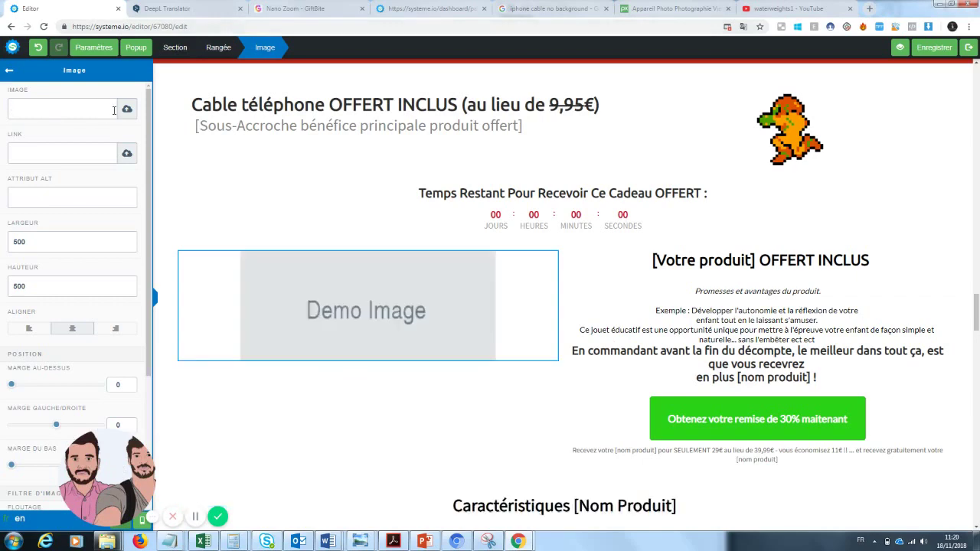
click(121, 109)
click(505, 229)
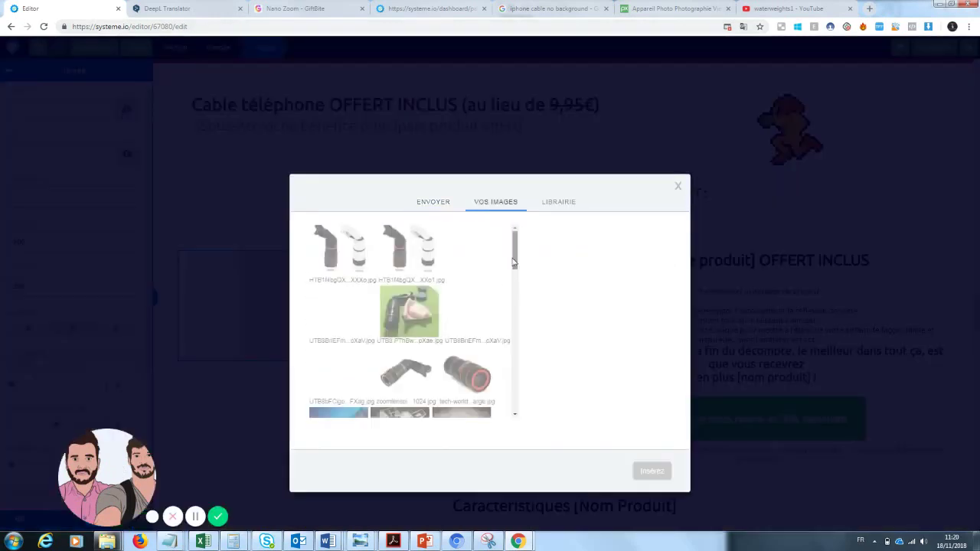
drag(514, 262, 507, 297)
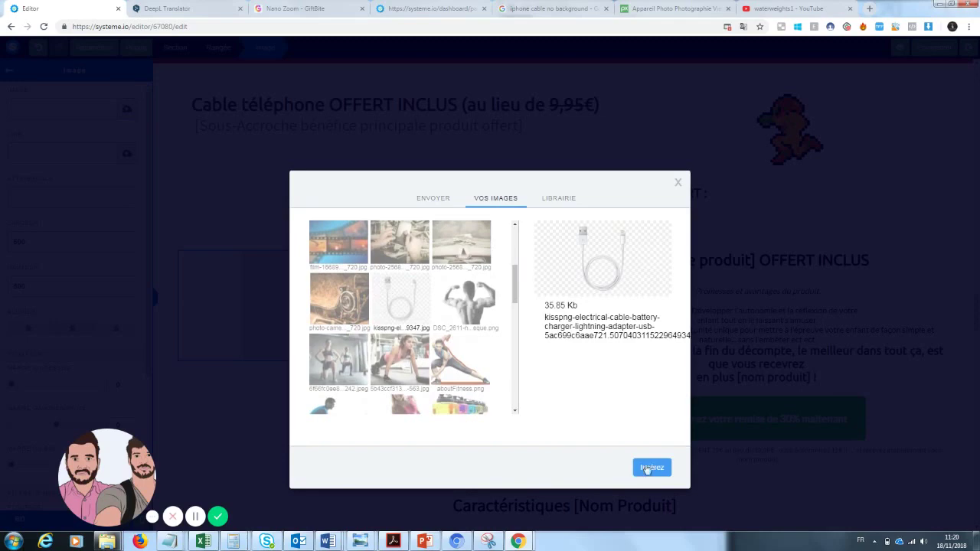
click(649, 467)
click(631, 230)
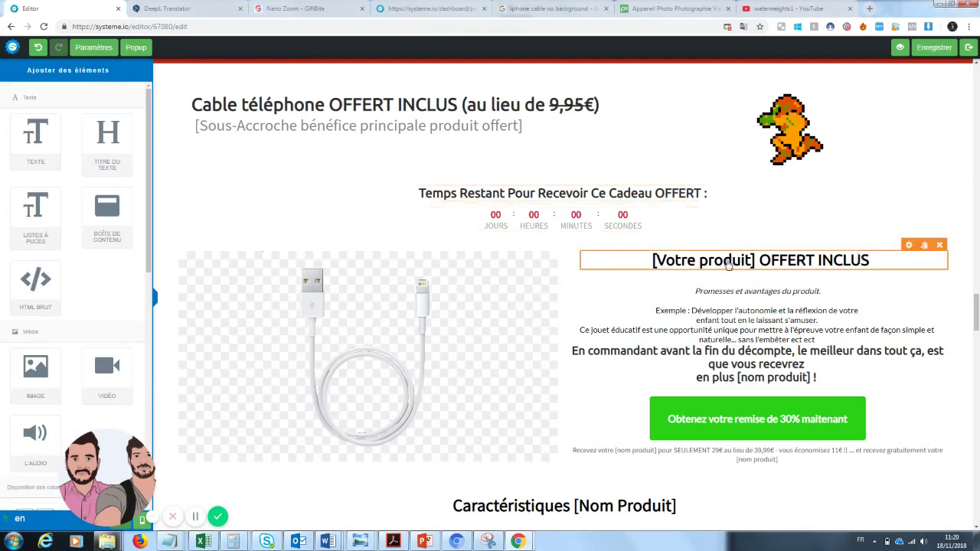
- Replace "[Votre produit]" with "Votre cable téléphone" in the "OFFERT INCLUS" title beside the cable image
click(727, 264)
drag(755, 260, 655, 262)
text(Votre cab)
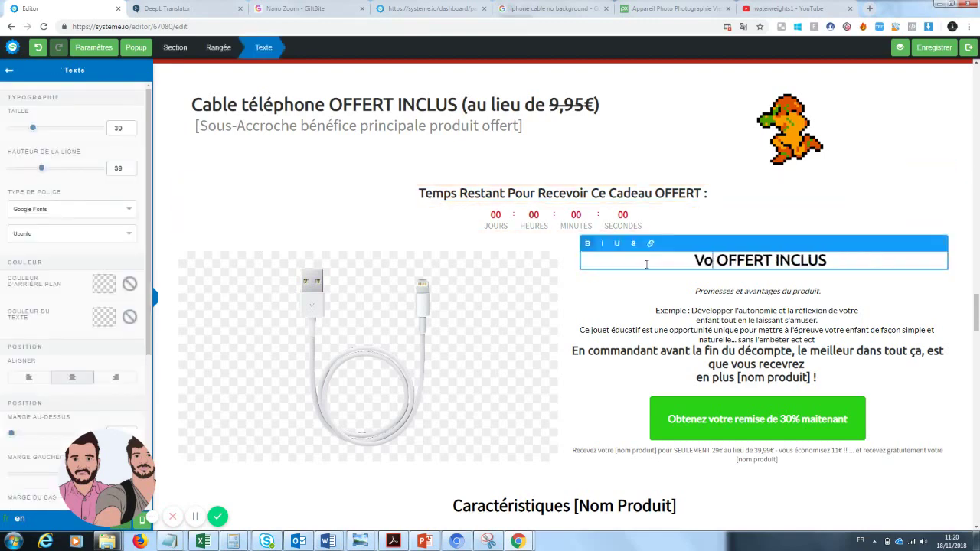
text(le téléphone)
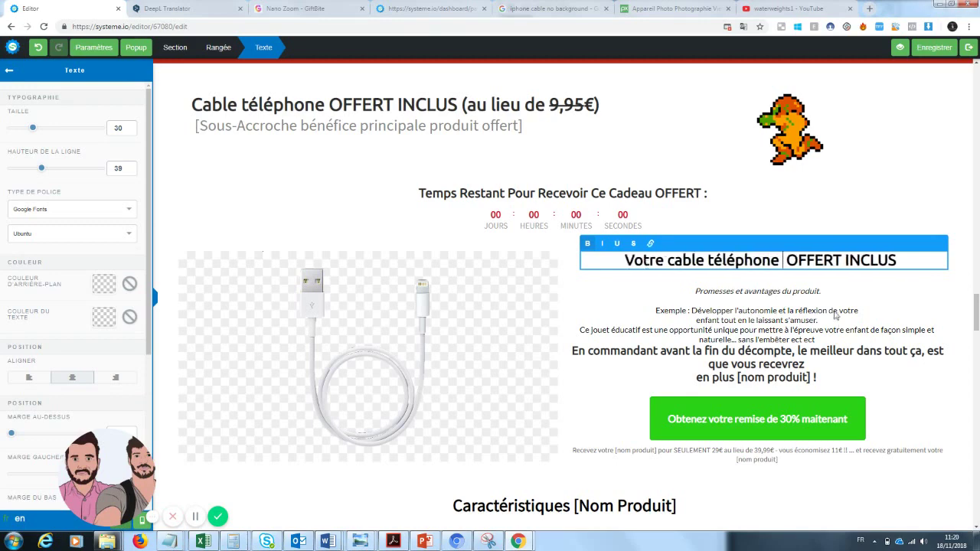
click(804, 296)
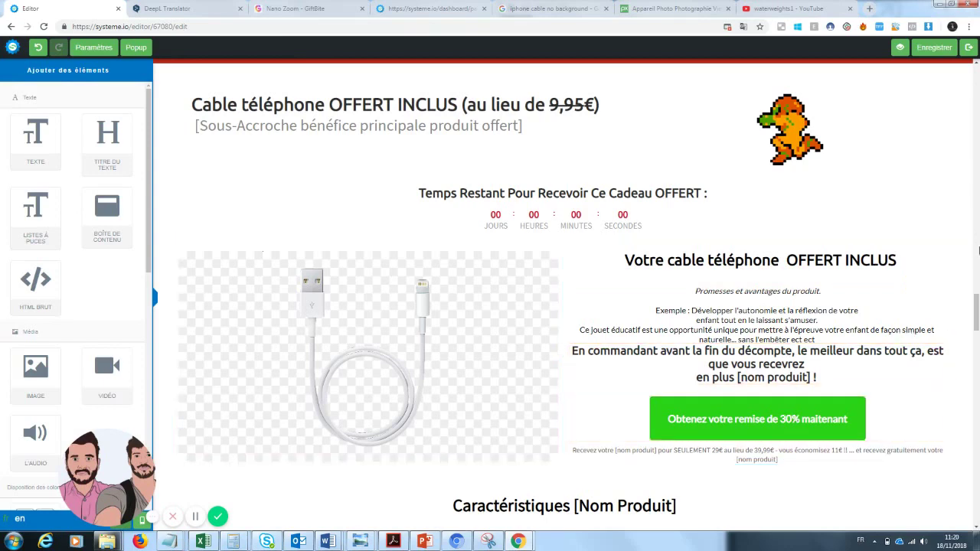
- Replace "[Nom Produit]" with "Cable téléphone" in the "Caractéristiques" heading
drag(977, 313, 978, 334)
click(637, 241)
drag(679, 242, 566, 242)
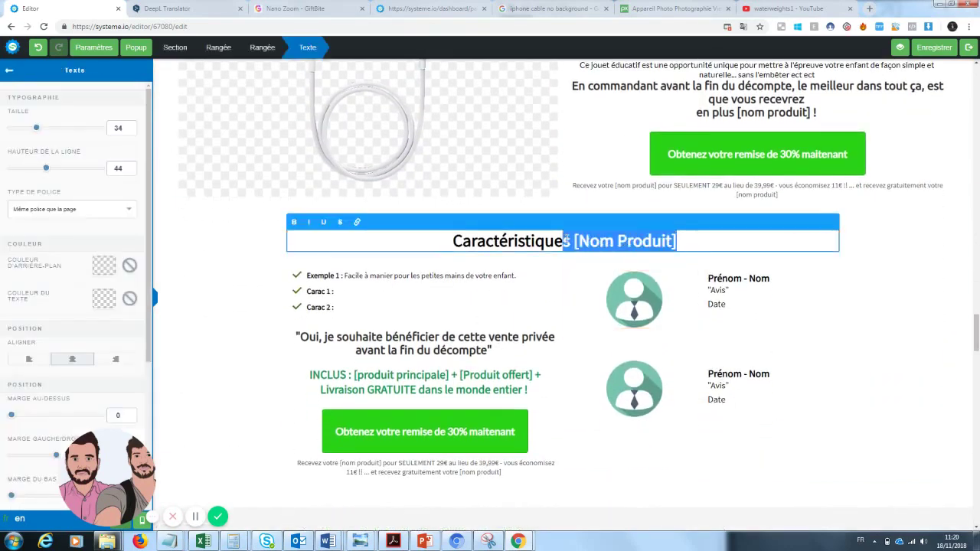
text(Cable t)
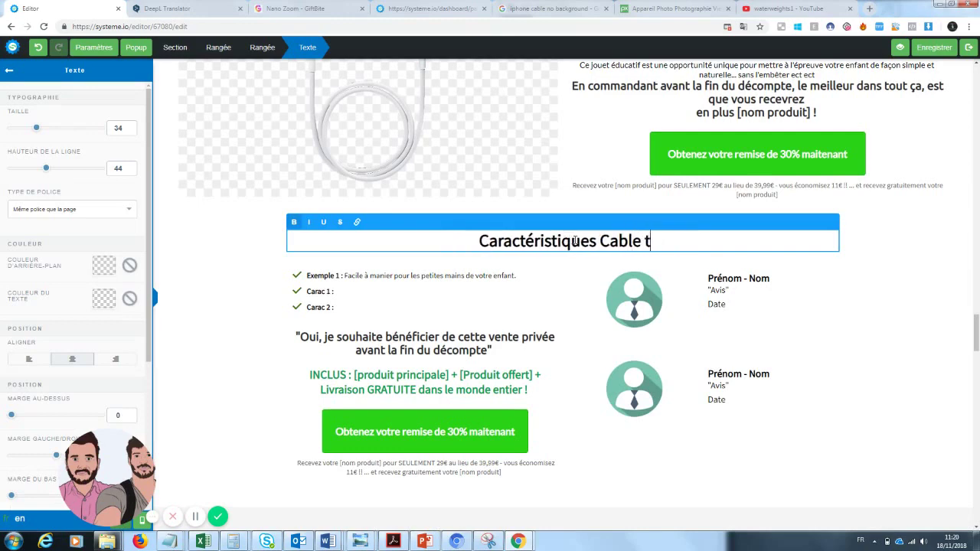
text(éléphone)
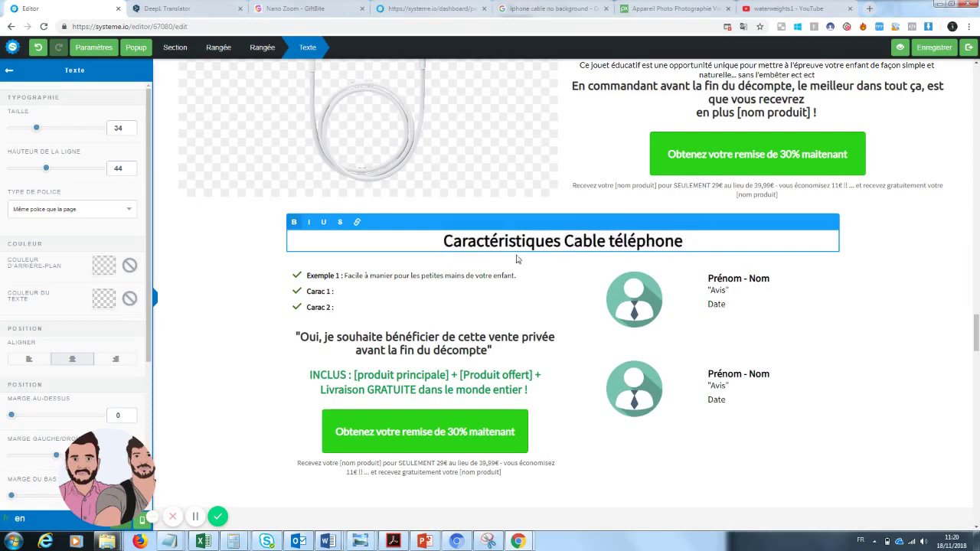
click(441, 290)
click(382, 282)
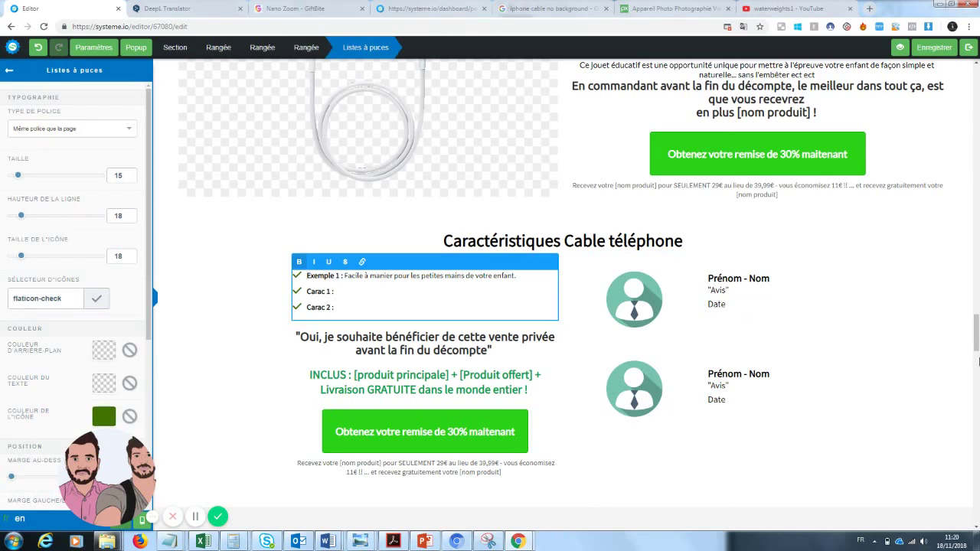
click(963, 343)
drag(976, 342, 978, 365)
click(356, 245)
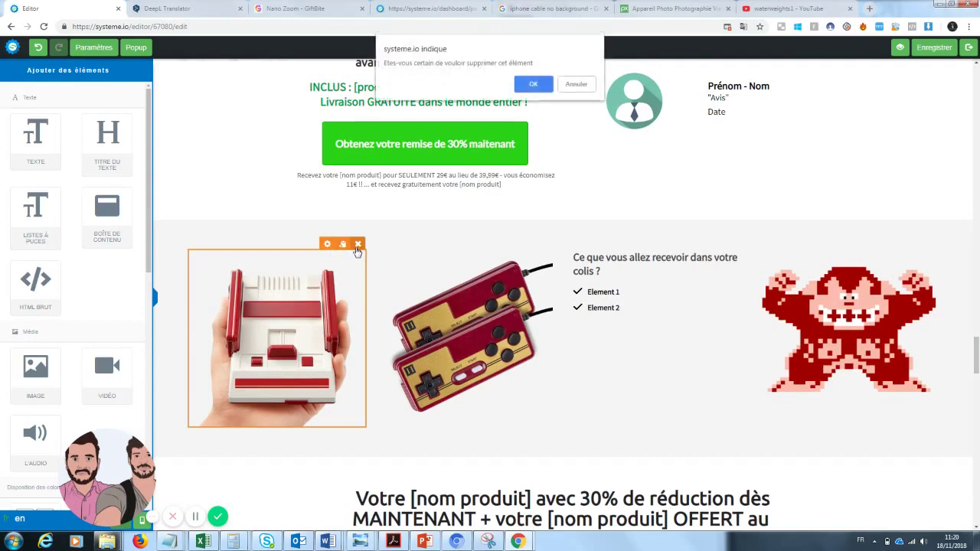
click(533, 84)
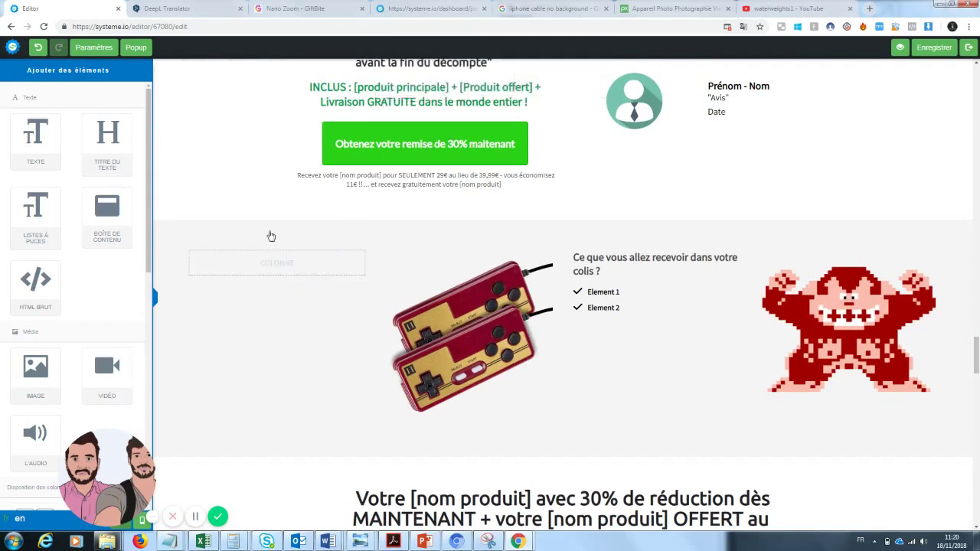
click(37, 47)
- Replace the hand-held console image in the package contents section with the uploaded black and red "tech-worlds-strongest" zoom lens picture
click(344, 276)
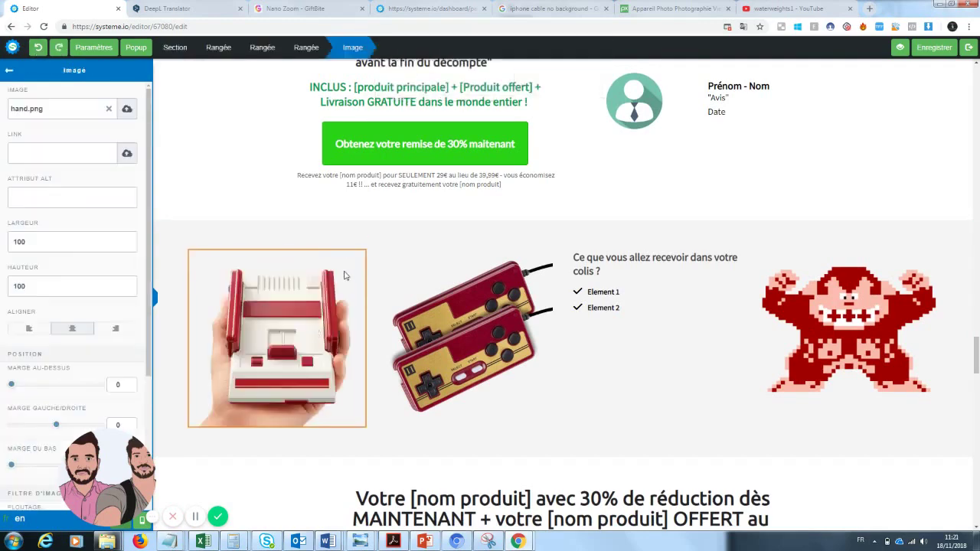
click(109, 109)
click(125, 111)
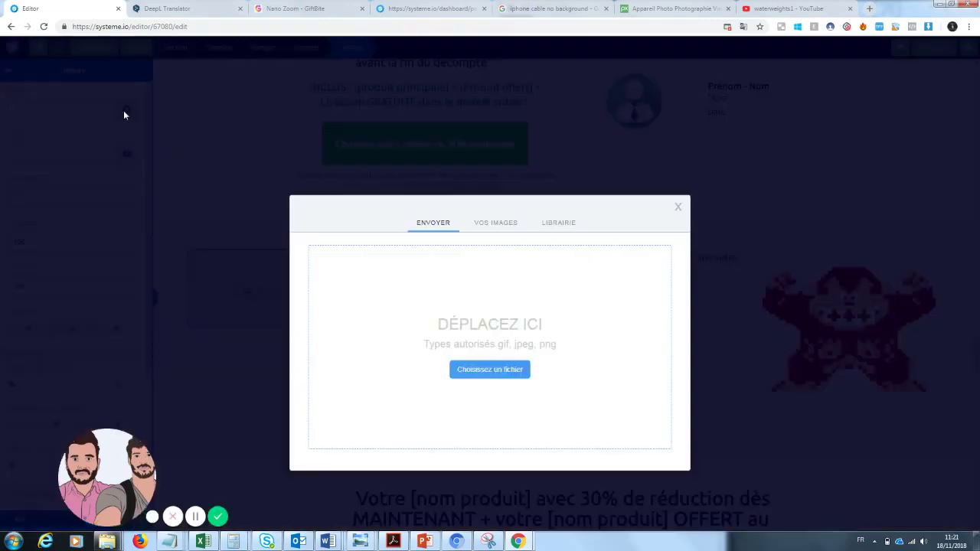
click(498, 224)
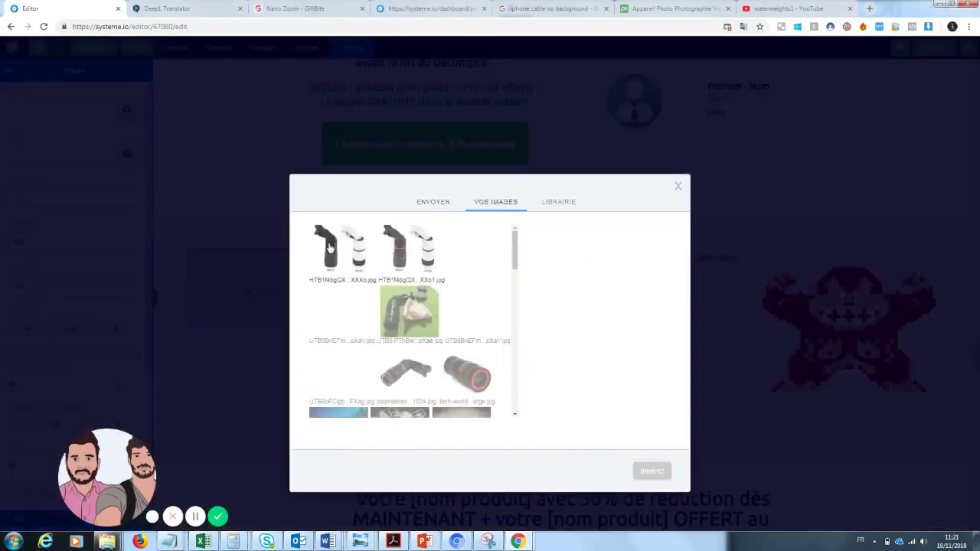
click(494, 398)
click(652, 470)
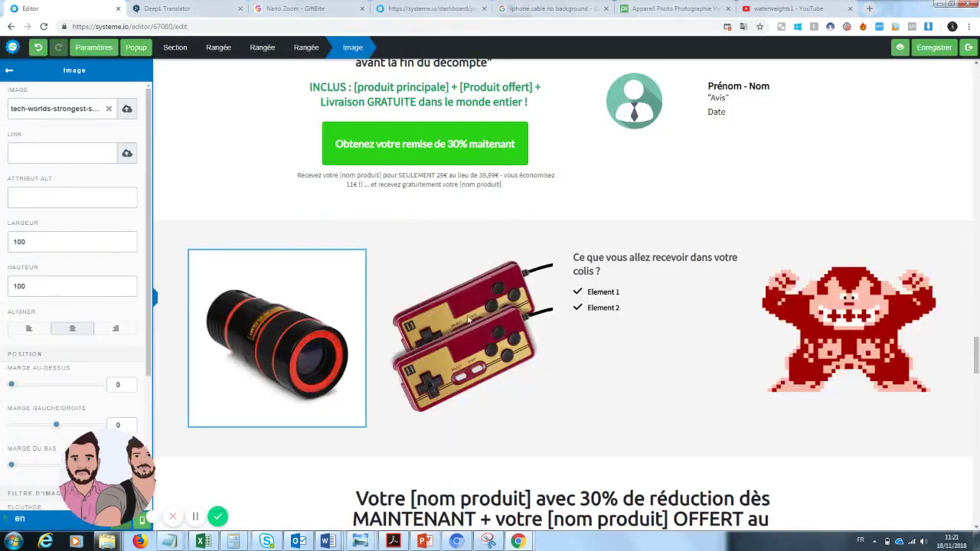
click(602, 393)
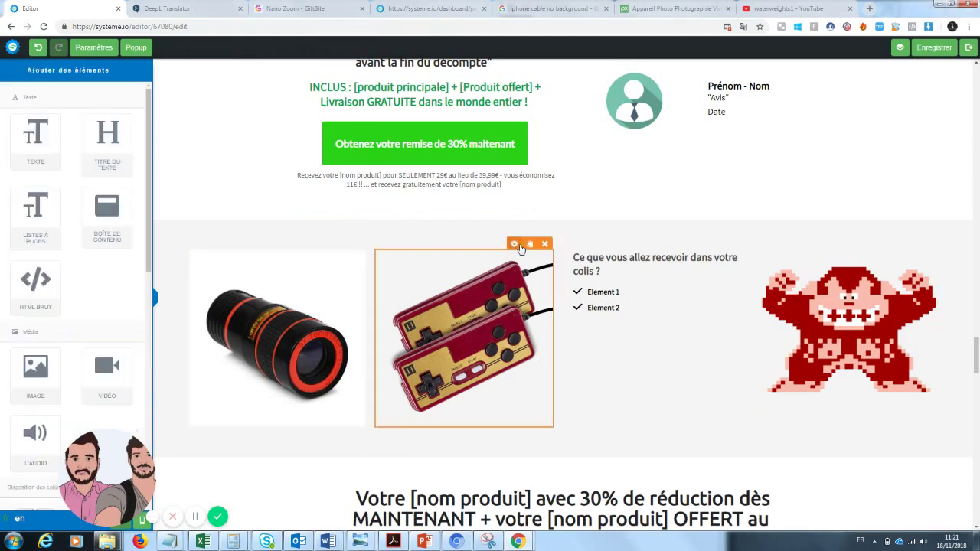
click(521, 249)
click(503, 304)
click(514, 245)
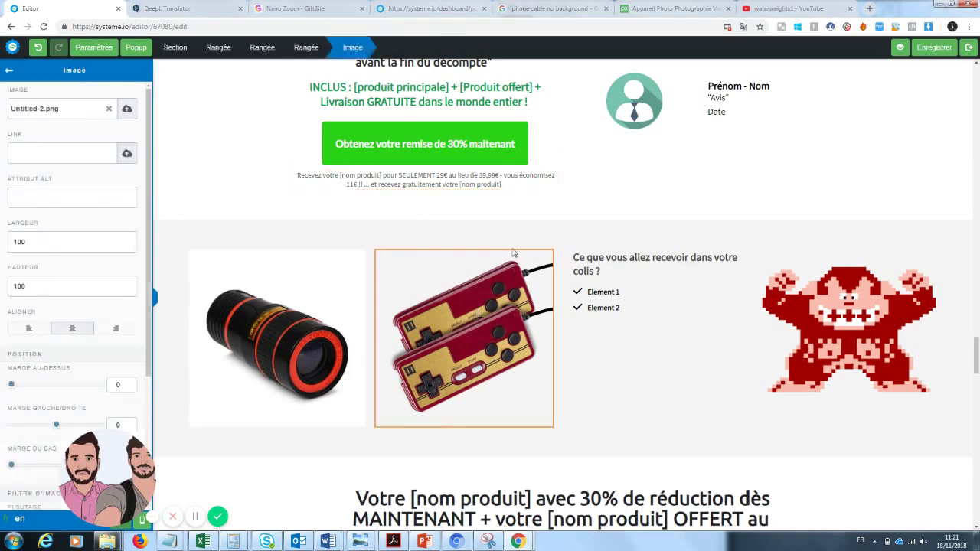
click(505, 293)
click(509, 333)
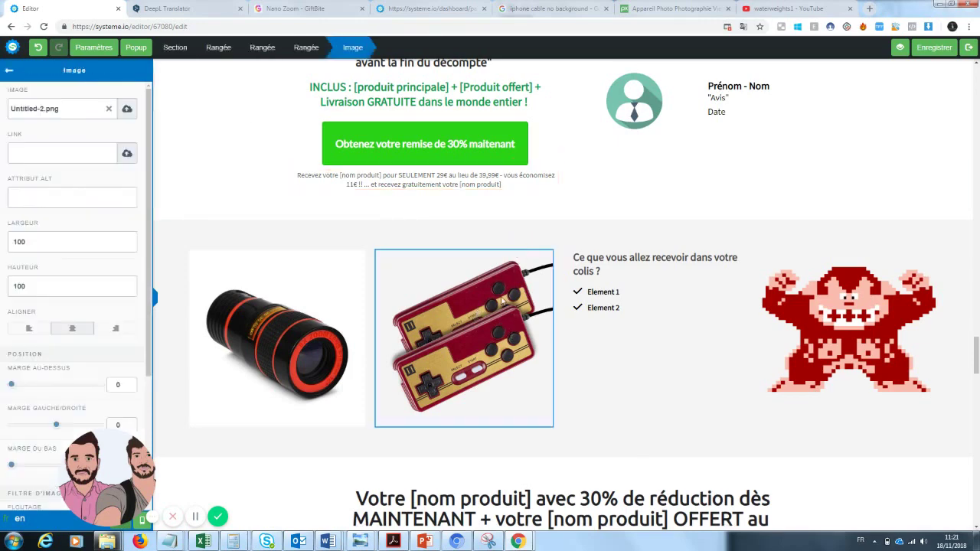
click(502, 301)
click(499, 281)
click(574, 368)
- Replace the game controllers image beside the zoom lens picture with the uploaded "kisspng-electrical-cable" phone cable image
click(515, 243)
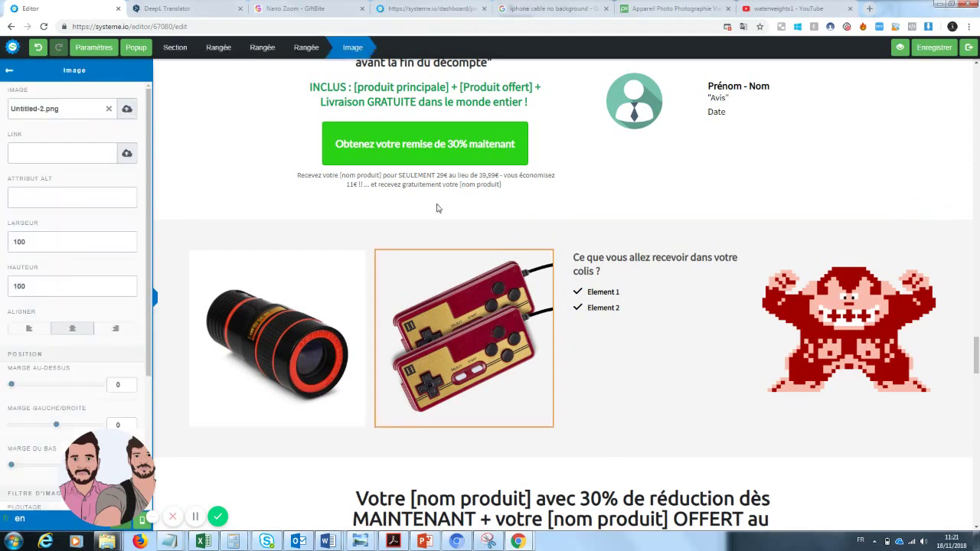
click(109, 108)
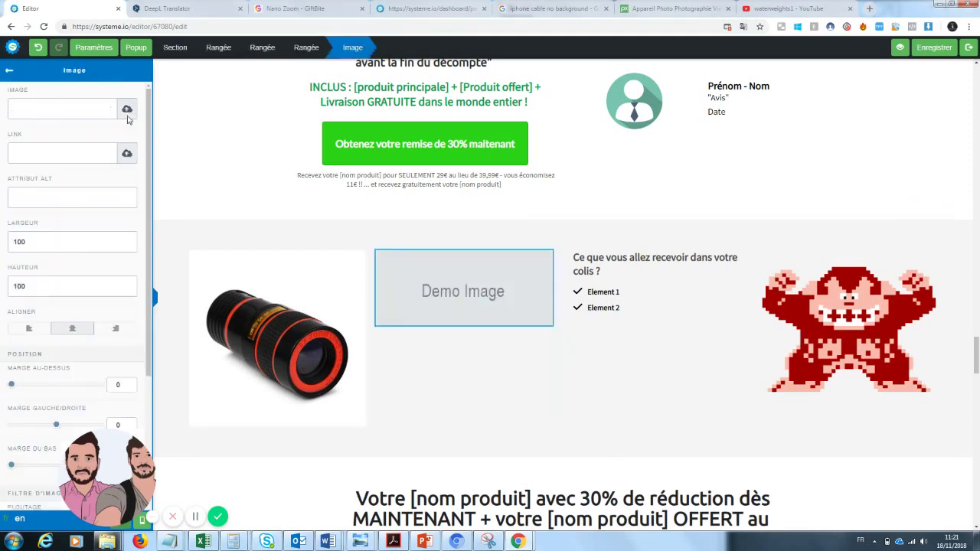
click(127, 109)
click(478, 224)
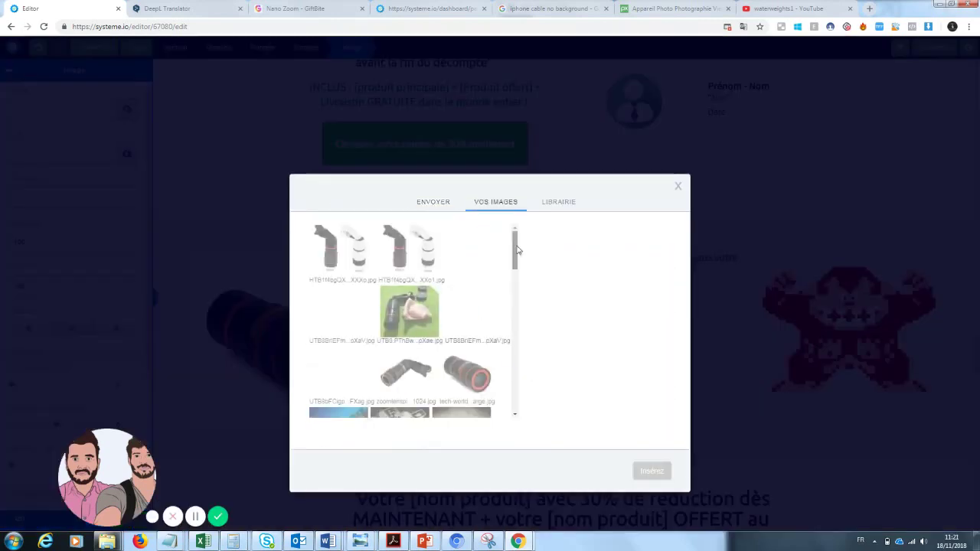
drag(515, 255, 514, 277)
click(398, 372)
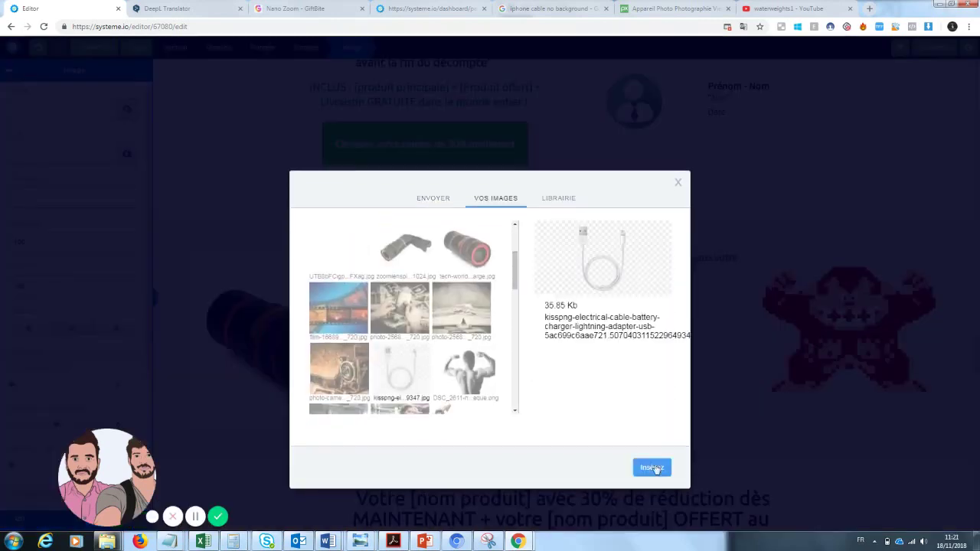
click(652, 468)
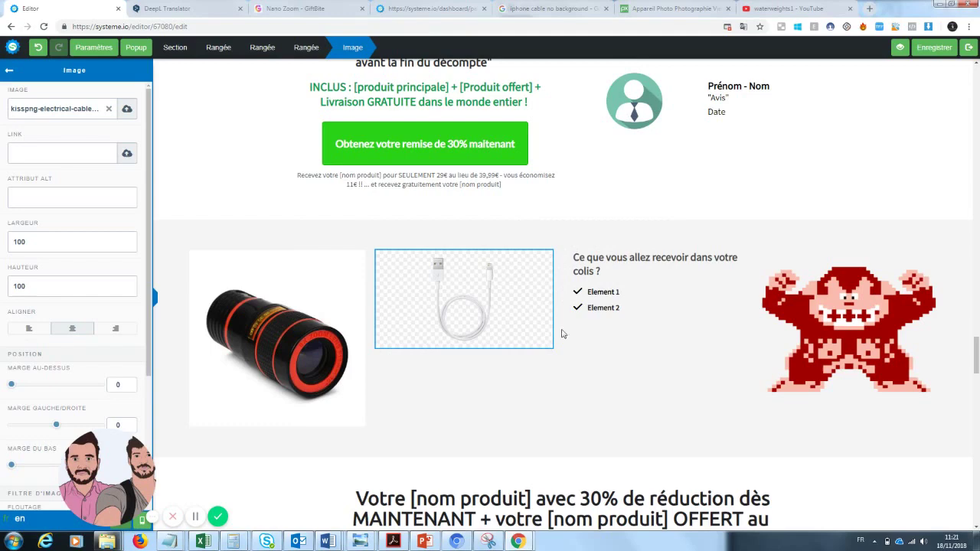
click(716, 493)
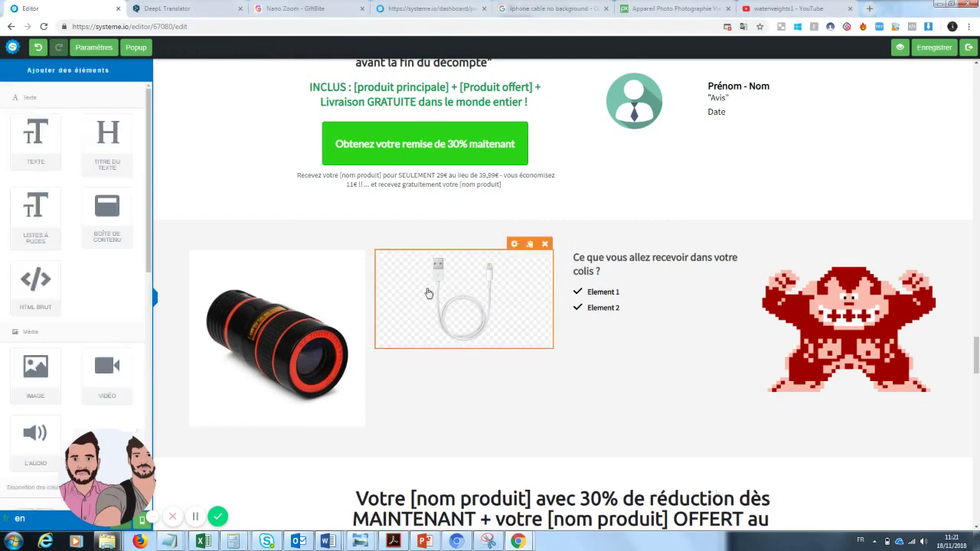
- Replace "Element 1" with "Zoom pro x1" and "Element 2" with "Cable téléphone" in the package contents list
click(966, 196)
click(974, 312)
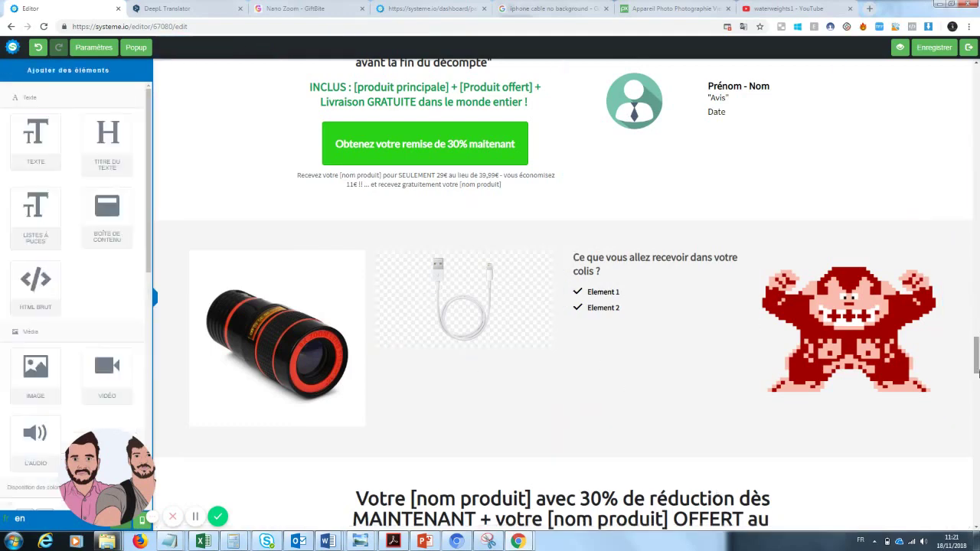
mouse_move(977, 362)
mouse_down()
mouse_move(979, 305)
mouse_move(977, 368)
mouse_move(977, 352)
mouse_up()
click(622, 390)
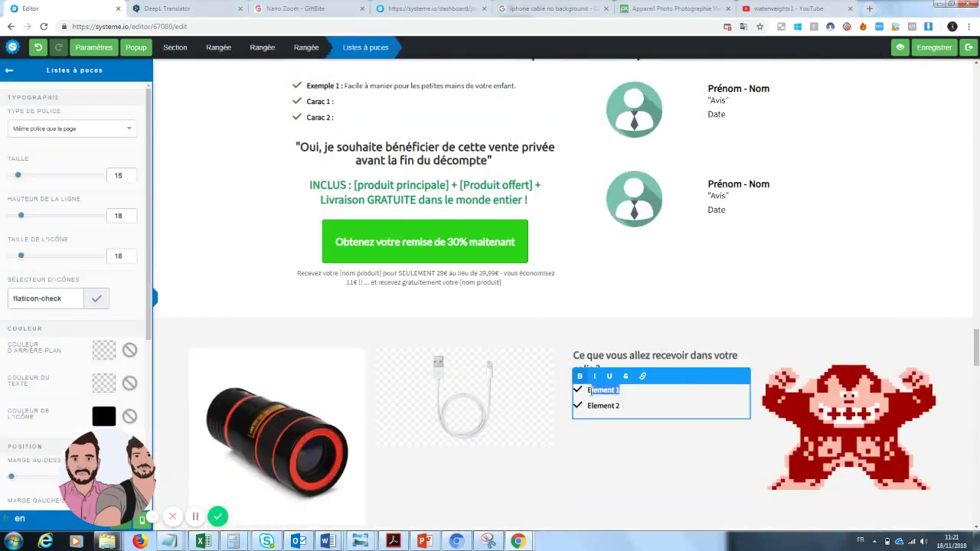
key(BackSpace)
click(612, 425)
click(625, 407)
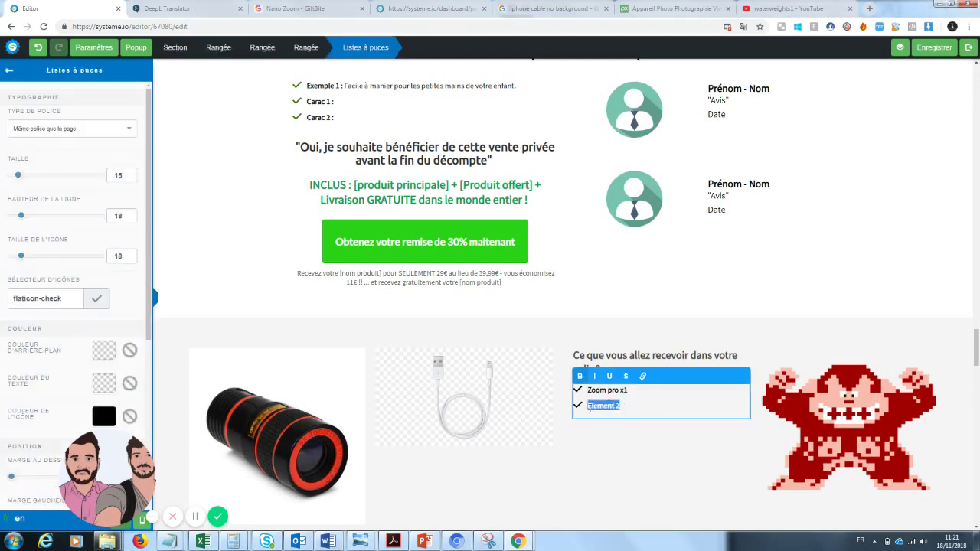
text(Cable téléphone)
- Replace the red pixel gorilla image in the package contents section with the uploaded open-book picture "photo-256889_960_720.jpg"
click(832, 389)
click(879, 430)
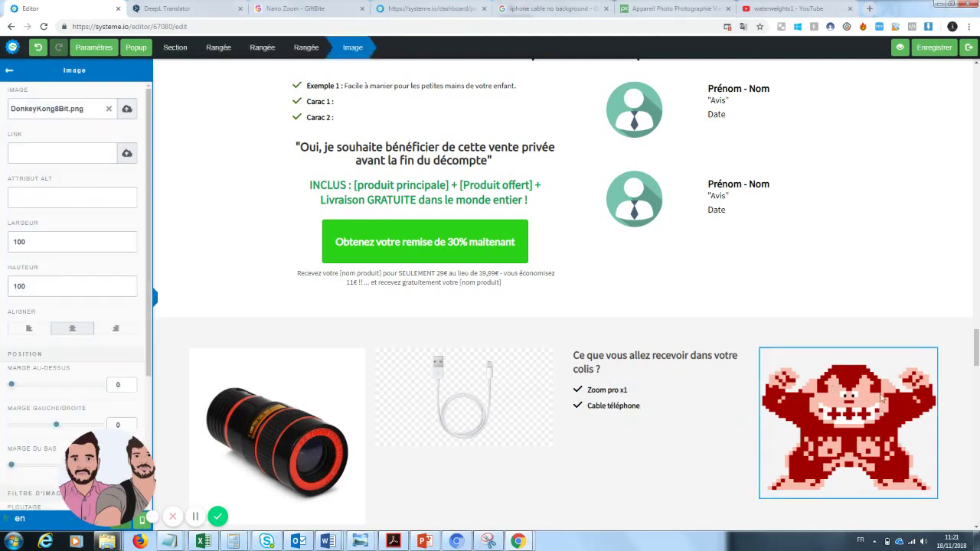
click(886, 395)
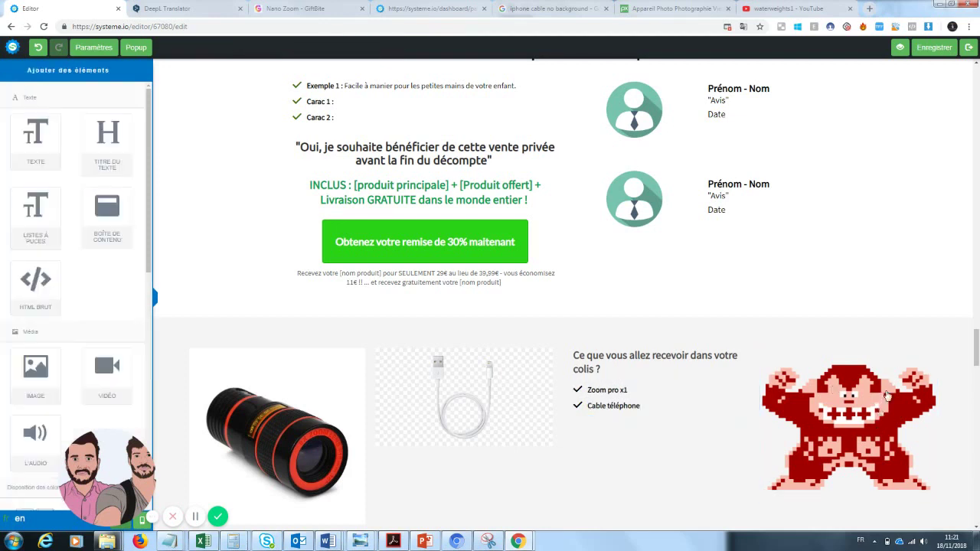
click(811, 401)
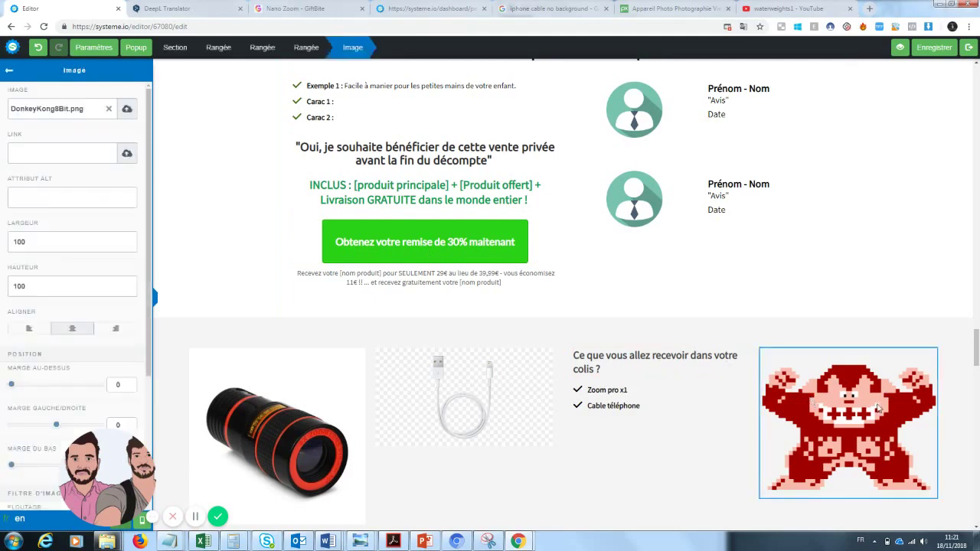
click(126, 111)
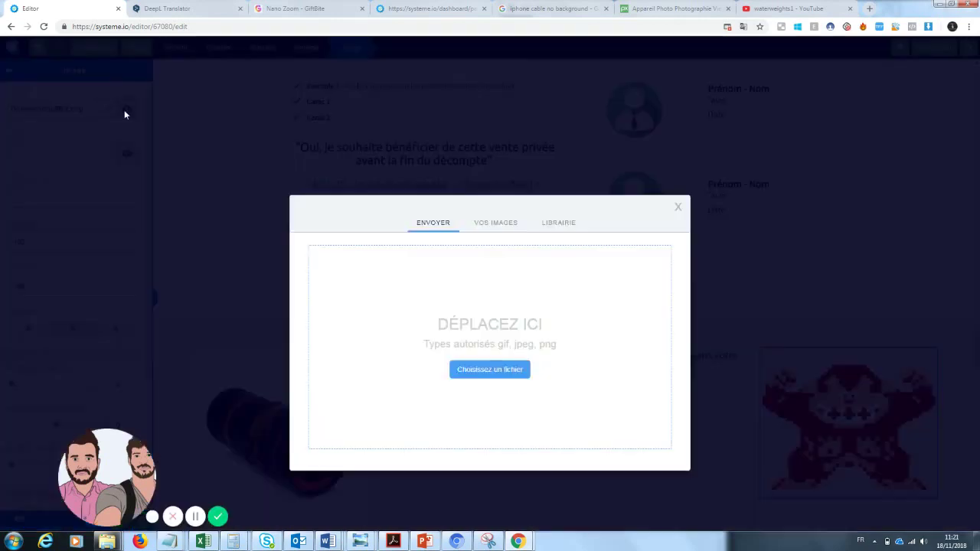
click(477, 226)
drag(515, 256, 513, 291)
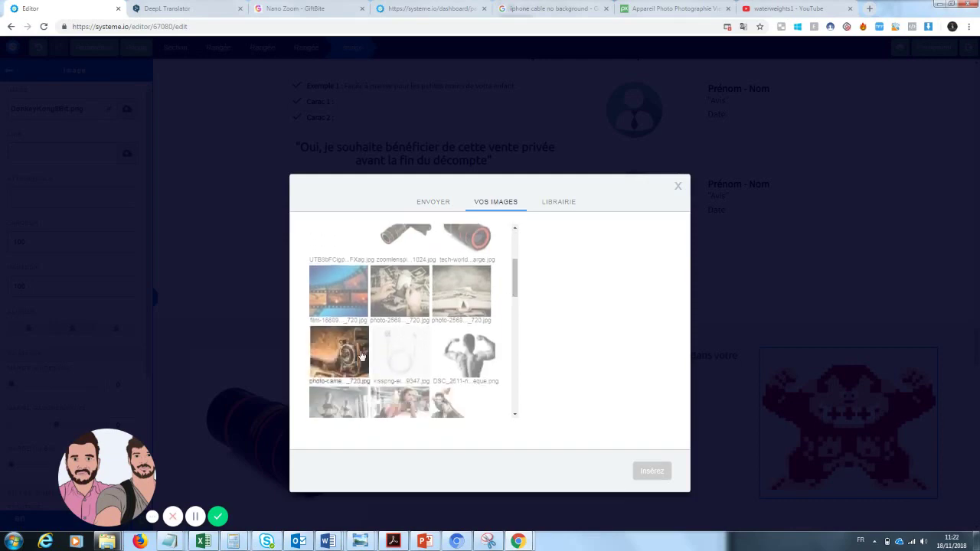
click(461, 292)
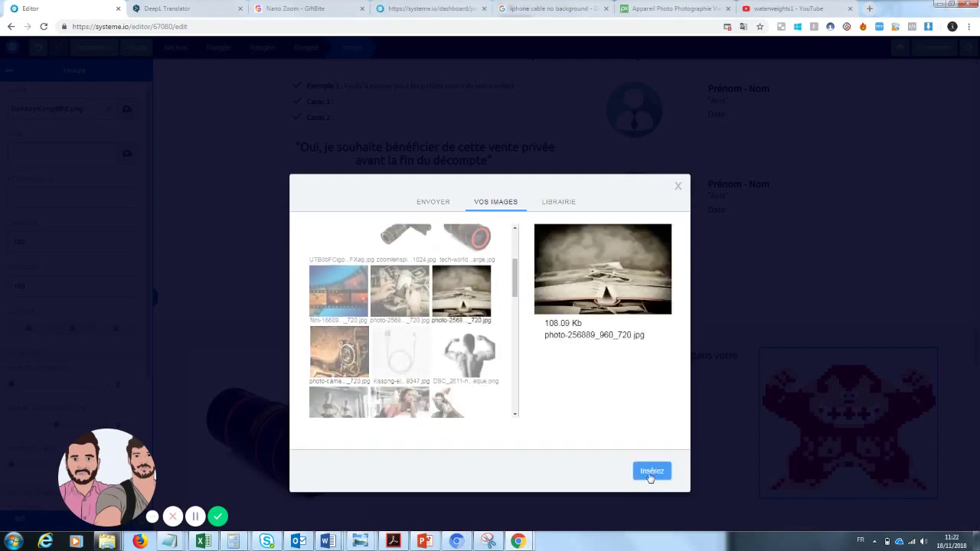
click(650, 474)
click(879, 213)
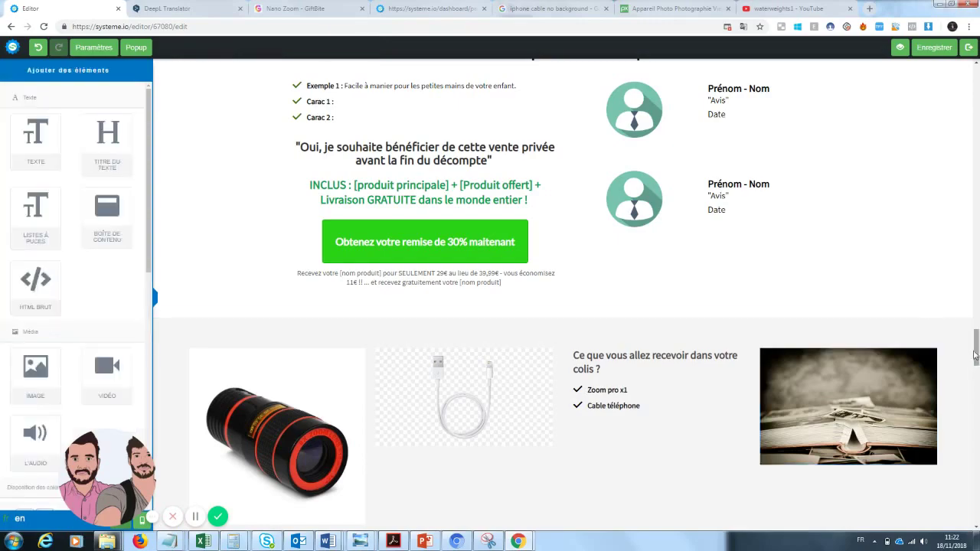
- Delete the red "Mais ce n'est pas tout..." banner section above the phone cable offer
drag(977, 353, 977, 318)
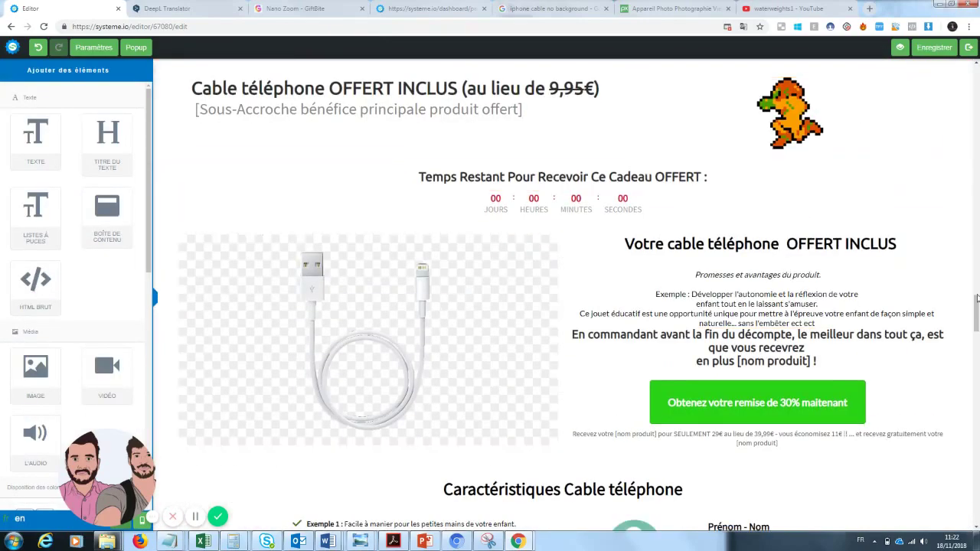
mouse_move(977, 313)
mouse_down()
mouse_move(976, 296)
mouse_move(977, 373)
mouse_move(977, 295)
mouse_up()
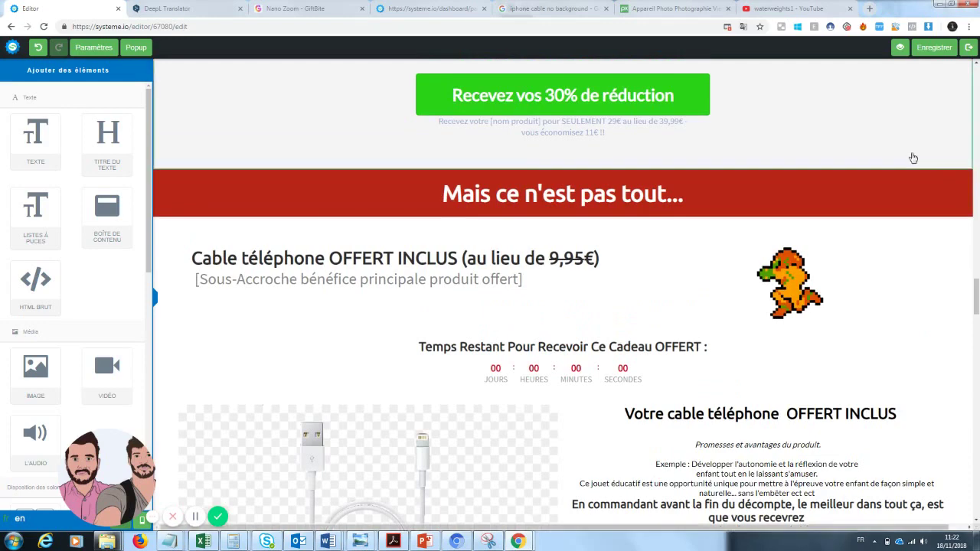
click(965, 164)
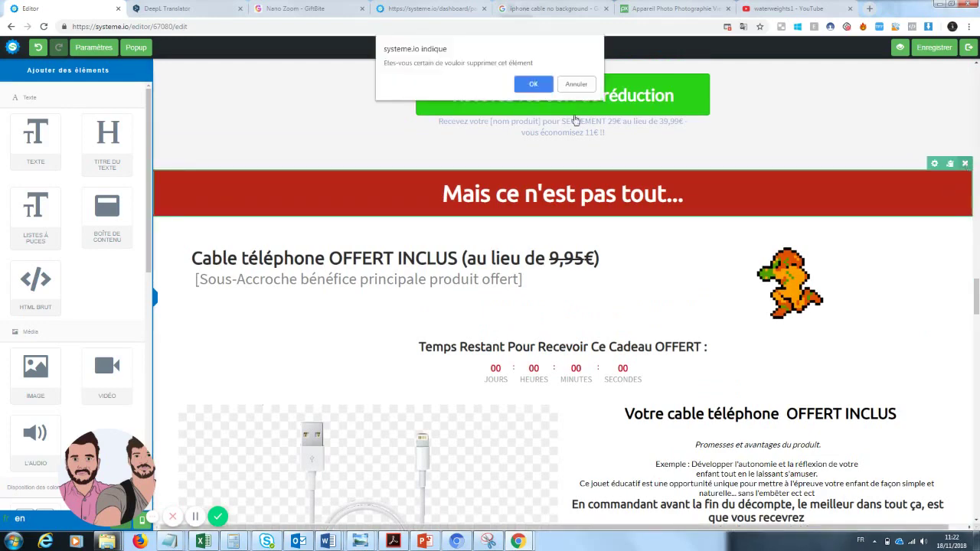
click(545, 89)
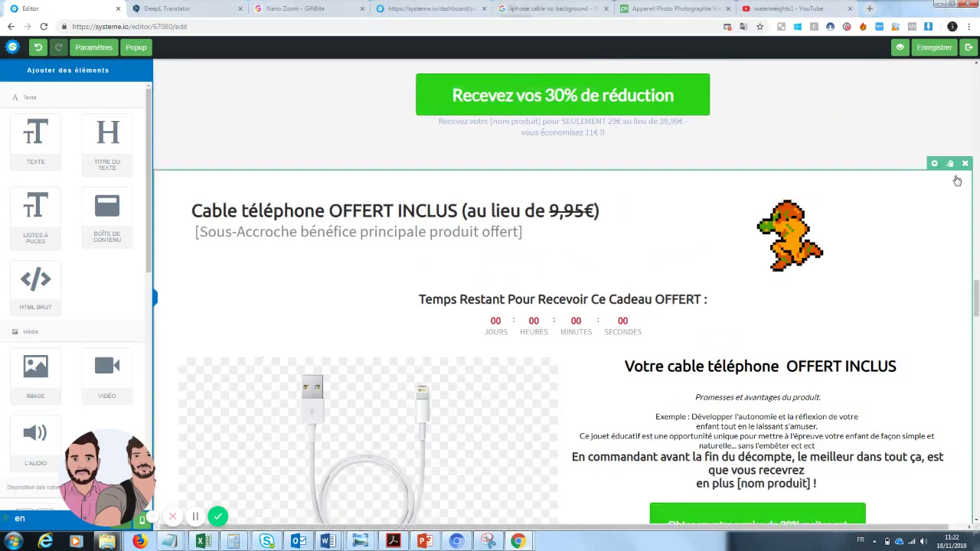
- Delete the "Cable téléphone OFFERT INCLUS" section and the "Caractéristiques Cable téléphone" section
click(965, 164)
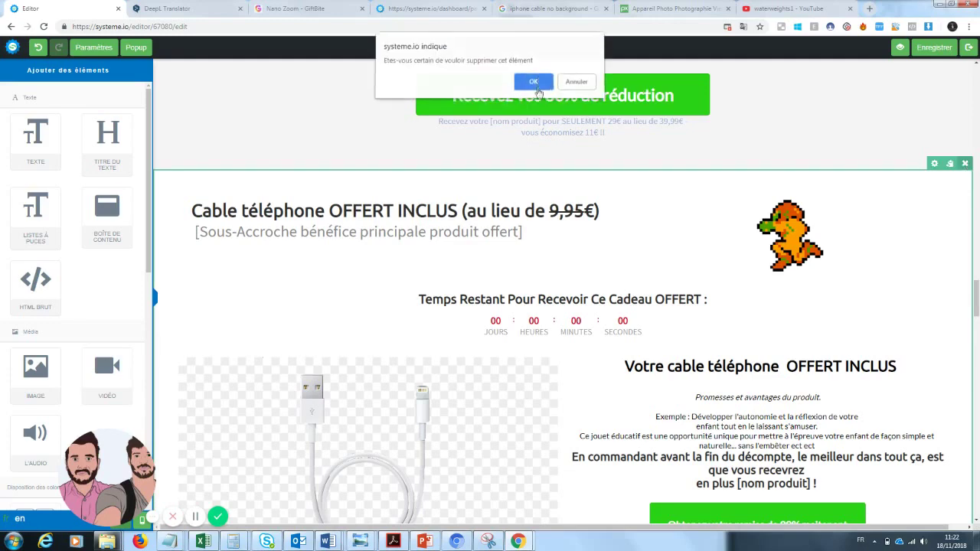
click(536, 83)
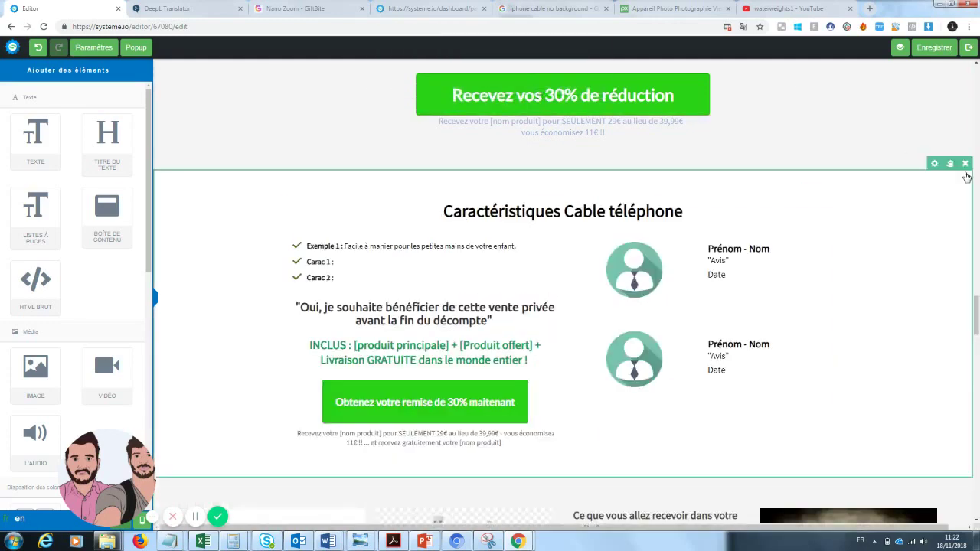
click(965, 163)
click(533, 83)
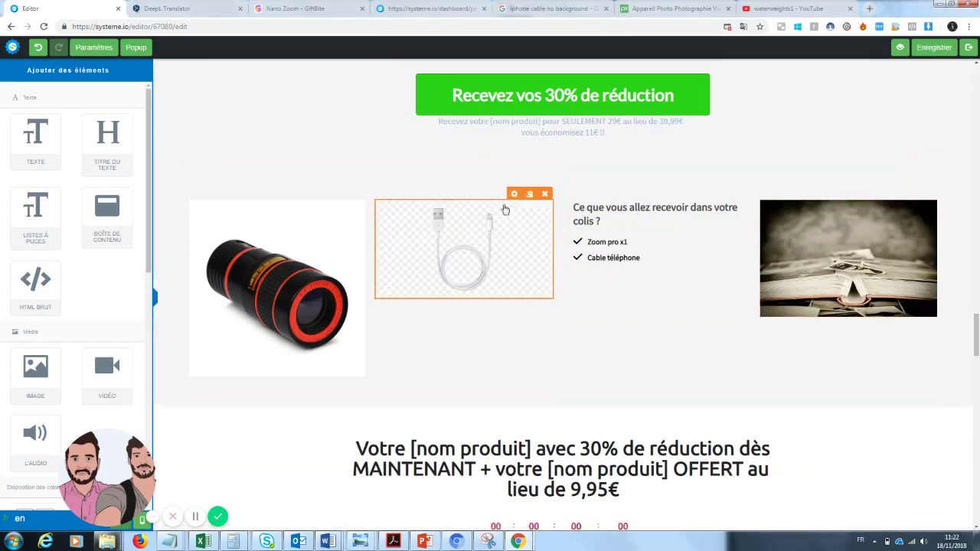
- Delete the phone cable image from the package contents and replace the "Cable téléphone" list item with "un adaptateur iphone et samsung"
click(544, 193)
click(533, 85)
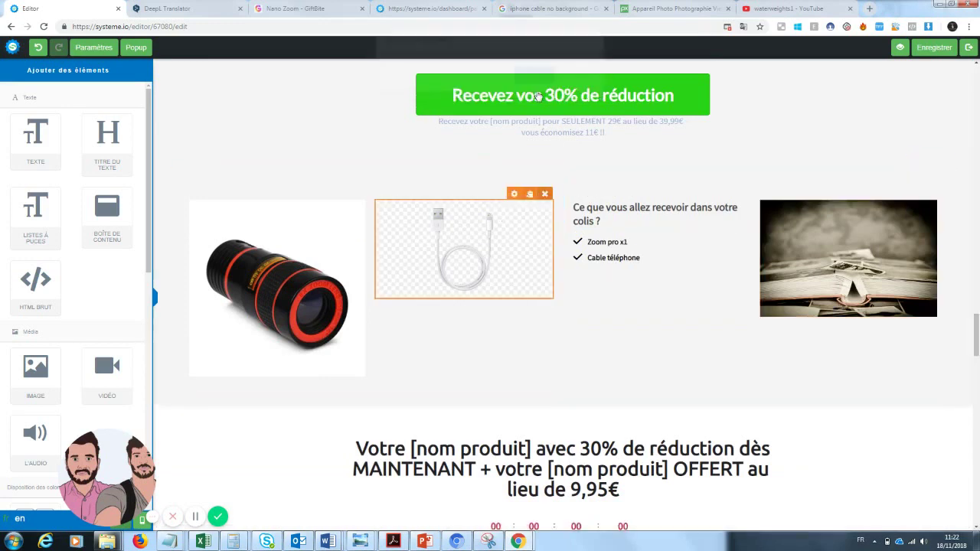
click(645, 260)
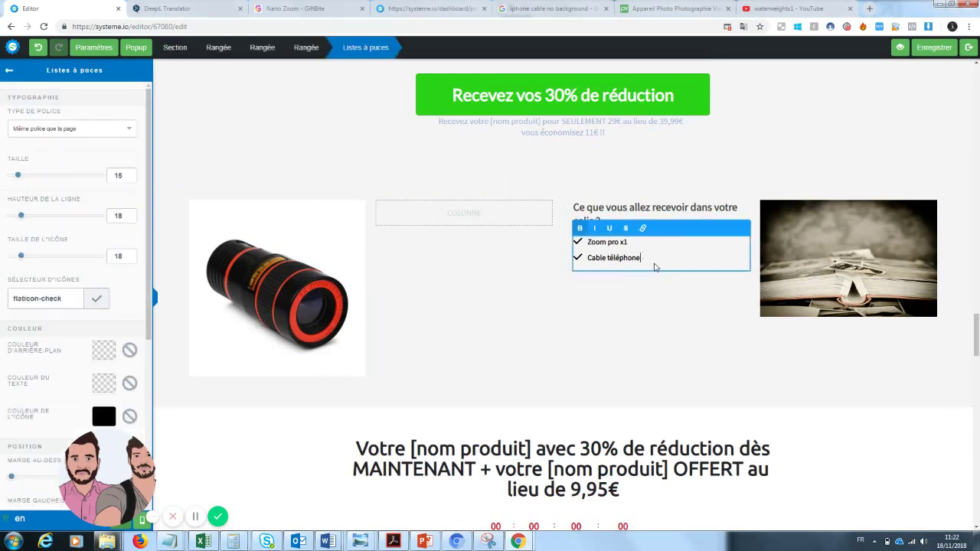
drag(654, 265, 575, 260)
key(BackSpace)
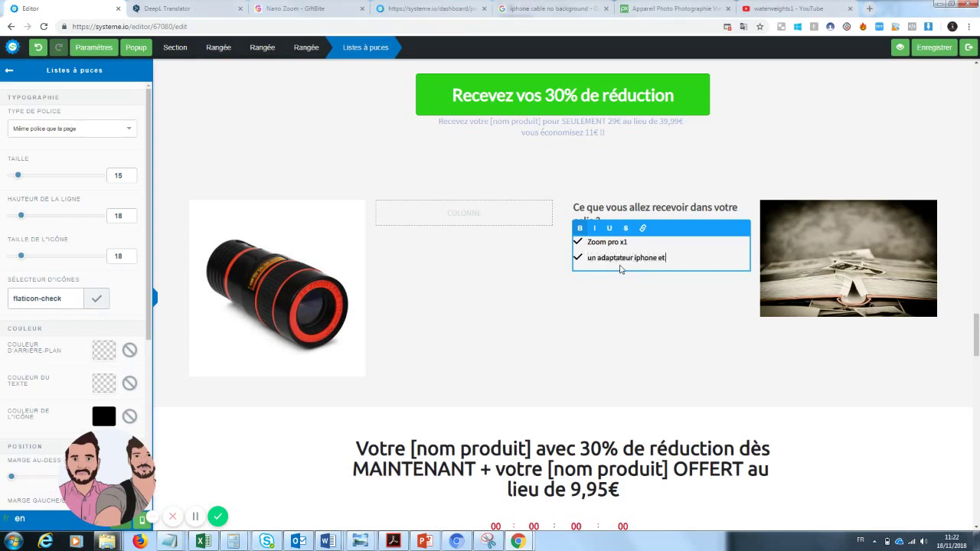
click(816, 385)
- Delete the "Votre [nom produit] avec 30% de réduction" countdown section and the "Plus de 1000+ clients déjà satisfaits!" section below the package contents
scroll(816, 385, up, 15)
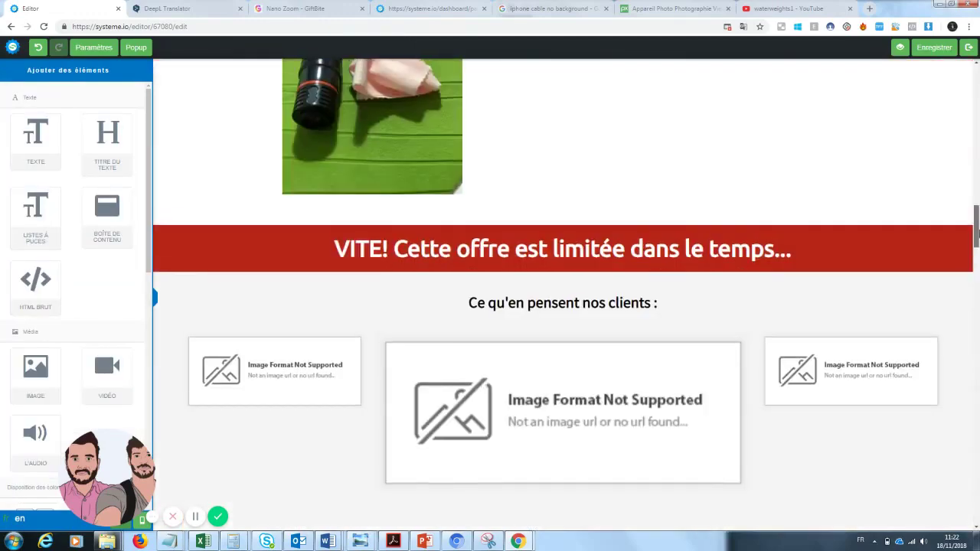
drag(978, 233, 978, 363)
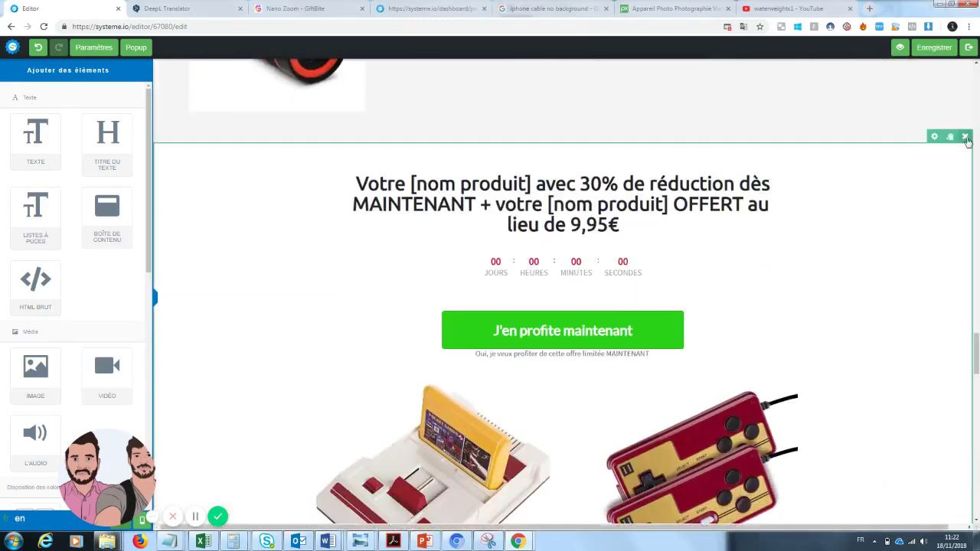
click(965, 137)
click(534, 84)
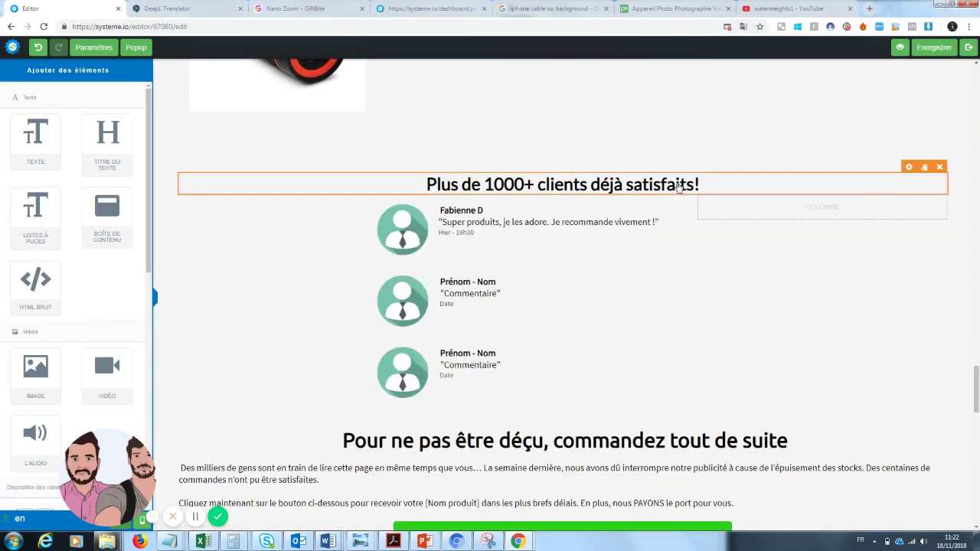
click(965, 137)
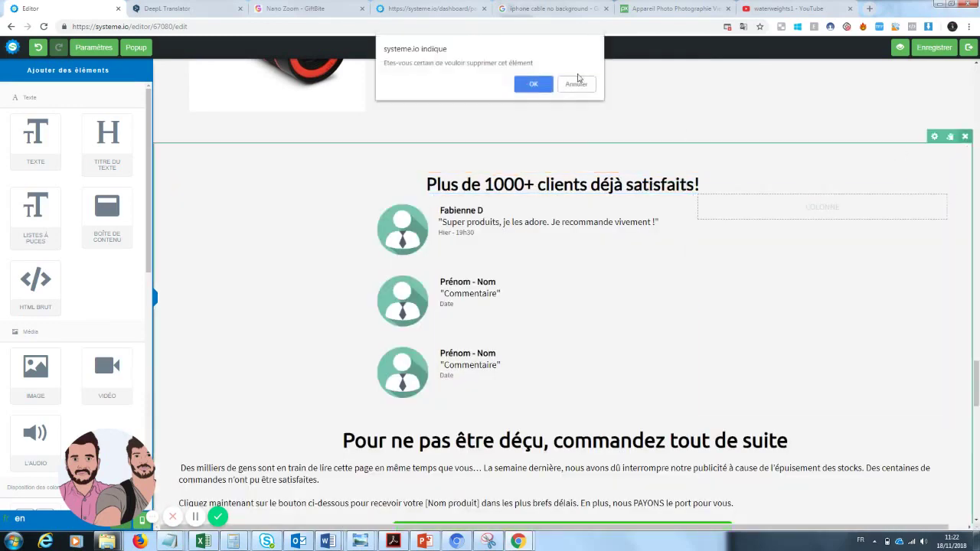
click(533, 84)
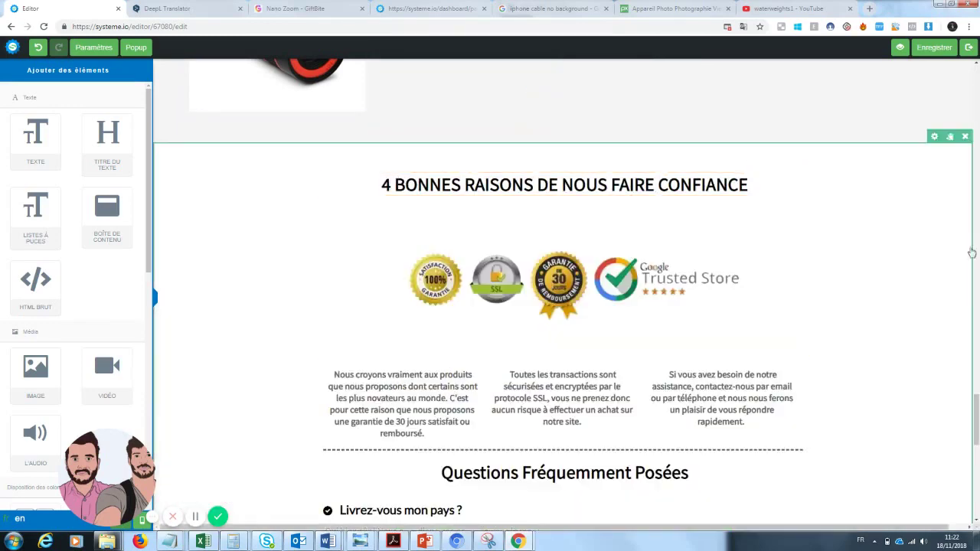
- Save the sales page and review its preview from the Zoom' Pro headline down to the footer
drag(977, 414, 932, 38)
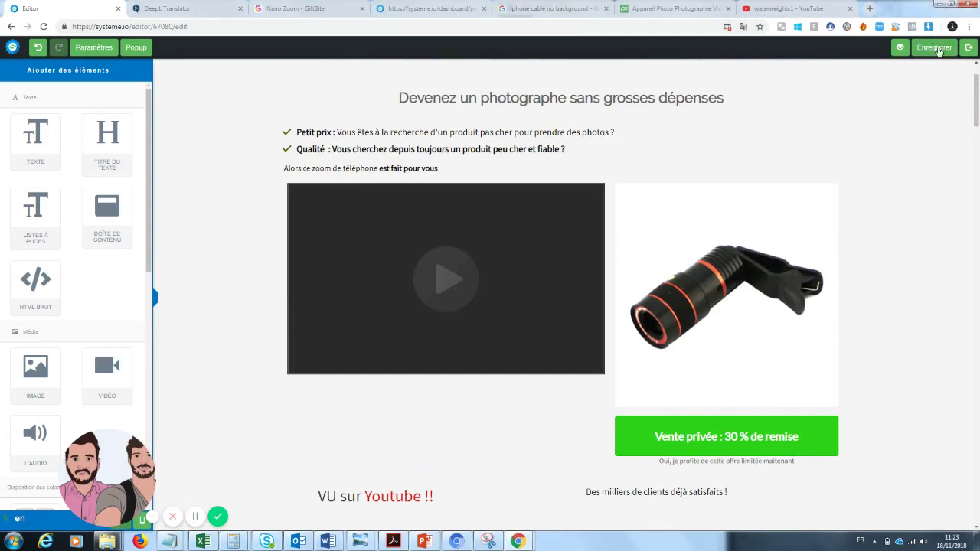
click(938, 48)
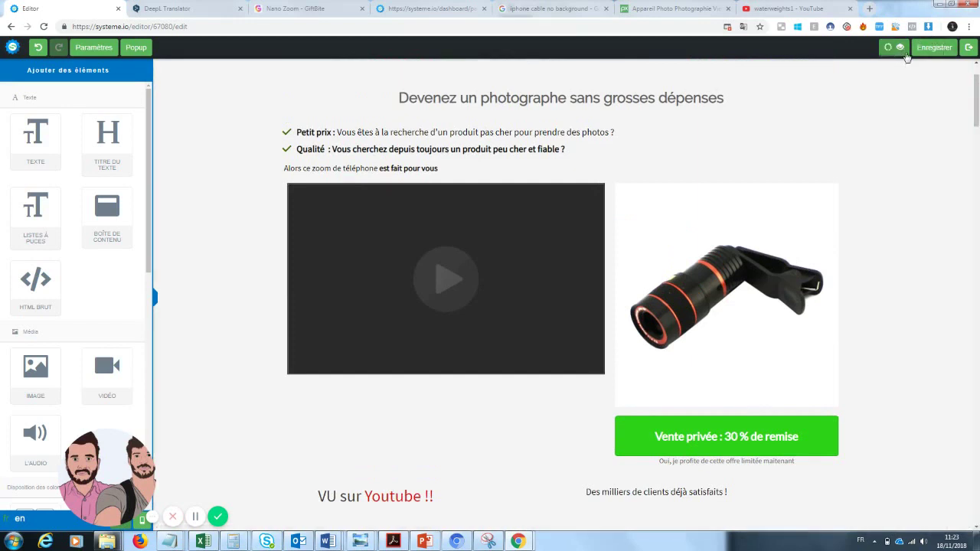
click(906, 53)
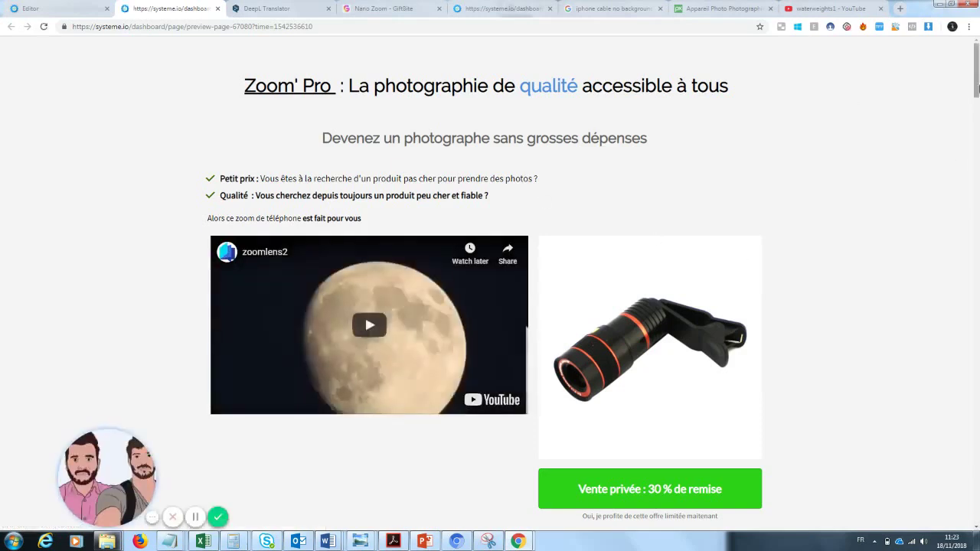
drag(977, 88, 978, 294)
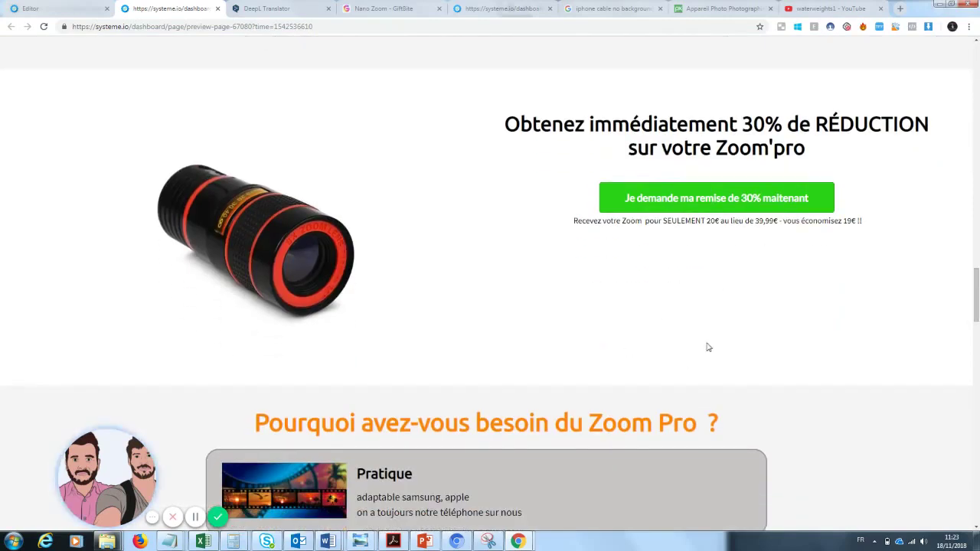
drag(977, 302, 975, 497)
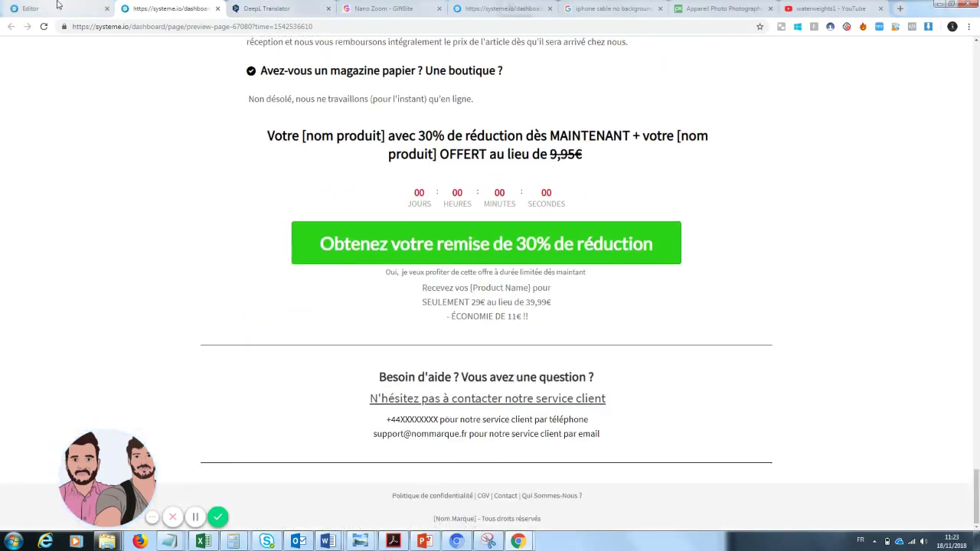
- Return to the page editor and go to the package contents section
click(57, 4)
scroll(977, 189, down, 10)
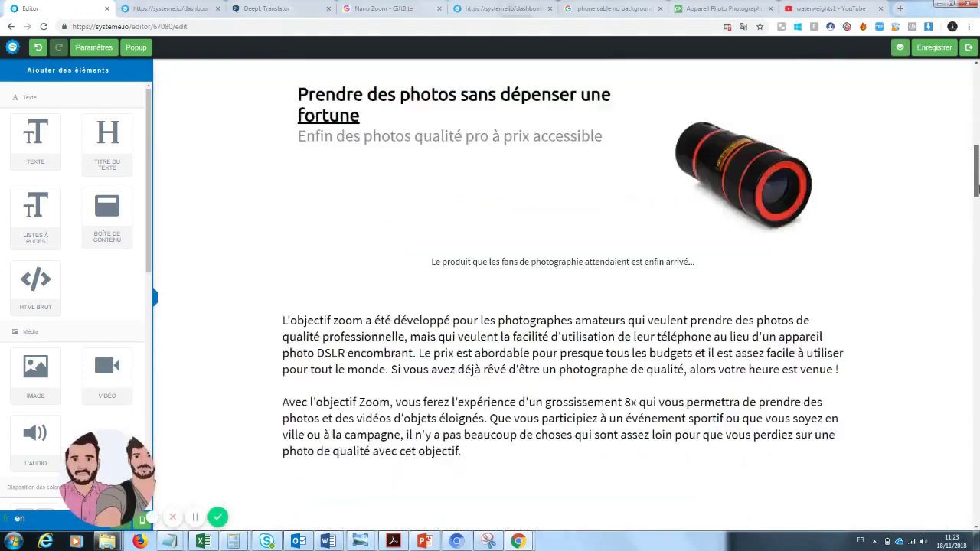
drag(976, 188, 976, 382)
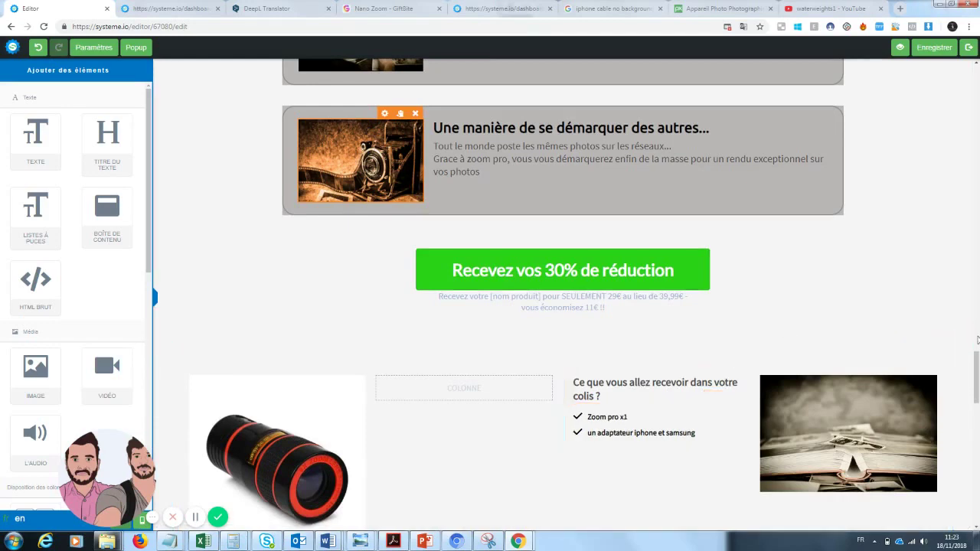
drag(977, 364, 978, 378)
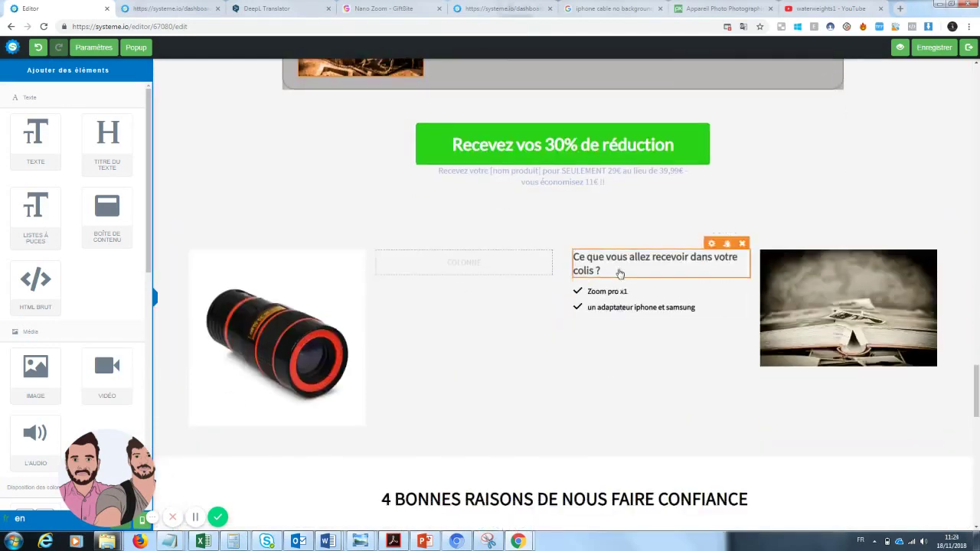
- Add a text element to the empty column beside the zoom lens image
click(620, 272)
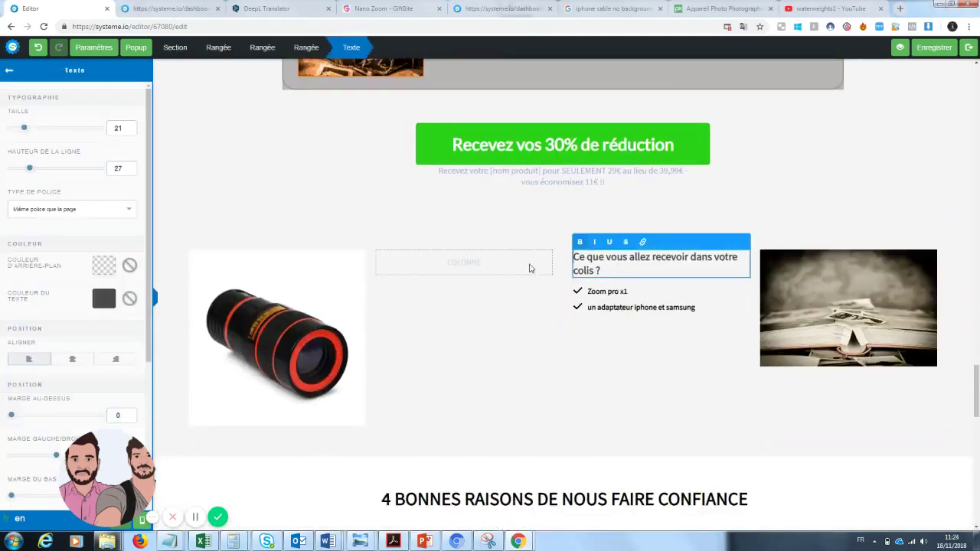
click(9, 72)
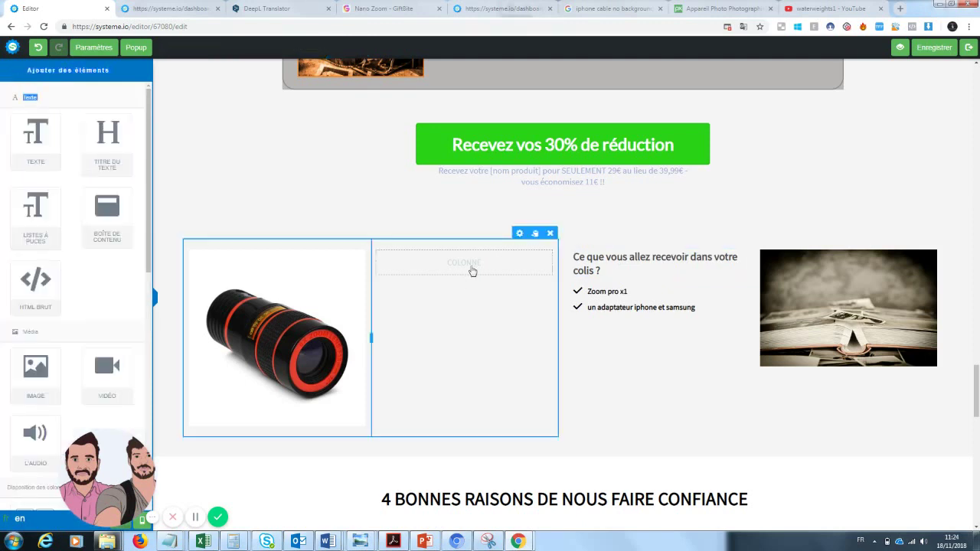
drag(35, 137, 488, 274)
- Delete the placeholder text element from the column beside the zoom lens image
click(697, 307)
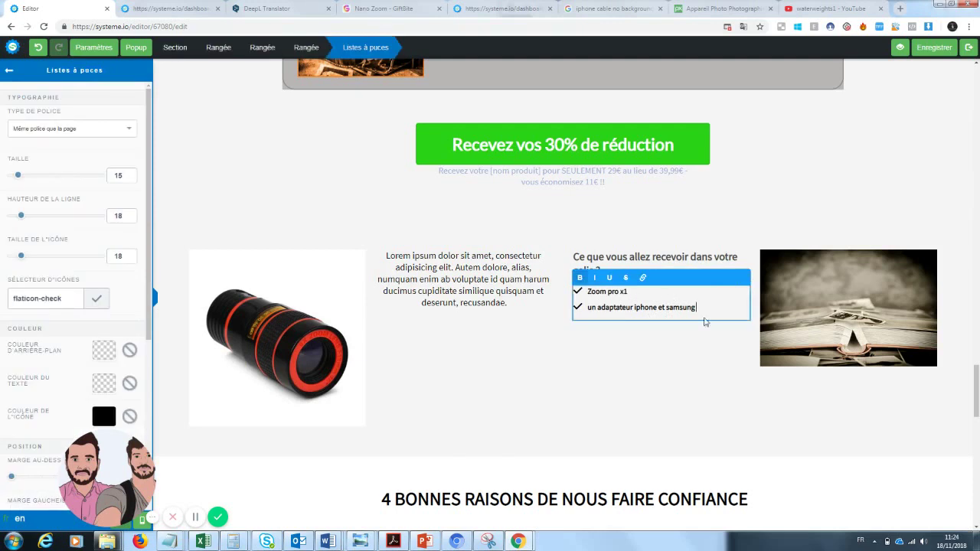
drag(712, 306, 574, 293)
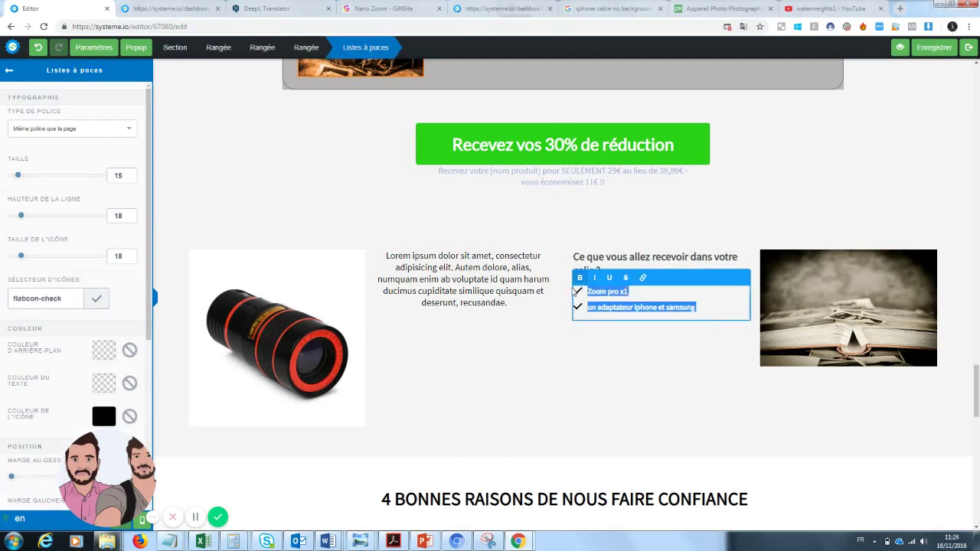
click(460, 307)
click(545, 245)
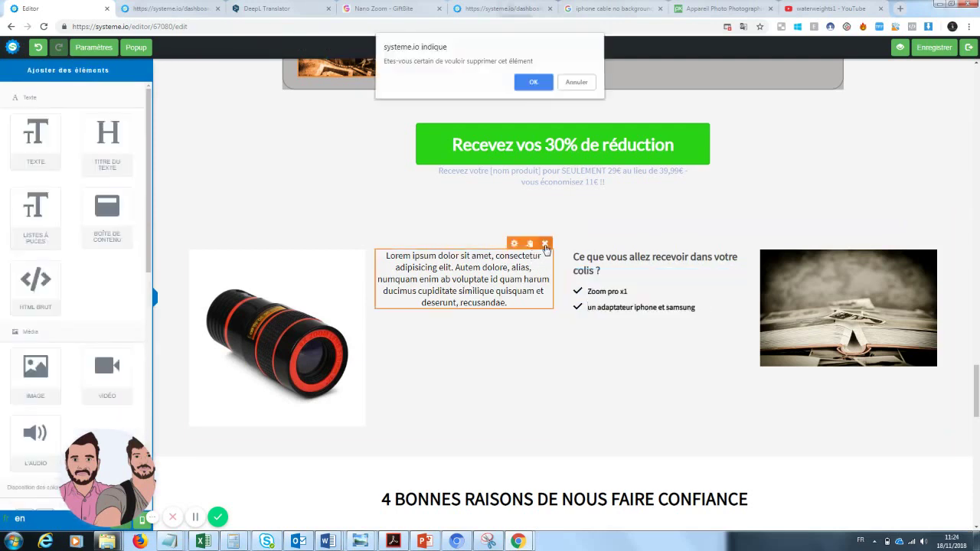
click(534, 82)
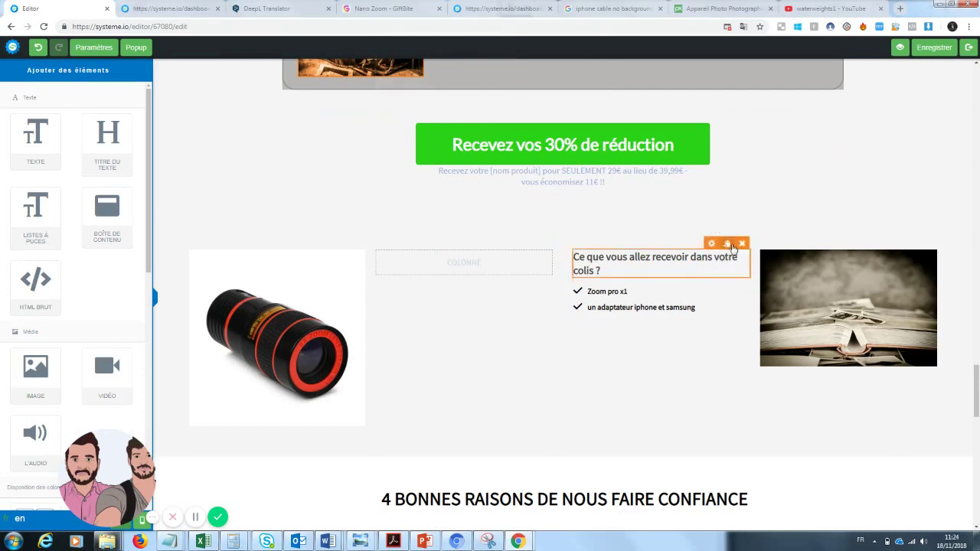
- Duplicate the "Ce que vous allez recevoir dans votre colis ?" heading and its bullet list, and move the copies beside the zoom lens image
click(728, 244)
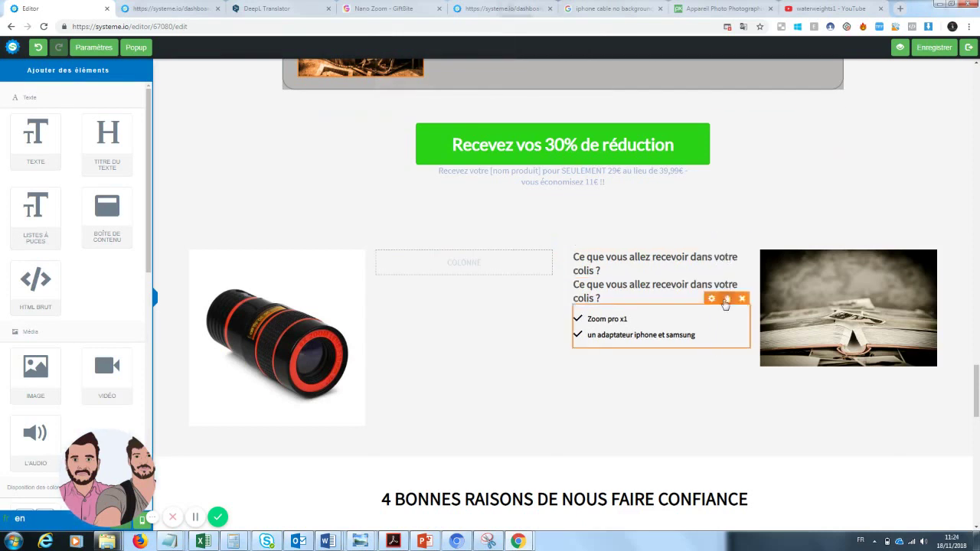
click(727, 300)
drag(624, 333, 470, 265)
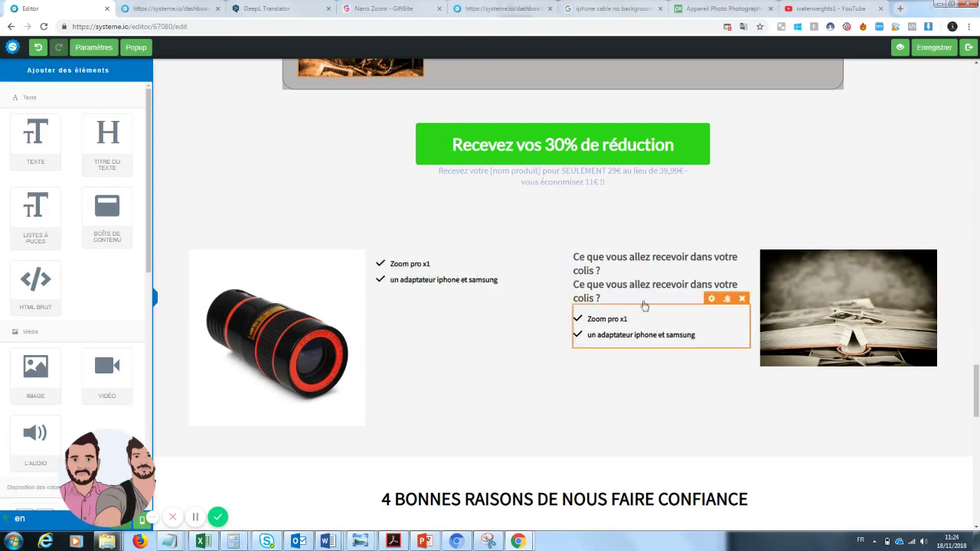
drag(641, 296, 441, 263)
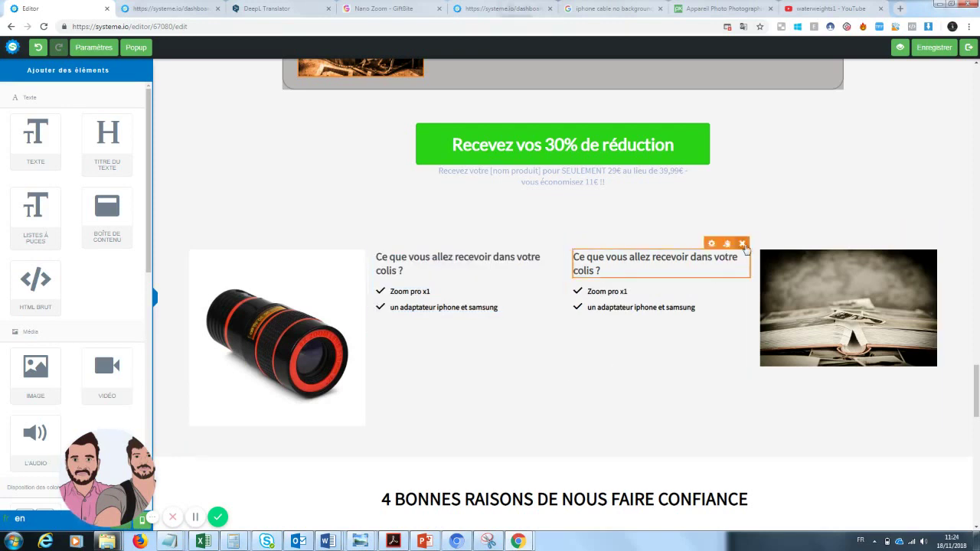
- Delete the original package contents heading and bullet list from the column beside the open book image
click(742, 244)
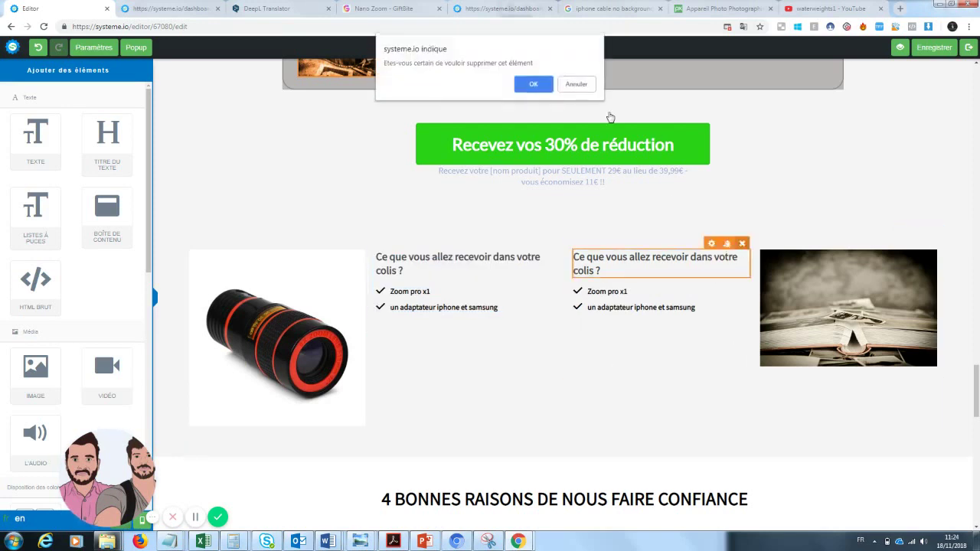
click(538, 89)
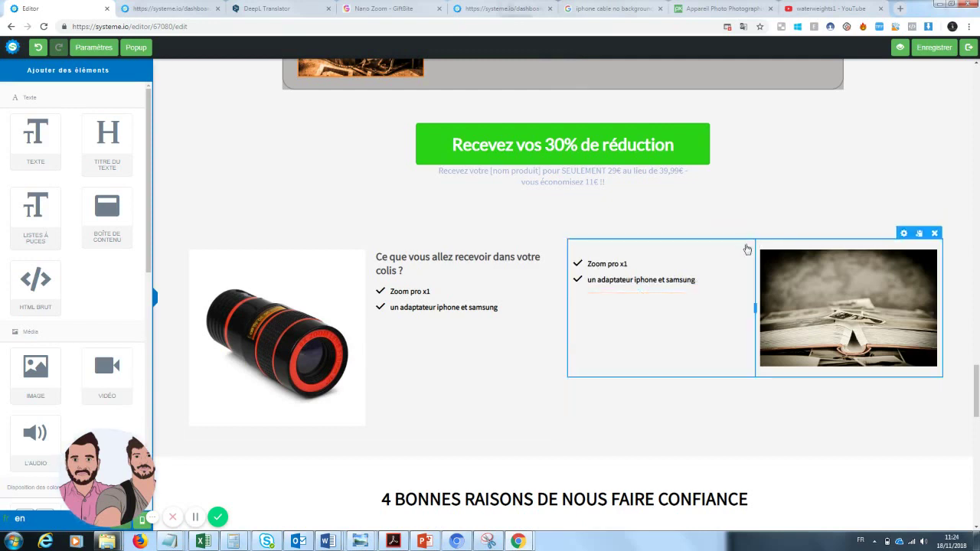
click(741, 245)
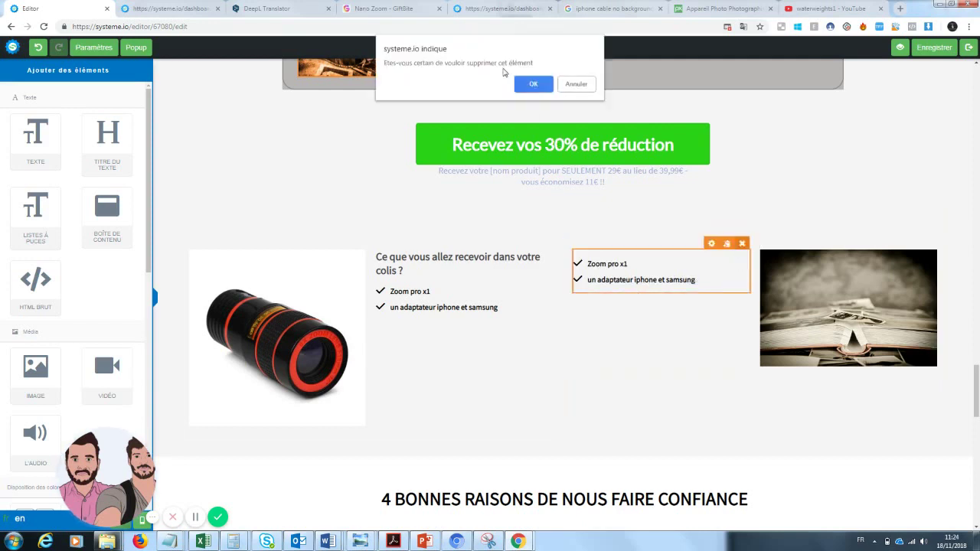
click(534, 84)
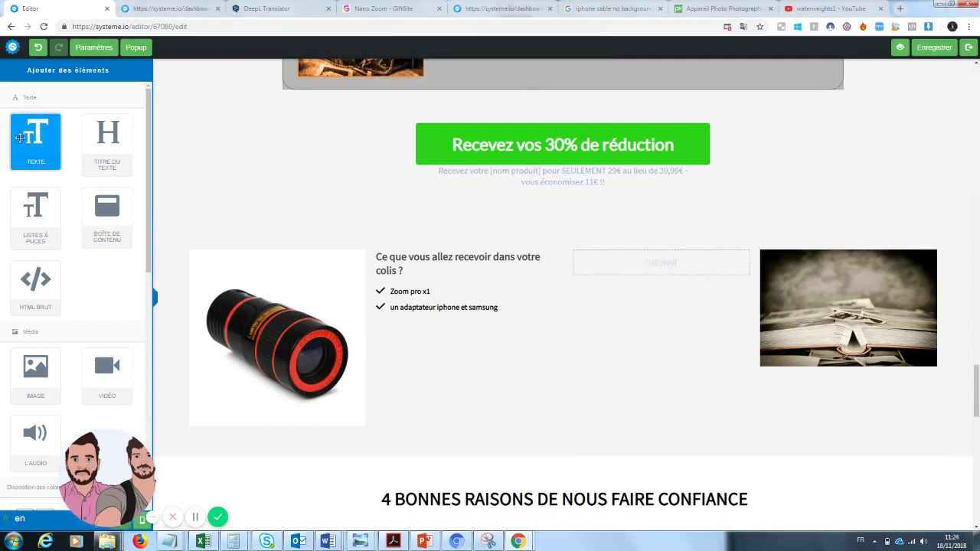
- Add a text element to the empty column beside the open book image and clear its placeholder text
drag(21, 138, 635, 270)
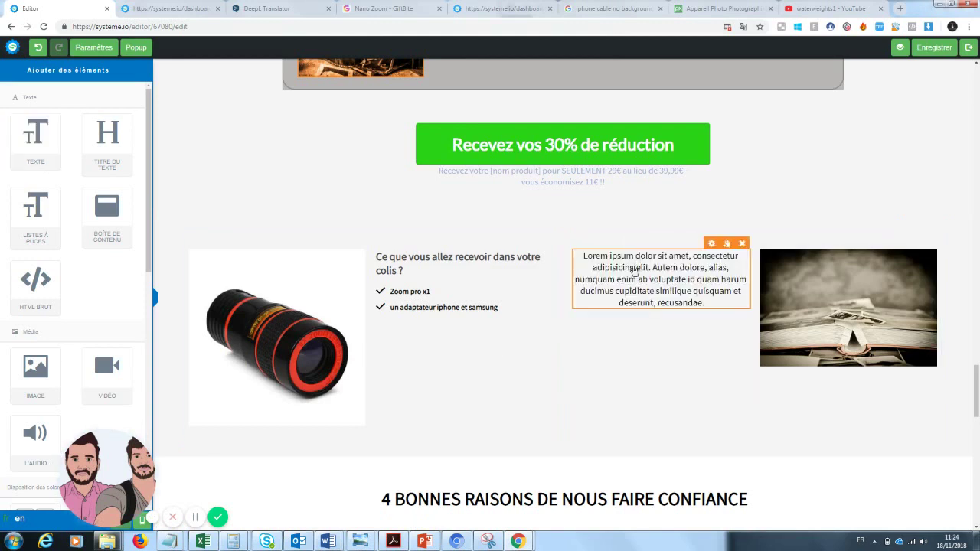
click(673, 303)
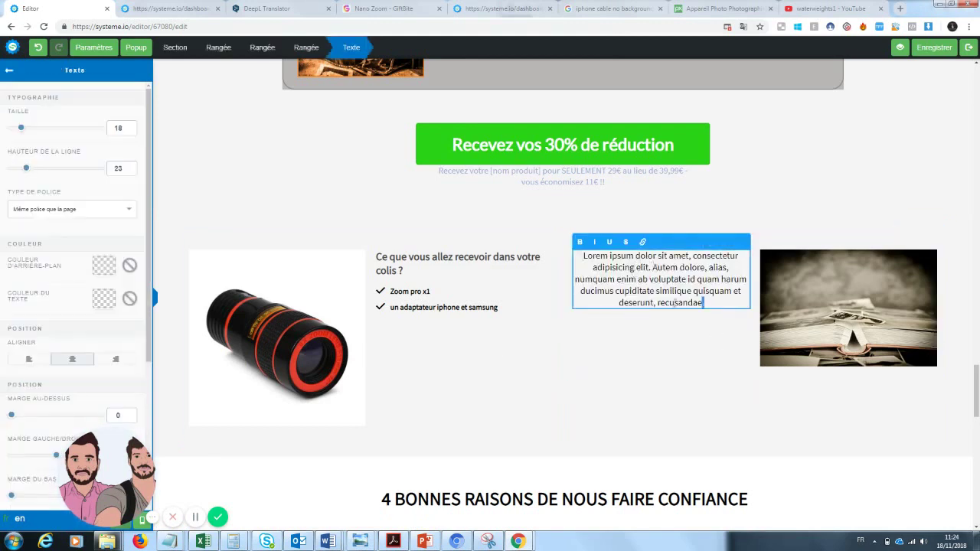
drag(674, 303, 575, 260)
key(BackSpace)
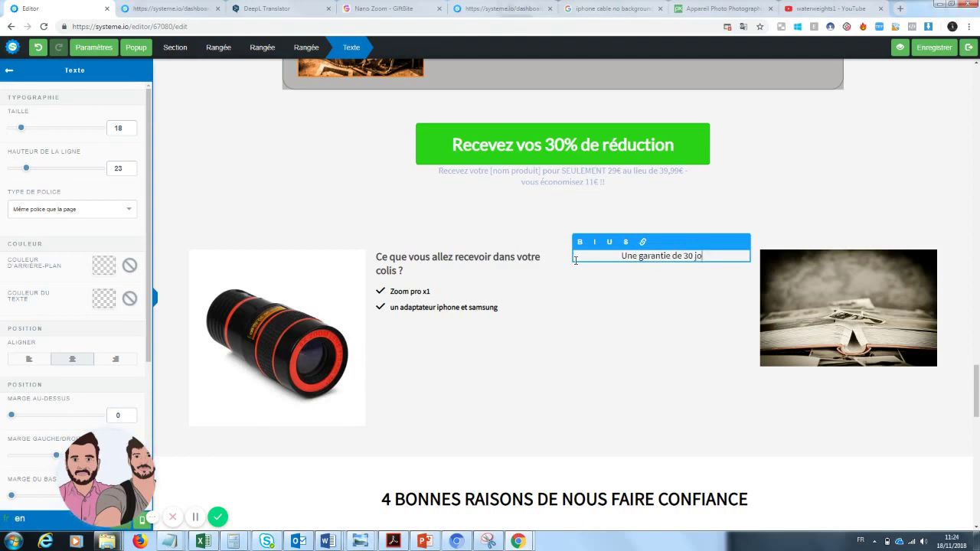
- Write "Une garantie de 30 jours est disponible... vous ne risquez donc à changer votre manière de prendre des photos." in the text element
text(Une garantie de 30 jours est disponibl)
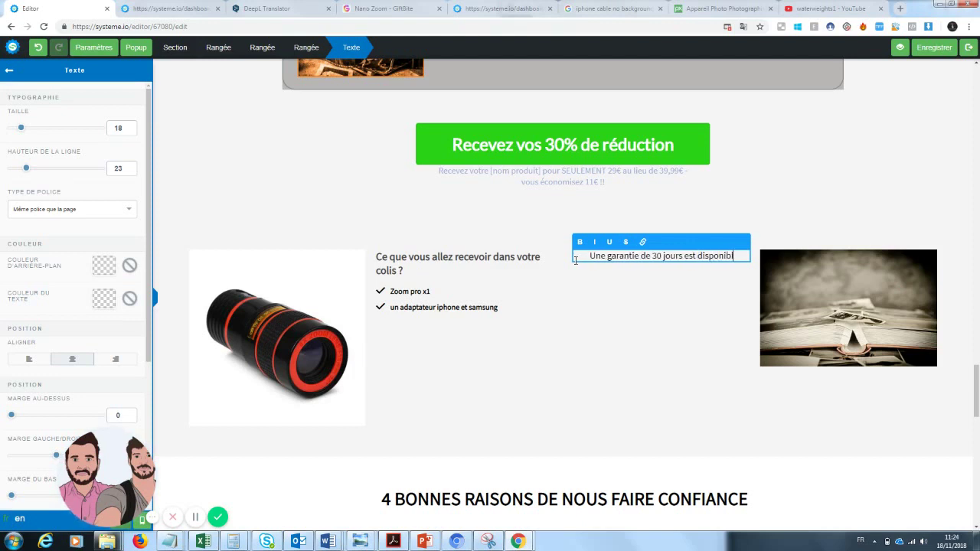
text(e, sou)
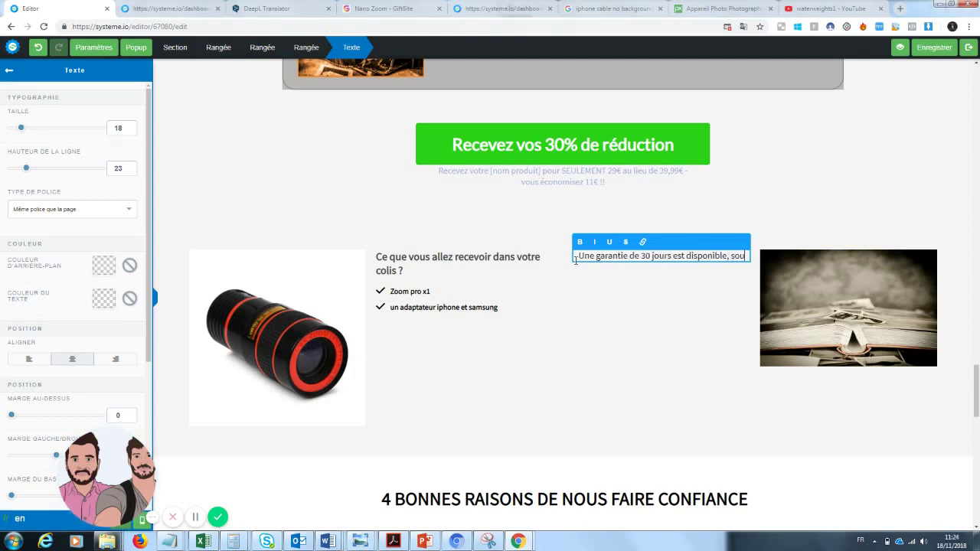
key(BackSpace)
key(BackSpace)
key(BackSpace)
key(BackSpace)
key(BackSpace)
text(.)
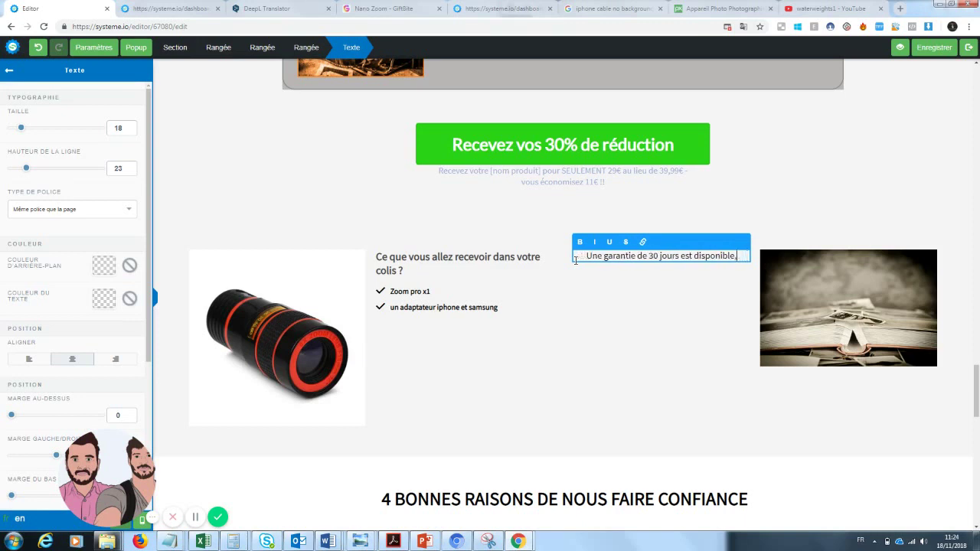
text(.. vous ne risquez donc à changer votre manière de prendre des photos.)
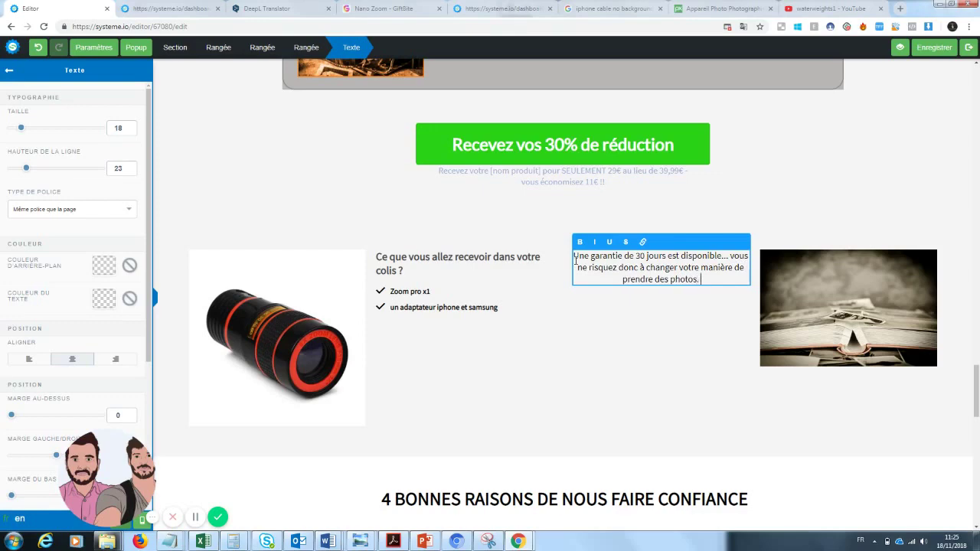
- Check the rest of the page and open the URL setting of the "Recevez vos 30% de réduction" button above the package contents
drag(975, 404, 972, 514)
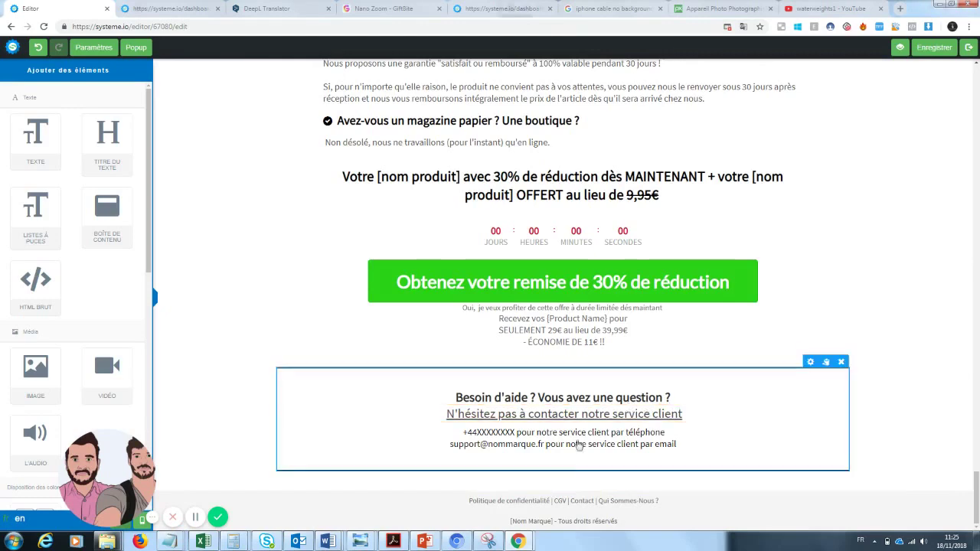
drag(978, 501, 977, 268)
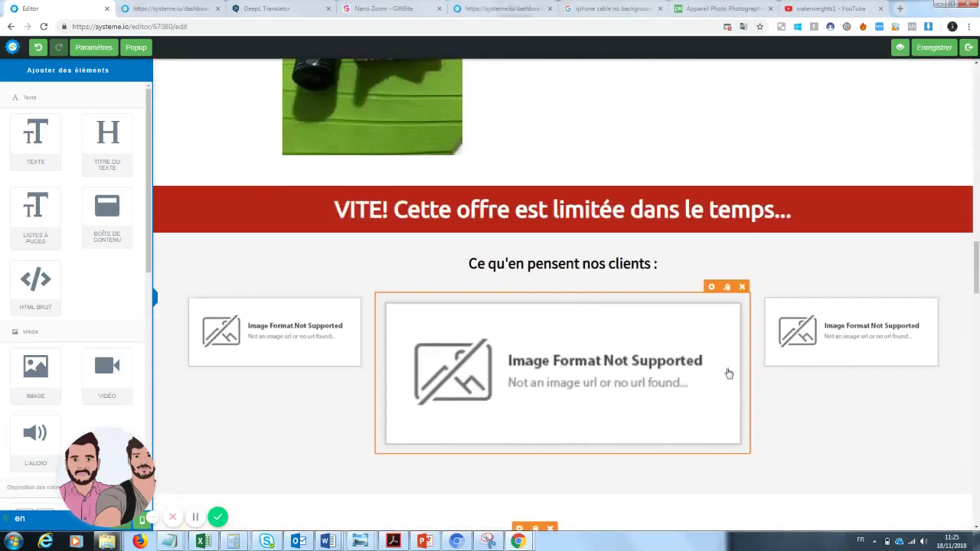
drag(976, 268, 961, 378)
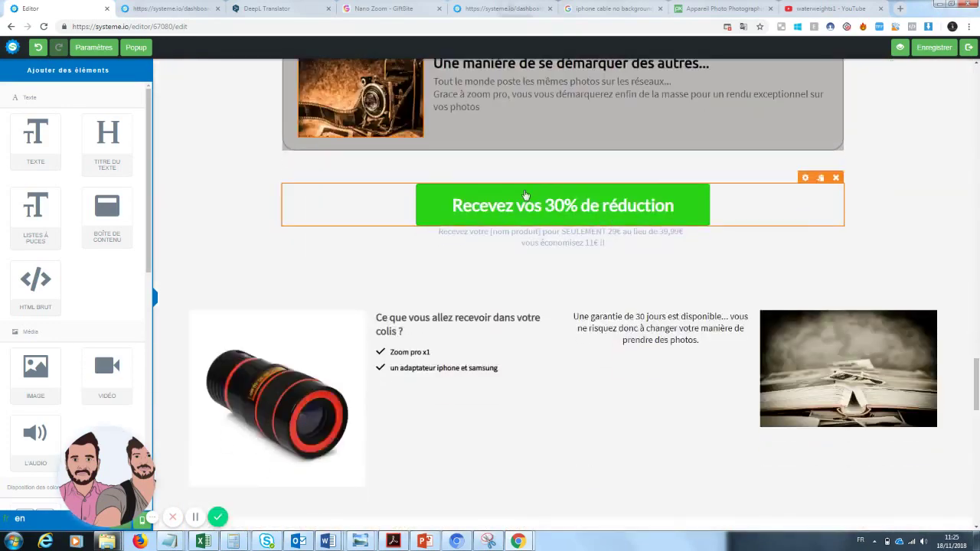
click(517, 207)
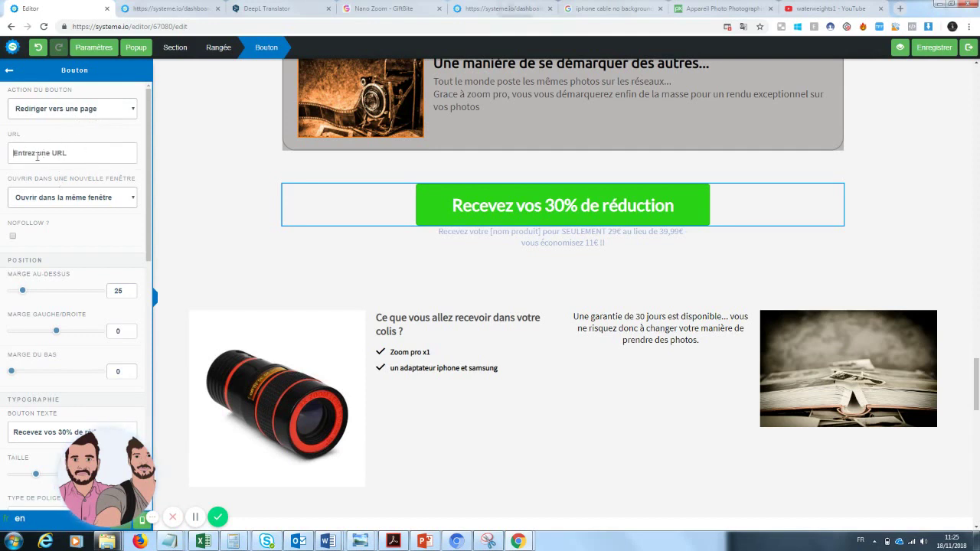
click(73, 147)
- Open the updated page preview and review it from the Zoom' Pro headline down to the trust badges and back up
drag(978, 398, 978, 82)
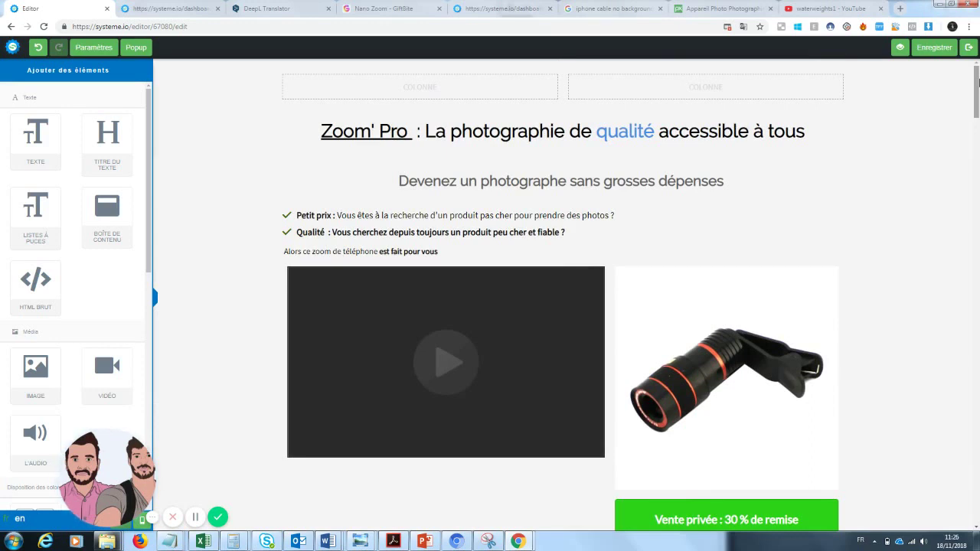
drag(978, 82, 971, 191)
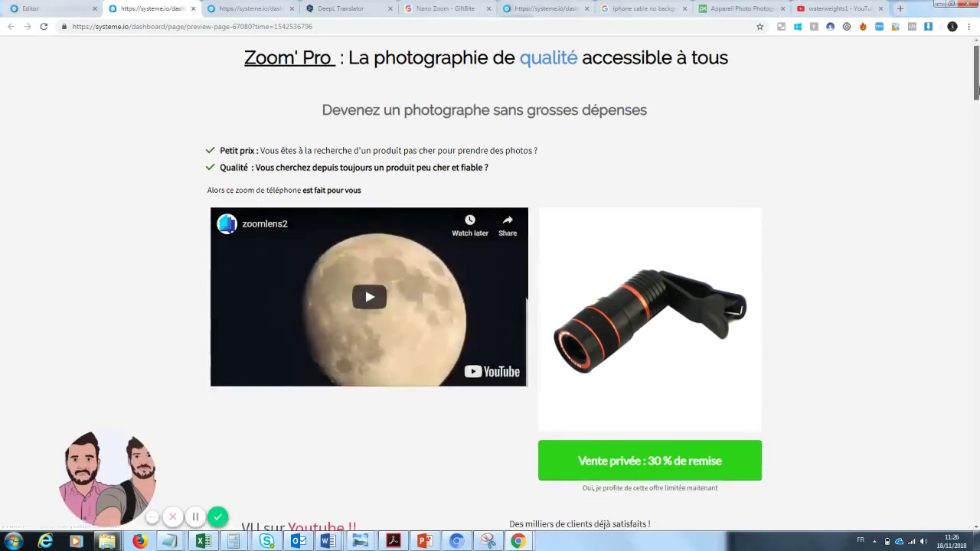
mouse_move(978, 80)
mouse_down()
mouse_move(975, 253)
mouse_move(977, 83)
mouse_up()
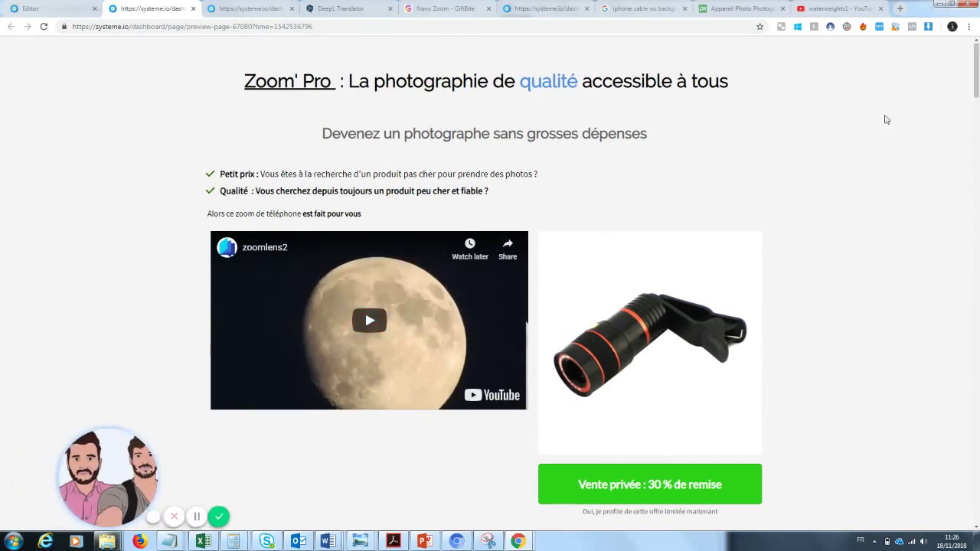
scroll(727, 184, down, 1)
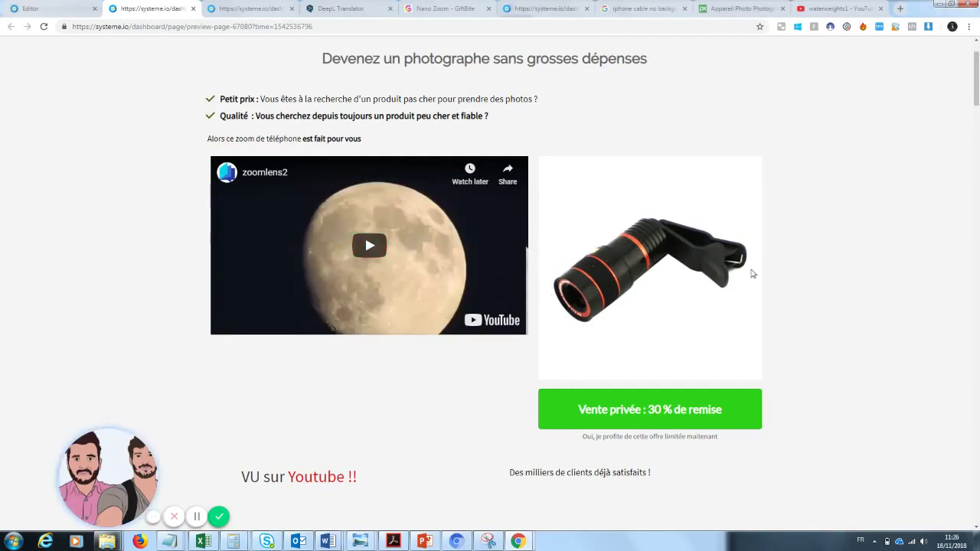
drag(978, 98, 977, 380)
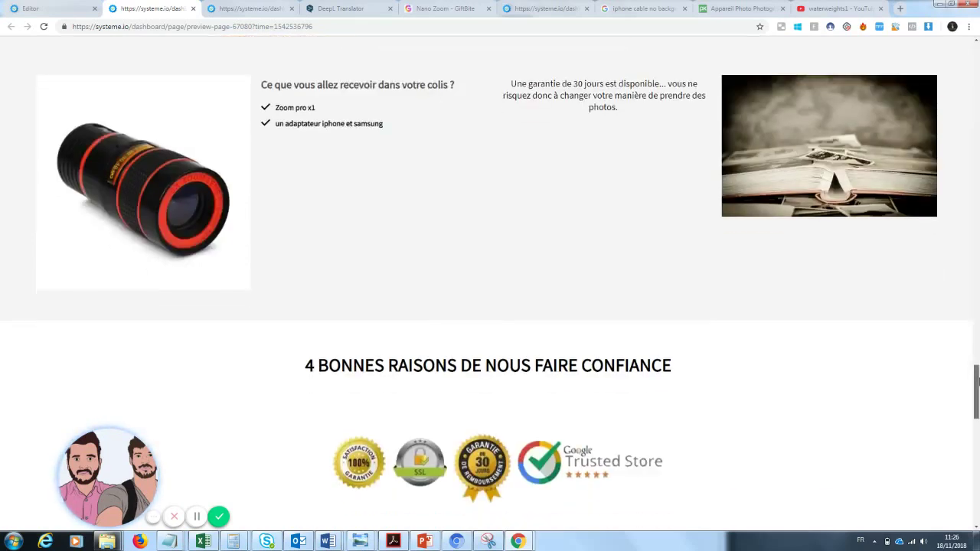
drag(978, 381, 977, 323)
drag(977, 361, 977, 112)
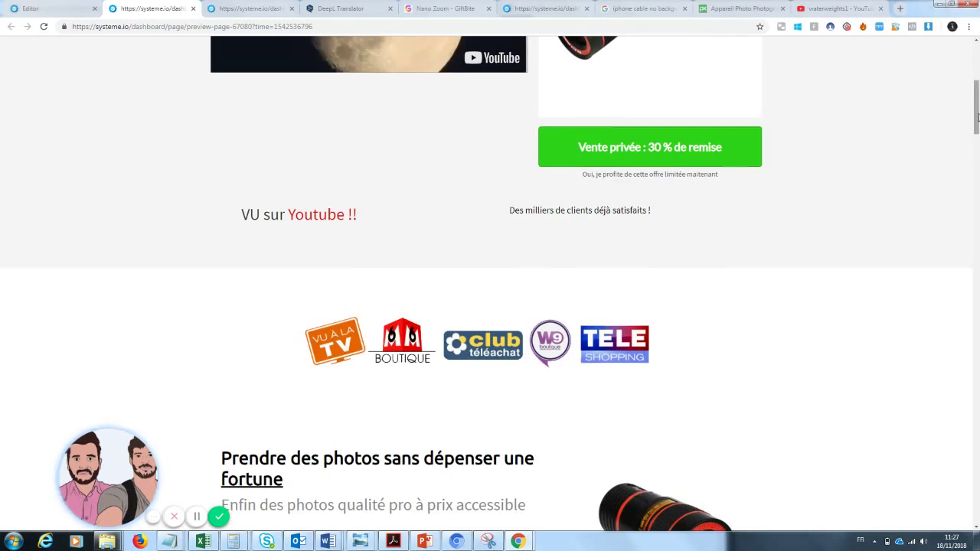